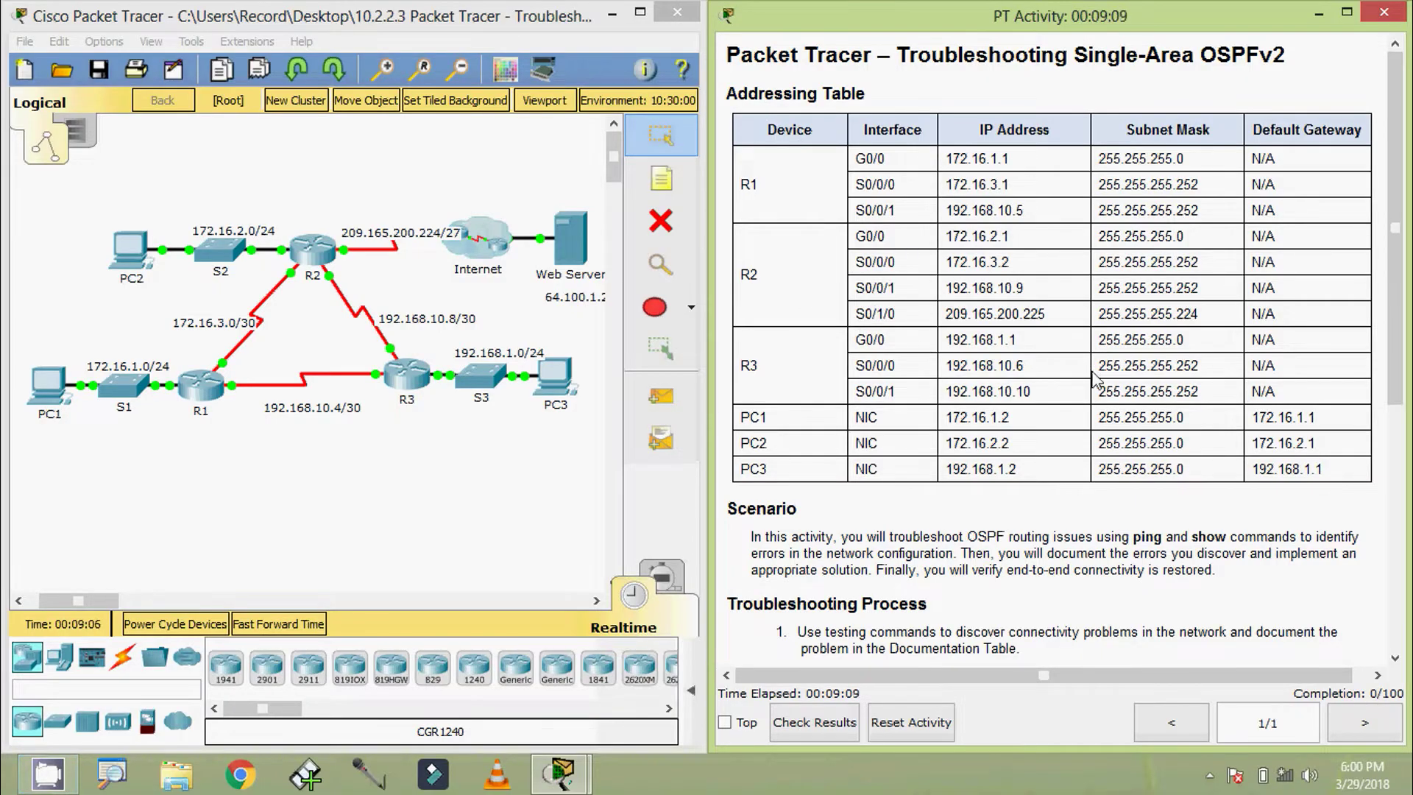
Read the activity instructions, then check PC1's addressing with ipconfig in its Command Prompt against the addressing table.
scroll(1096, 379, down, 3)
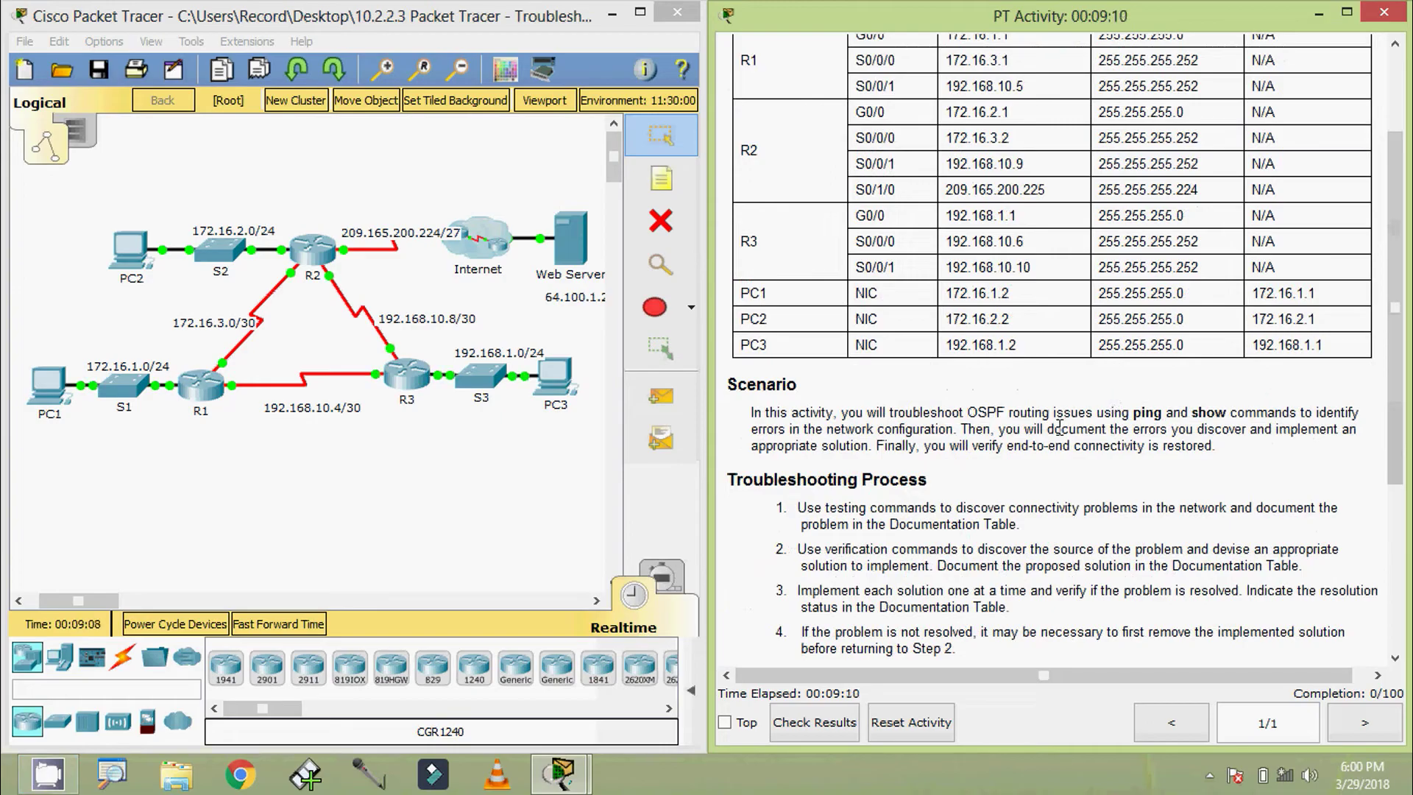
scroll(1022, 437, down, 1)
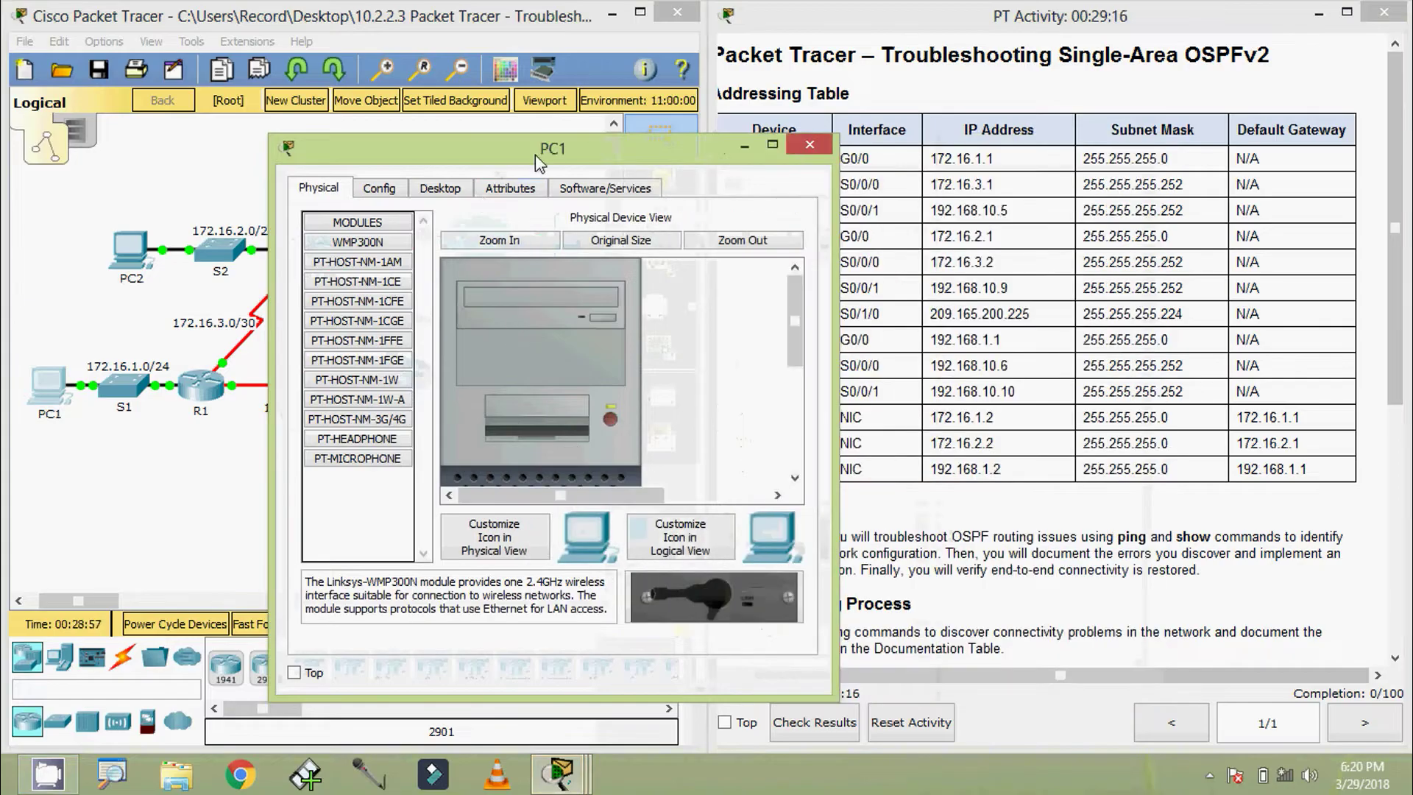
drag(535, 154, 374, 107)
click(279, 142)
click(577, 202)
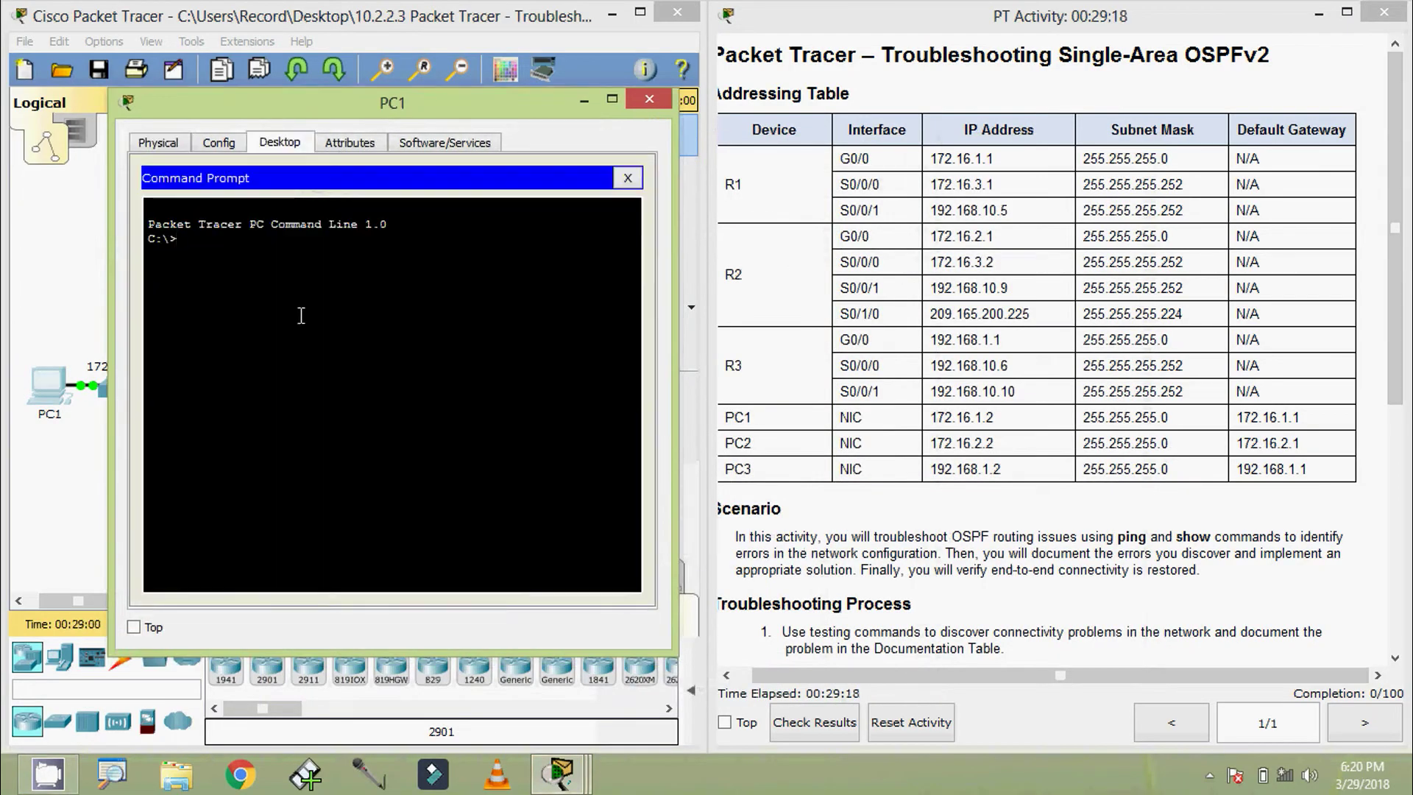
text(ipconfig)
key(Return)
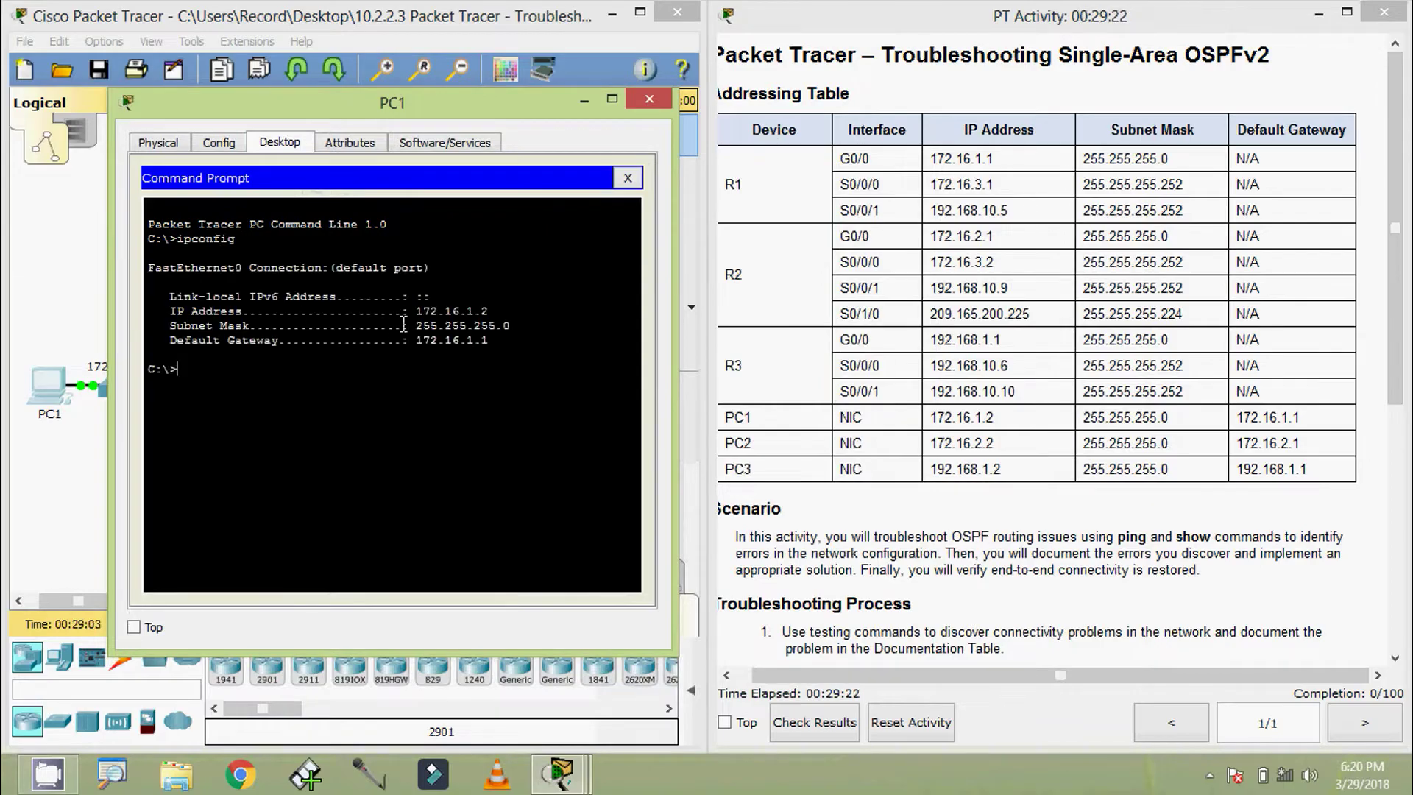
drag(414, 313, 492, 312)
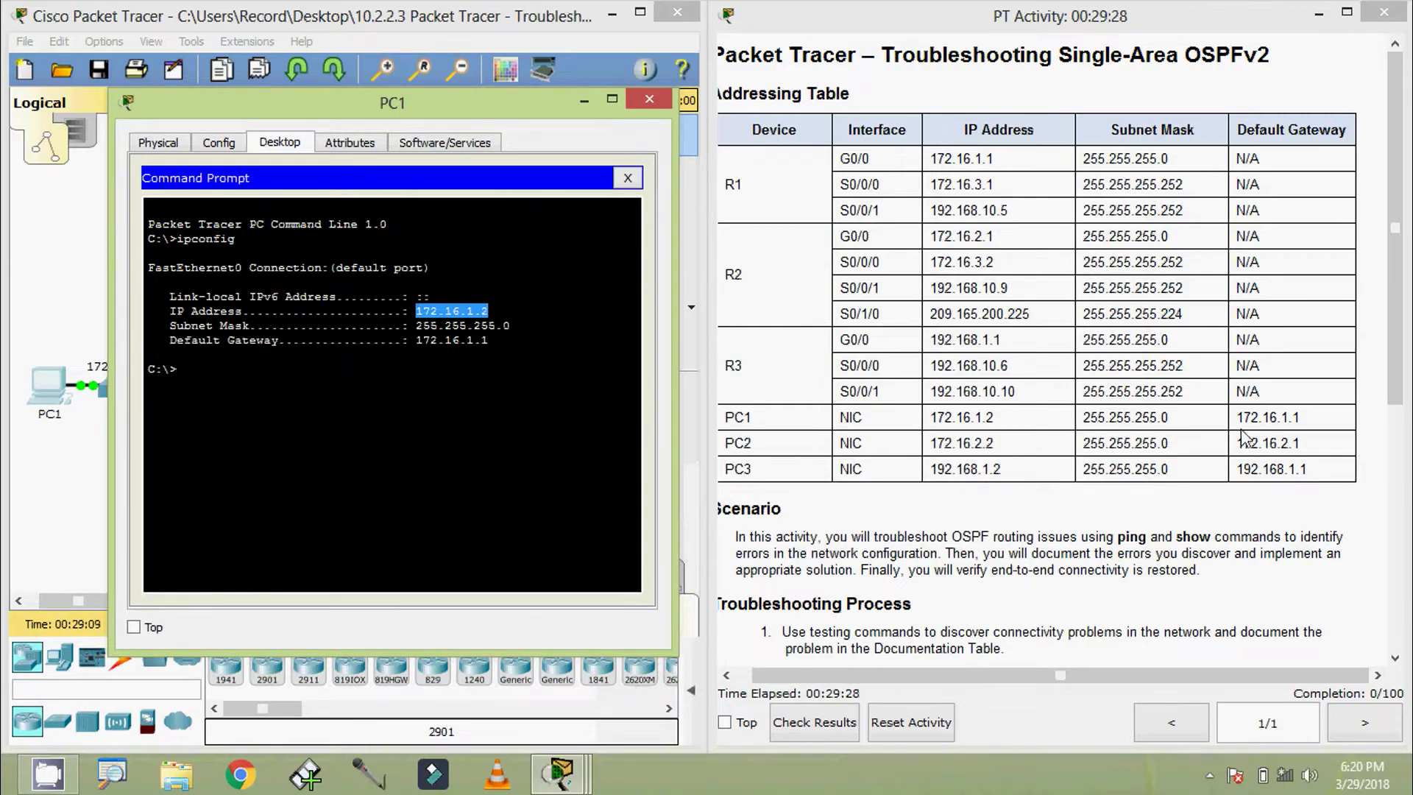
click(648, 99)
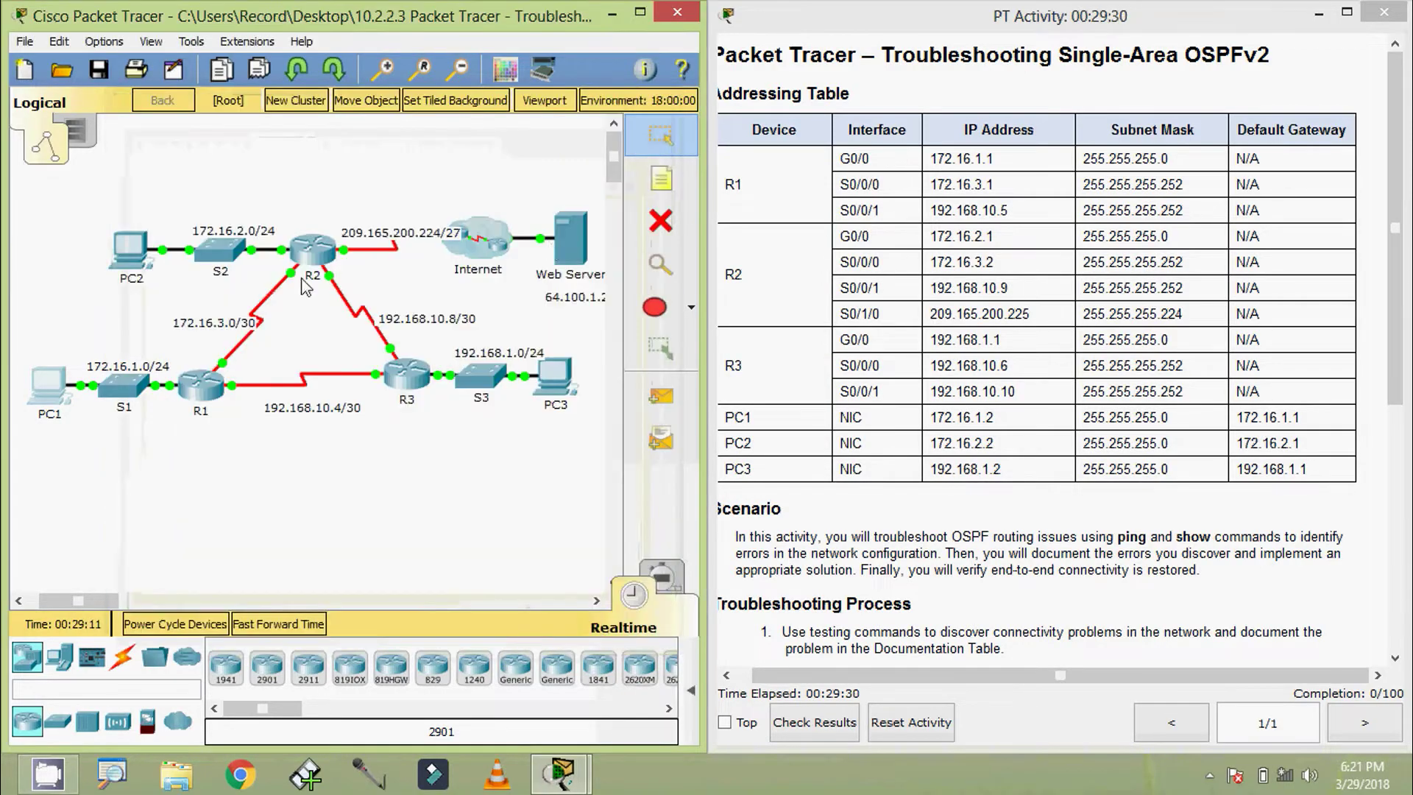
Run ipconfig in PC2's Command Prompt and compare its IP address, mask and gateway with the addressing table.
click(129, 252)
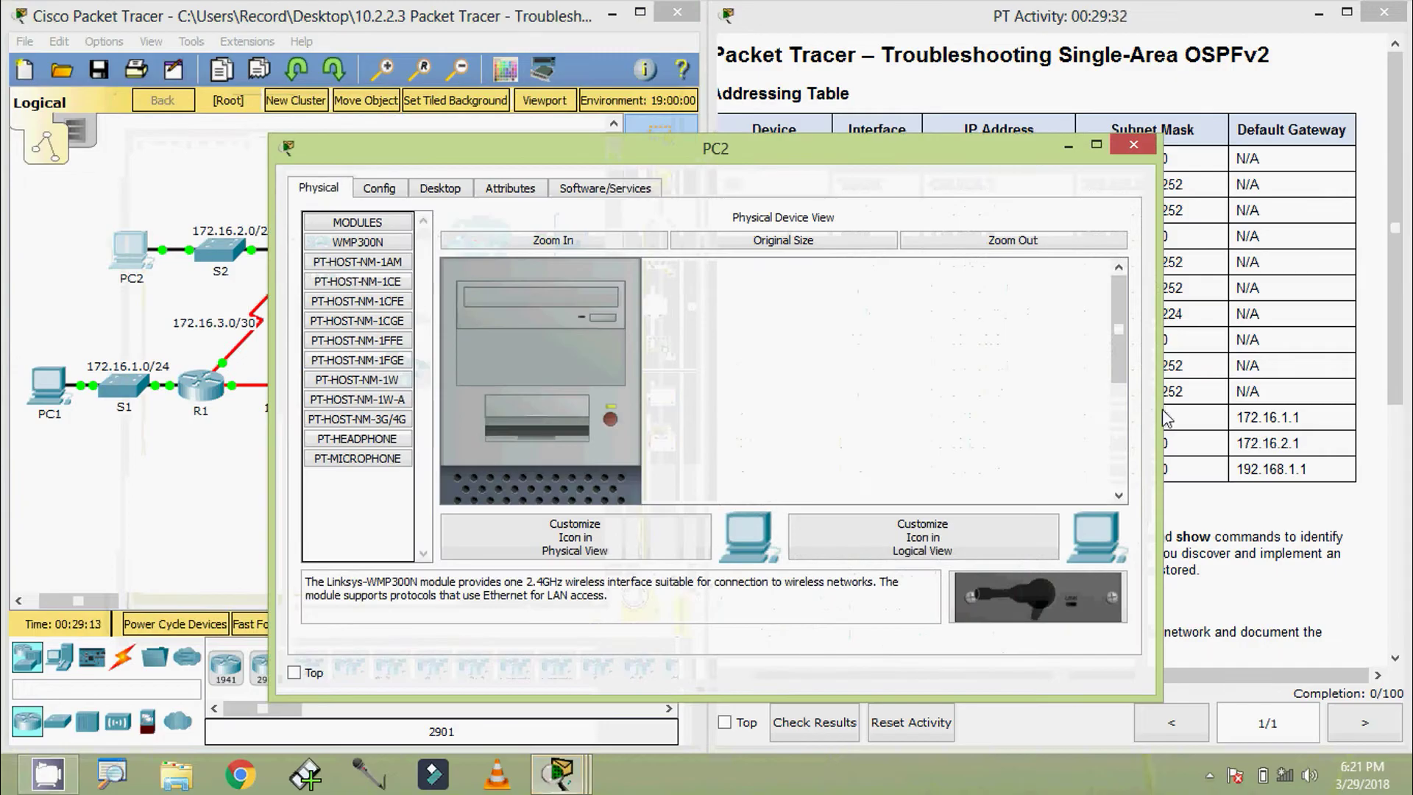
drag(1156, 417, 675, 410)
drag(594, 151, 435, 83)
click(288, 122)
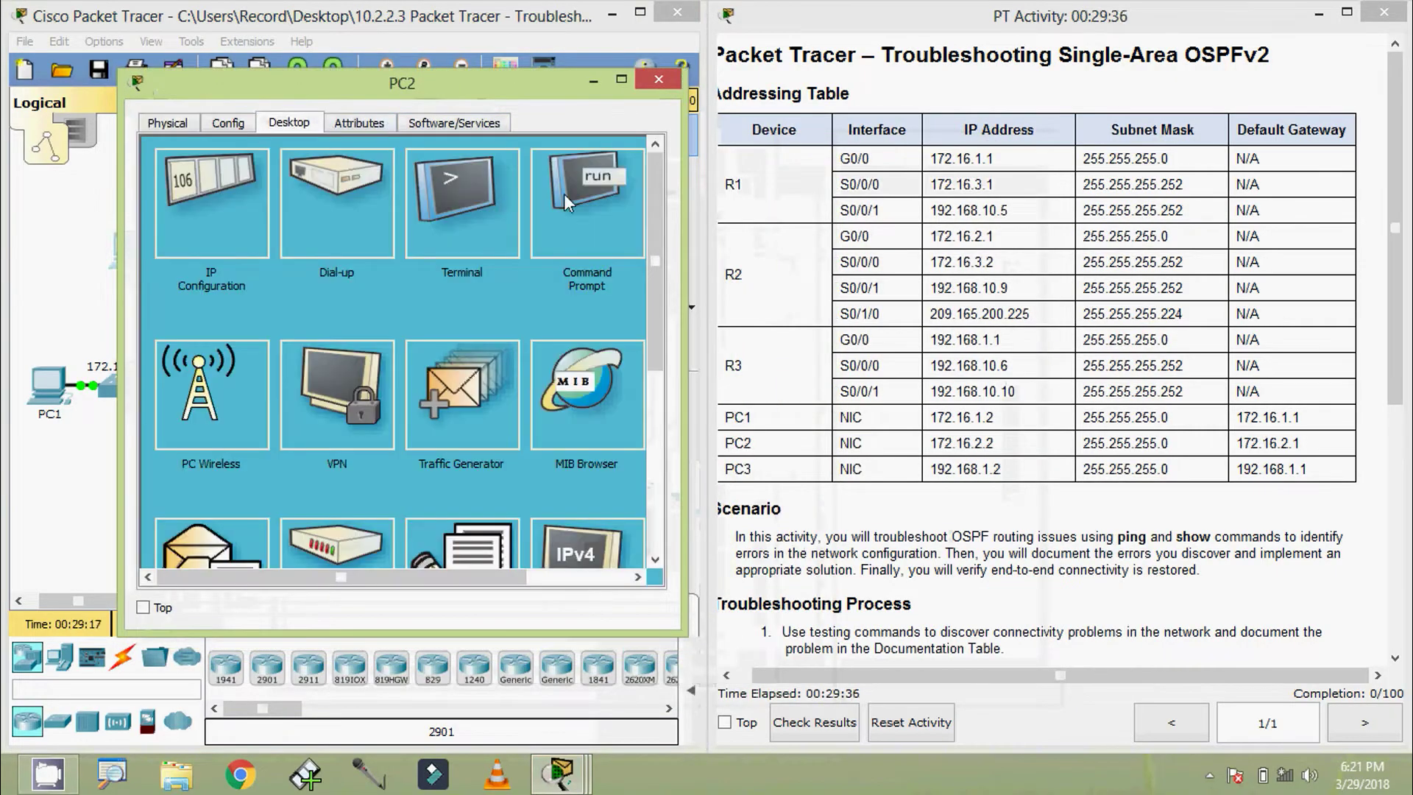
click(562, 198)
text(ipconfig)
key(Return)
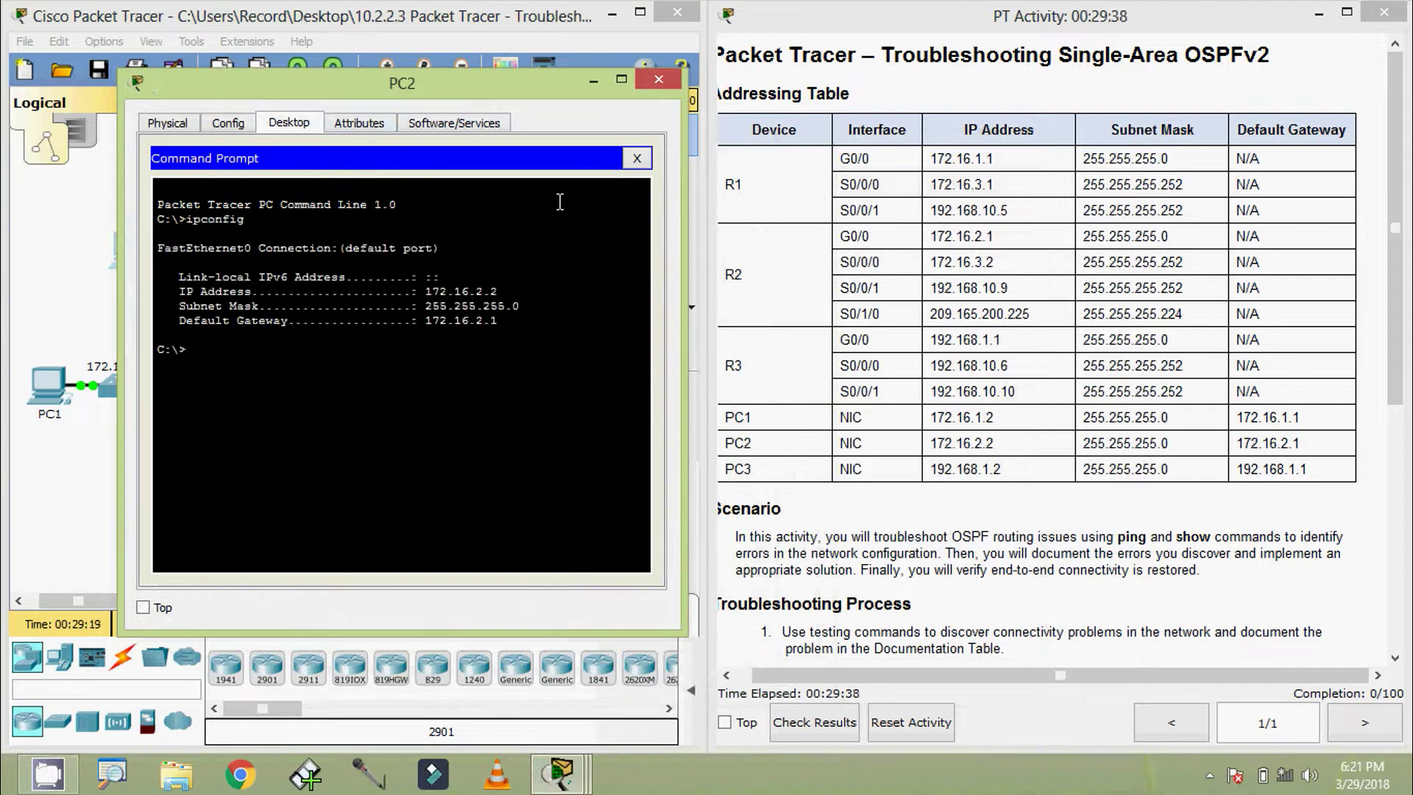
drag(425, 291, 505, 289)
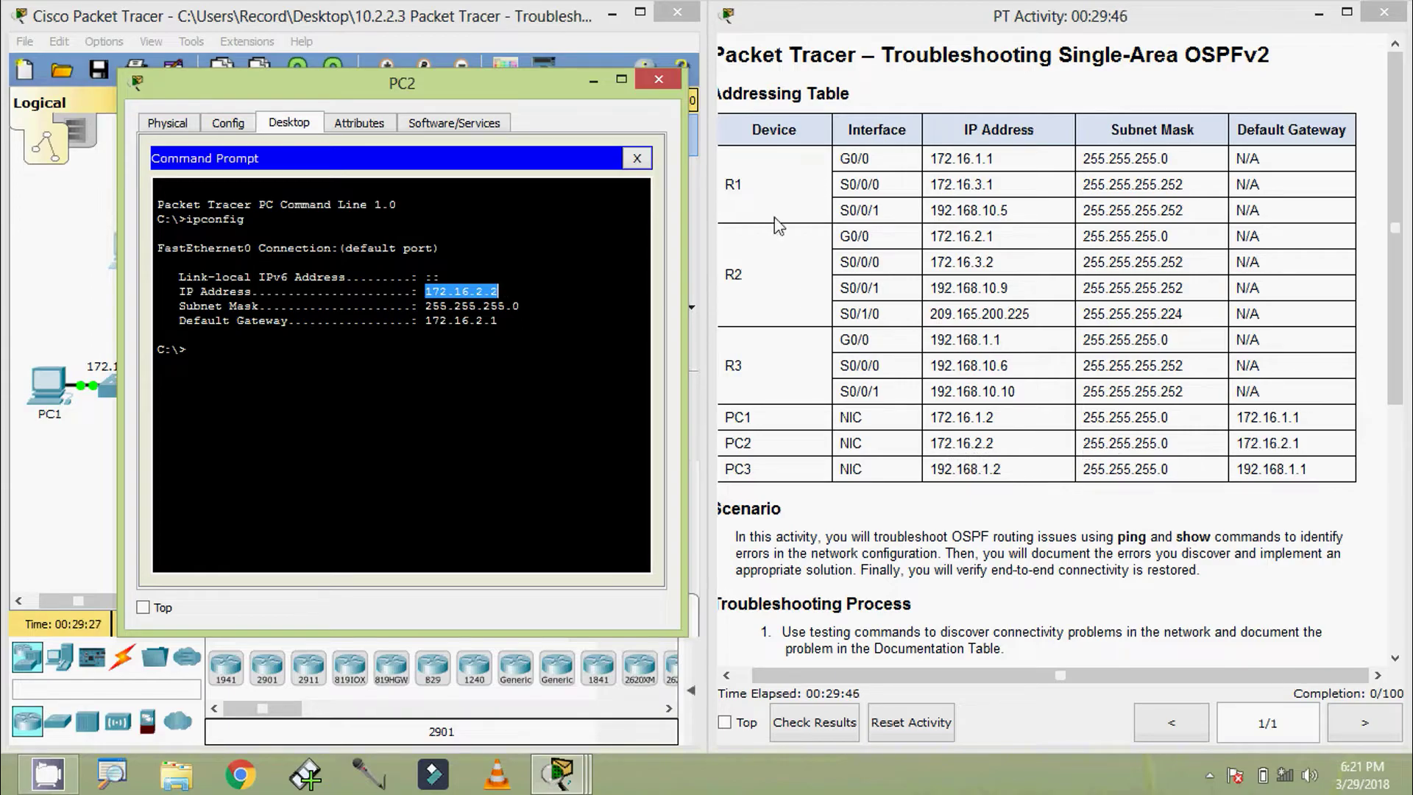
click(657, 79)
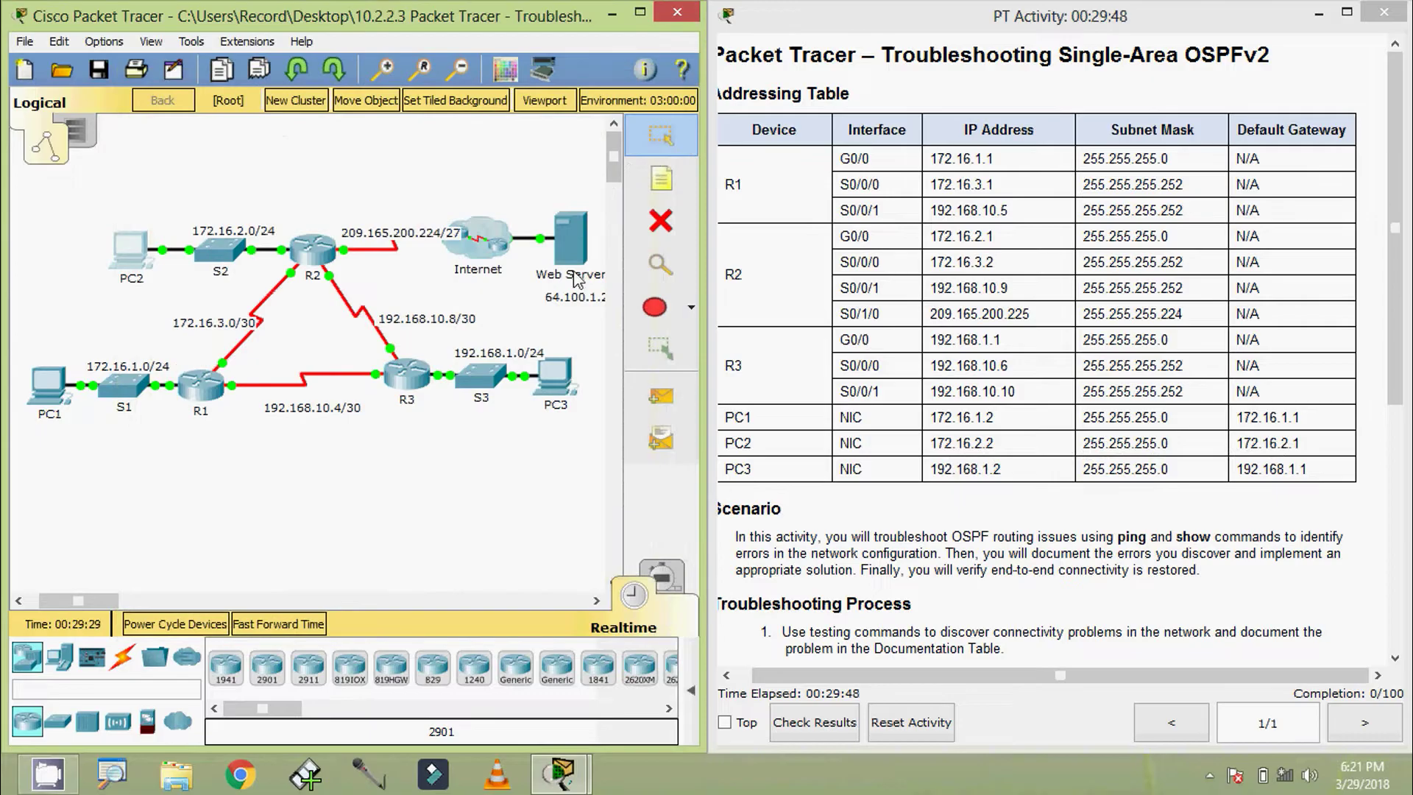
Run ipconfig in PC3's Command Prompt and compare its IP address, mask and gateway with the addressing table.
click(561, 373)
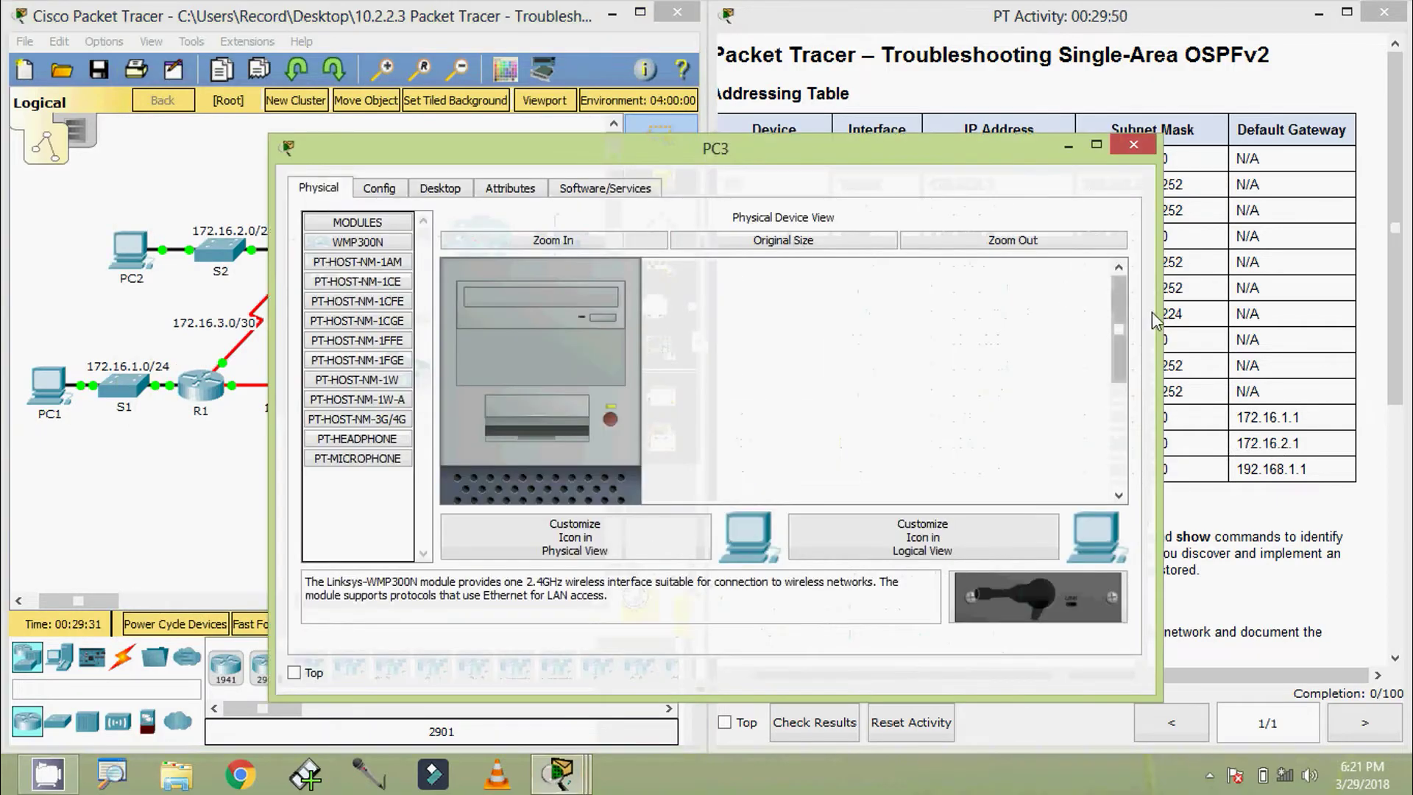
drag(1151, 311, 843, 311)
drag(515, 147, 389, 98)
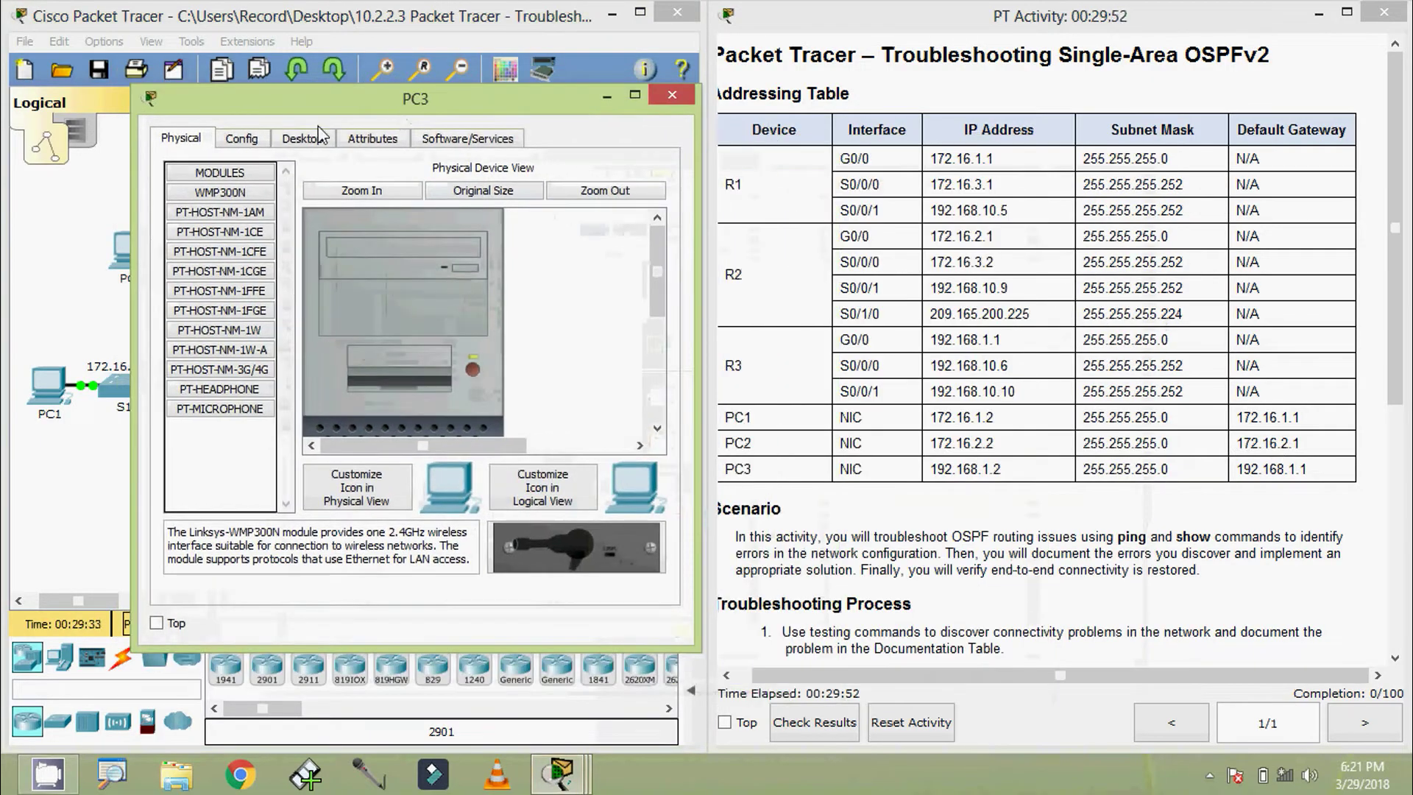
click(316, 136)
click(552, 274)
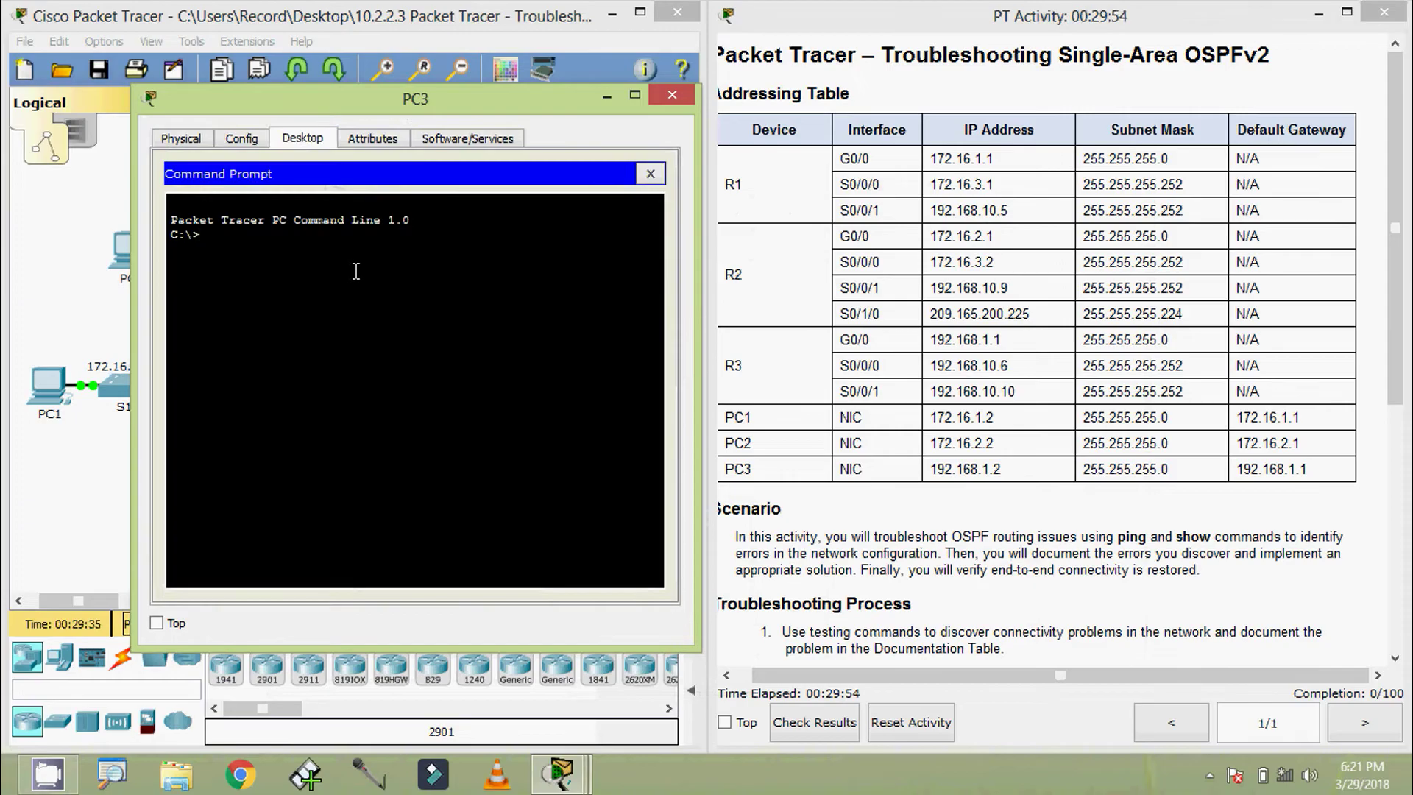
text(ipconfig)
key(Return)
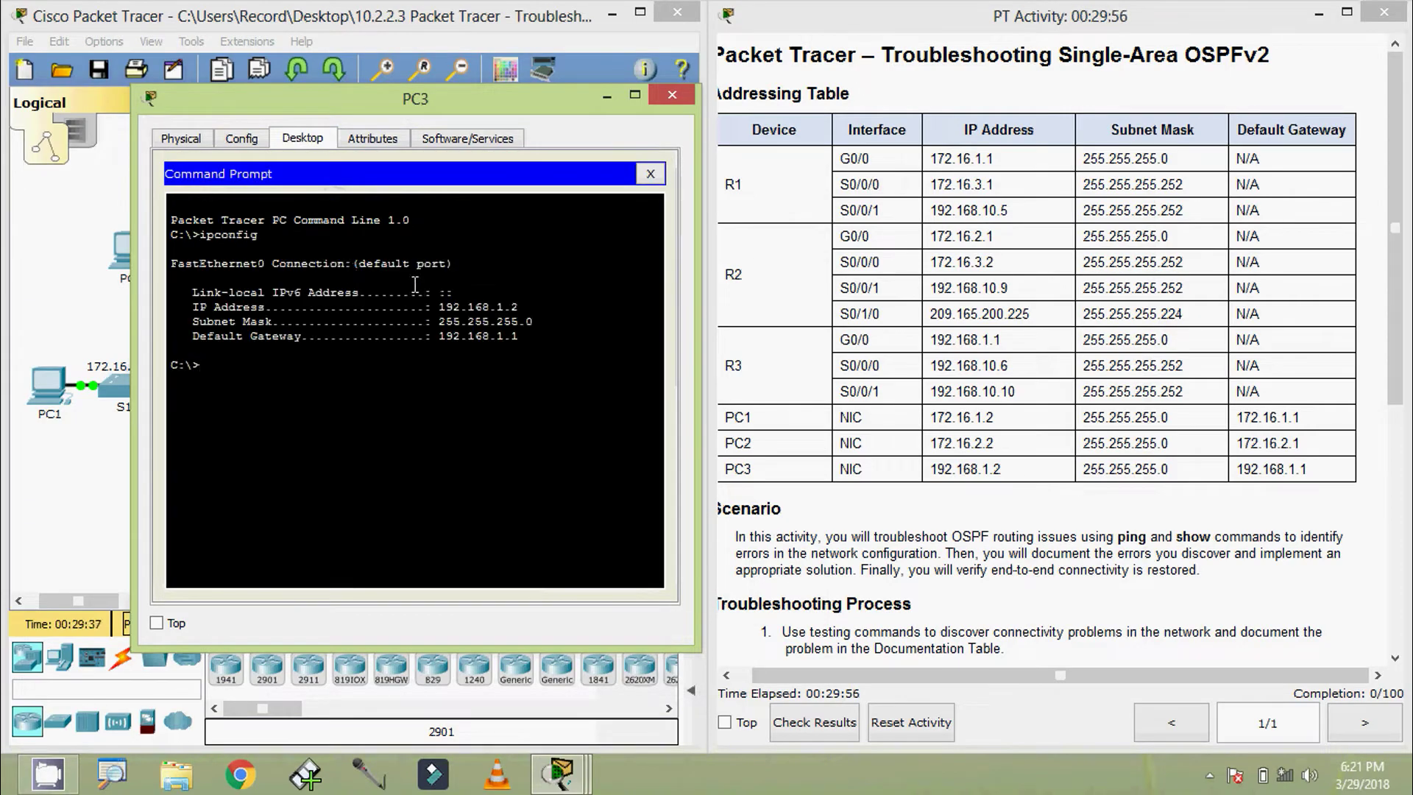
drag(433, 306, 520, 306)
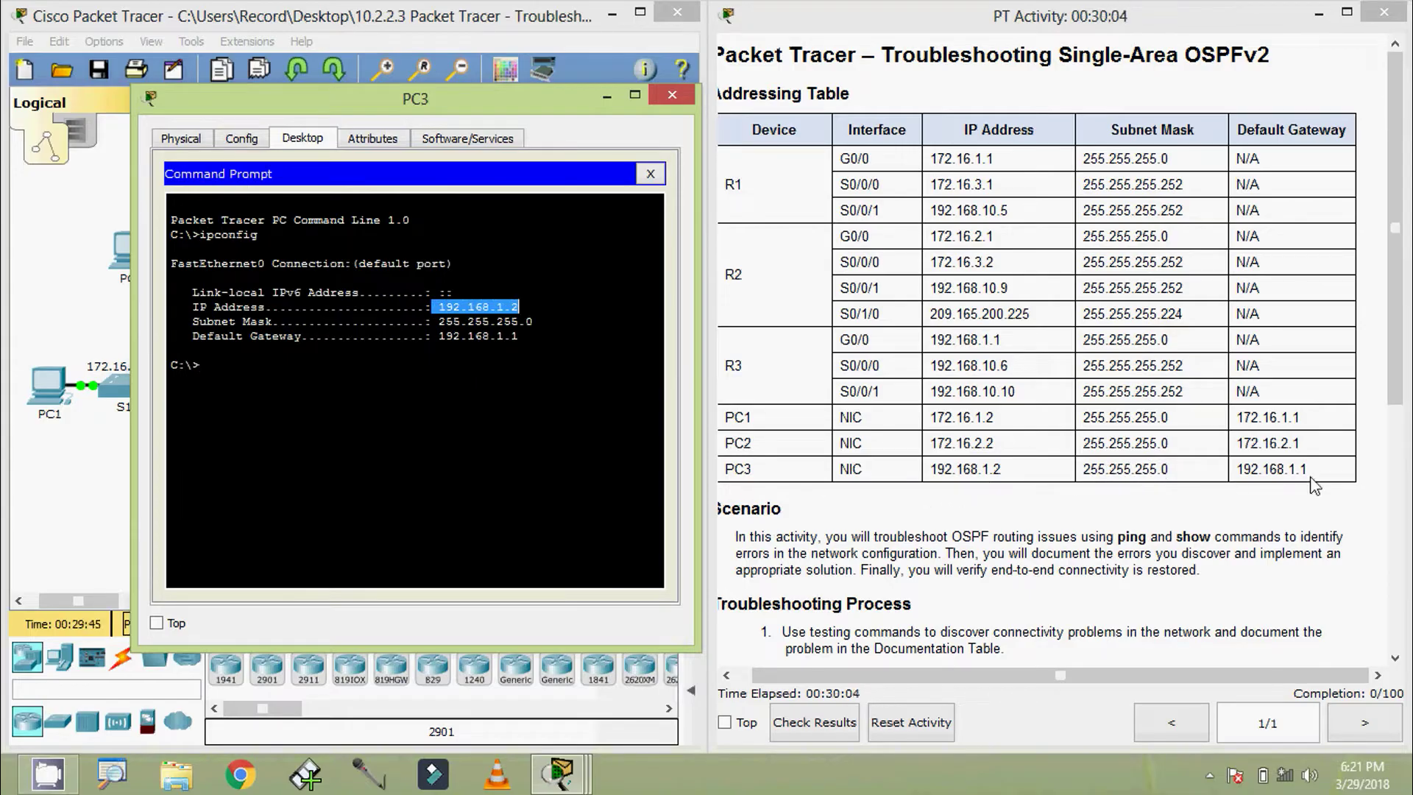
click(672, 95)
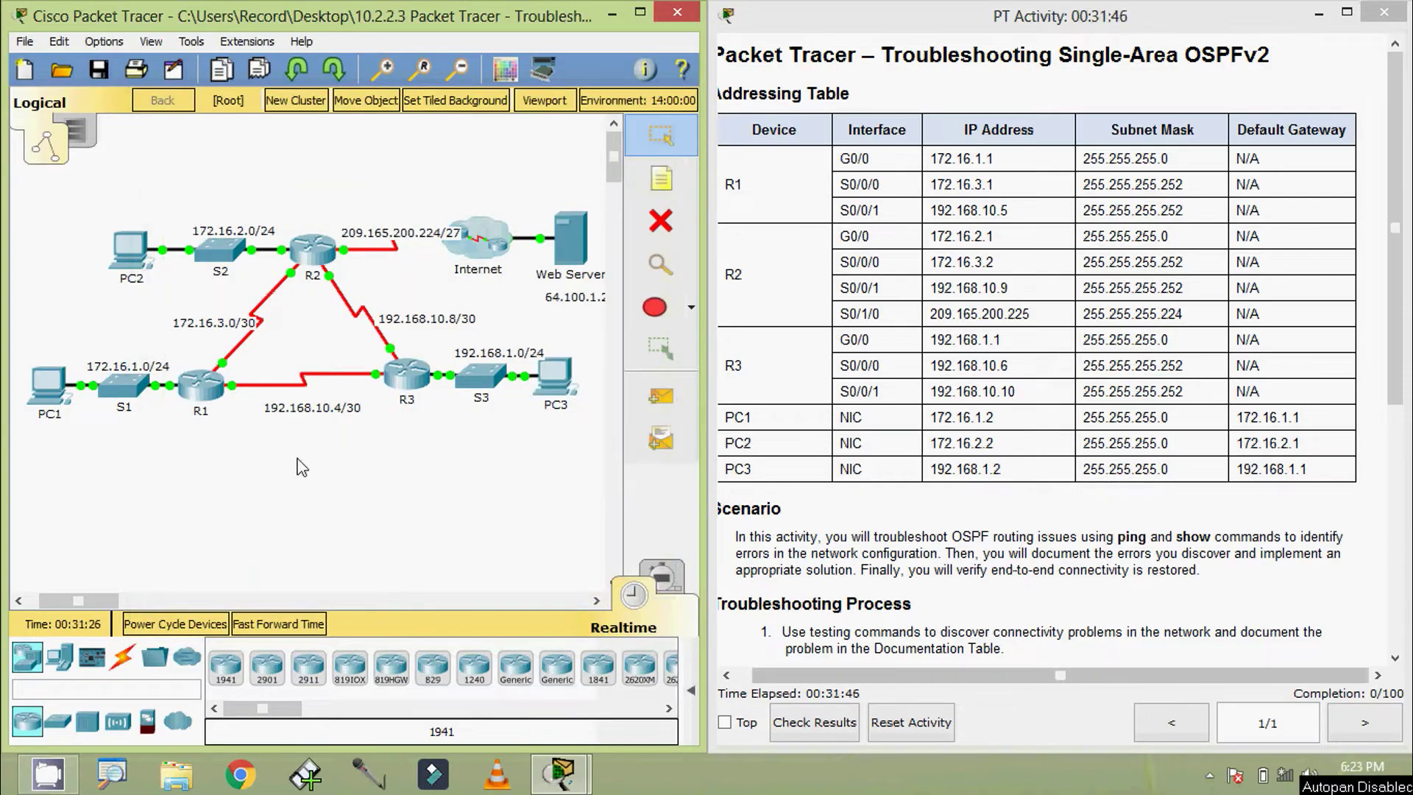
Open router R1's command line and enter privileged EXEC mode with enable.
click(200, 384)
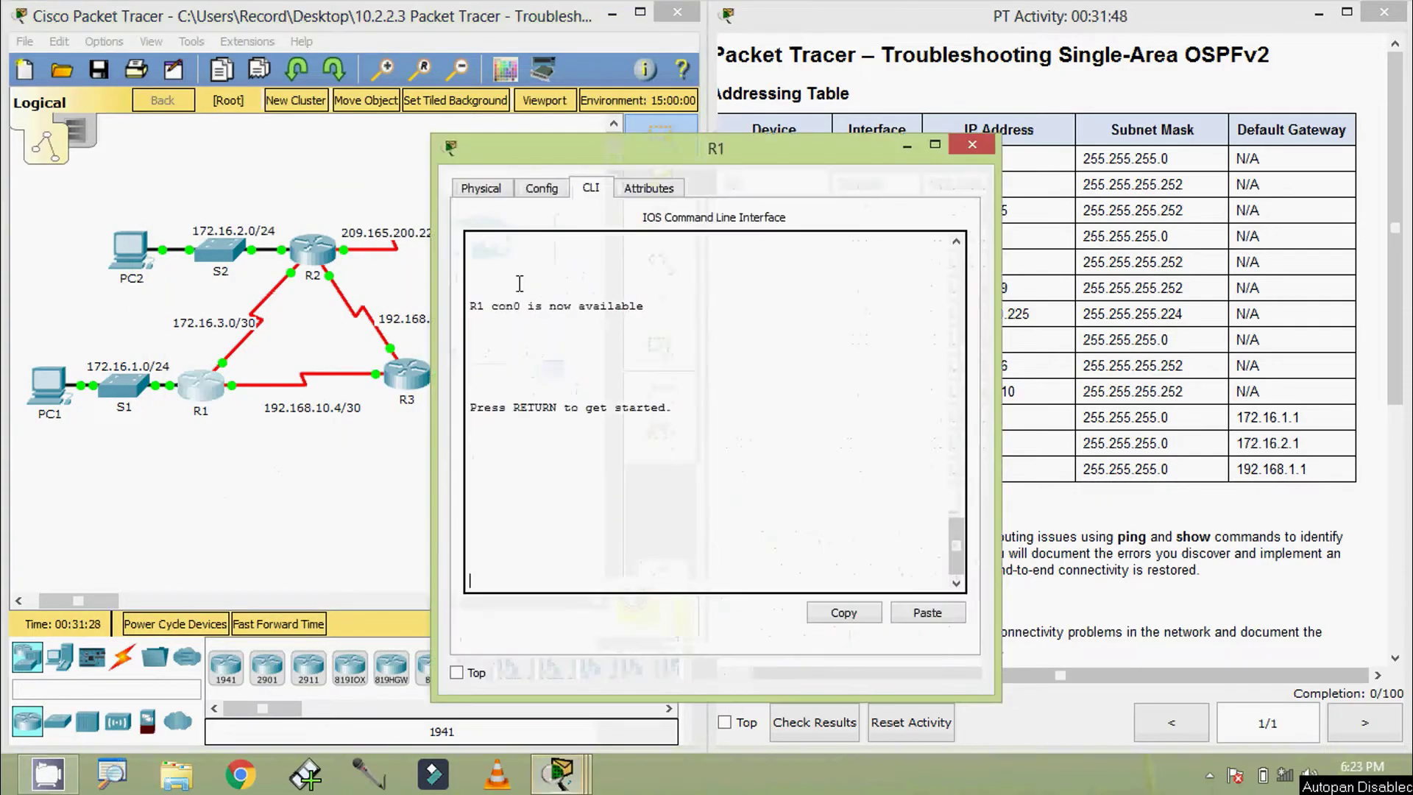
drag(523, 148, 233, 27)
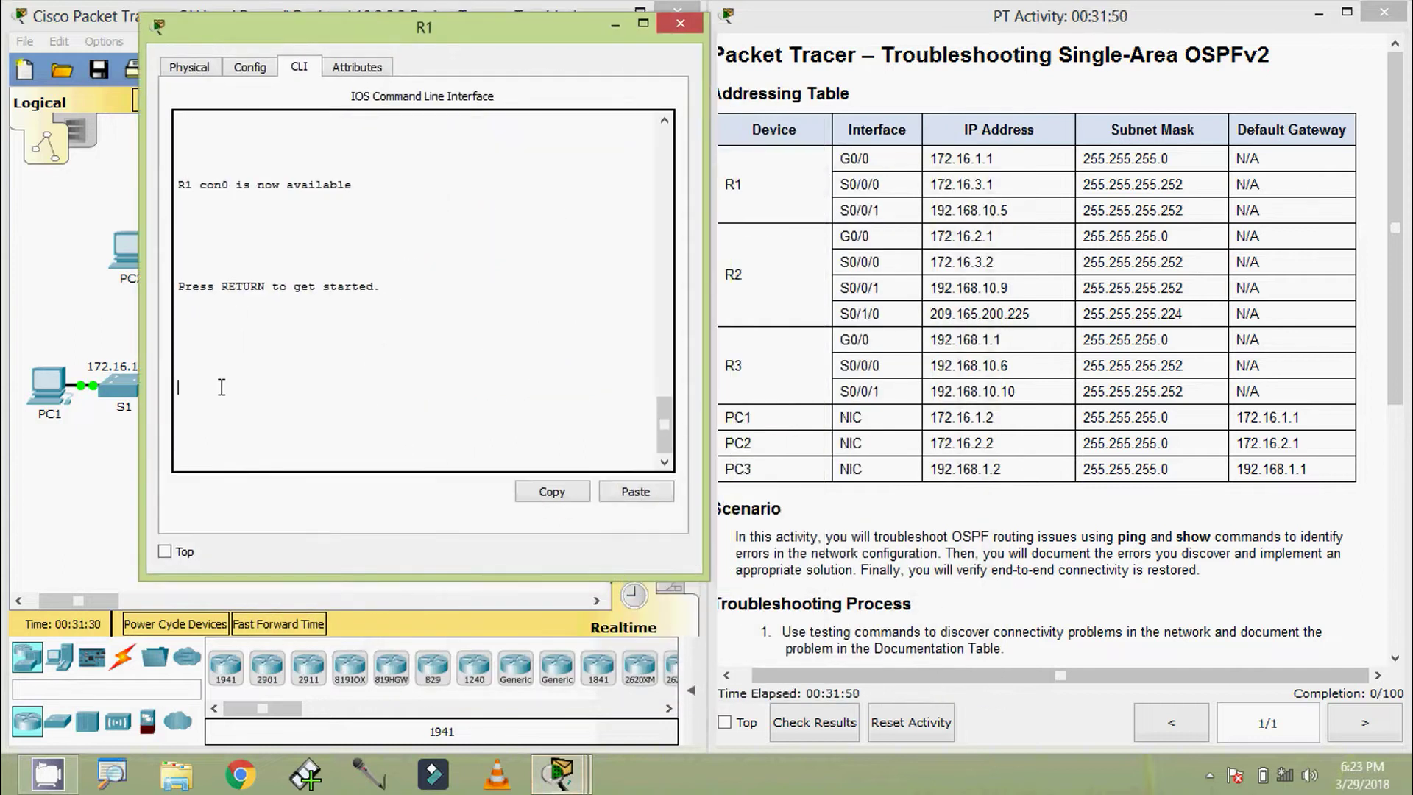
key(Return)
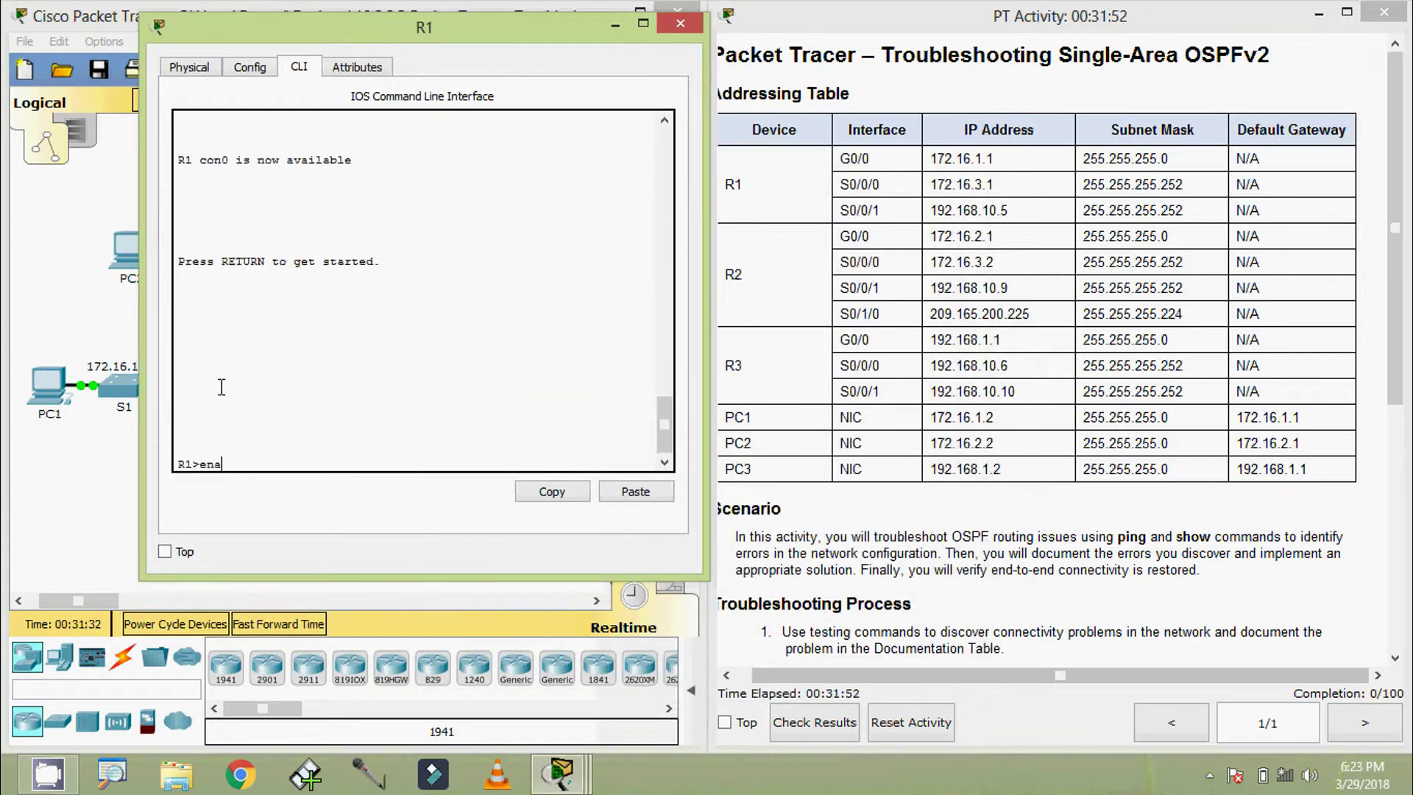
text(ena)
key(Tab)
key(Return)
Run show running-config on R1 and page through the output to the interface sections.
text(sh)
key(Tab)
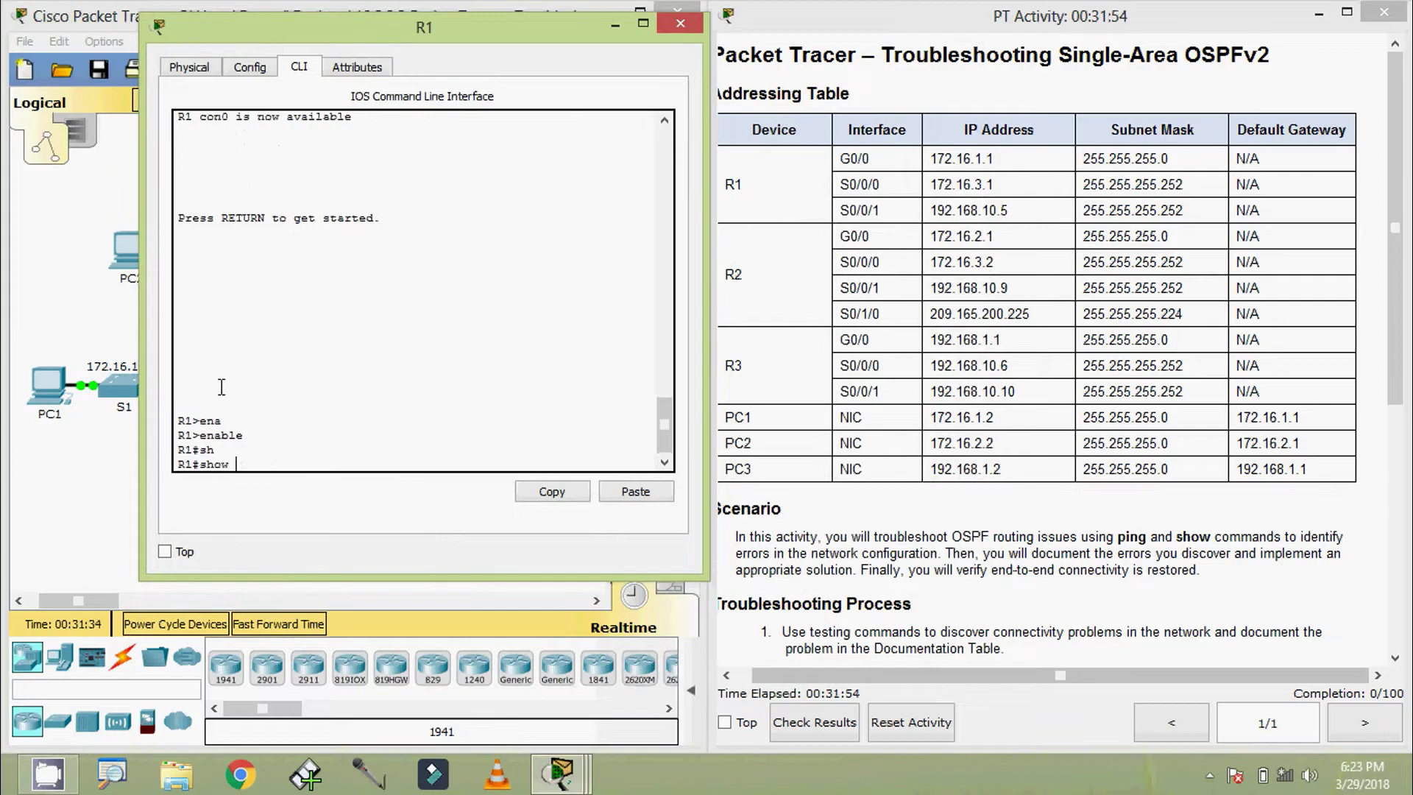
text(ru)
key(Tab)
key(Return)
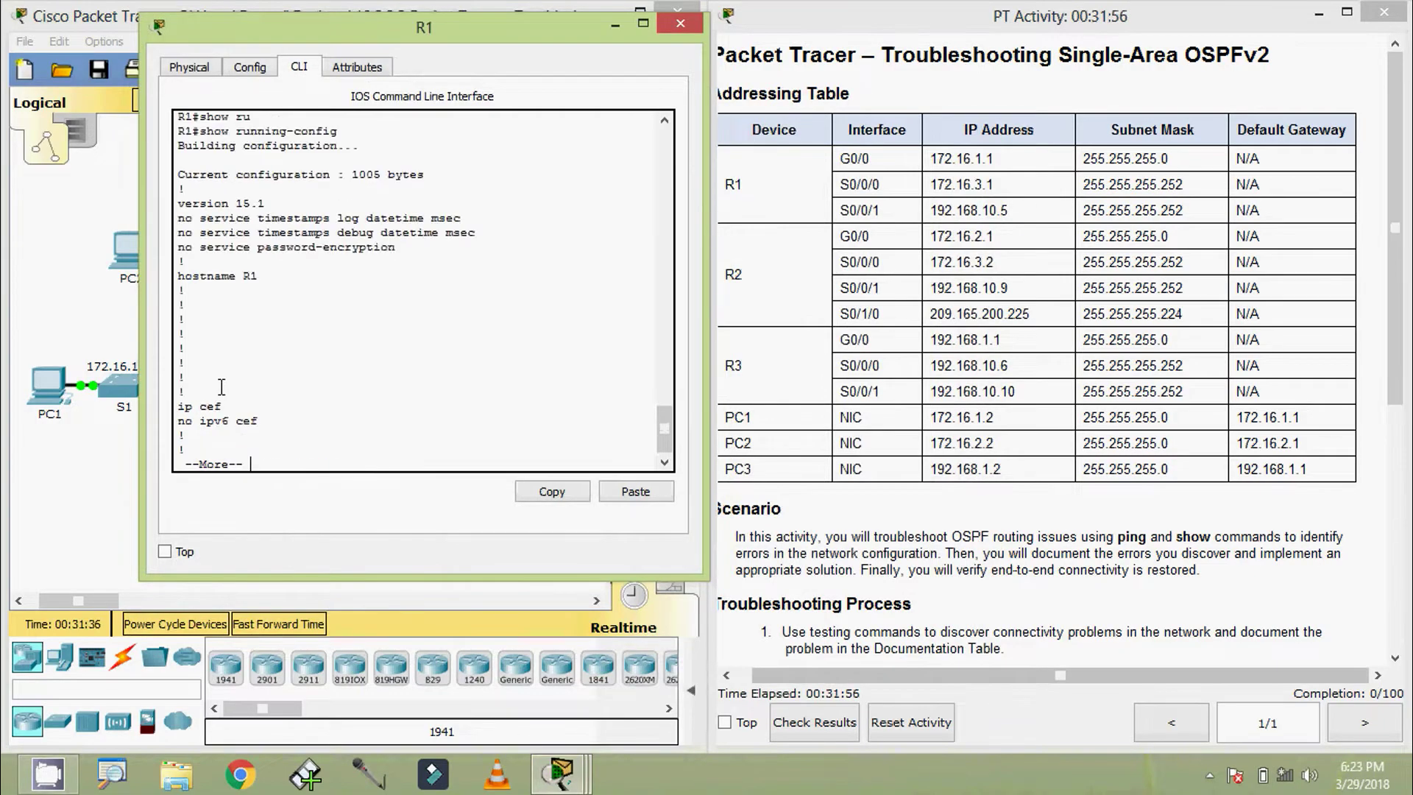
key(space)
key(space)
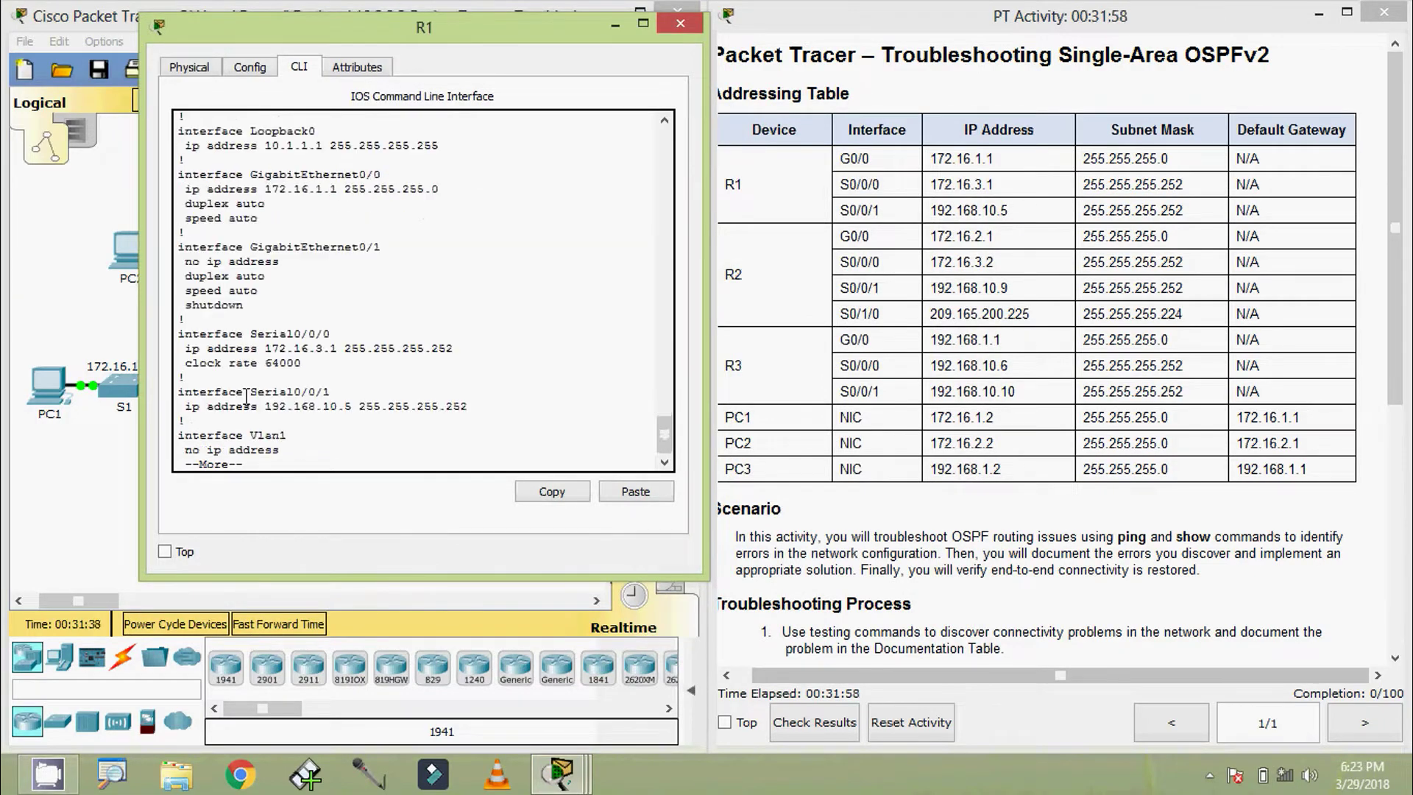
Compare R1's GigabitEthernet0/0, Serial0/0/0 and Serial0/0/1 addresses and masks with the addressing table, and close R1.
scroll(266, 359, up, 1)
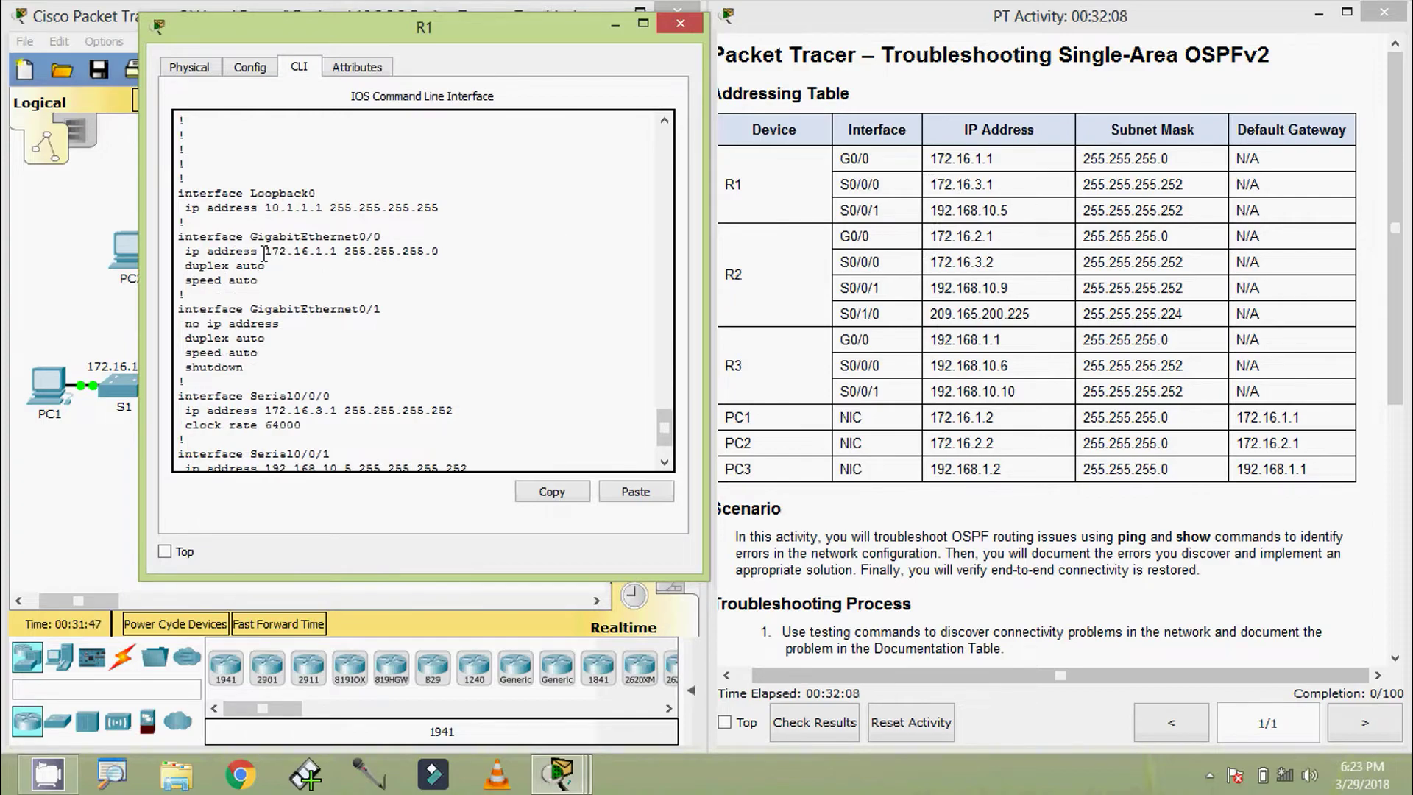
drag(265, 252, 456, 257)
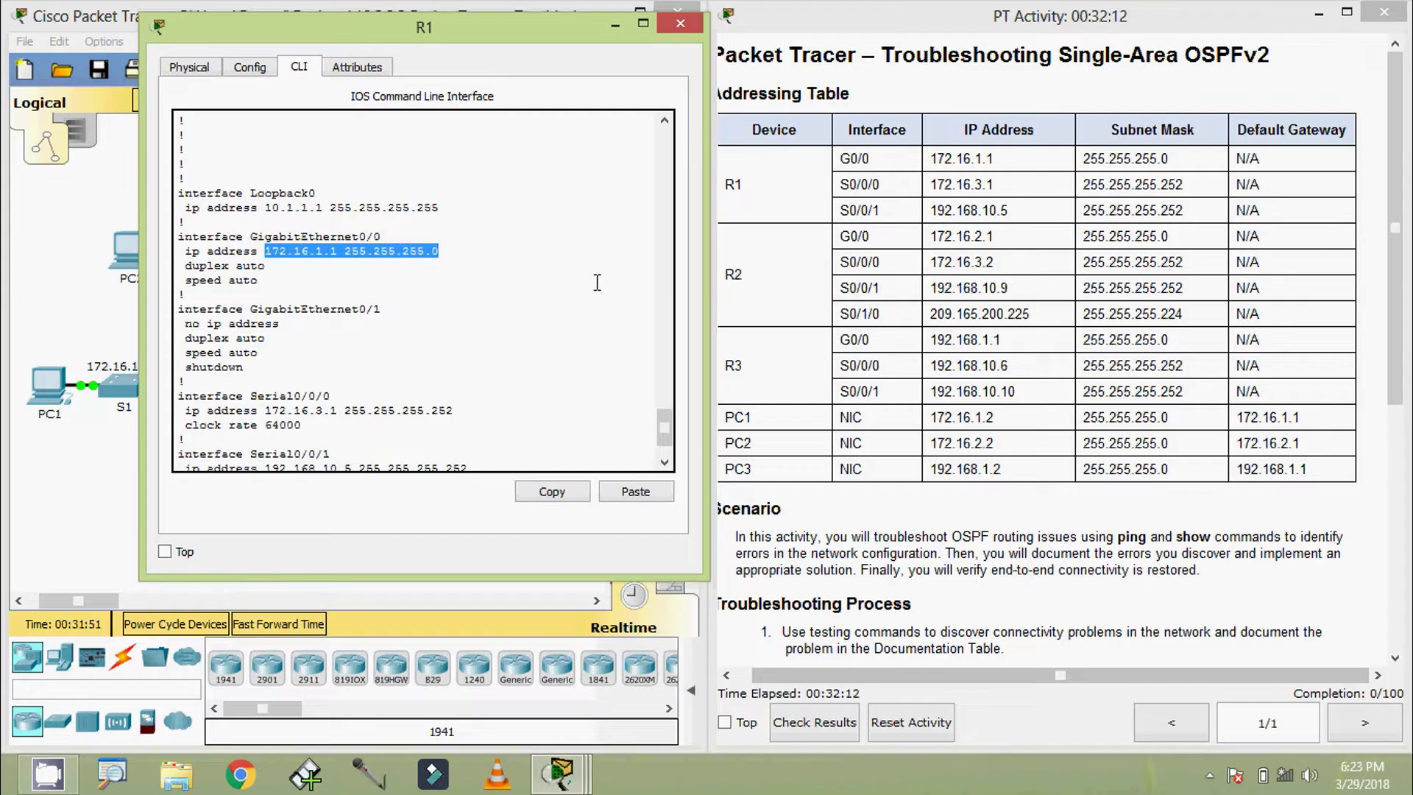
scroll(441, 329, down, 2)
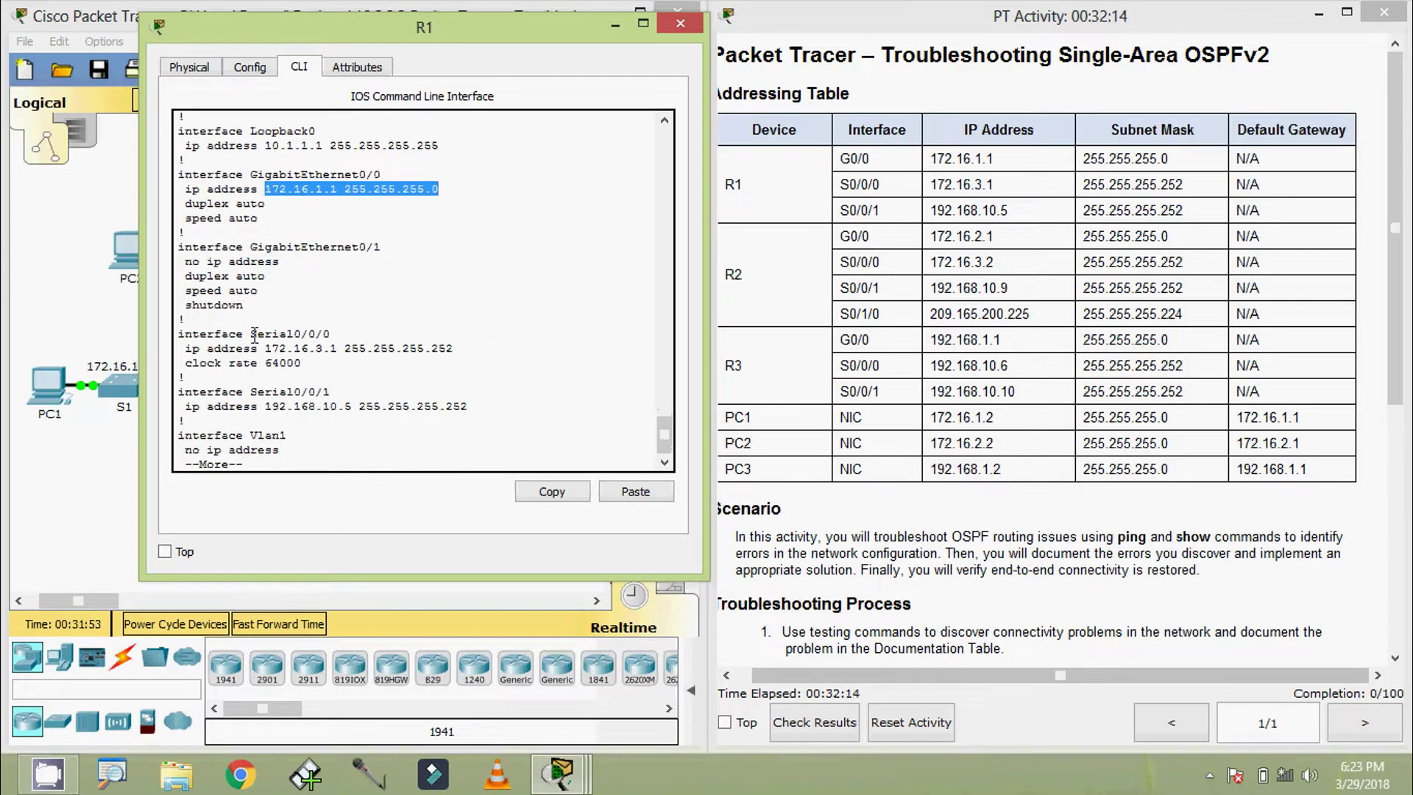
drag(250, 333, 346, 352)
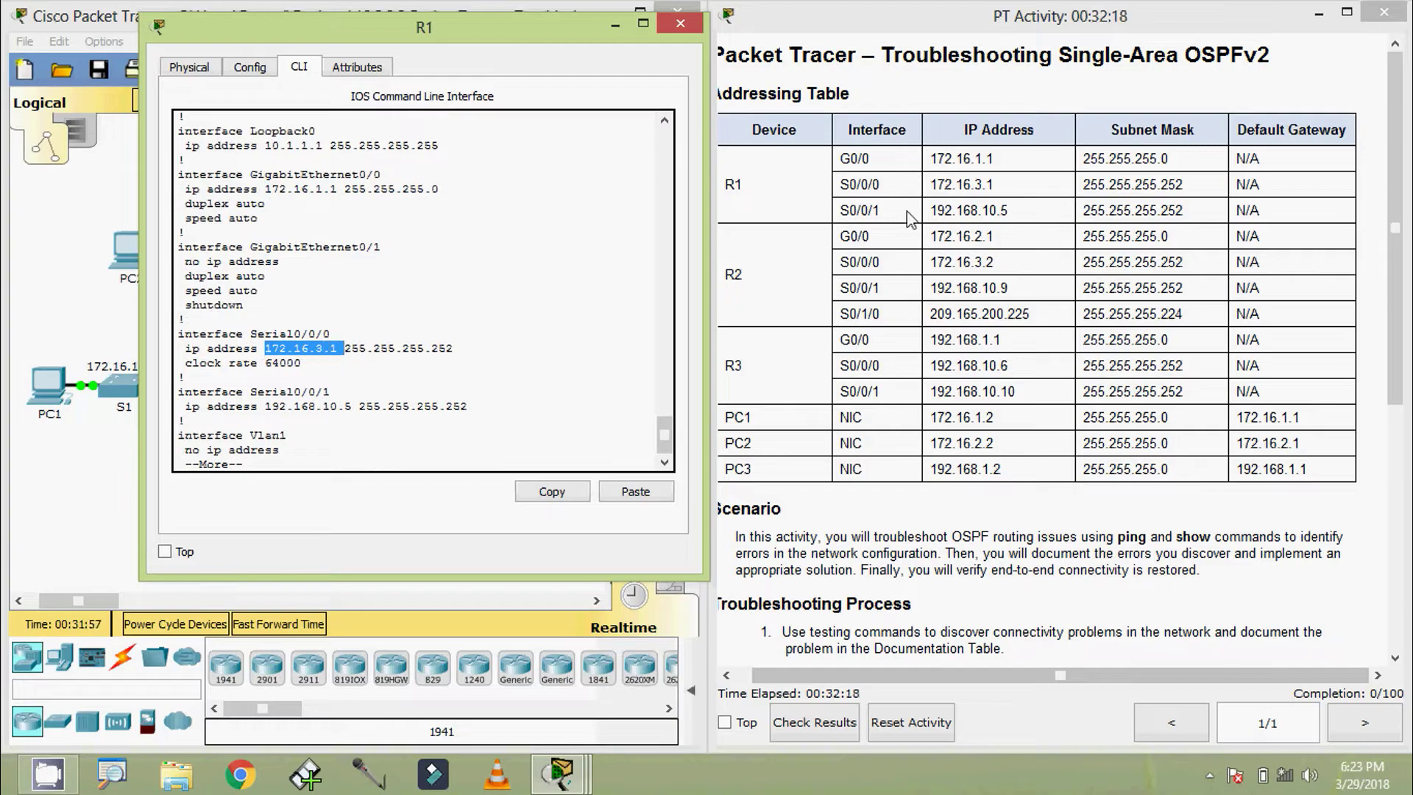
drag(928, 185, 1190, 190)
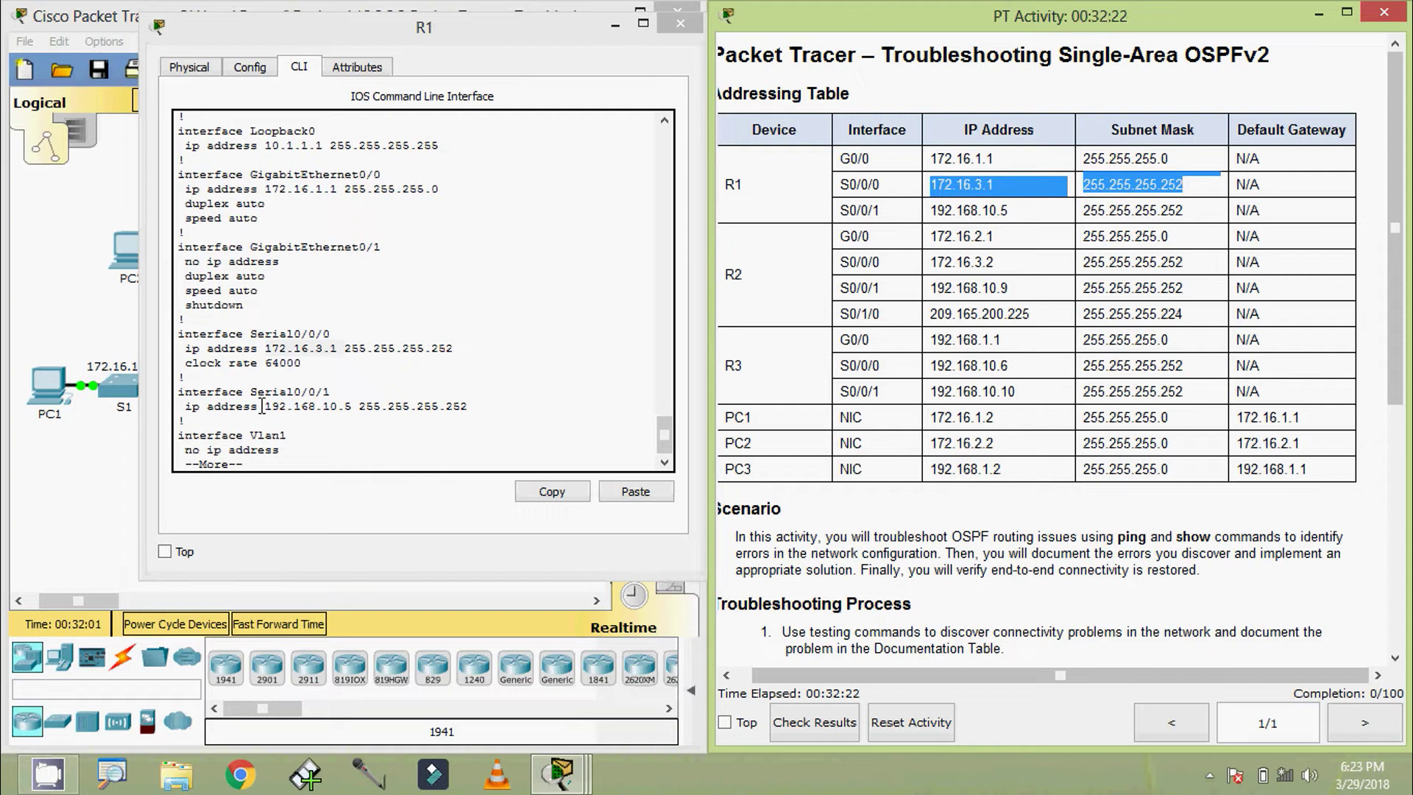
drag(259, 409, 463, 412)
drag(932, 210, 1198, 208)
click(487, 391)
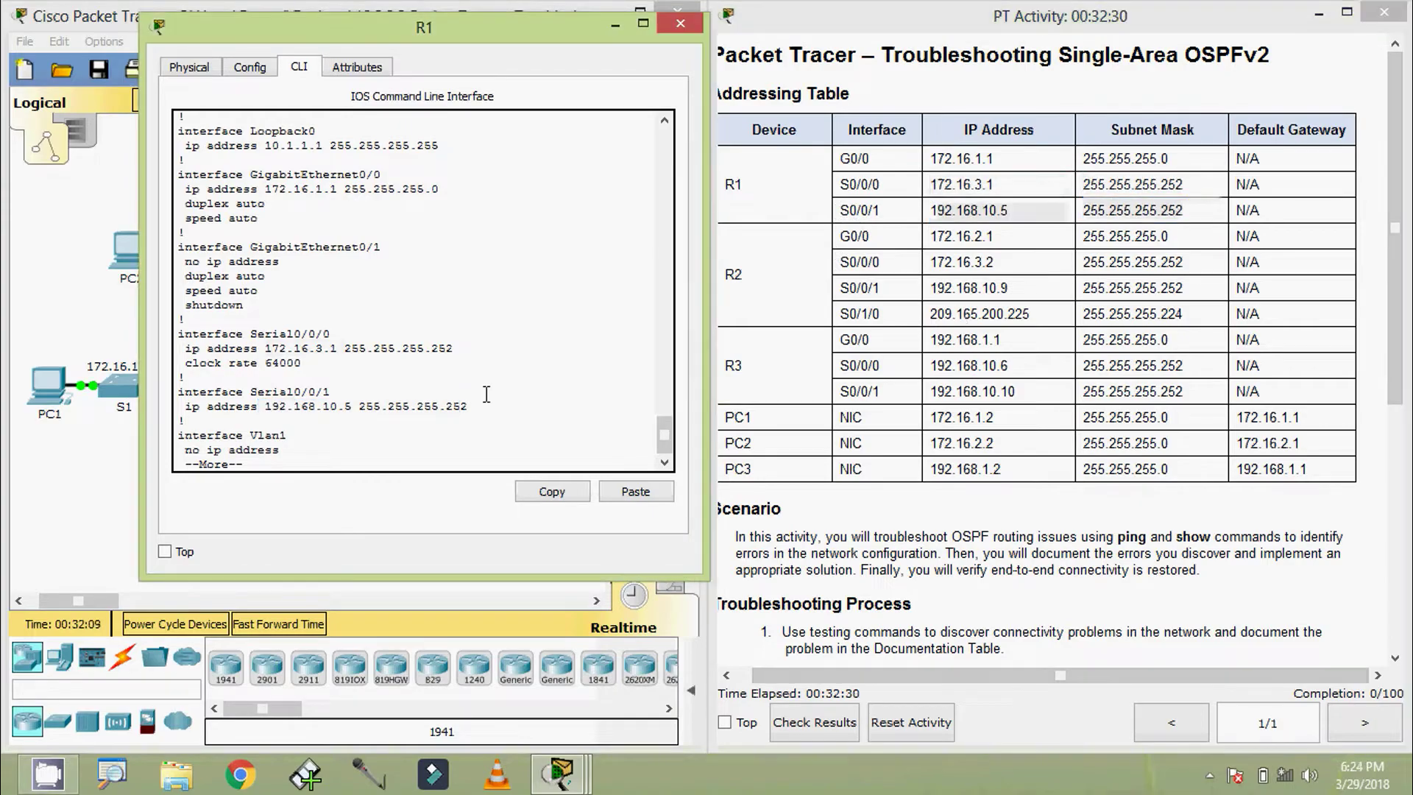
click(681, 27)
Open router R2's command line and enter privileged EXEC mode with enable.
click(308, 261)
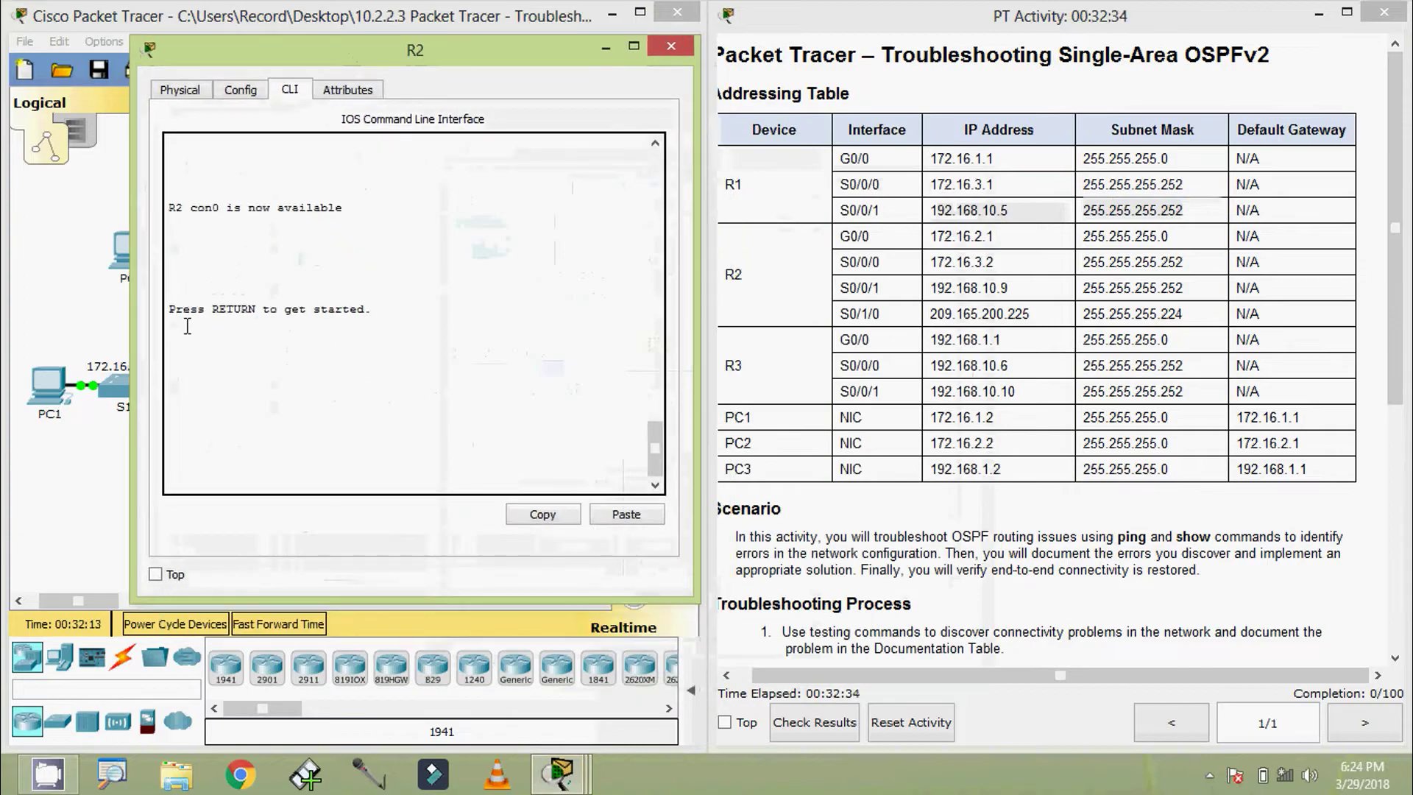
key(Return)
text(ena)
key(Tab)
key(Return)
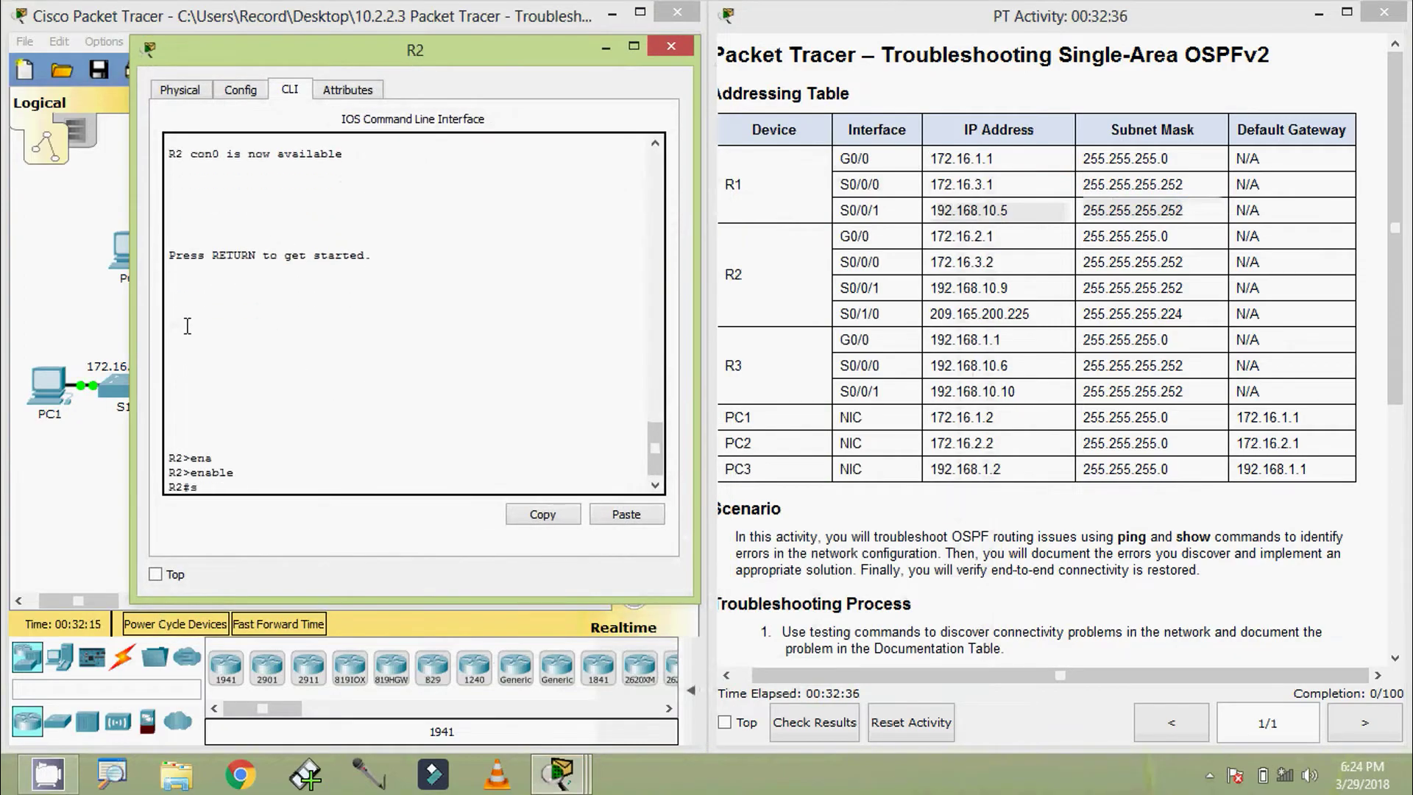
Run show running-config on R2 and page through the output to the interface sections.
text(sh)
key(Tab)
text(ru)
key(Tab)
key(Return)
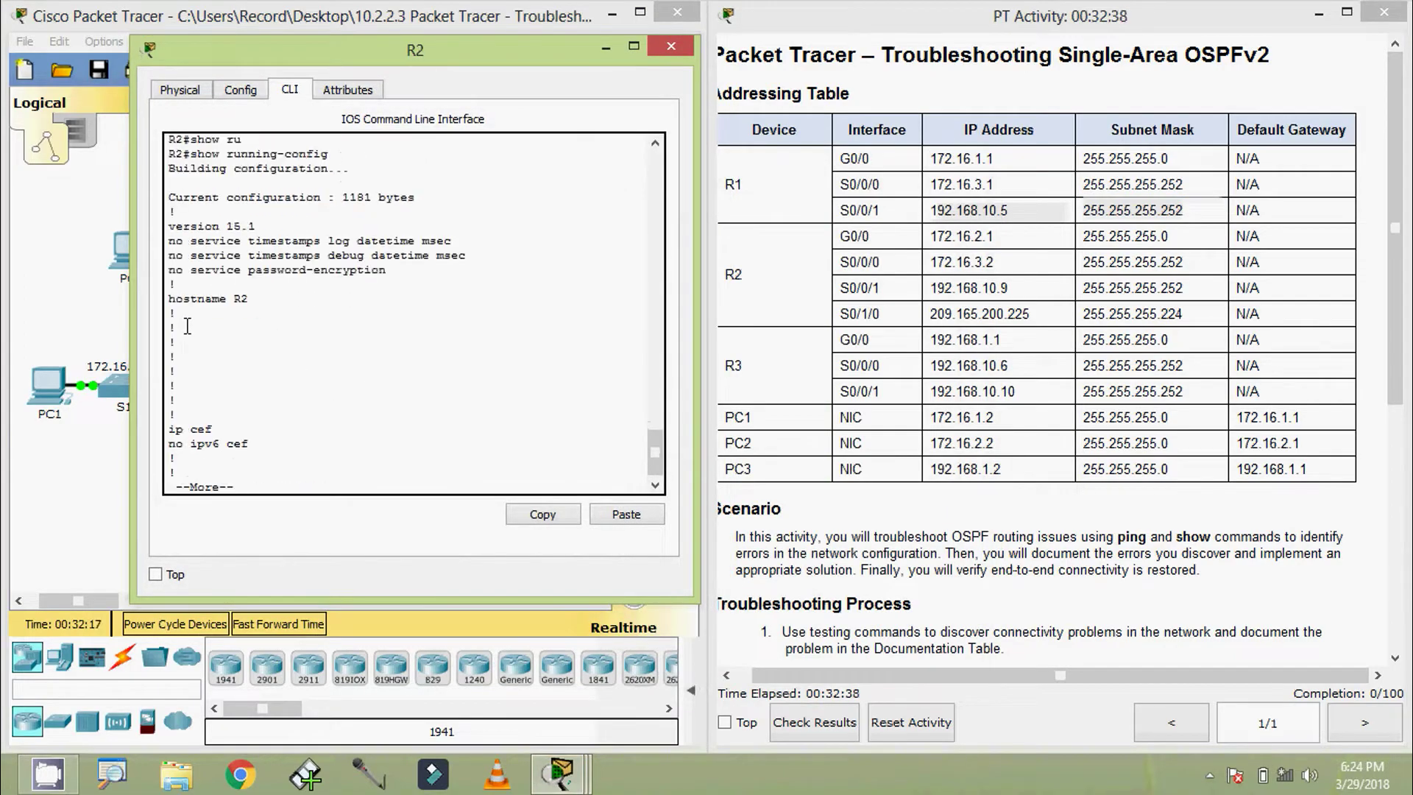
key(space)
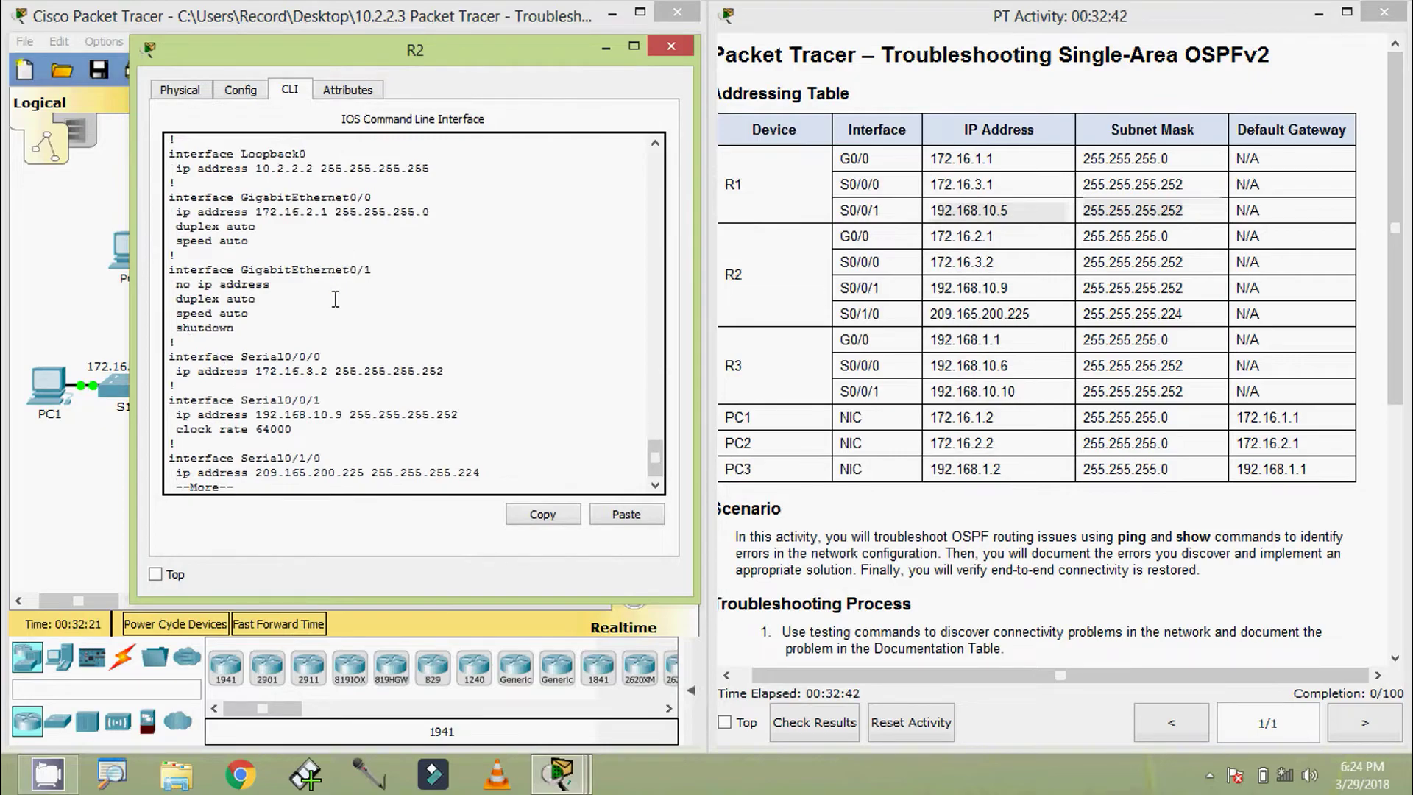
Compare R2's GigabitEthernet0/0 and Serial0/0/0 addresses and masks in the running configuration with the addressing table.
scroll(281, 289, up, 2)
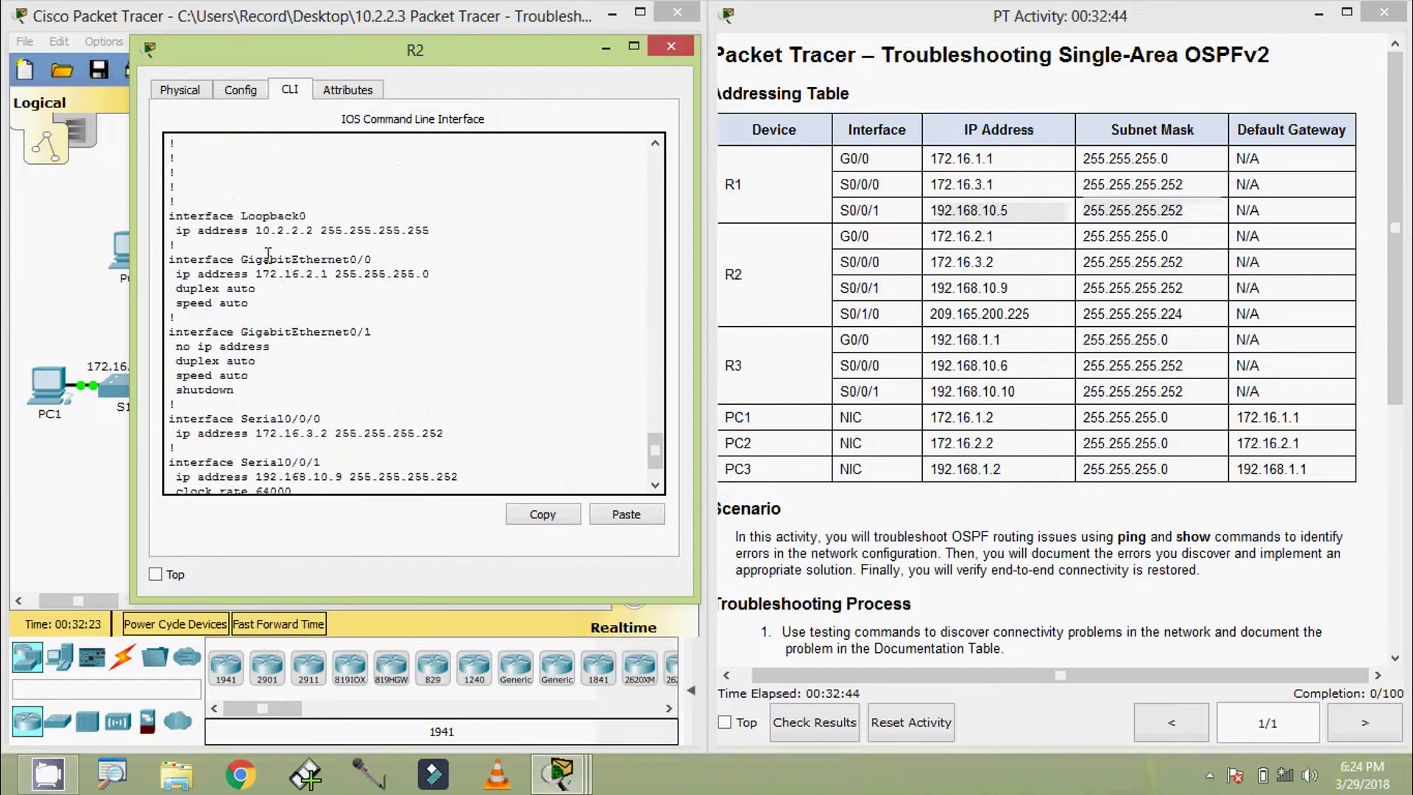
drag(273, 279, 437, 278)
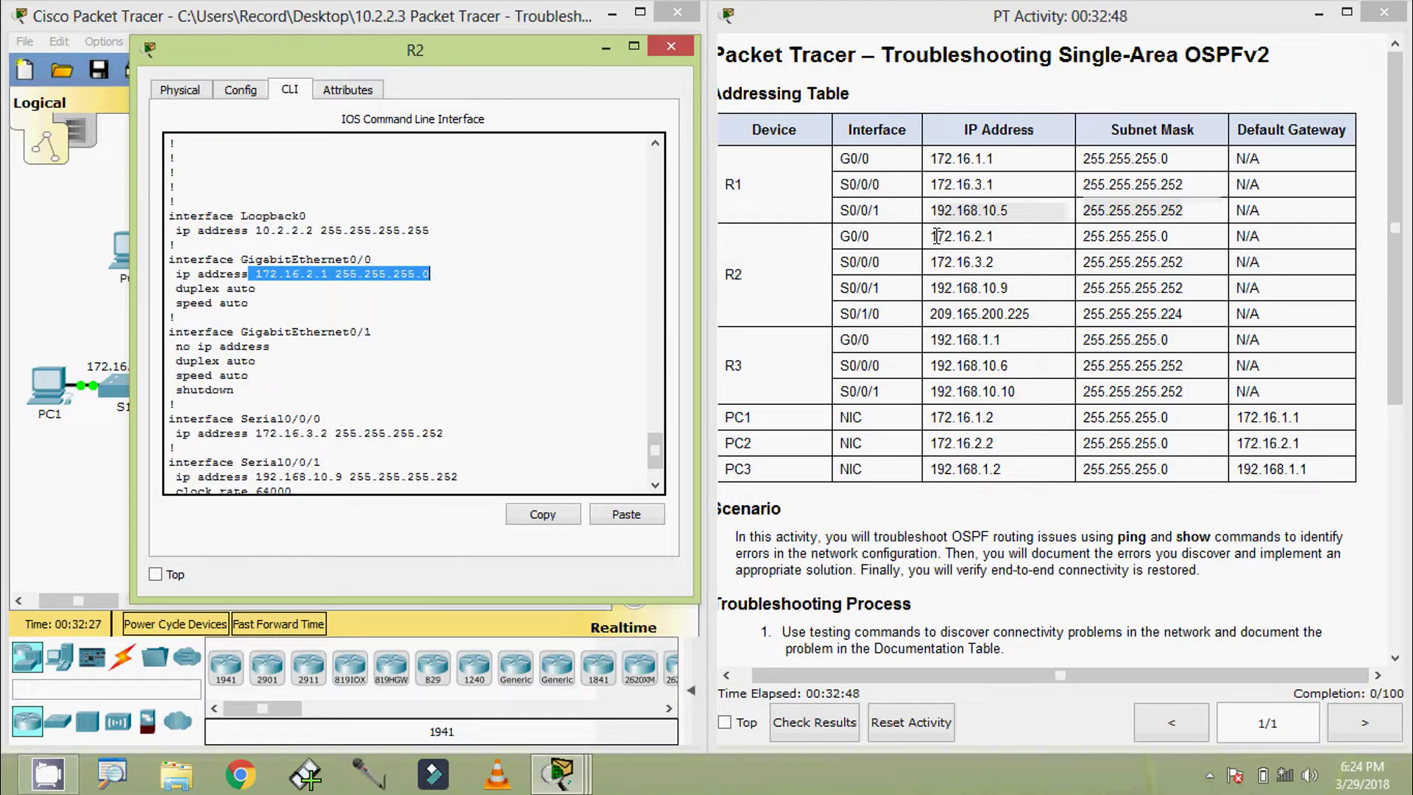
drag(933, 235, 1190, 237)
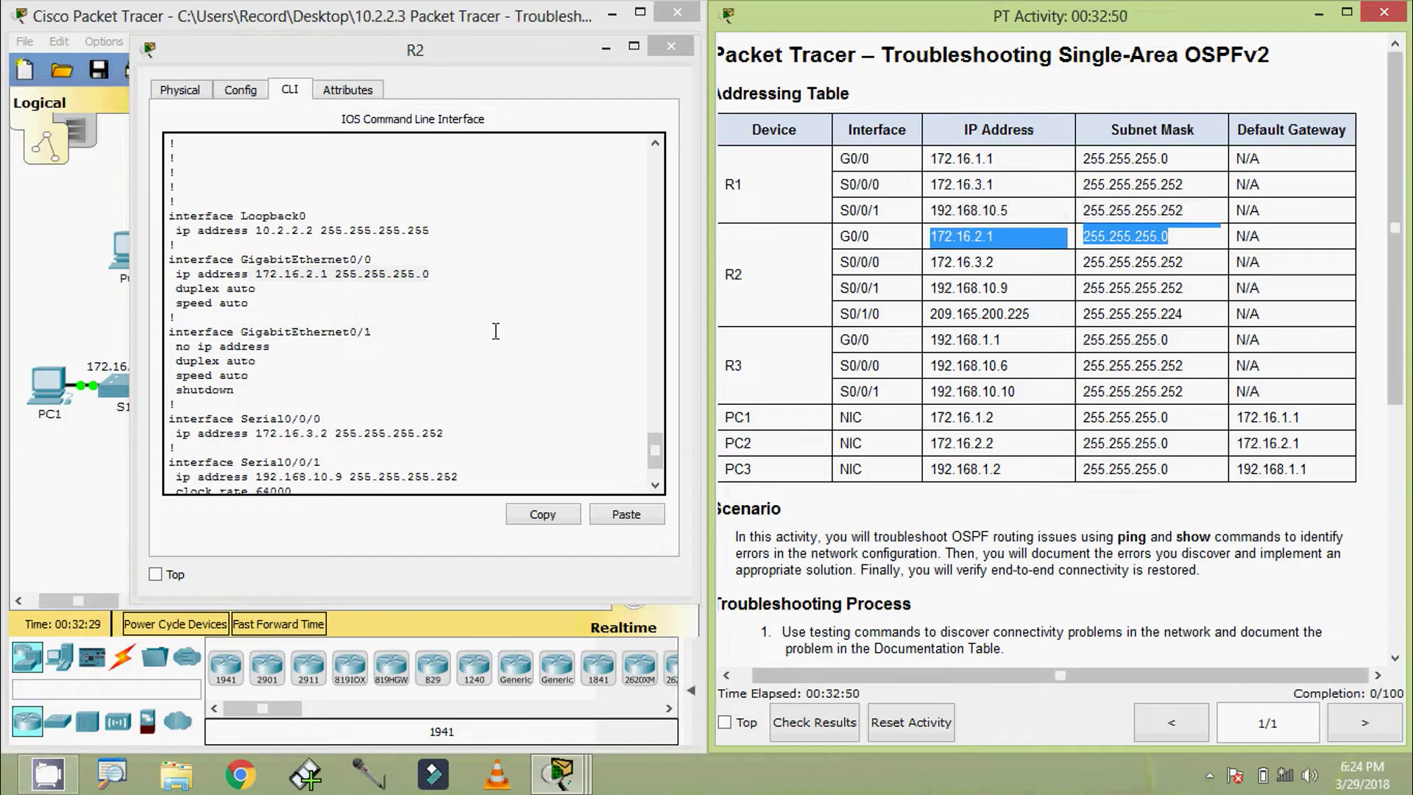
scroll(335, 390, down, 2)
drag(242, 357, 336, 373)
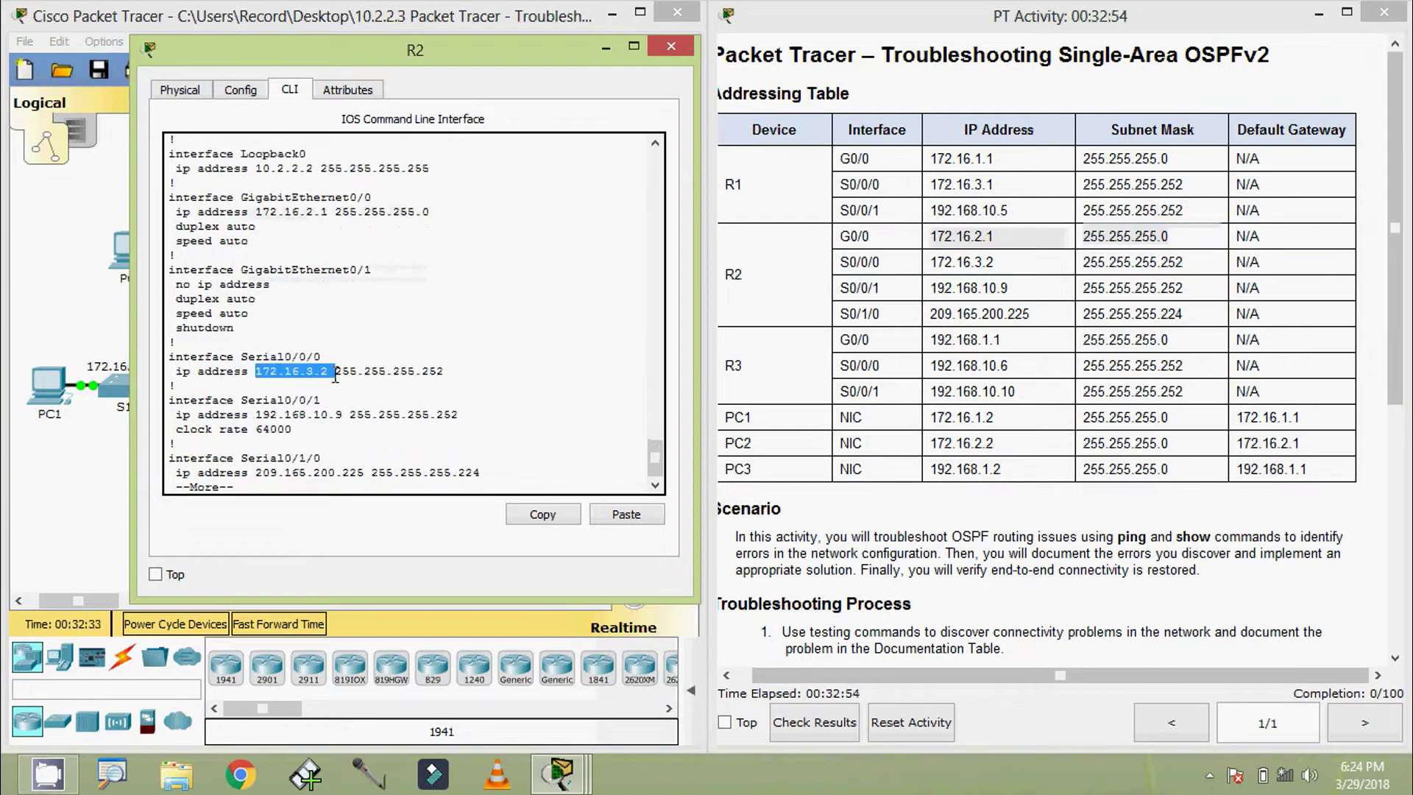
drag(935, 262, 1012, 266)
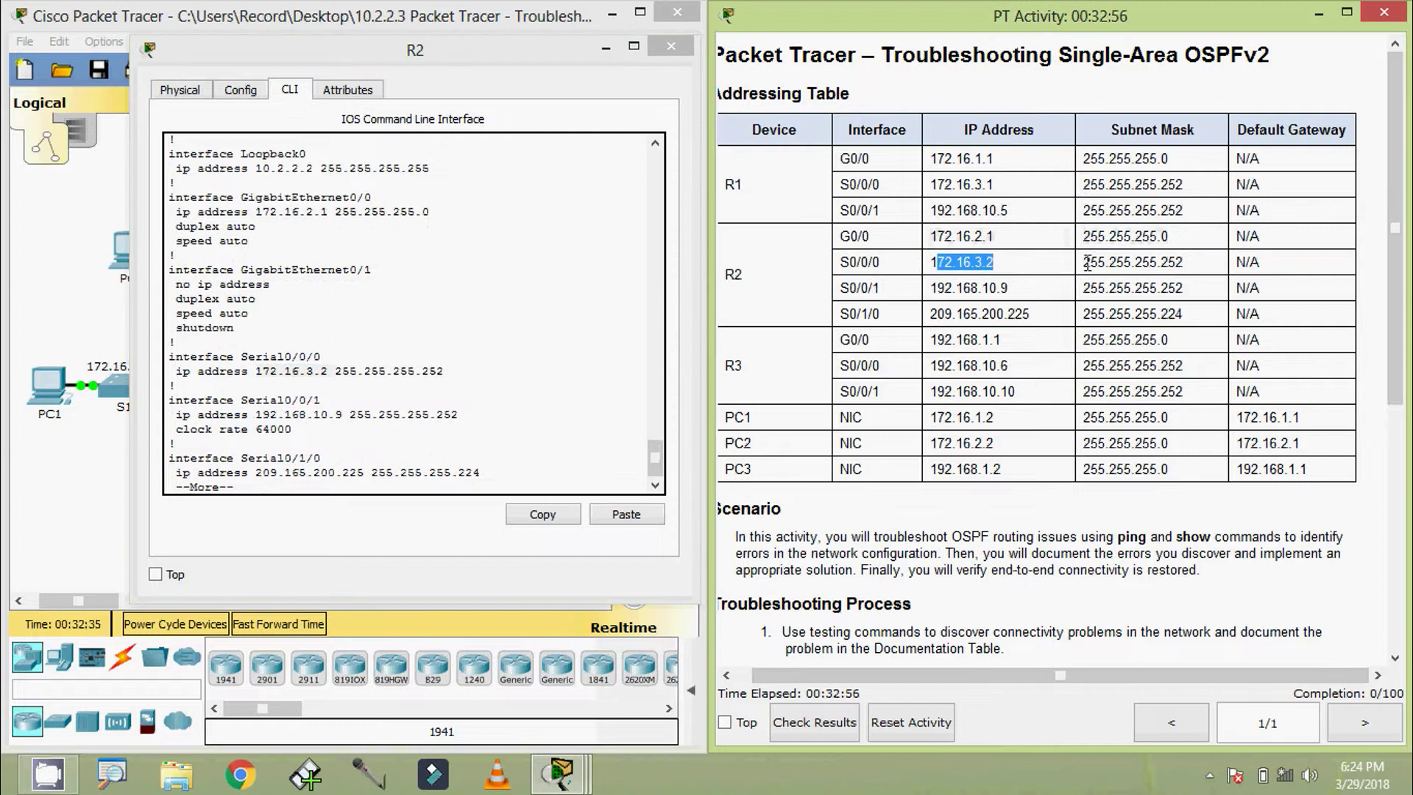
drag(400, 371, 444, 371)
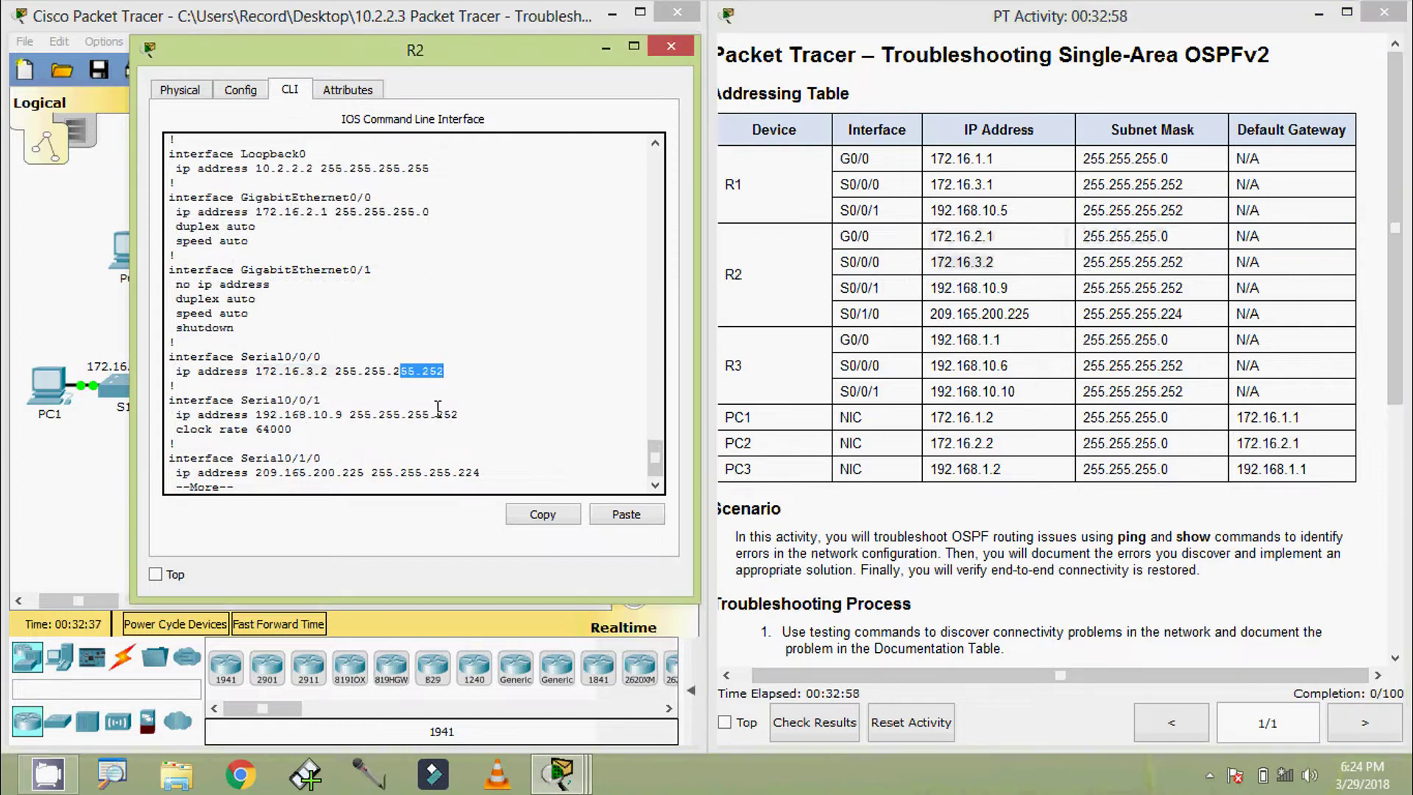
Check R2's Serial0/0/1 and Serial0/1/0 addressing against the addressing table.
scroll(437, 407, down, 1)
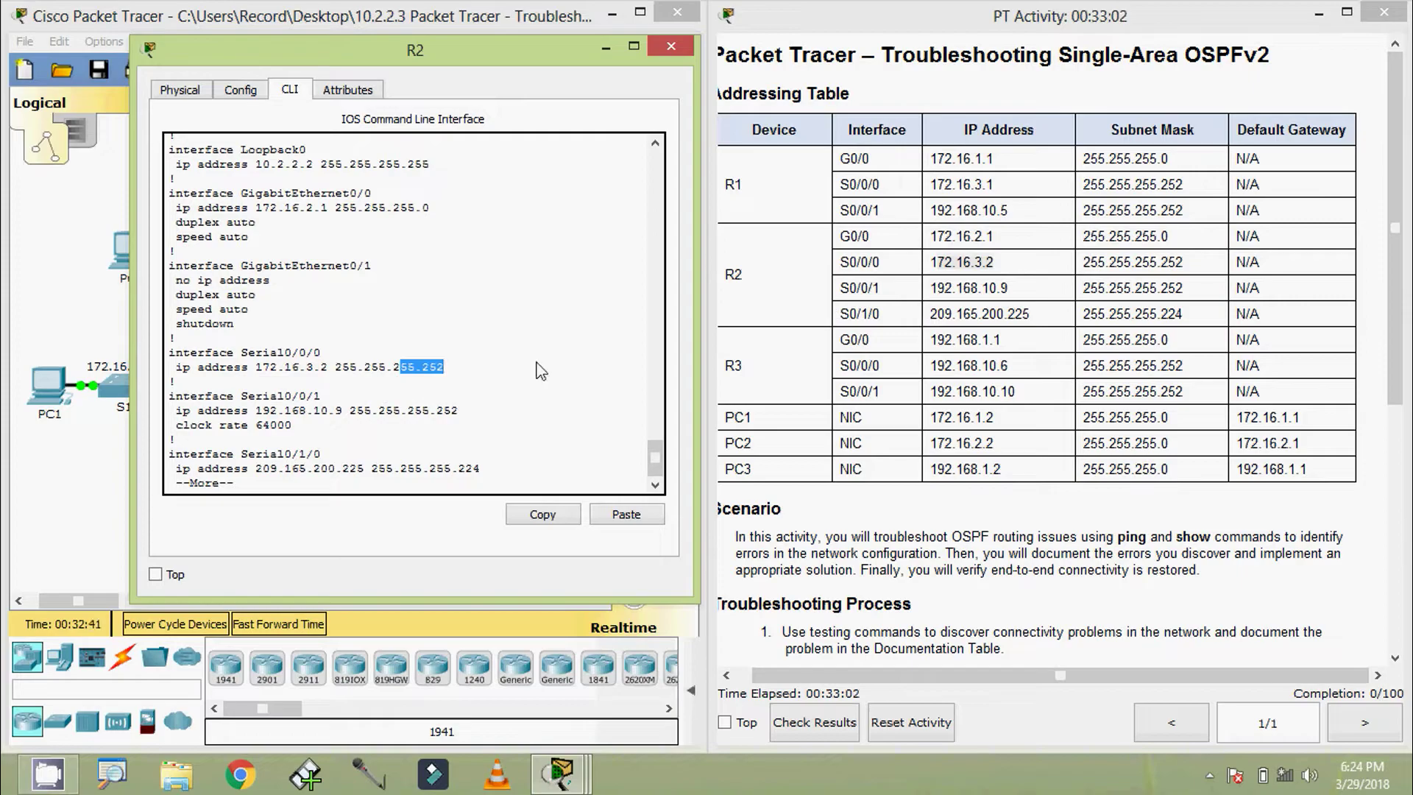
drag(257, 410, 352, 414)
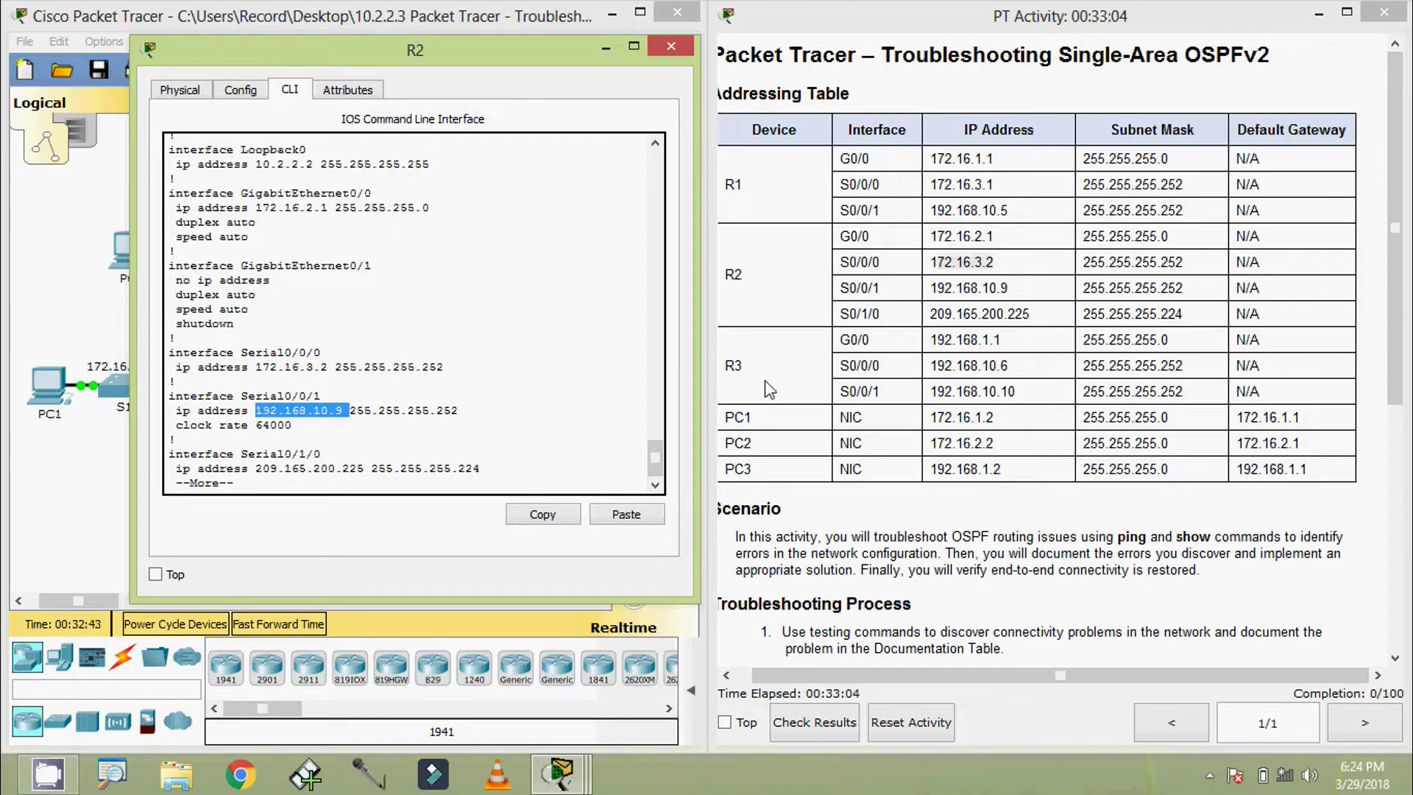
drag(929, 289, 1037, 296)
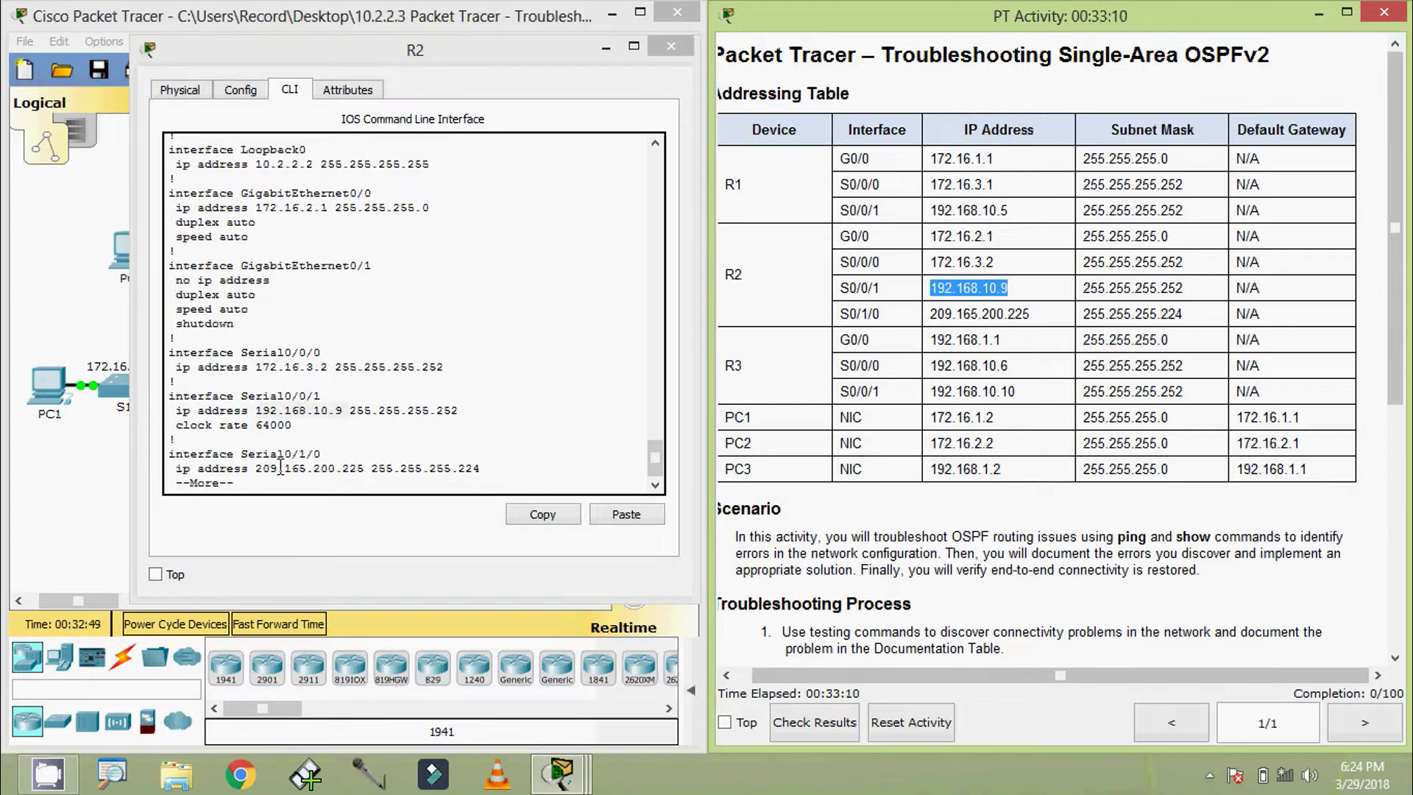
drag(257, 469, 374, 470)
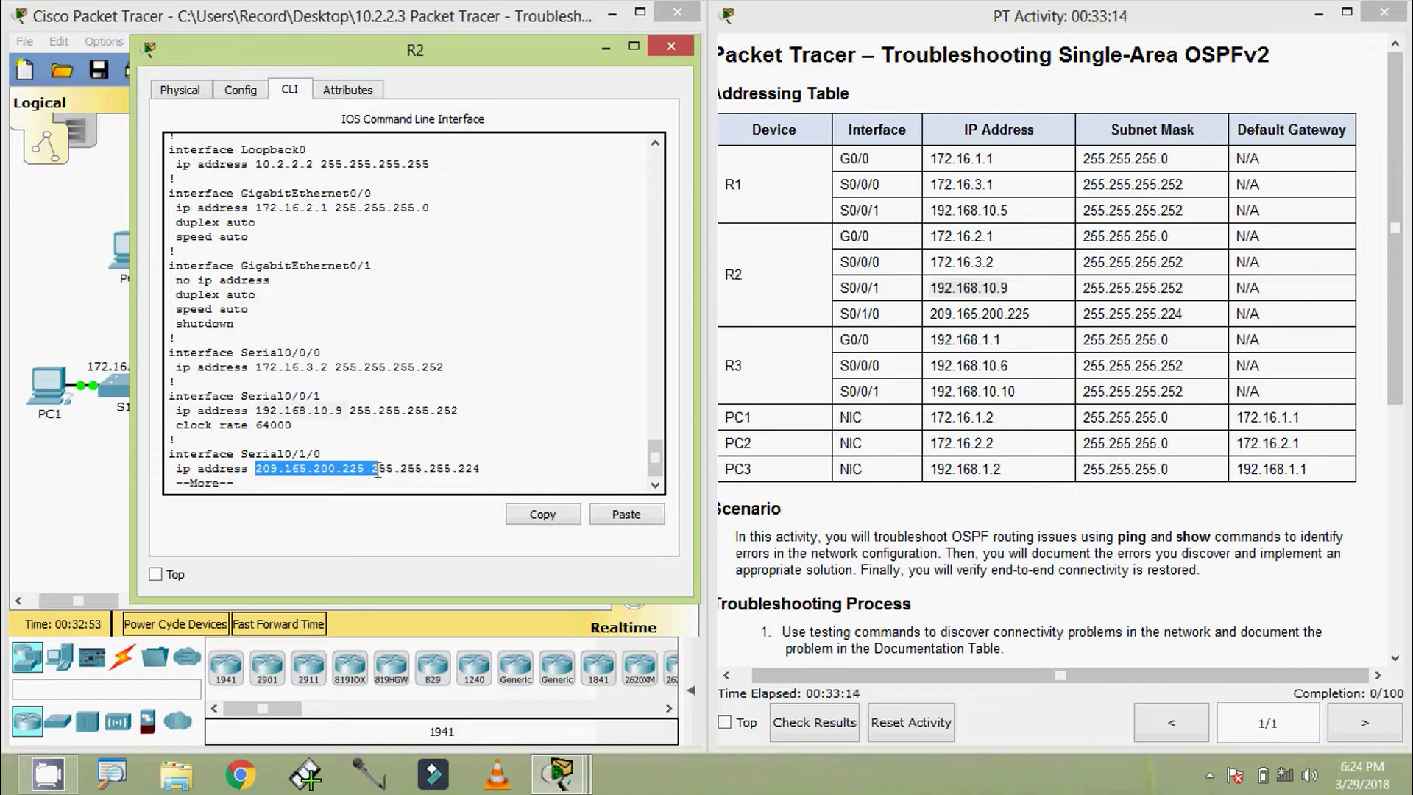
drag(933, 315, 1183, 313)
Page through the rest of R2's running configuration, including its OSPF section, and close R2.
click(519, 417)
key(space)
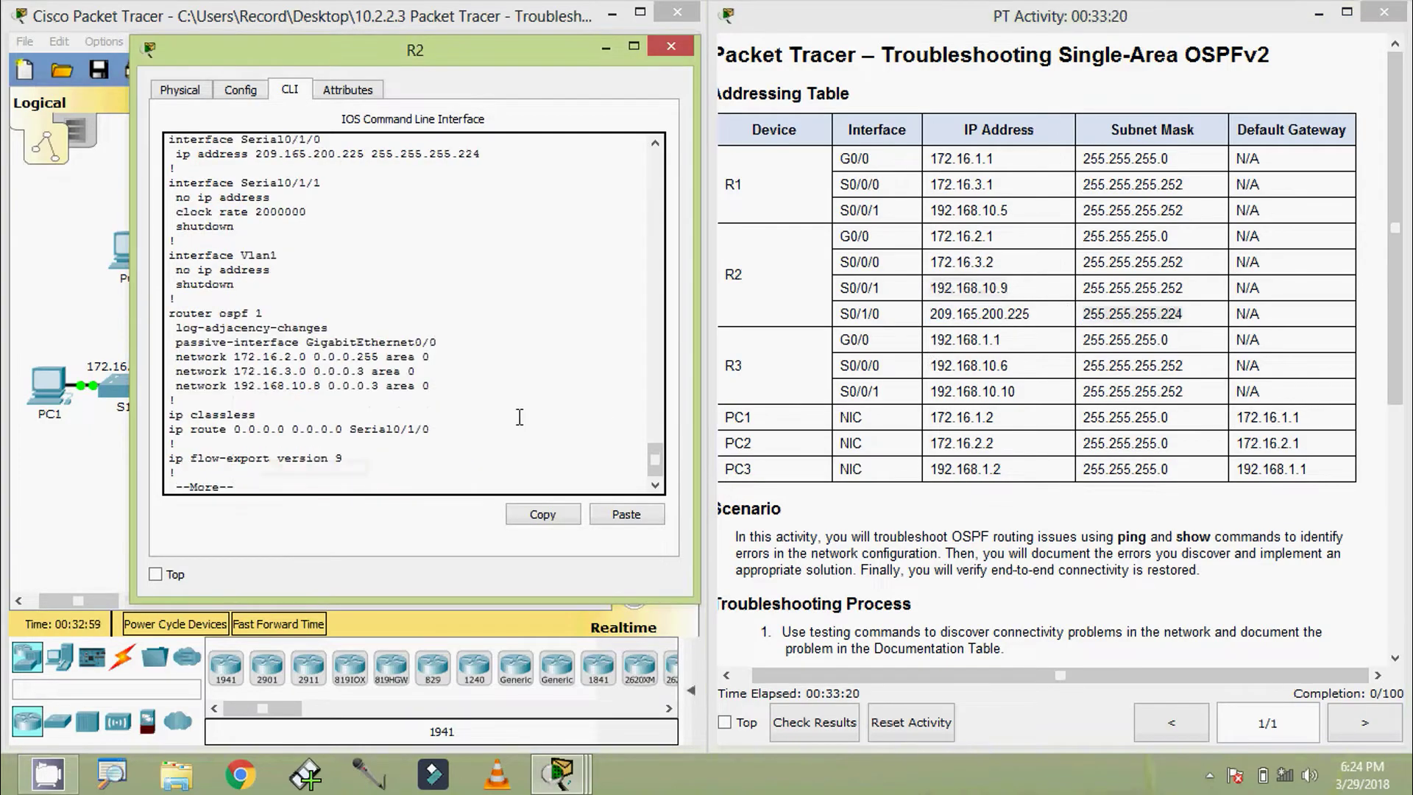
key(space)
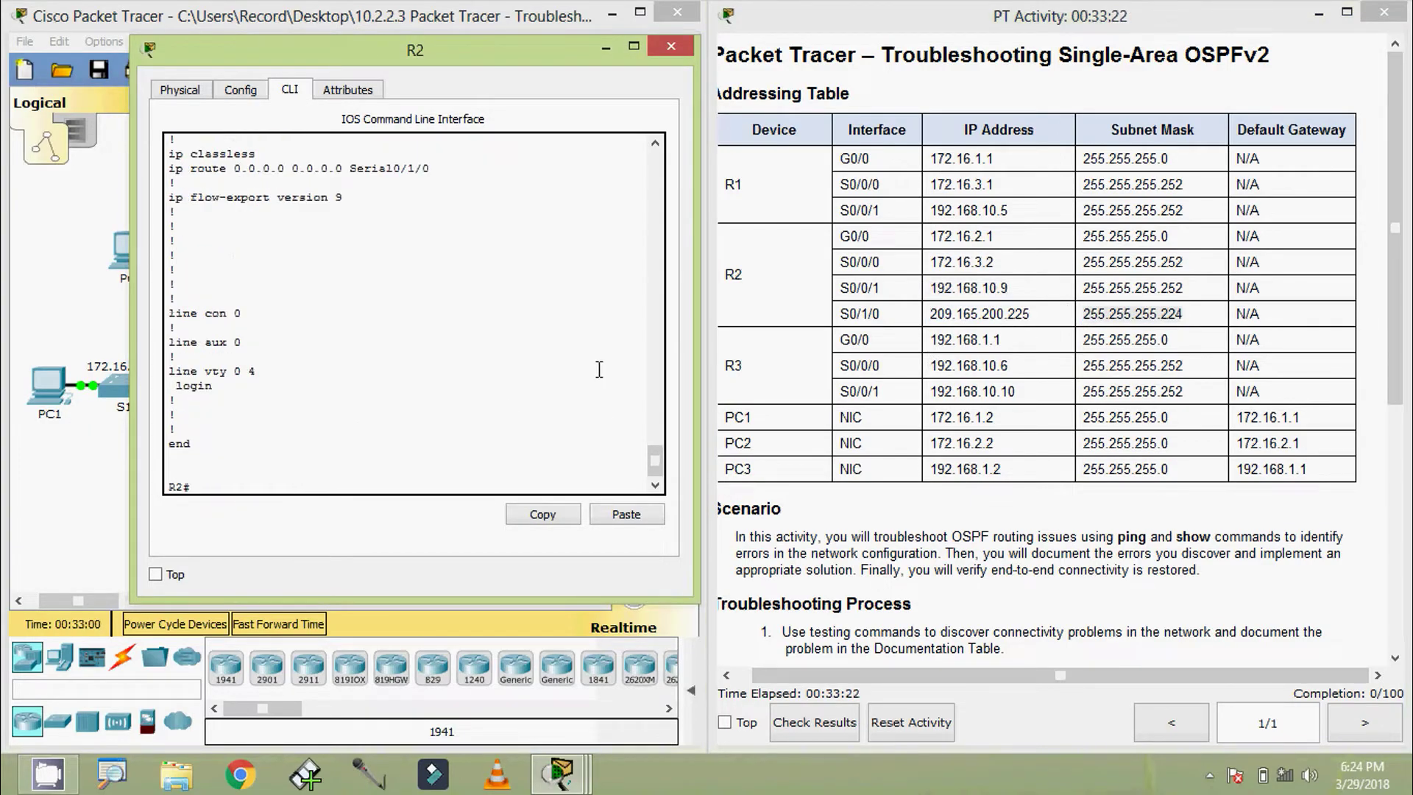
click(670, 47)
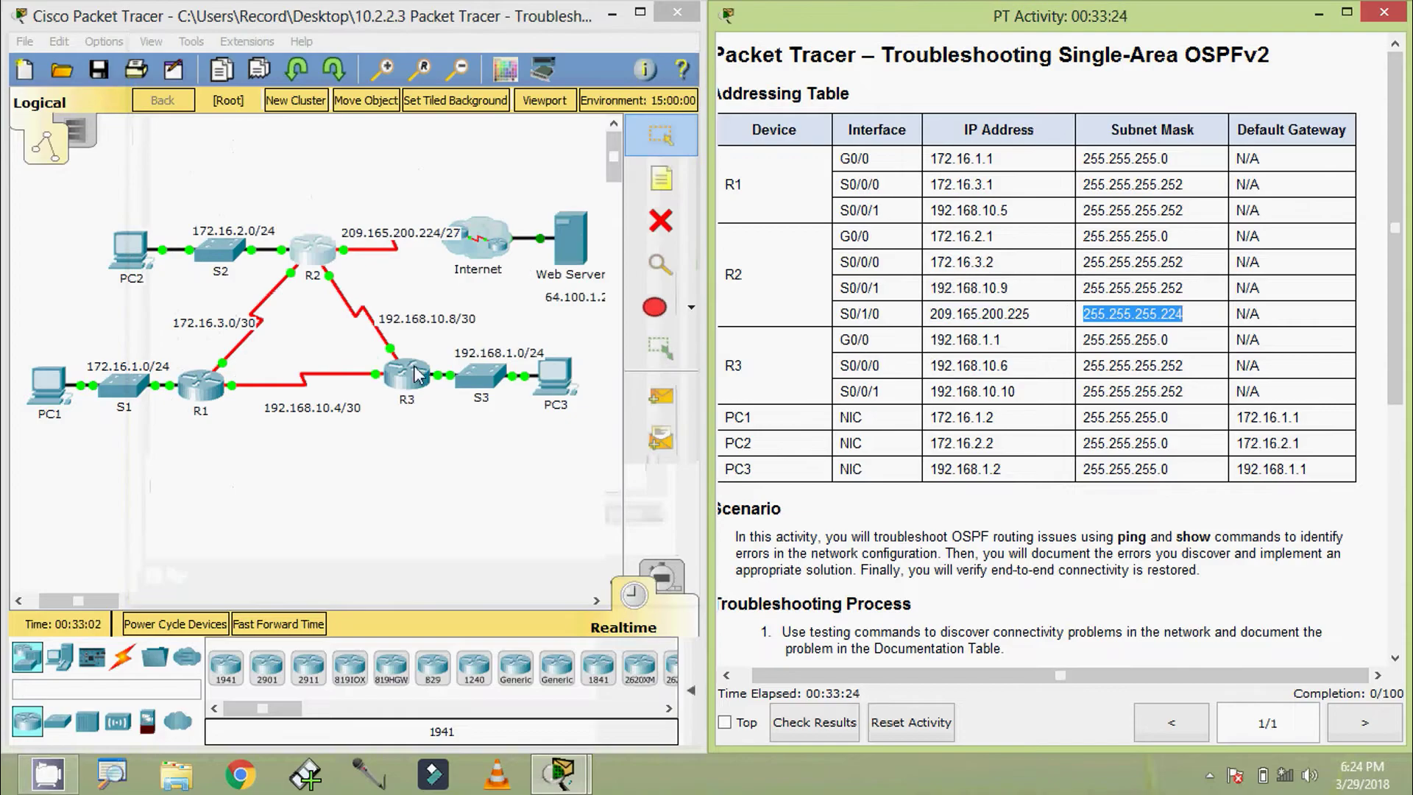
Open router R3's command line beside the addressing table and enter privileged EXEC mode with enable.
click(416, 376)
drag(679, 139, 372, 25)
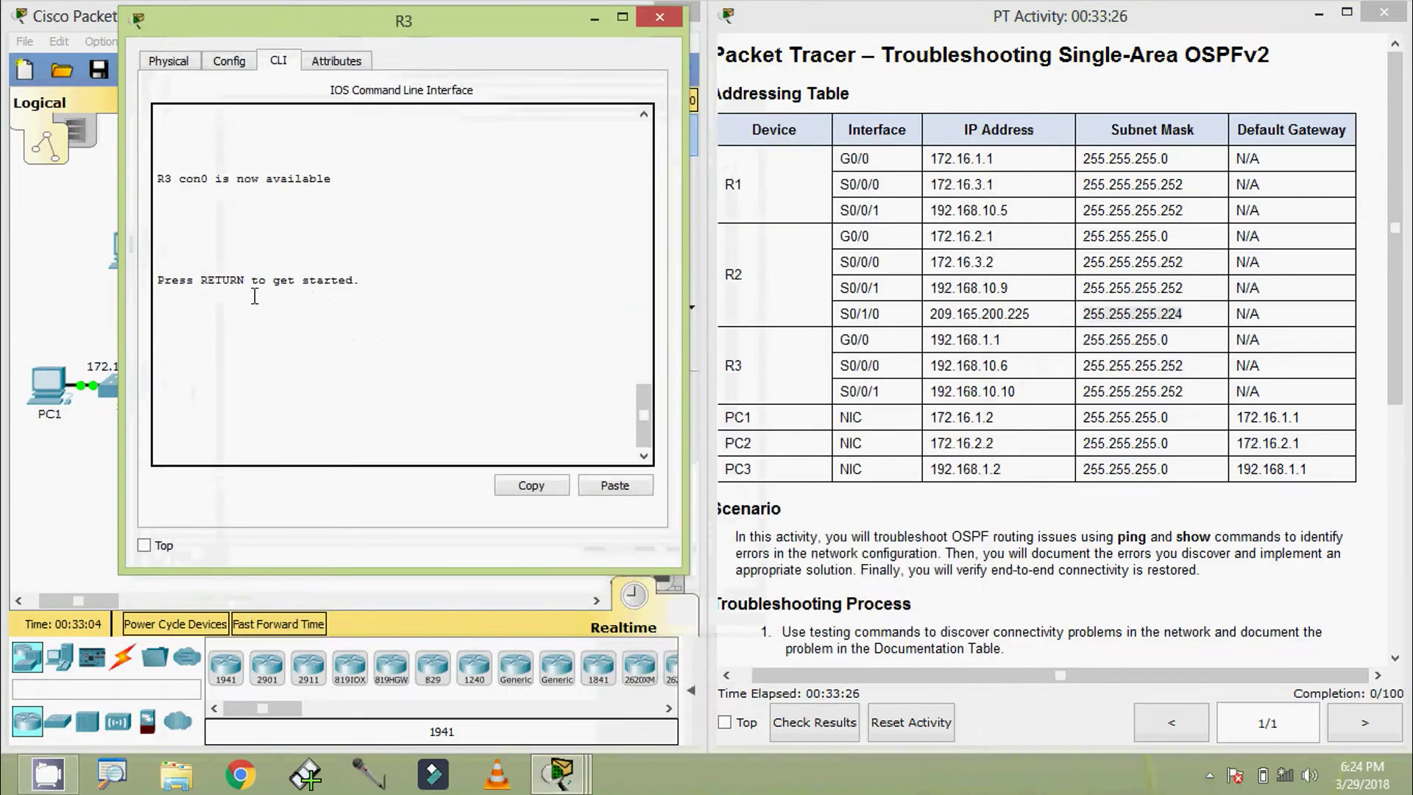
key(Return)
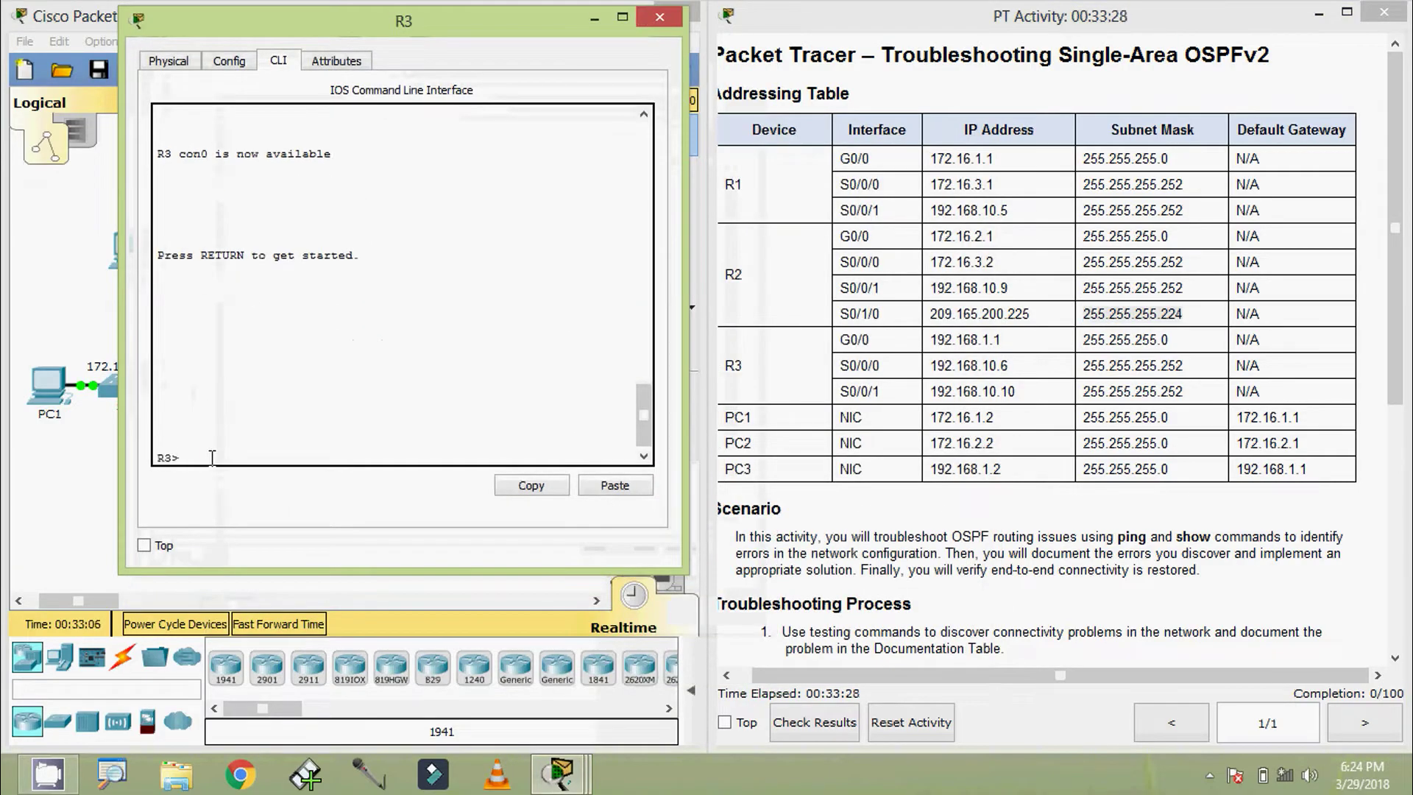
text(ena)
key(Tab)
key(Return)
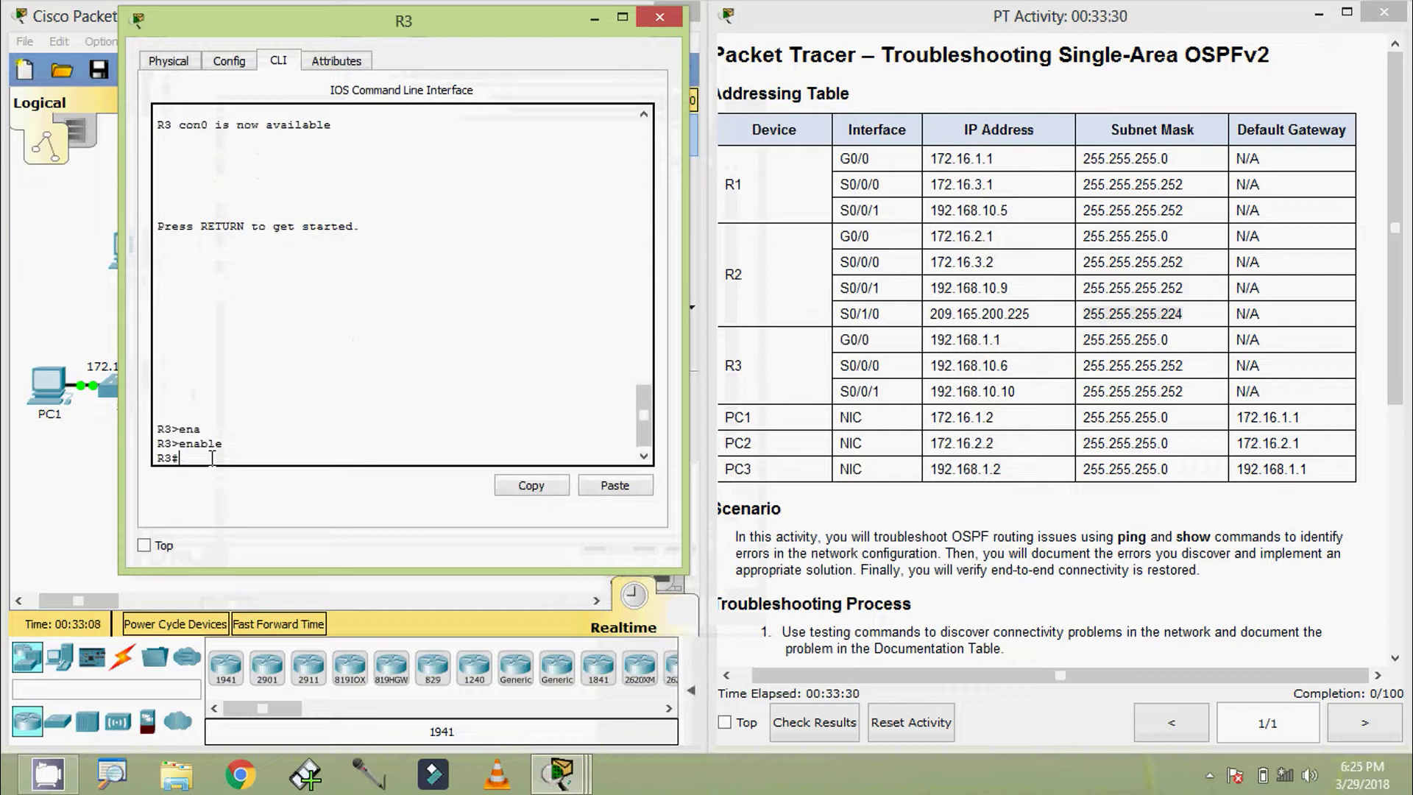
Run show running-config on R3 and page through the output to the interface sections.
text(sh)
key(Tab)
text(ru)
key(Tab)
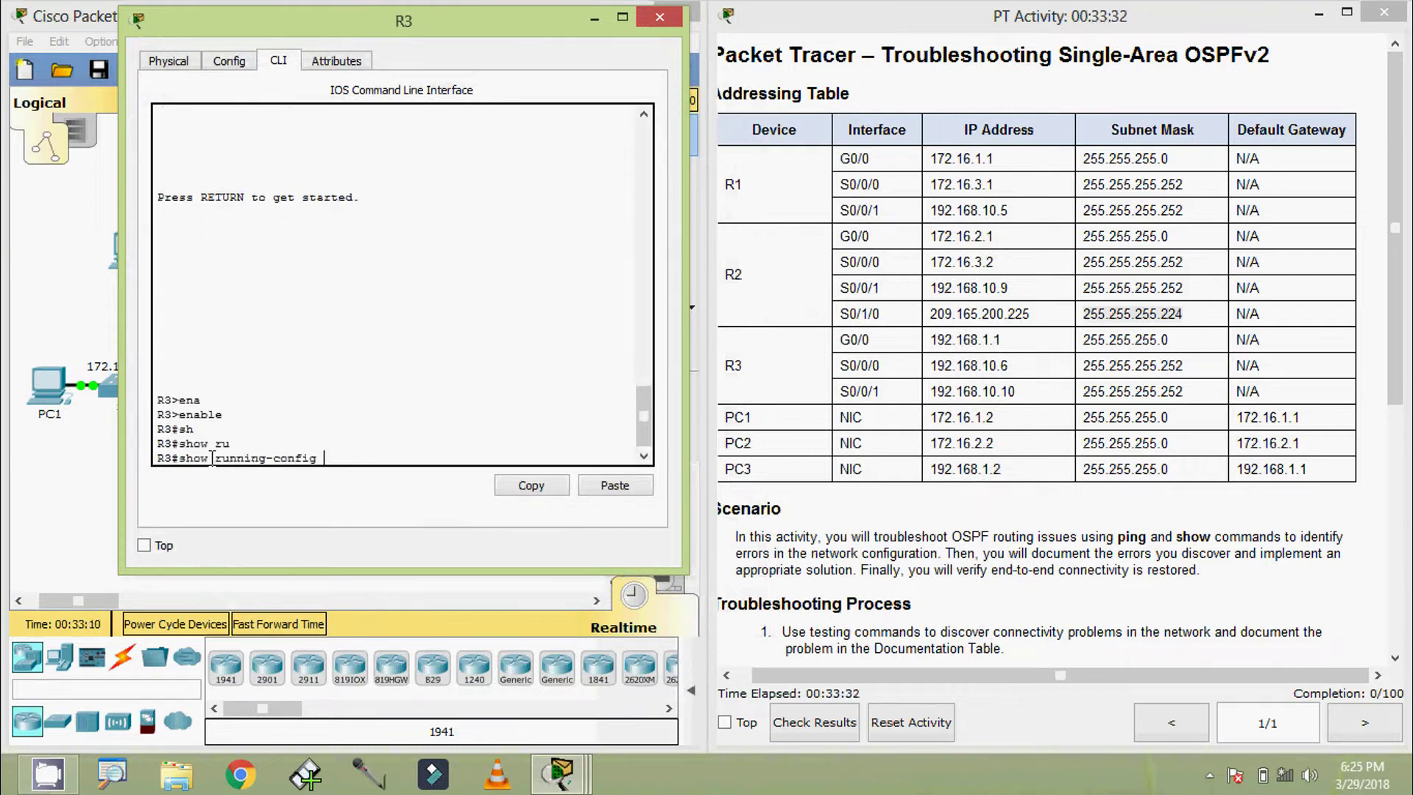
key(Return)
key(space)
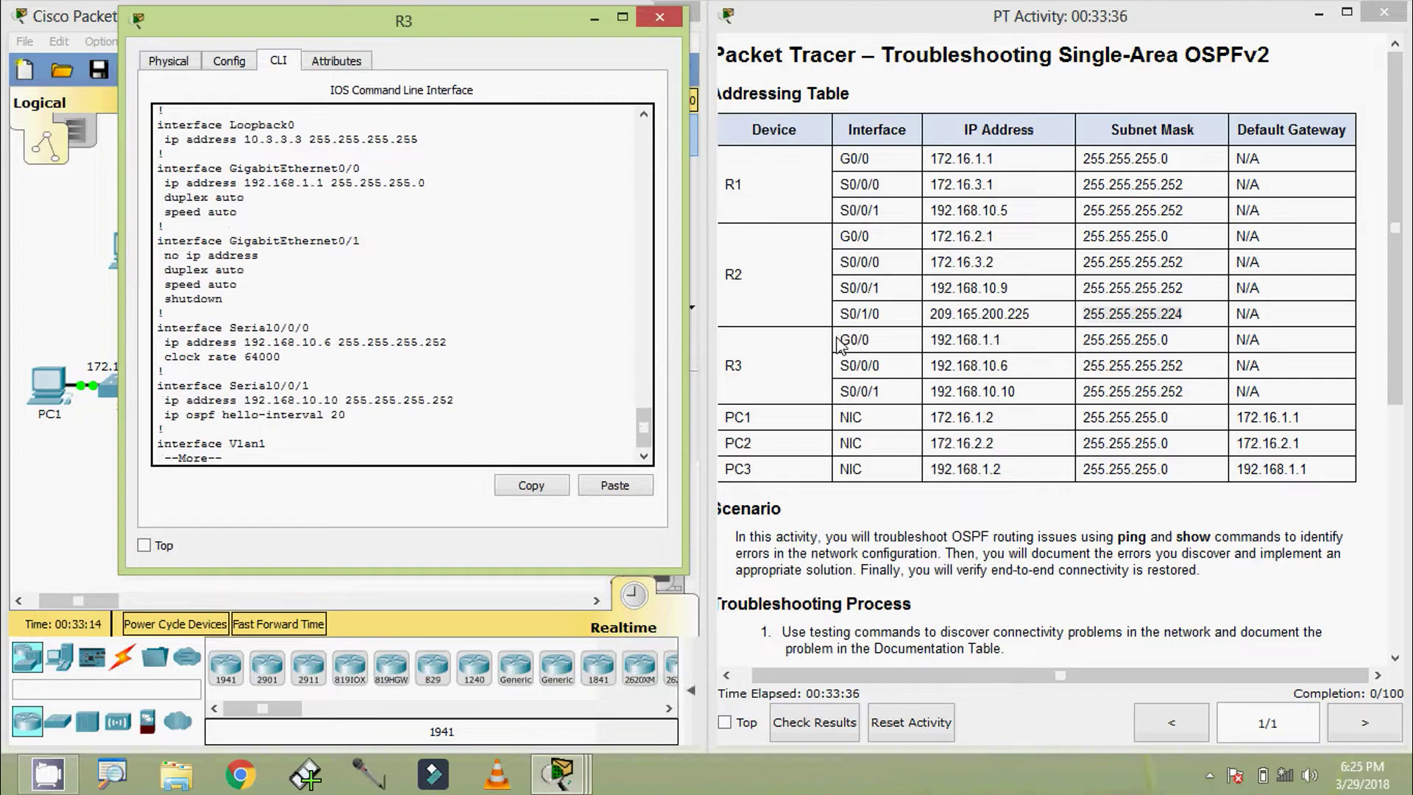
Compare R3's GigabitEthernet0/0, Serial0/0/0 and Serial0/0/1 addresses and masks with the addressing table.
drag(839, 344, 1022, 350)
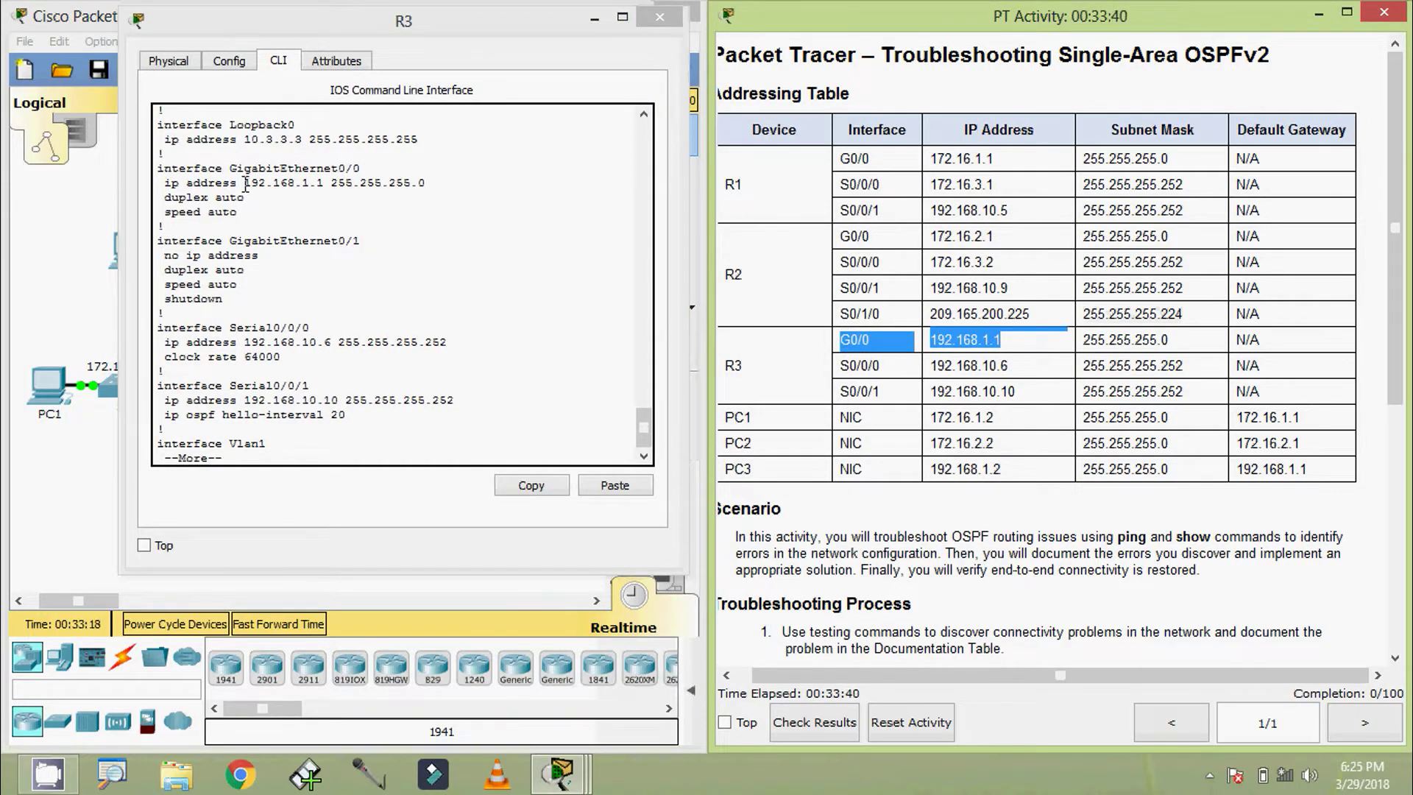
drag(245, 184, 425, 184)
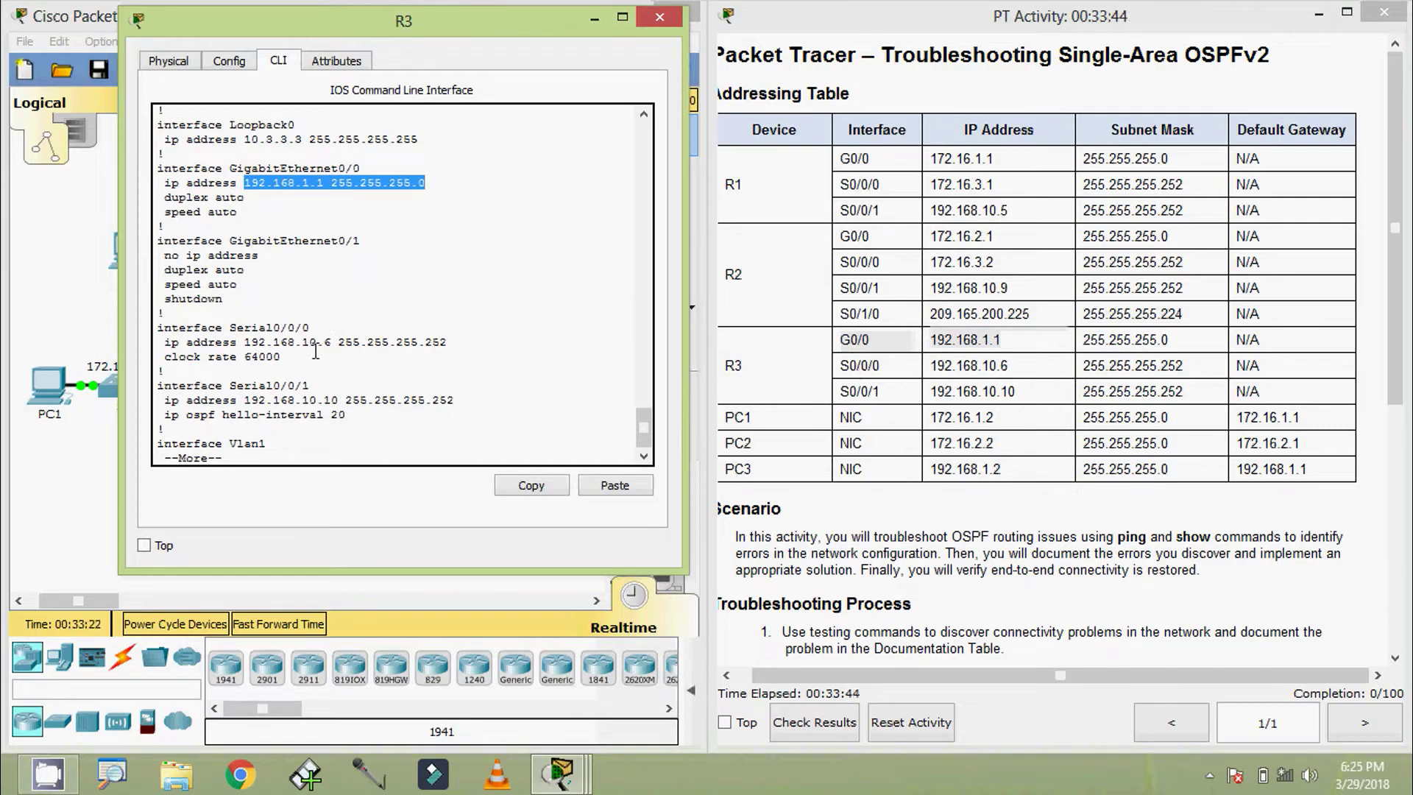
drag(245, 338, 450, 339)
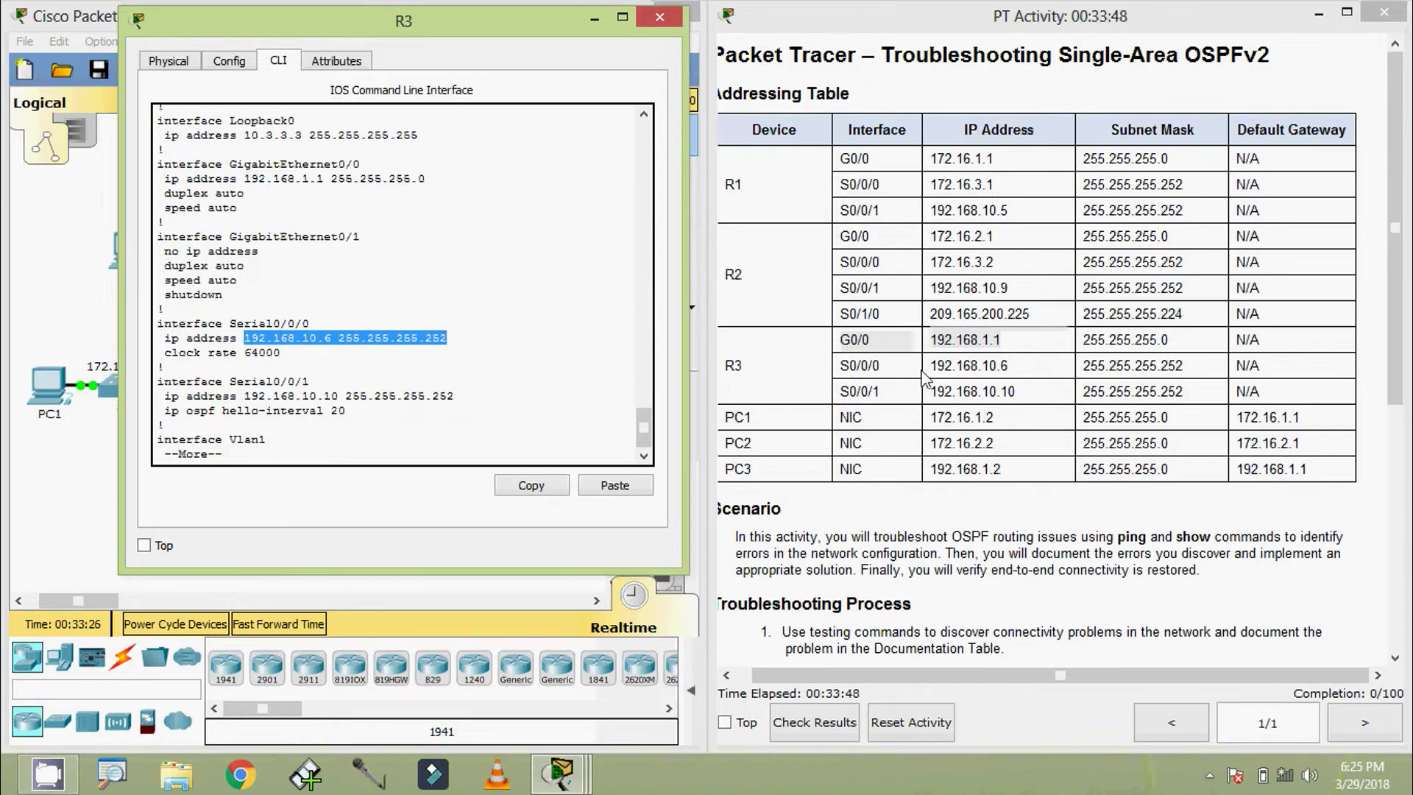
drag(928, 366, 1191, 373)
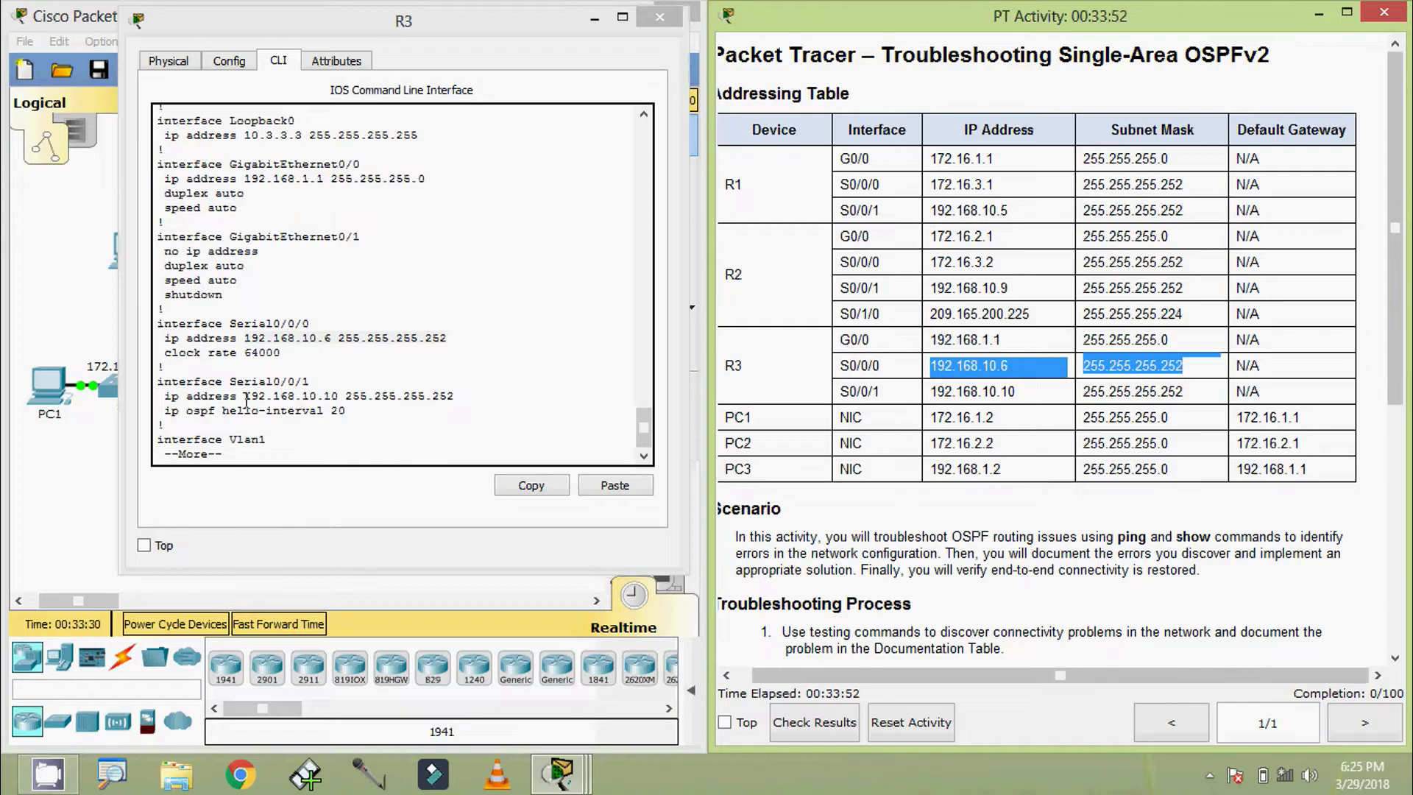
drag(239, 398, 455, 397)
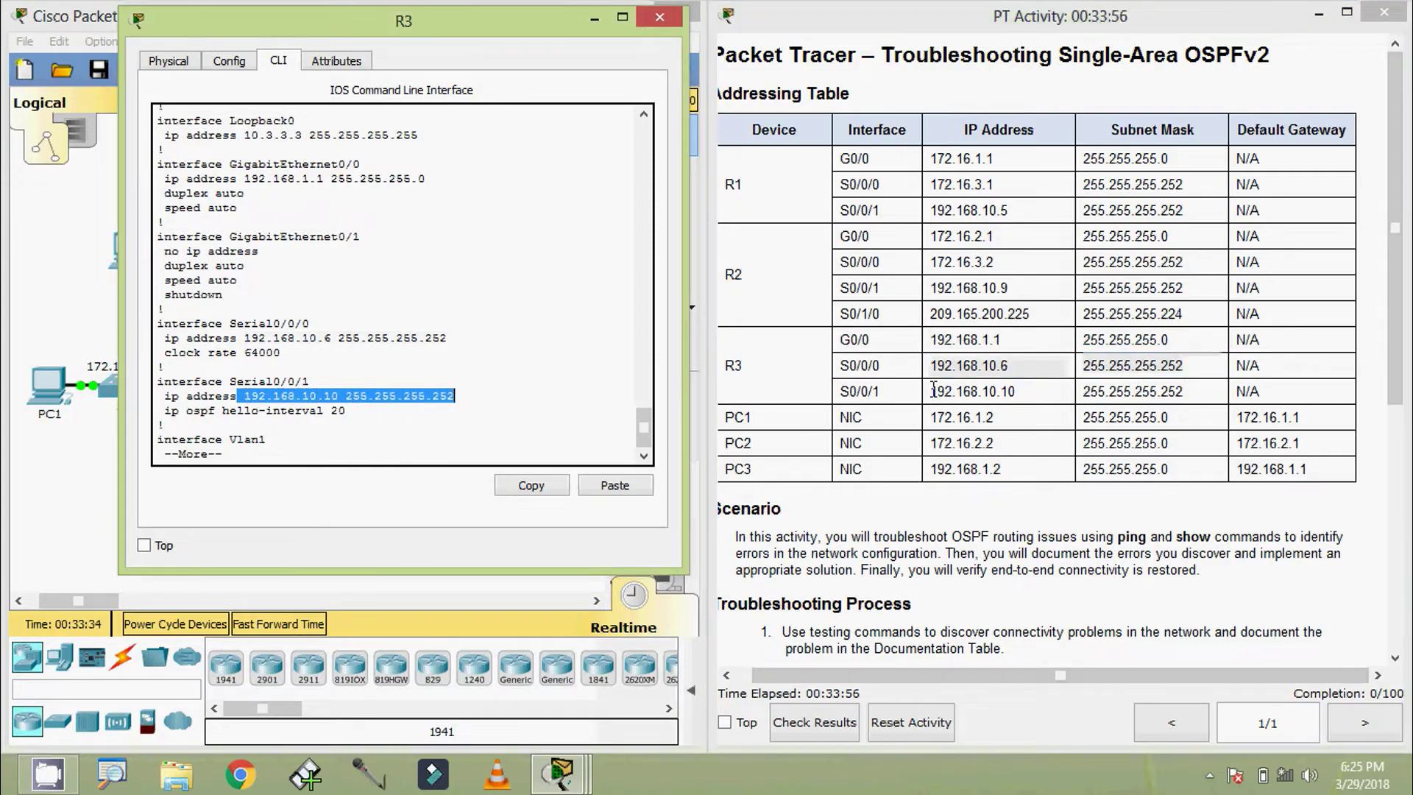
drag(932, 390, 1206, 391)
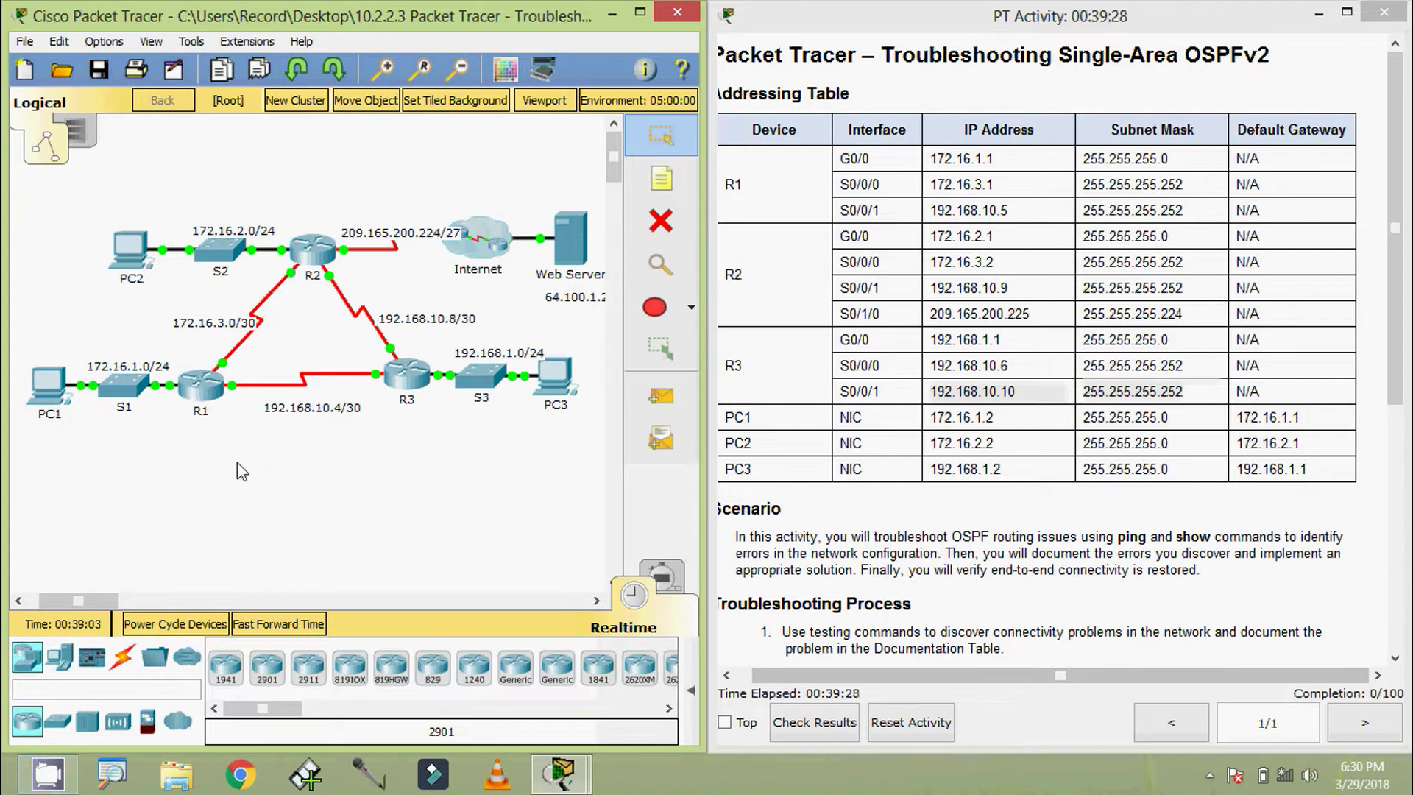
Open R1's command line at its router ospf 1 section and place the window clear of the topology.
click(209, 398)
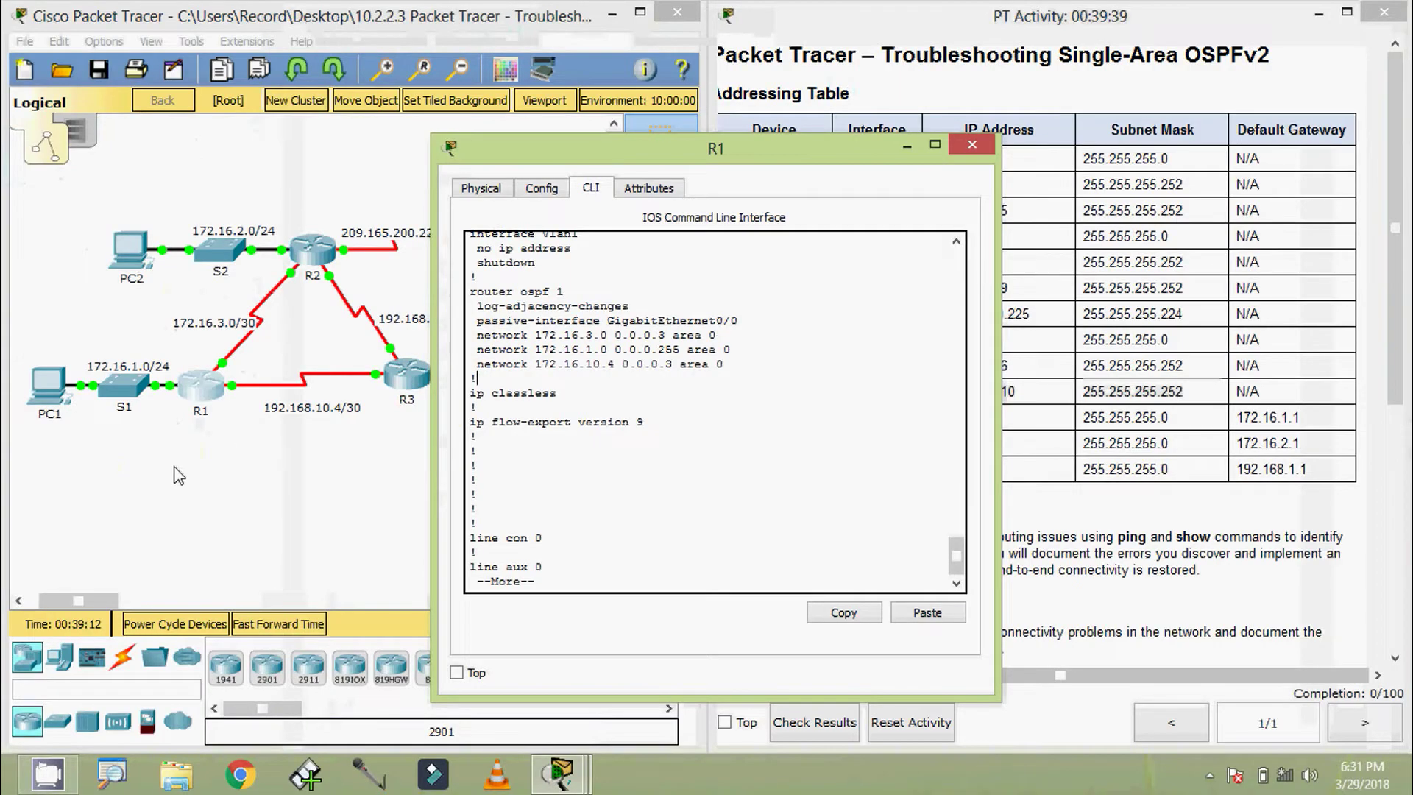
click(179, 476)
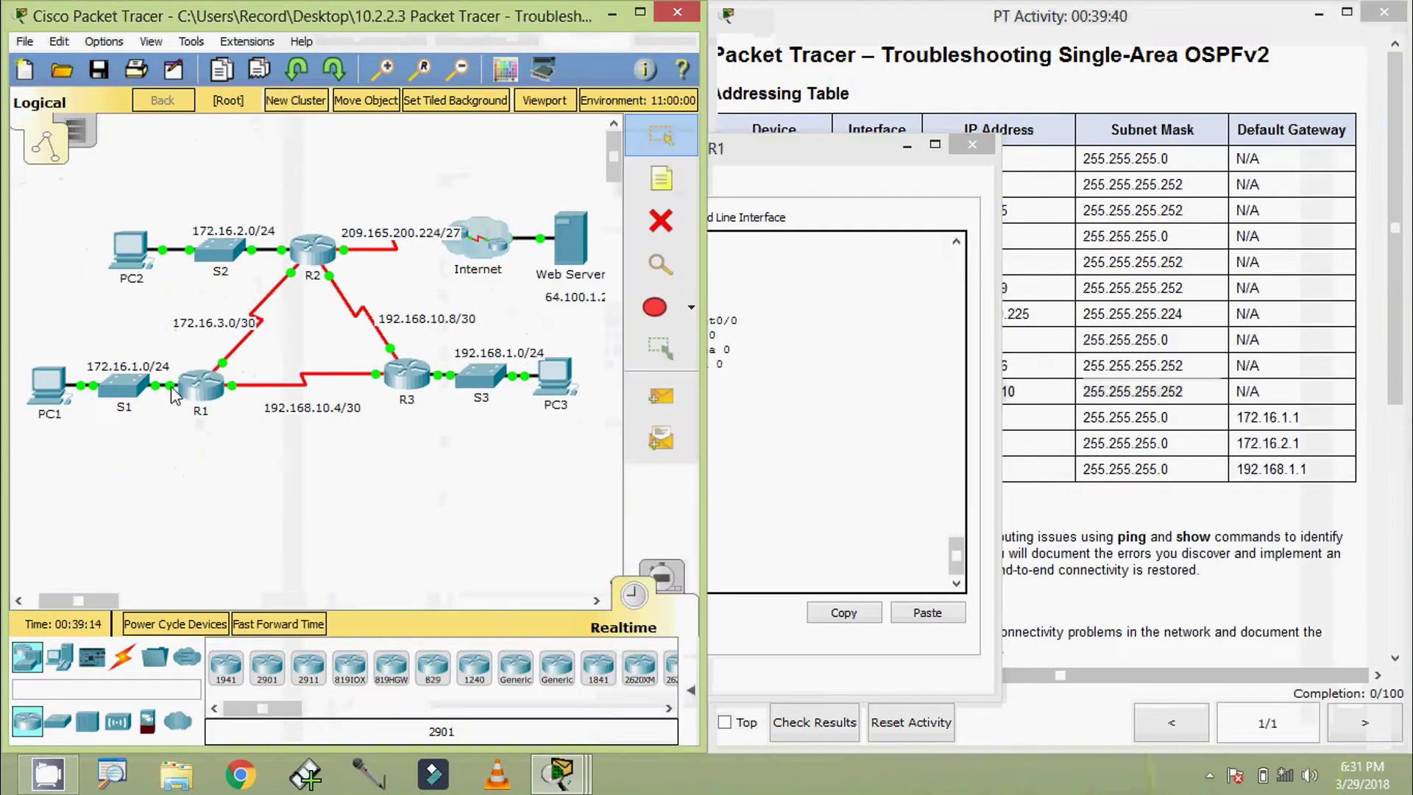
click(762, 438)
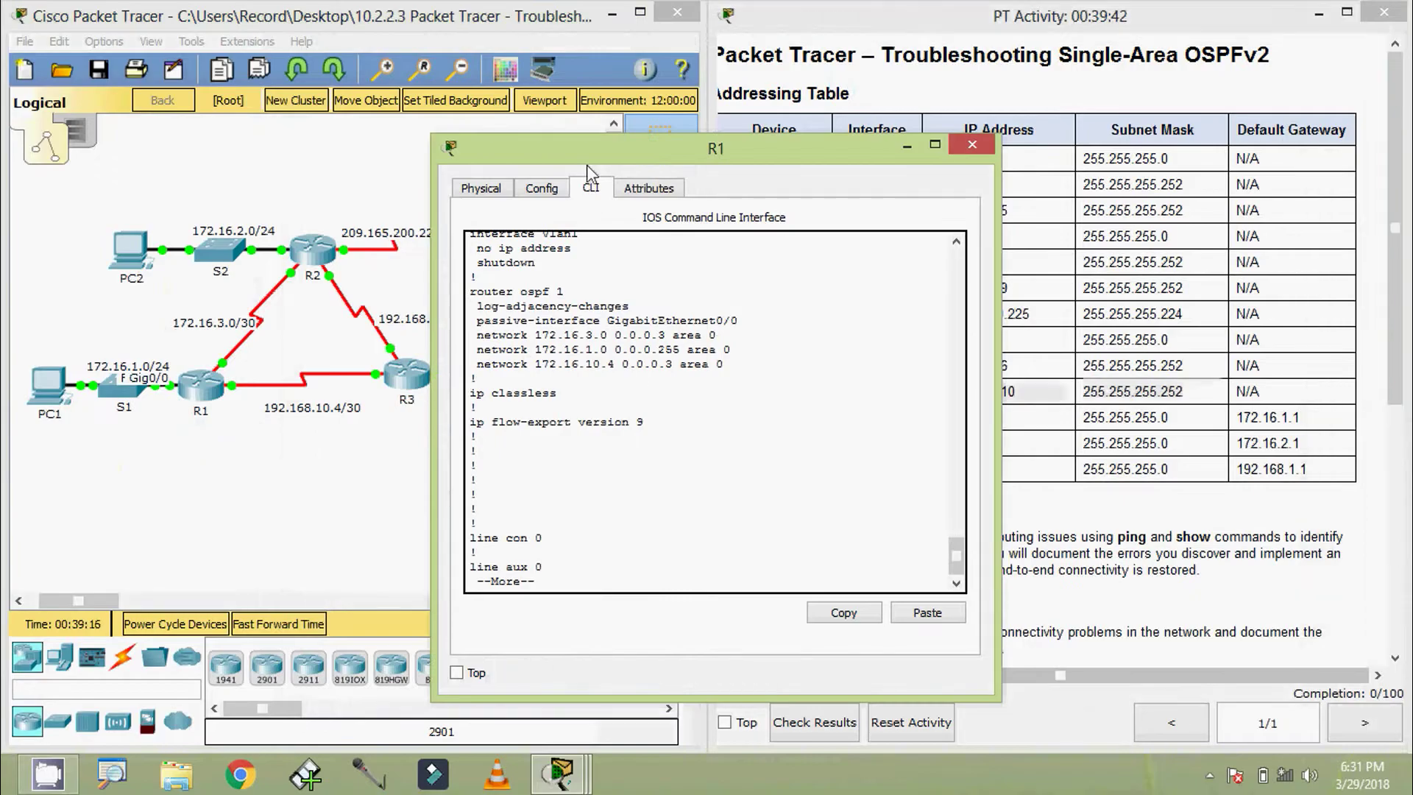
drag(669, 143, 856, 90)
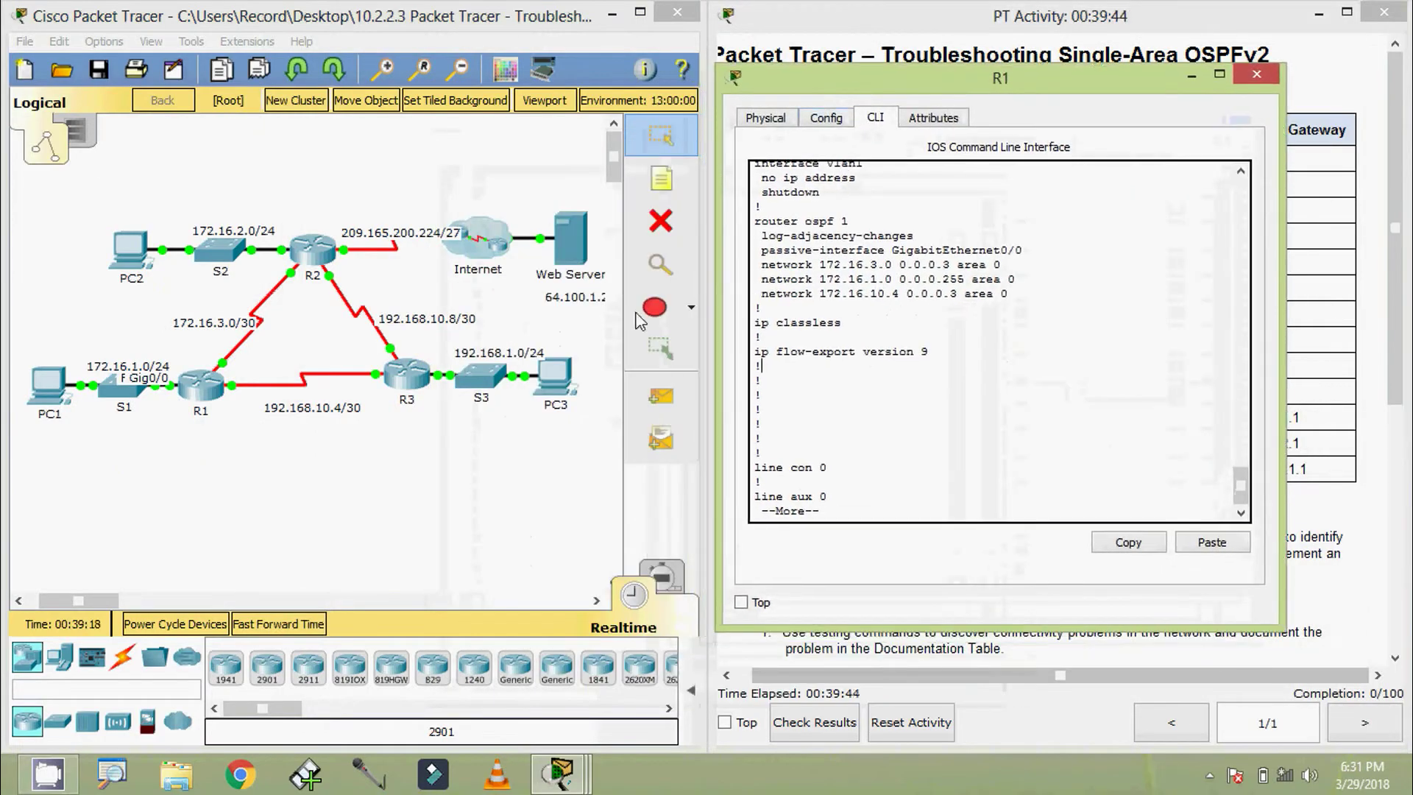
Compare the network statements under R1's router ospf 1, including 172.16.1.0 0.0.0.255 area 0, with the networks attached to R1 in the topology.
click(147, 475)
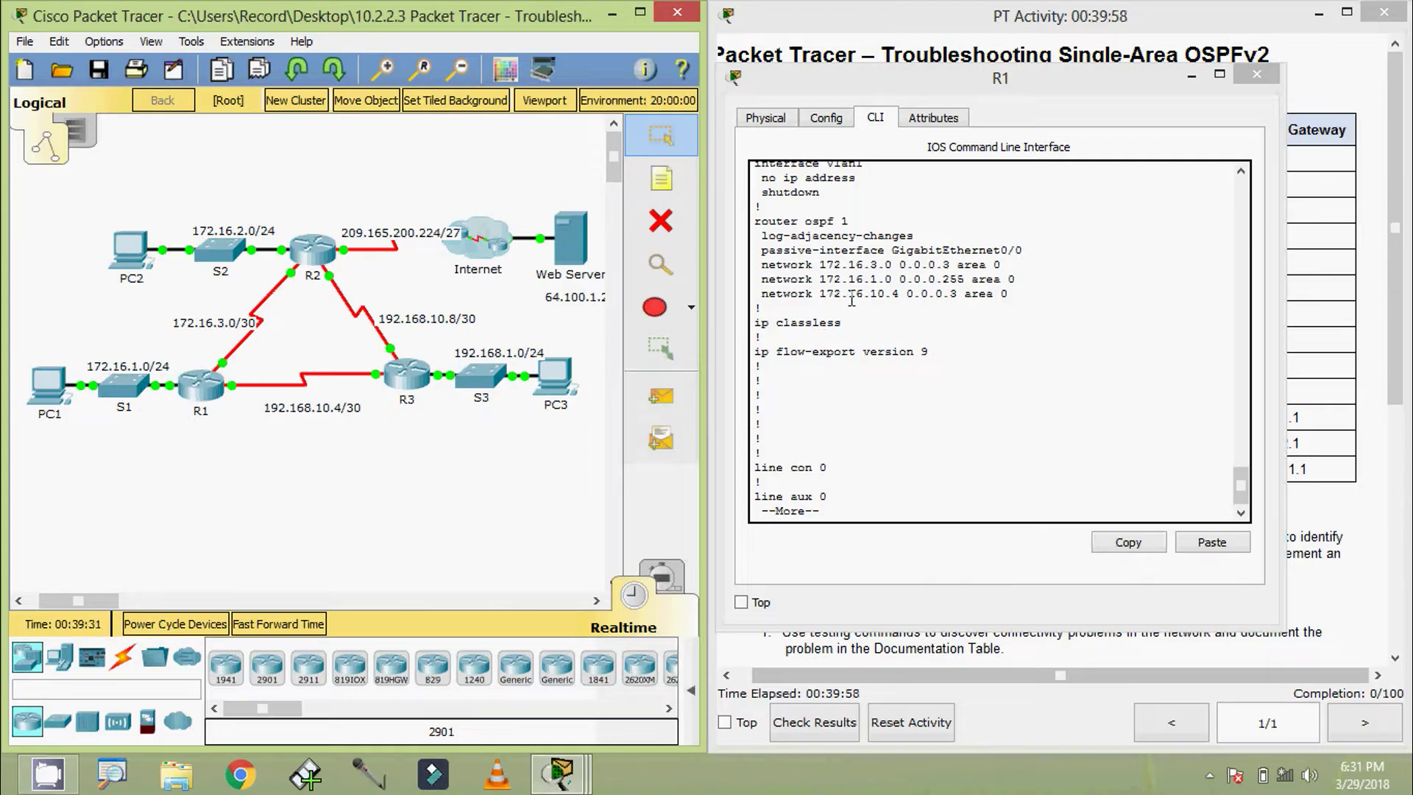
drag(762, 278, 953, 279)
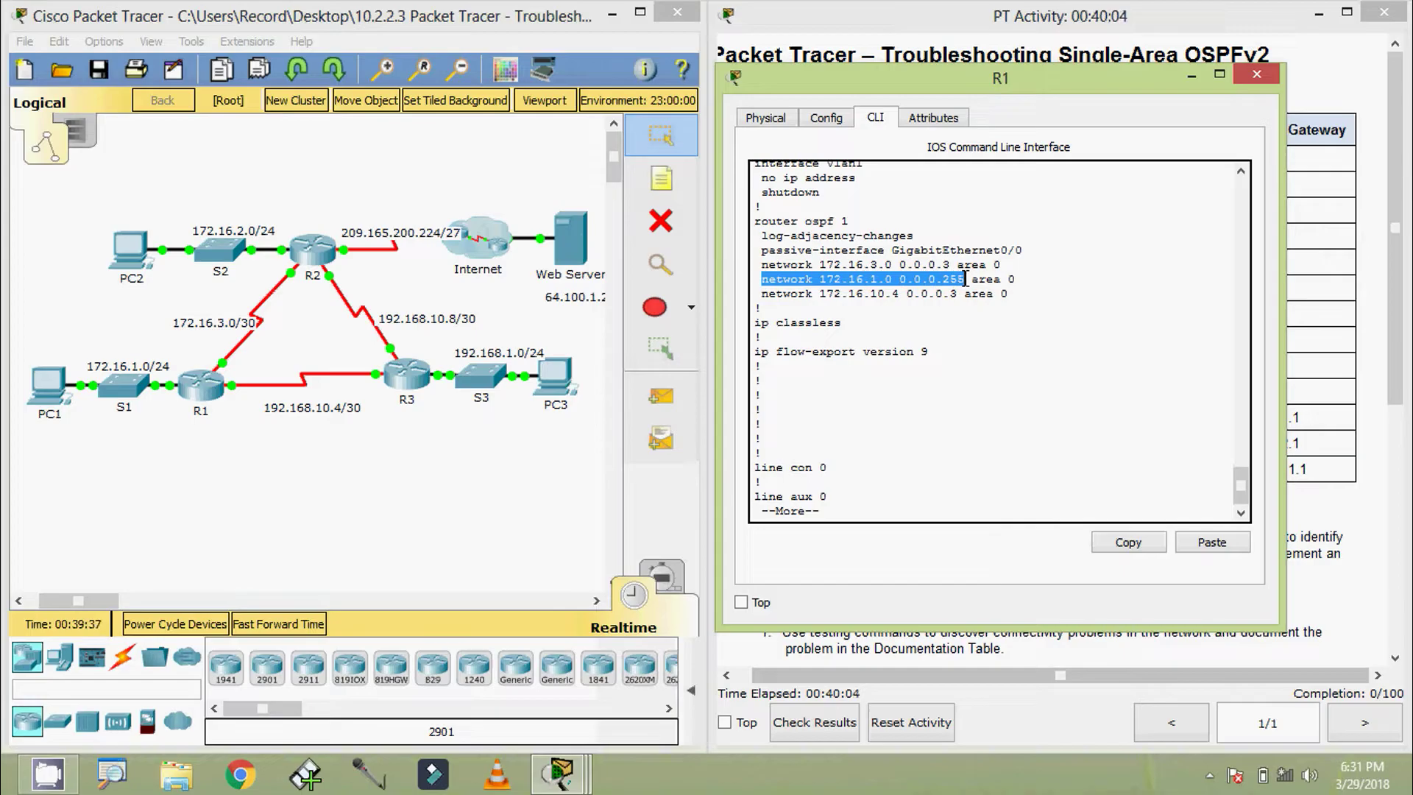
drag(966, 278, 1022, 280)
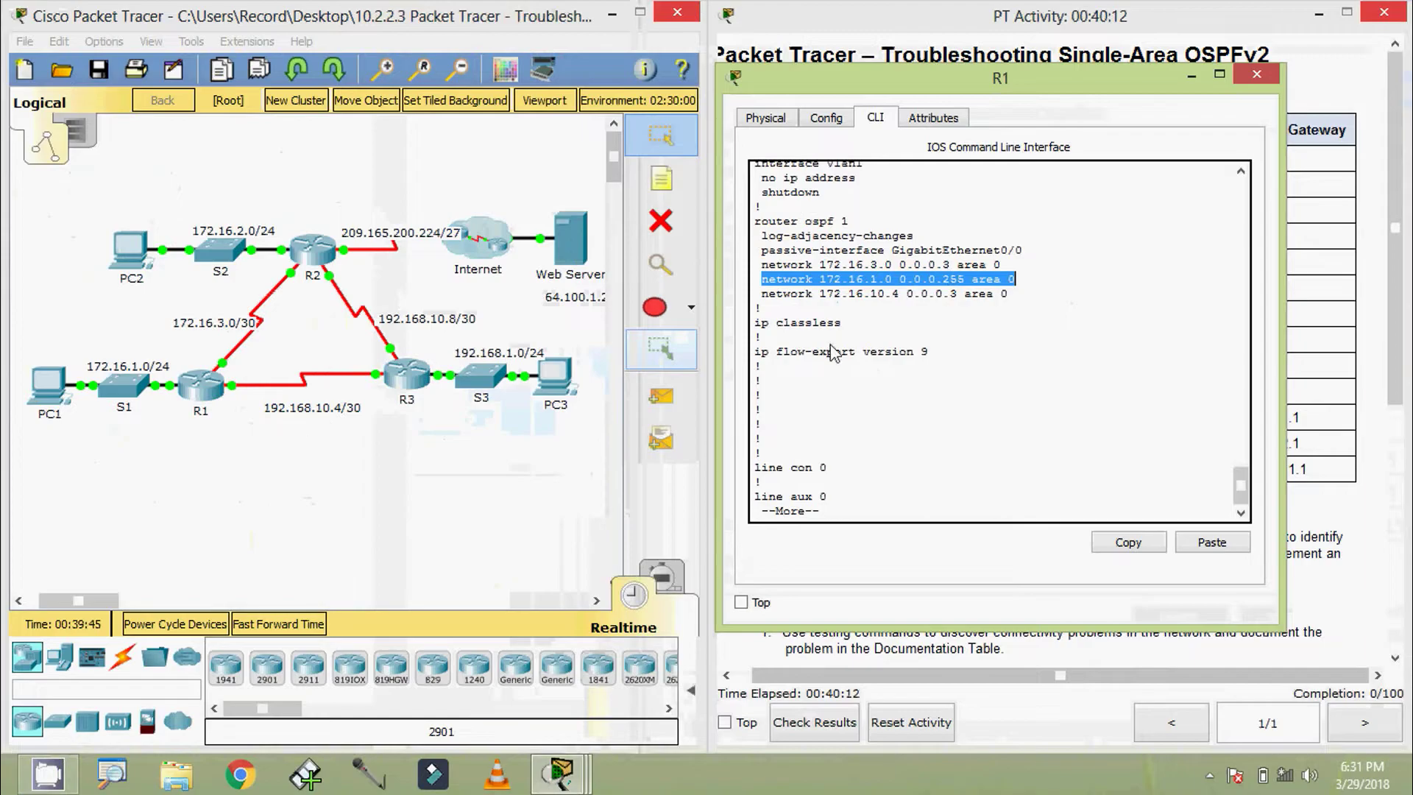
click(289, 437)
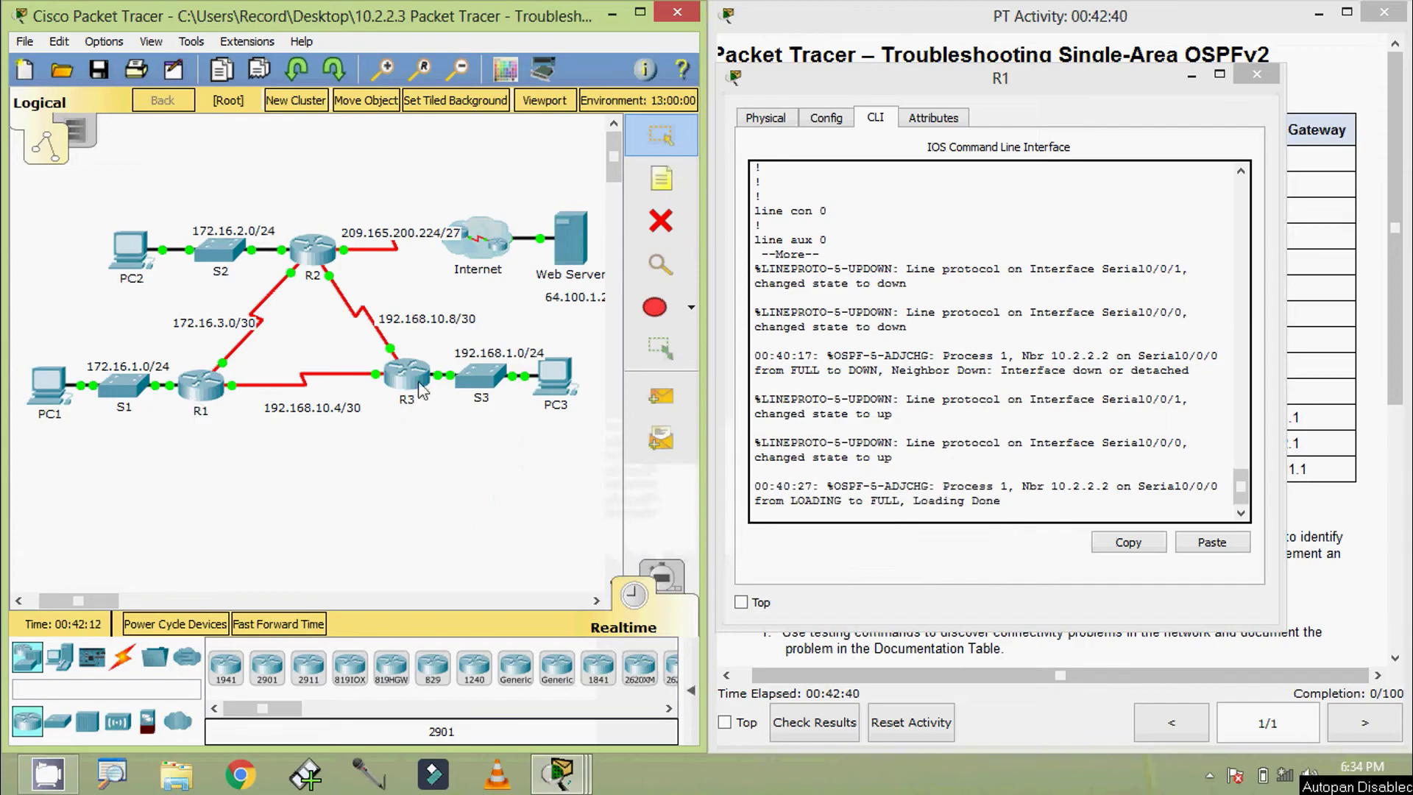
Page through the rest of R1's running configuration until the privileged prompt returns.
click(205, 392)
click(791, 442)
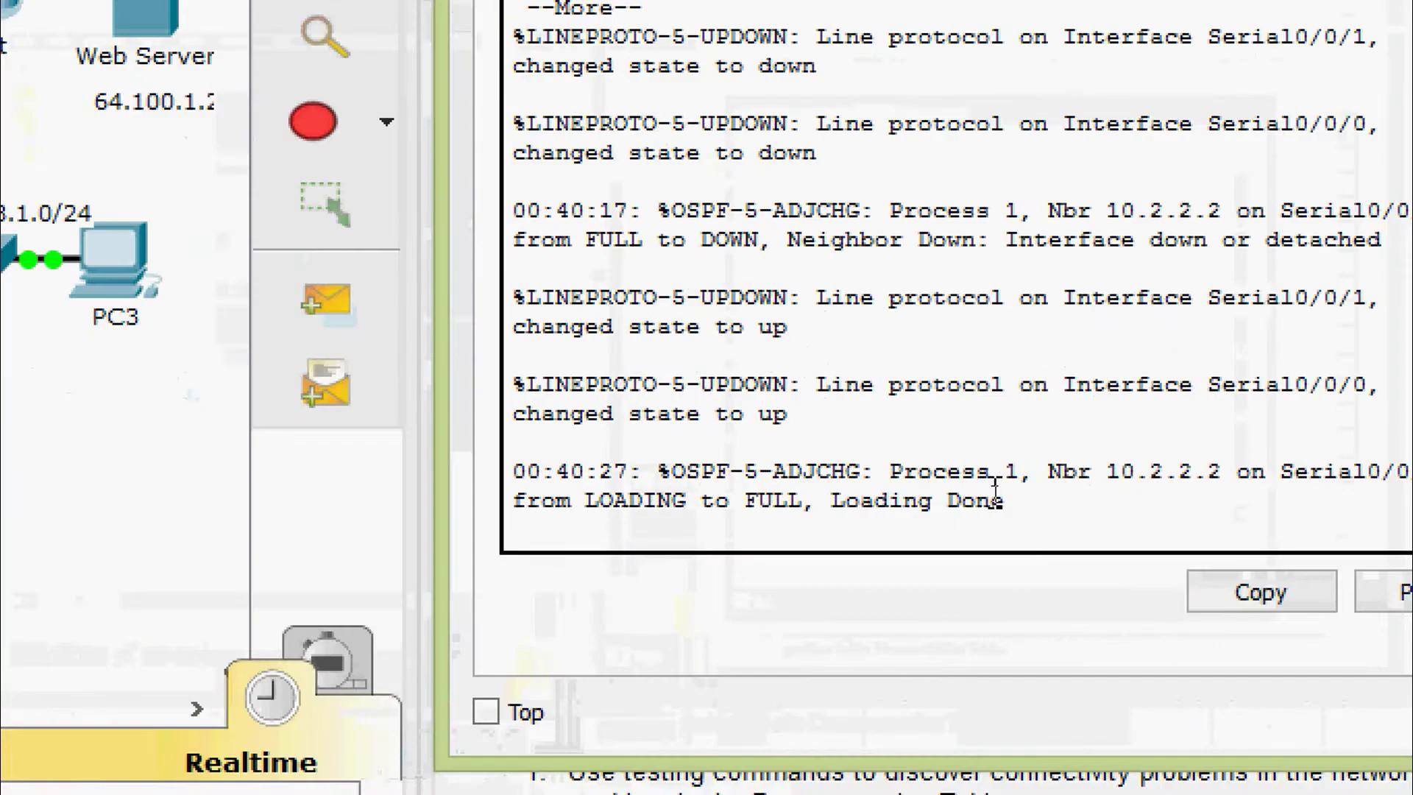
key(Return)
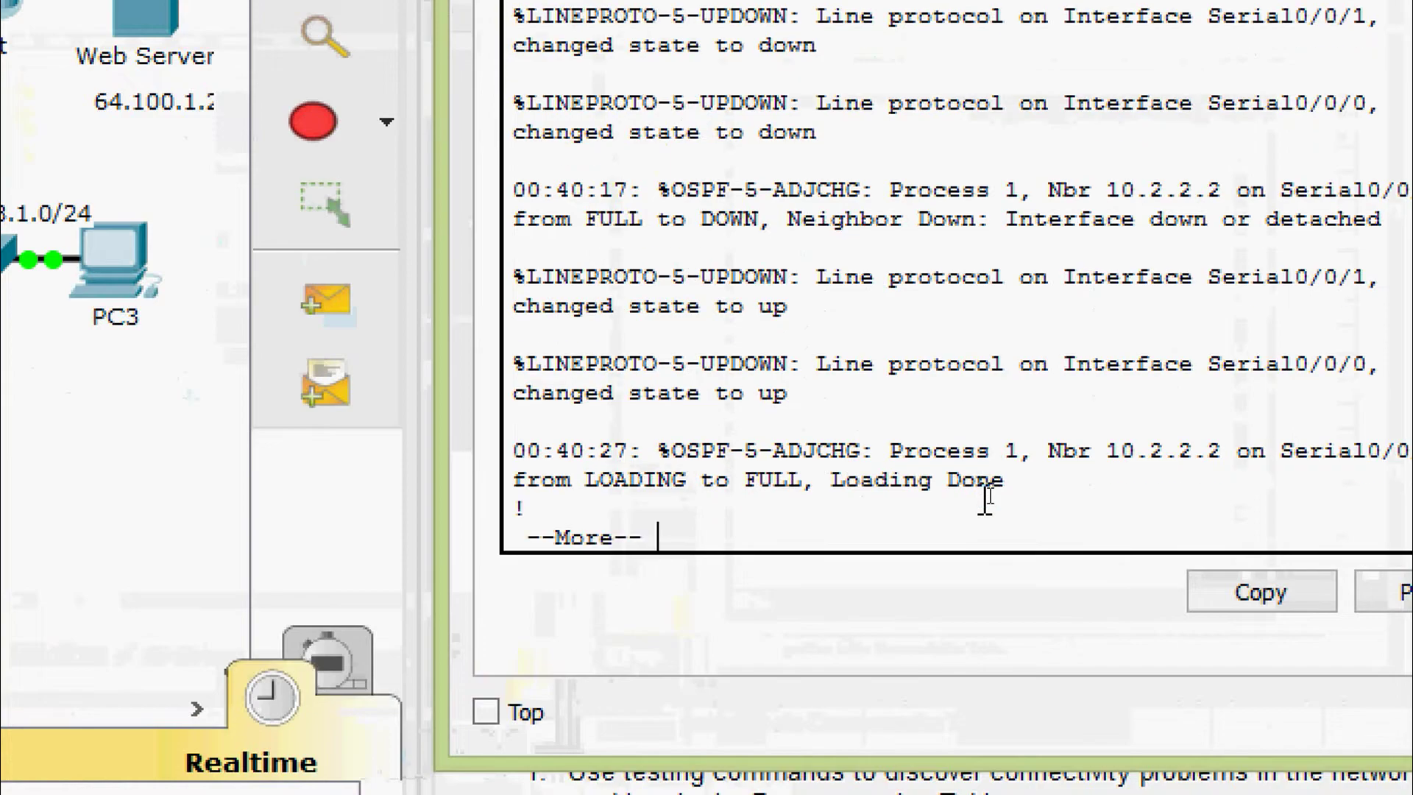
key(Return)
key(Return)
key(Return)
key(Return)
key(Return)
key(Return)
key(Return)
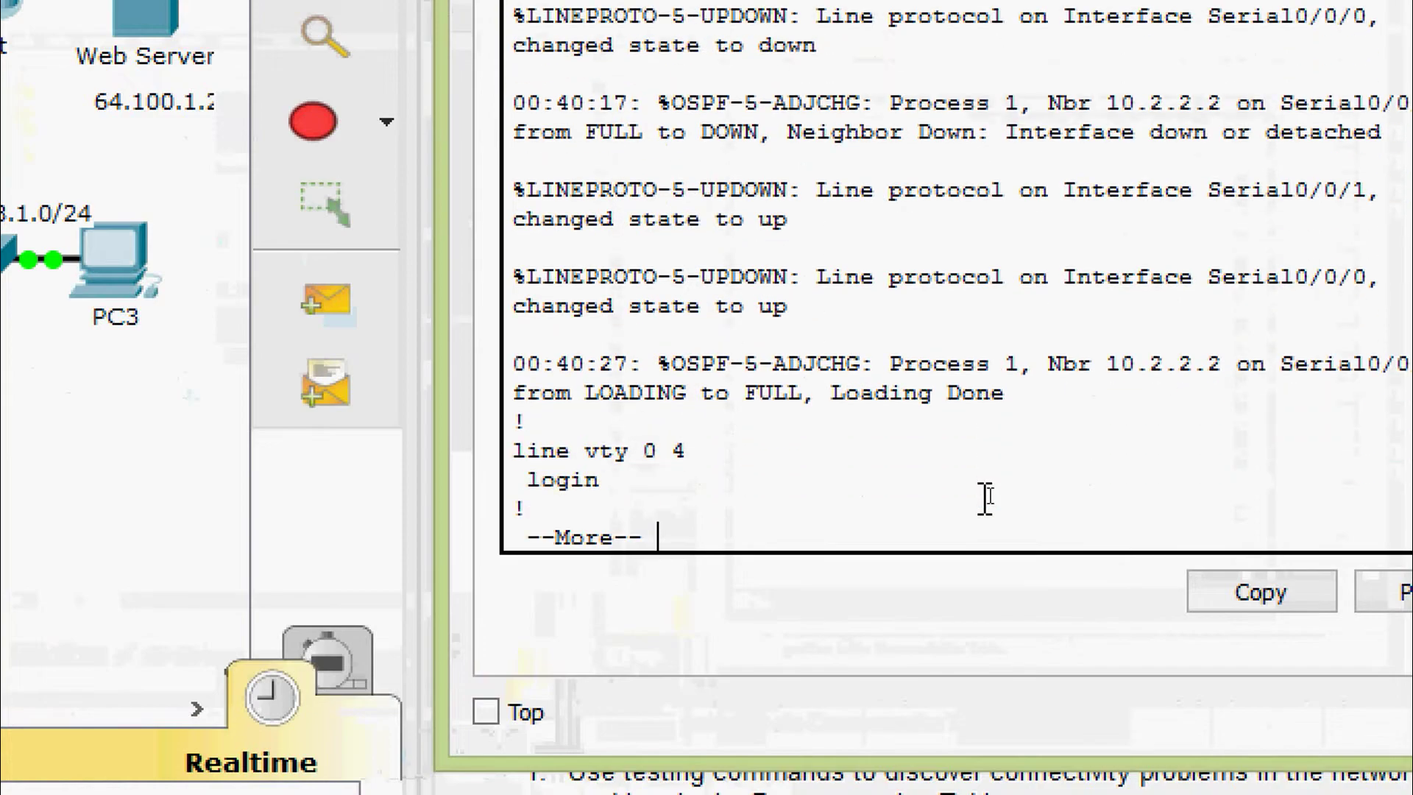
Run show ip ospf neighbor on R1 and examine the listed Neighbor ID.
text(sh)
key(Tab)
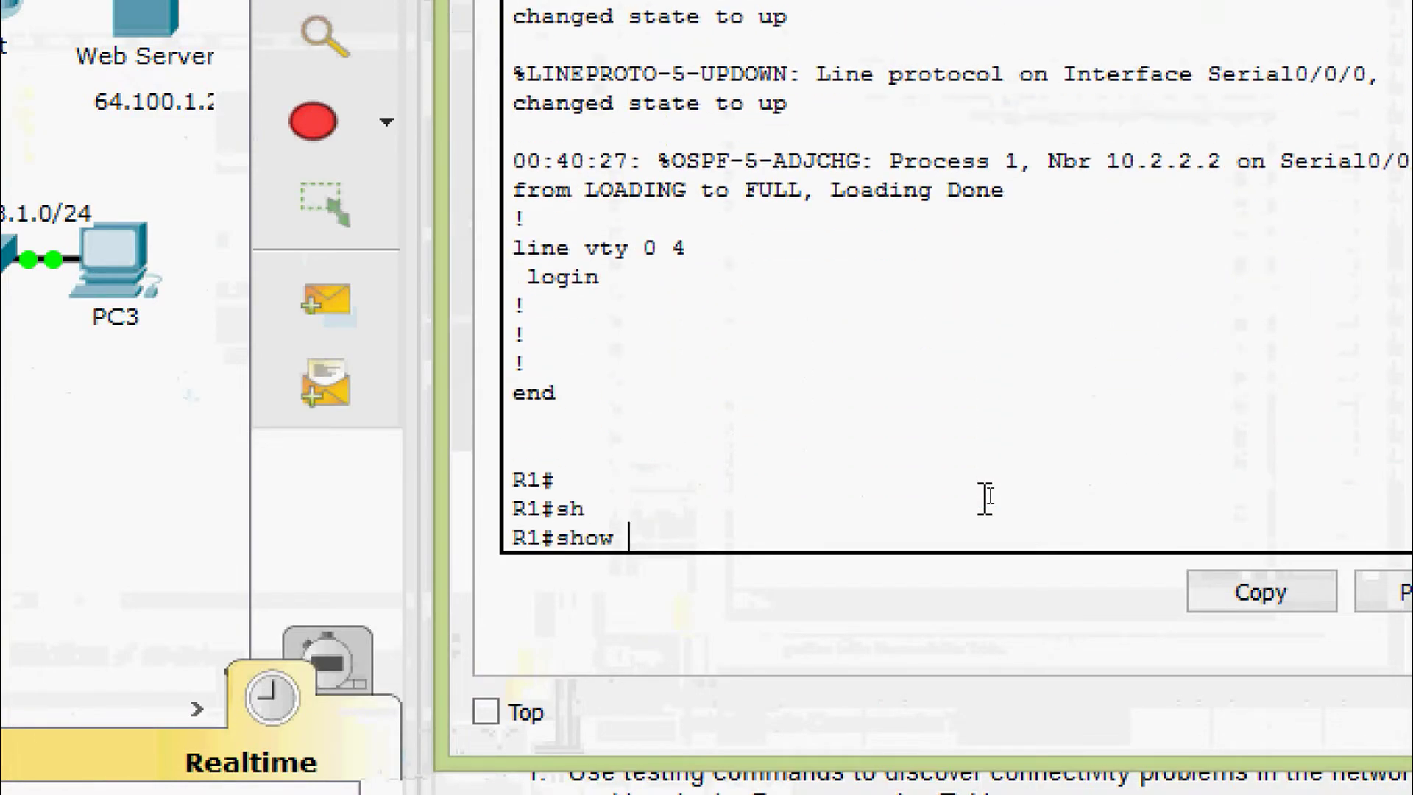
text(ip os)
key(Tab)
text(ne)
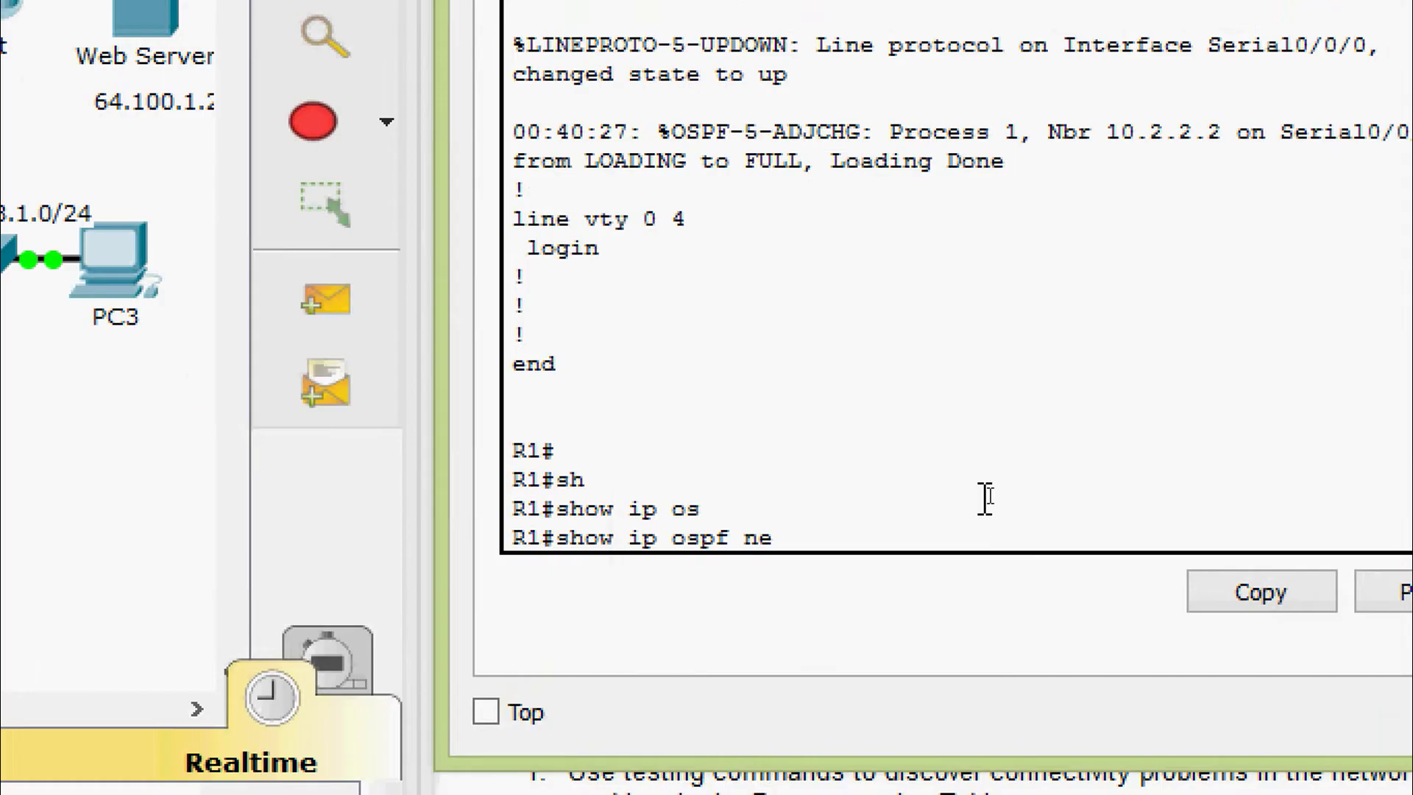
key(Tab)
key(Return)
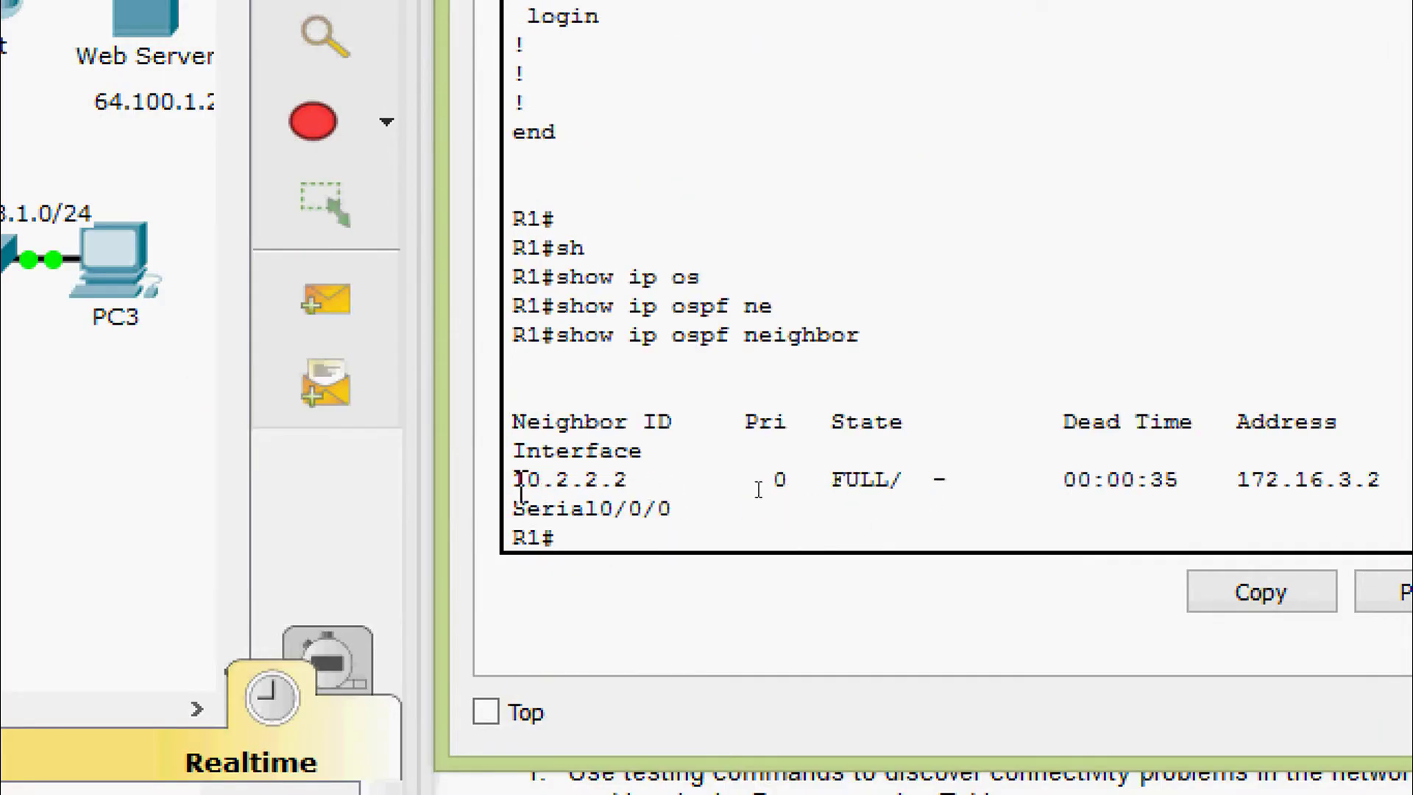
drag(521, 485, 631, 486)
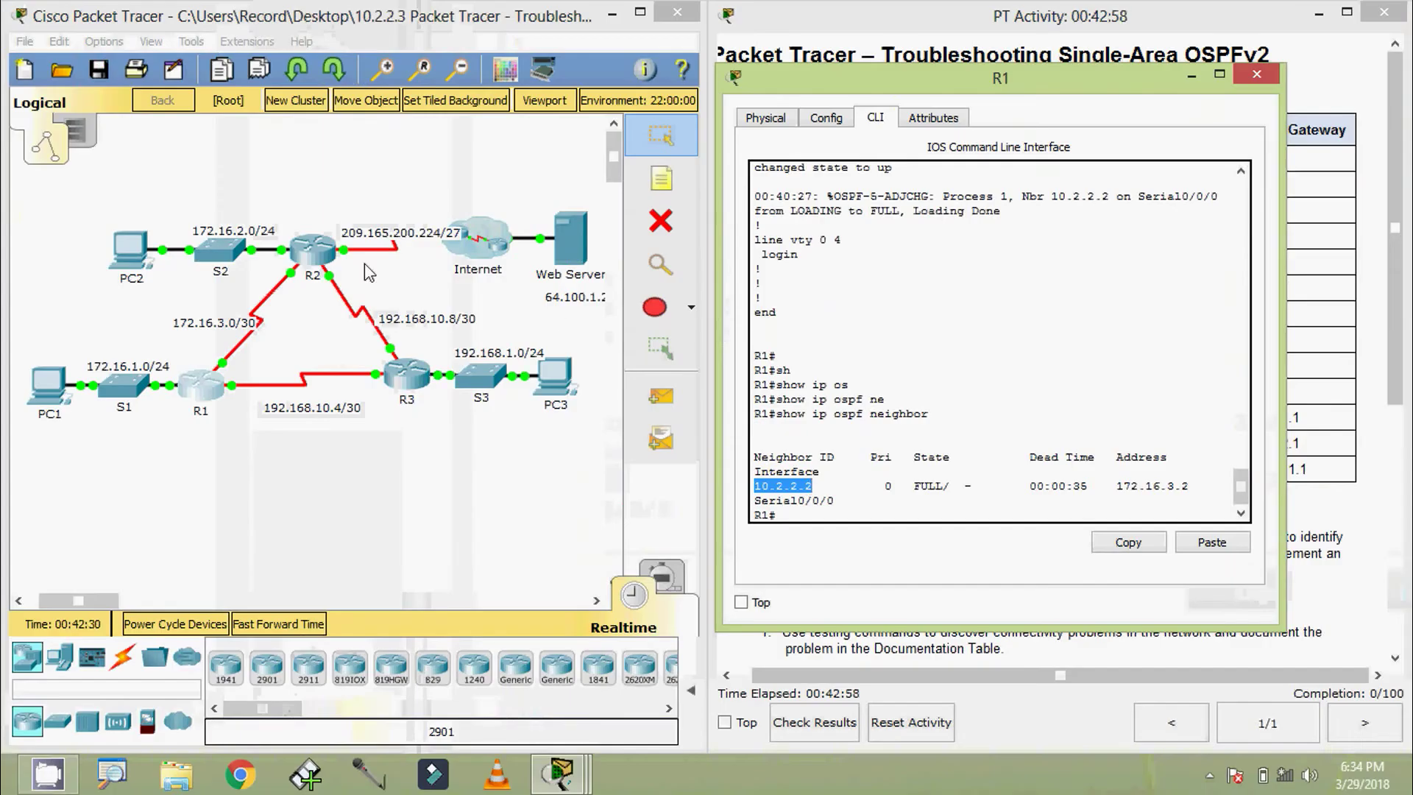
Open R2's command line beside R1's window and enter privileged EXEC mode.
click(330, 254)
drag(393, 120, 278, 51)
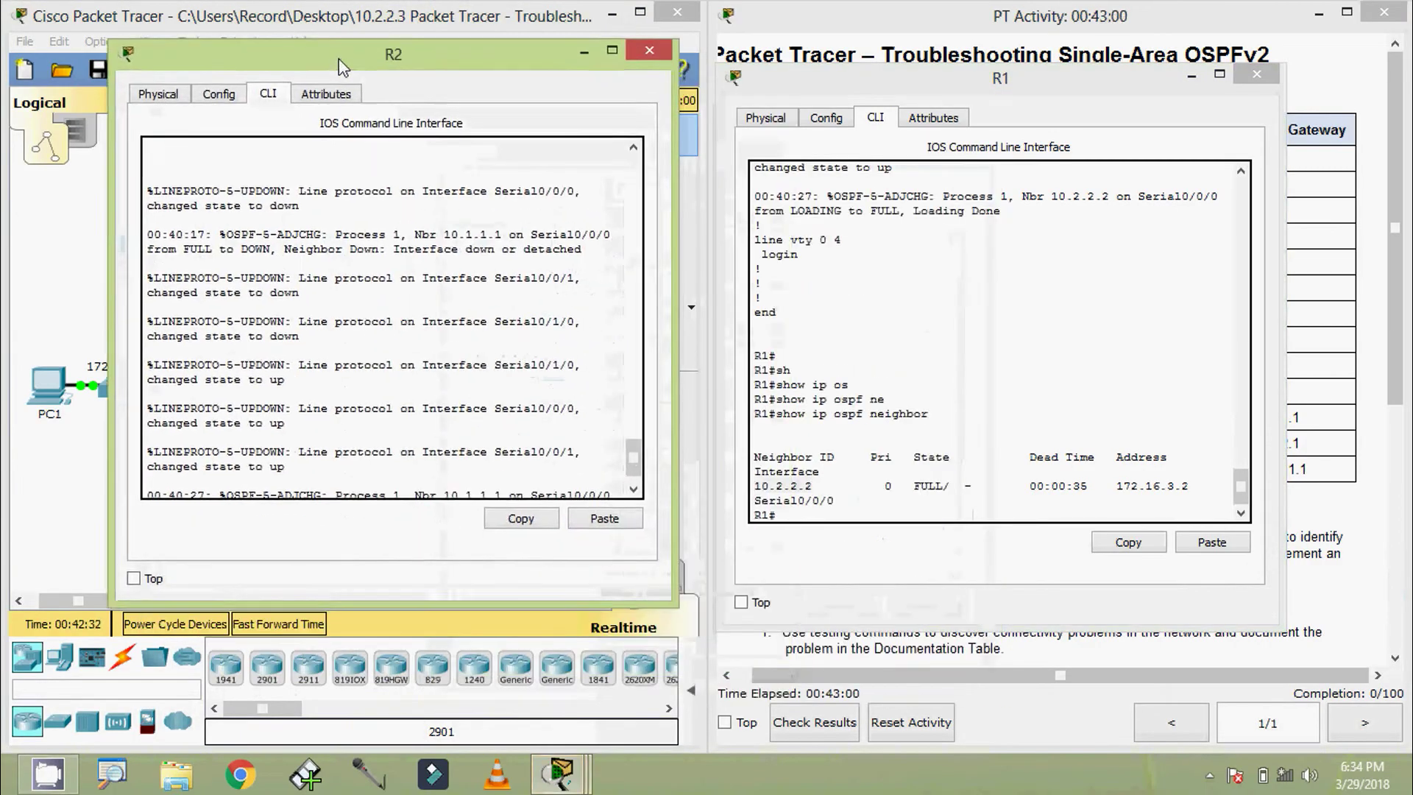
key(Return)
key(Return)
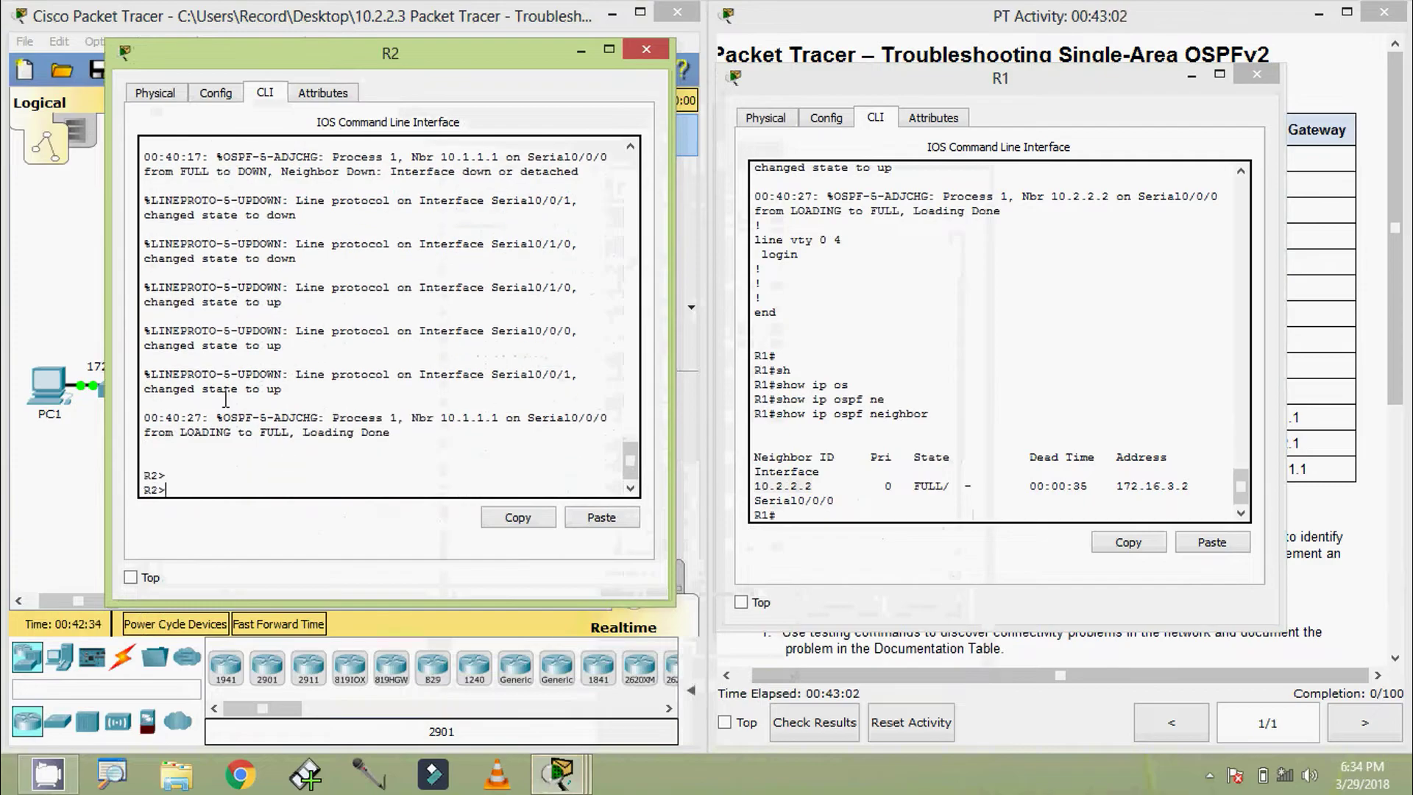
text(na)
key(Tab)
key(Return)
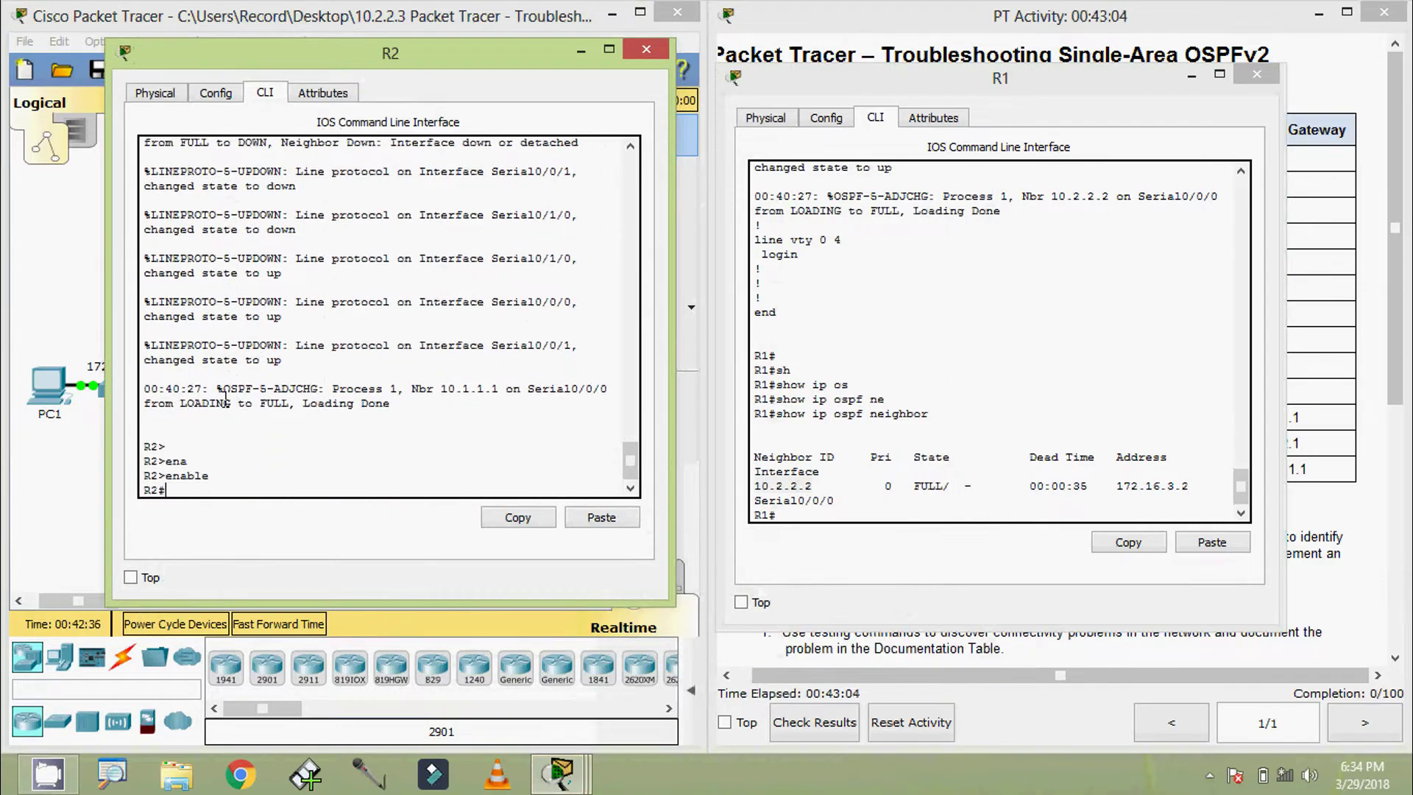
Run show ip ospf on R2, check the router ID of OSPF process 1, and close R2's window.
text(sh)
key(Tab)
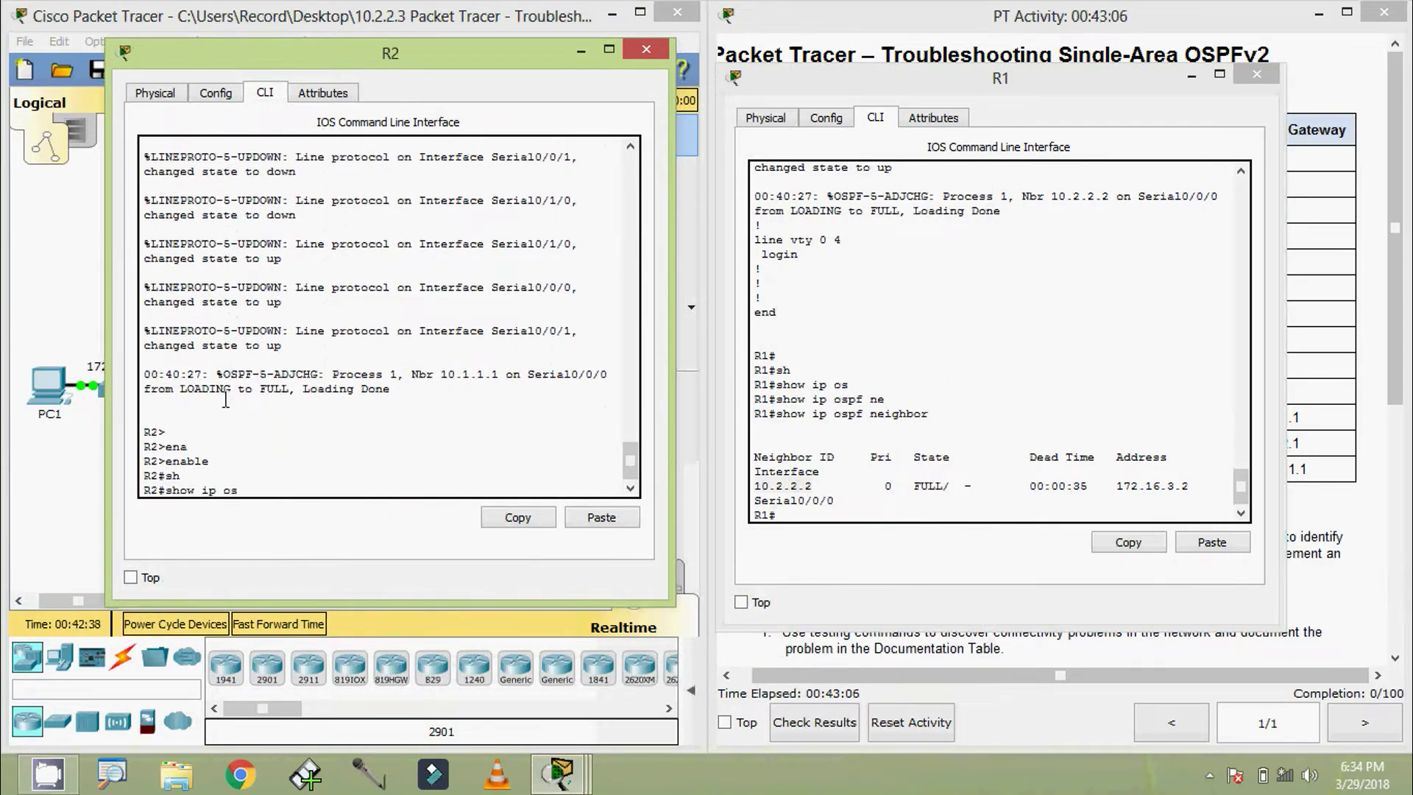
text(ip os)
key(Tab)
key(Return)
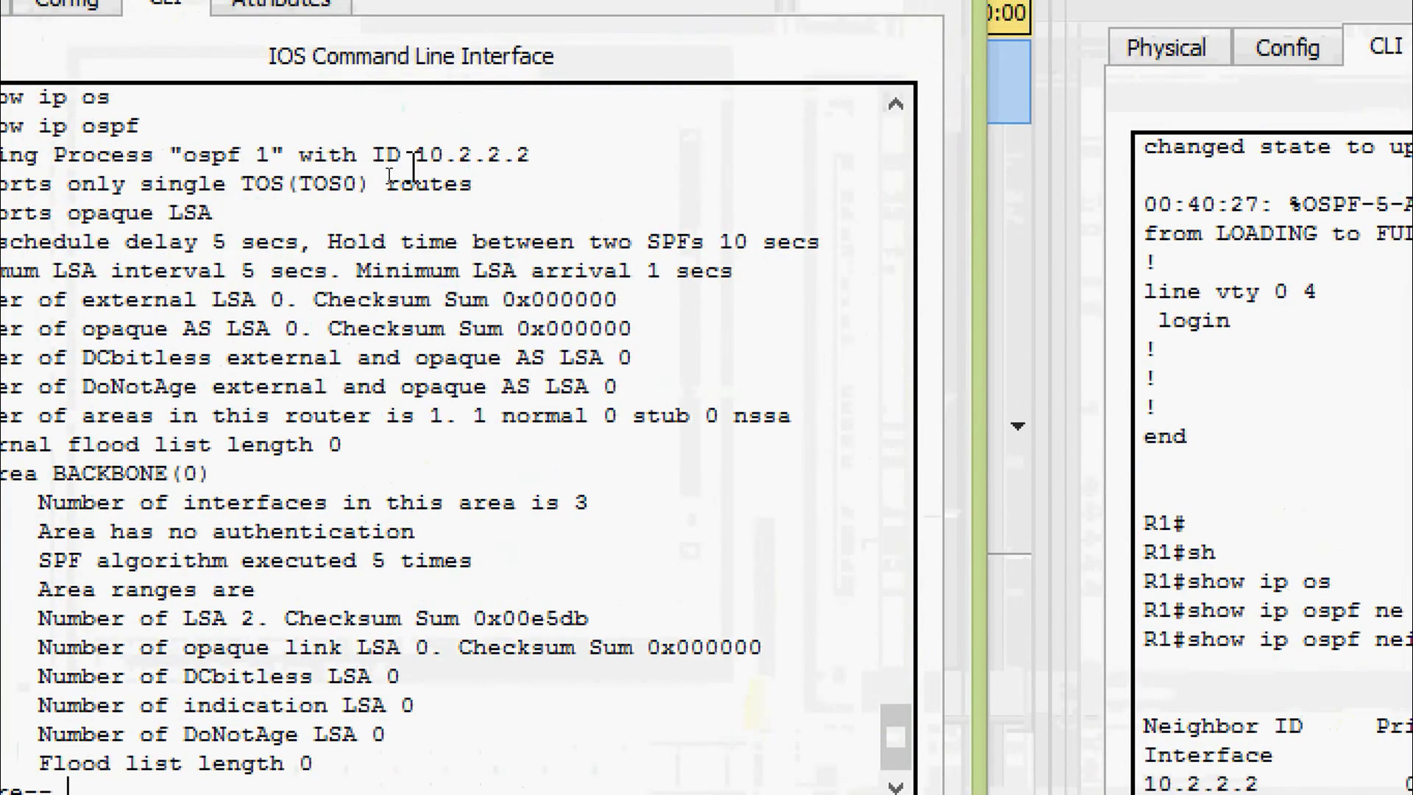
drag(389, 171, 454, 175)
drag(476, 60, 733, 162)
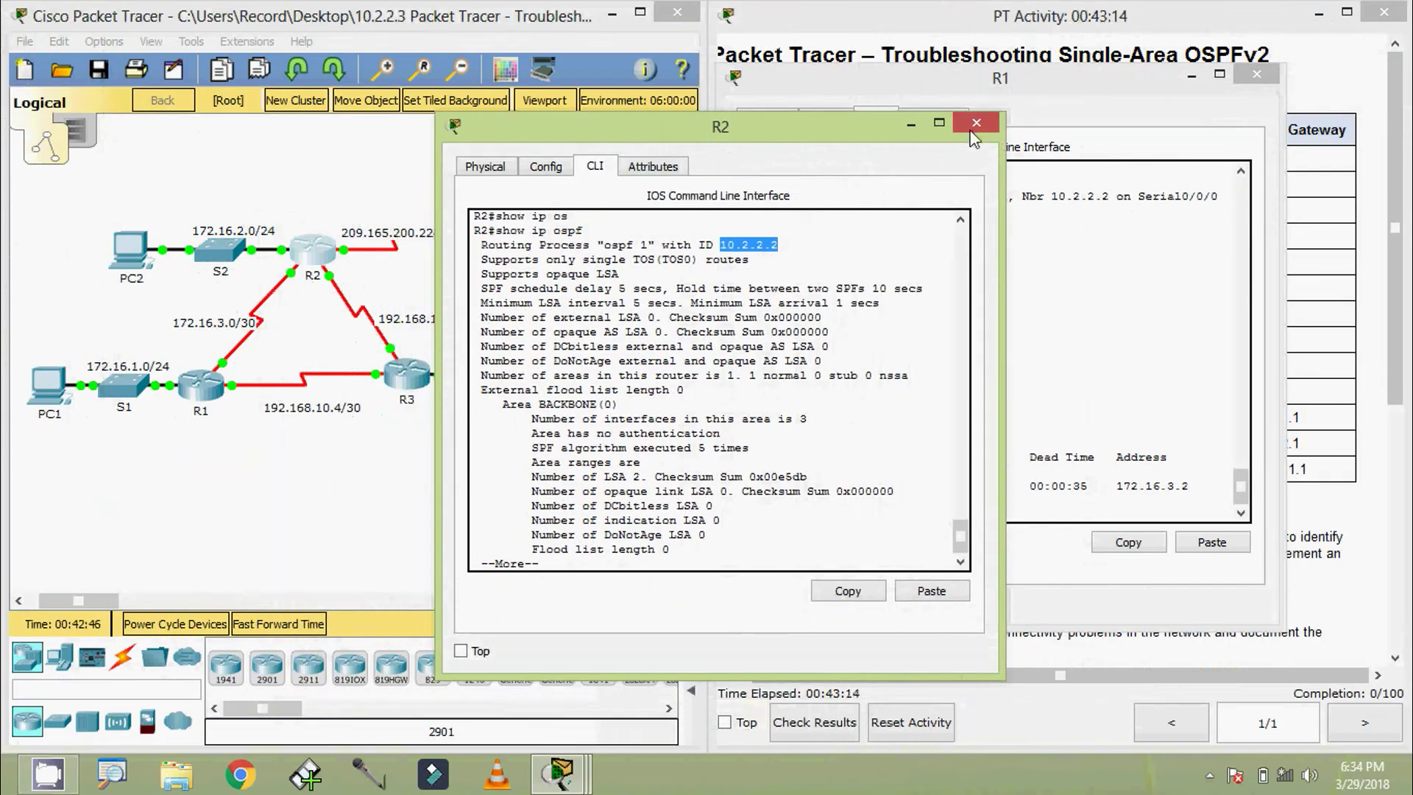
click(975, 123)
Open R3's command line beside R1's window and run show ip ospf through to the end of its output.
click(394, 388)
drag(643, 151, 341, 40)
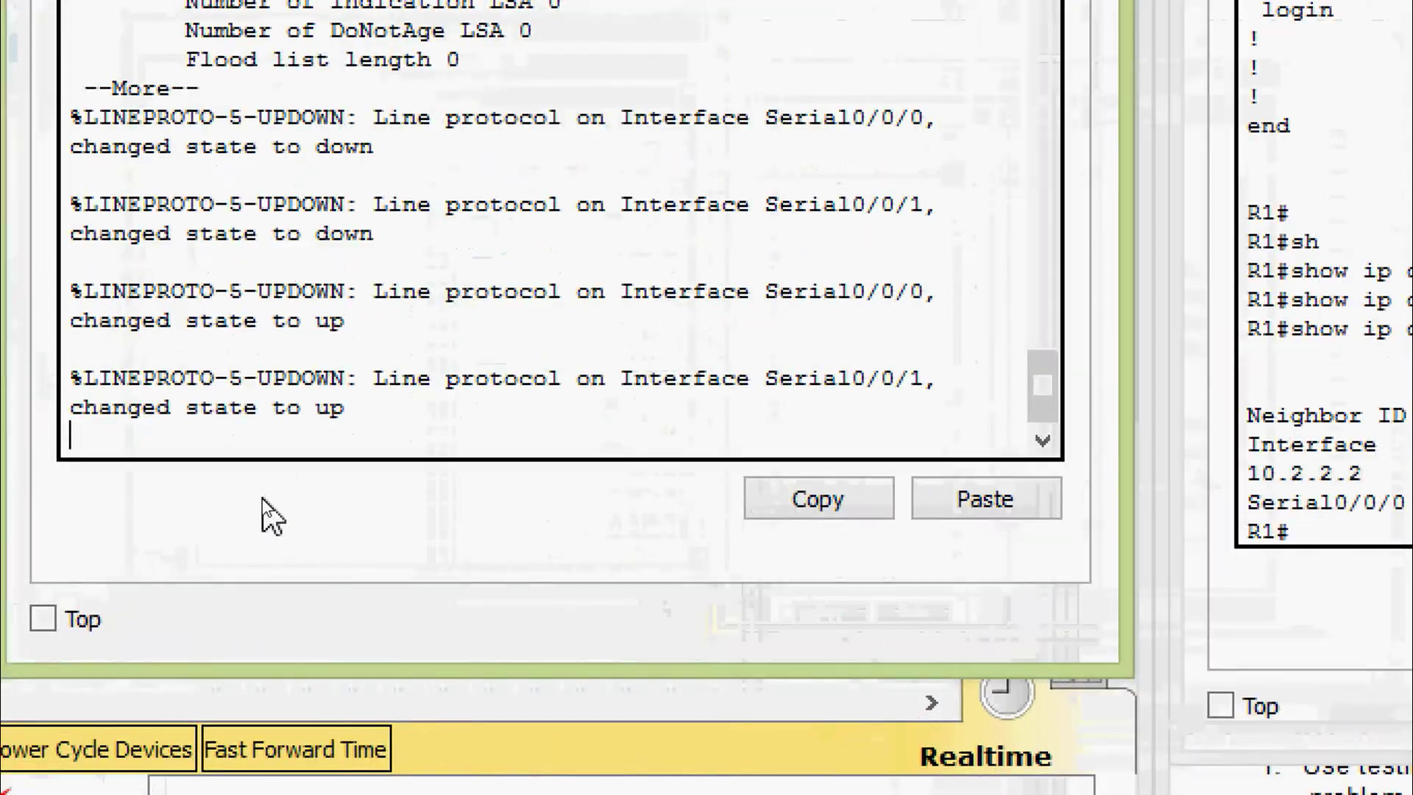
key(Return)
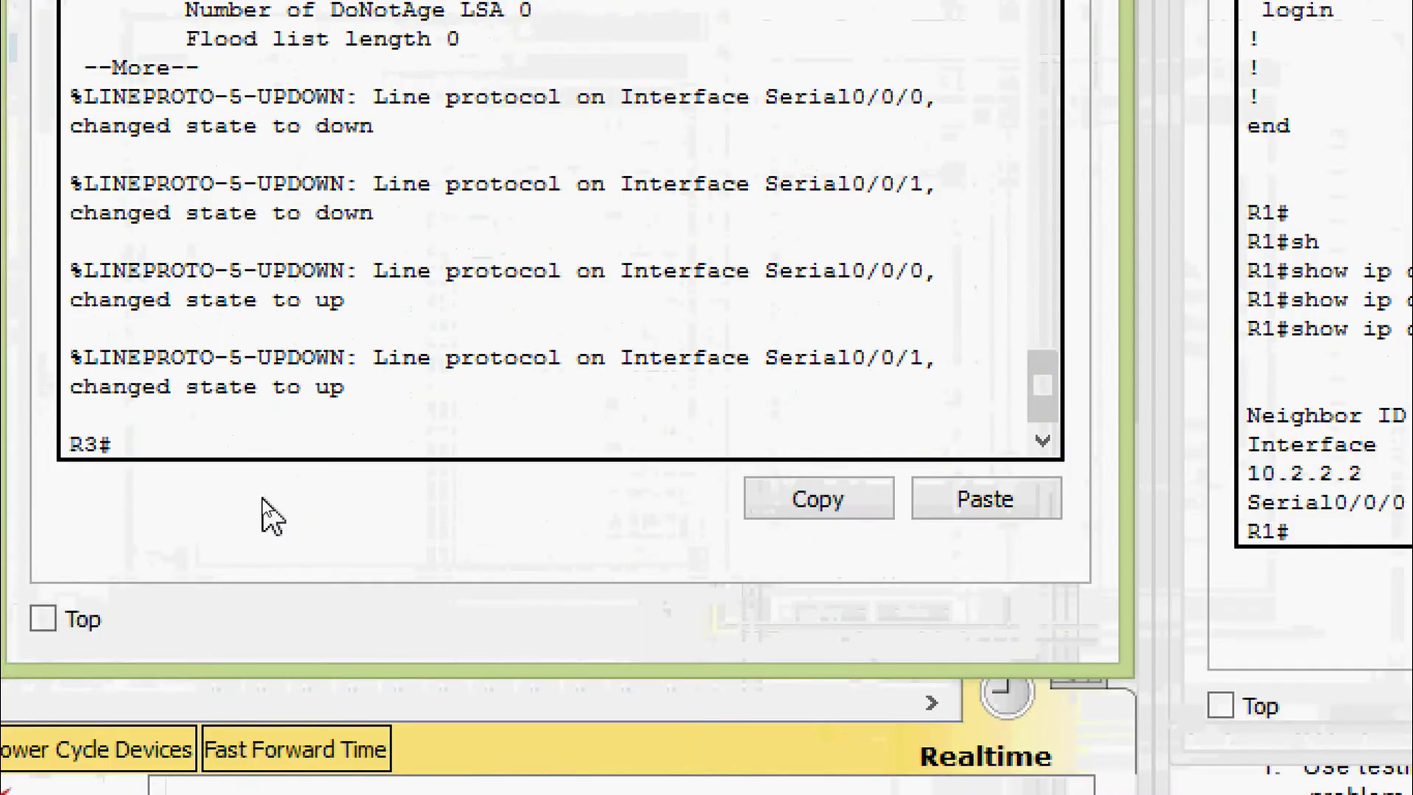
text(sh)
key(Tab)
text(ip os)
key(Tab)
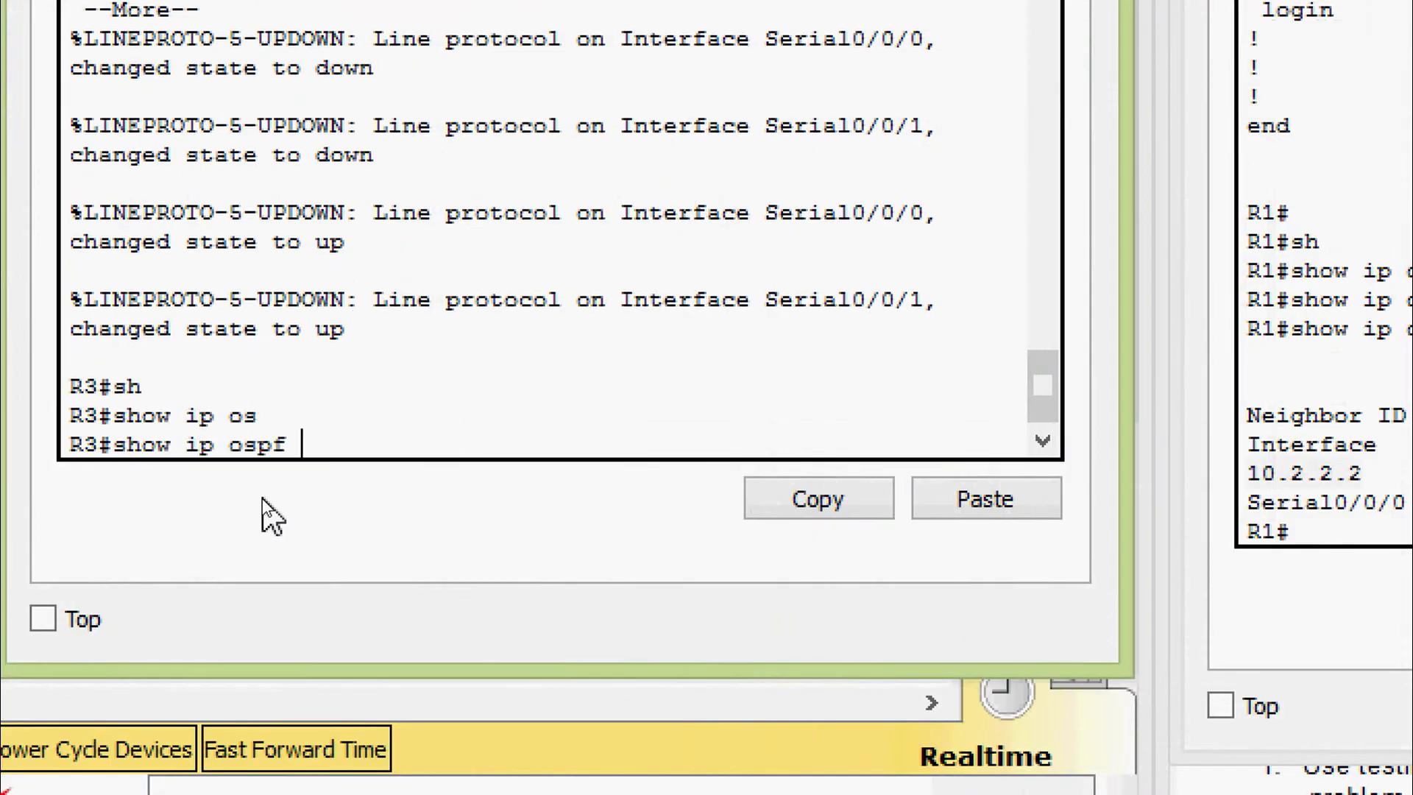
key(Return)
key(space)
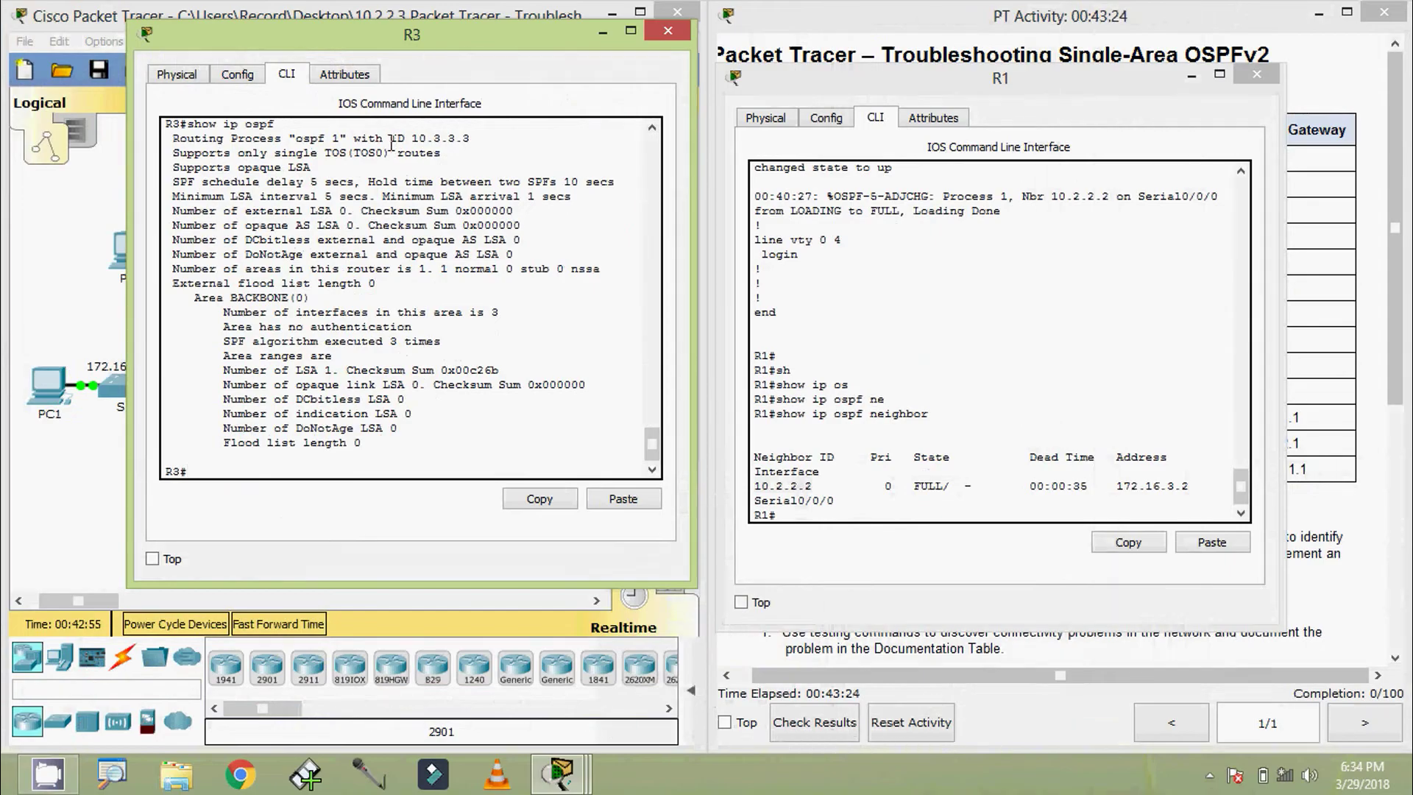
Compare R3's OSPF router ID with the neighbor entries listed on R1.
drag(396, 138, 467, 143)
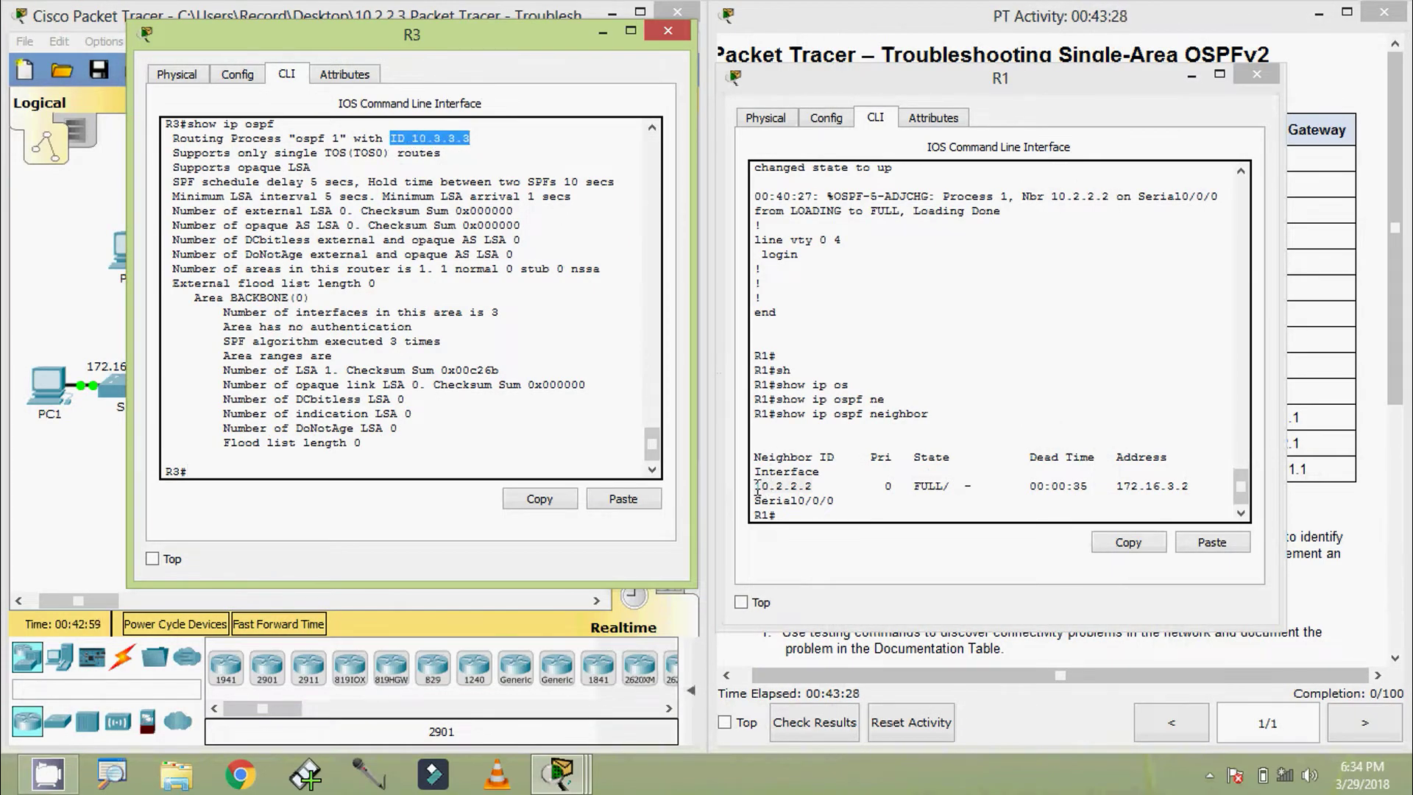
drag(757, 486, 857, 501)
click(857, 500)
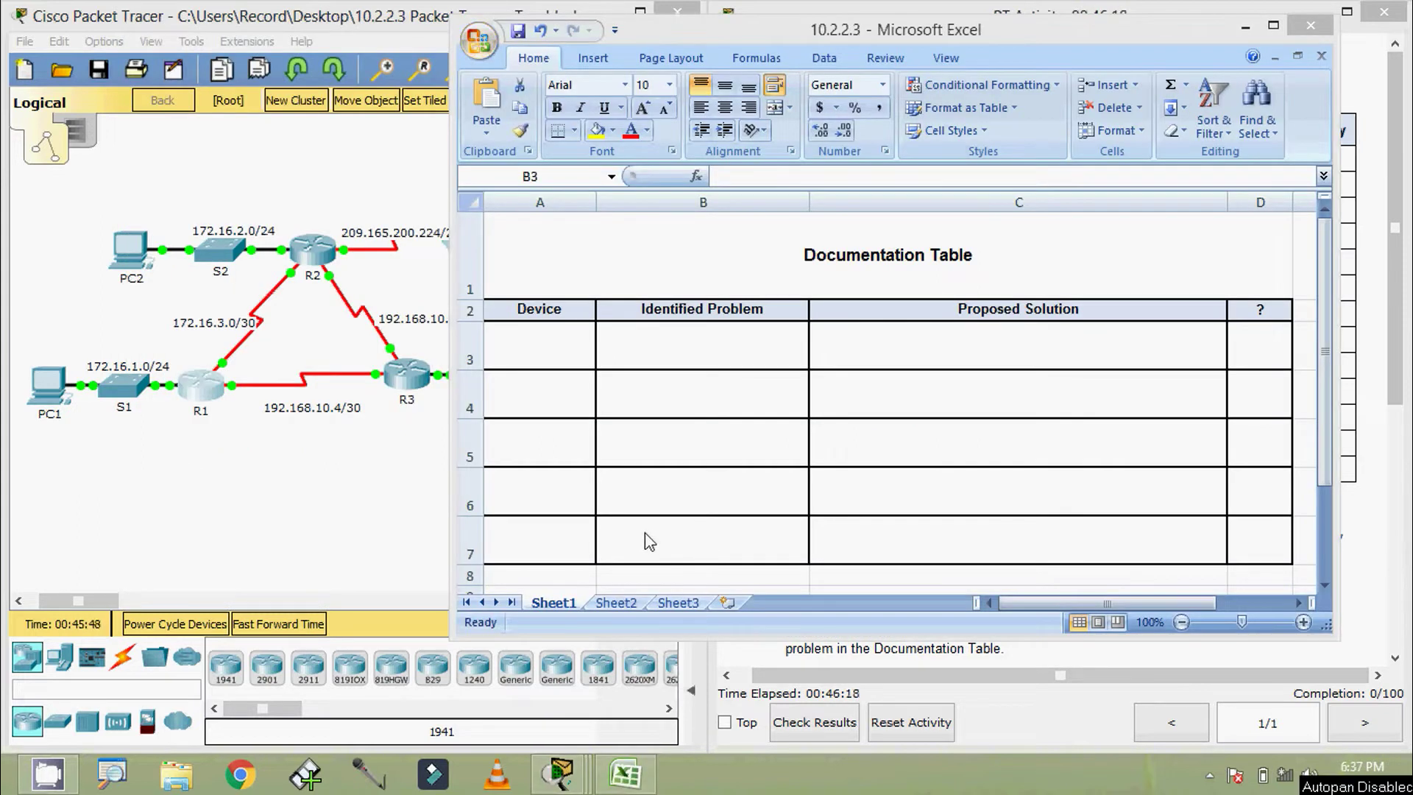
In the Excel documentation table, enter R1 as the first device and center cells A3:A7 horizontally and vertically.
click(544, 363)
click(546, 353)
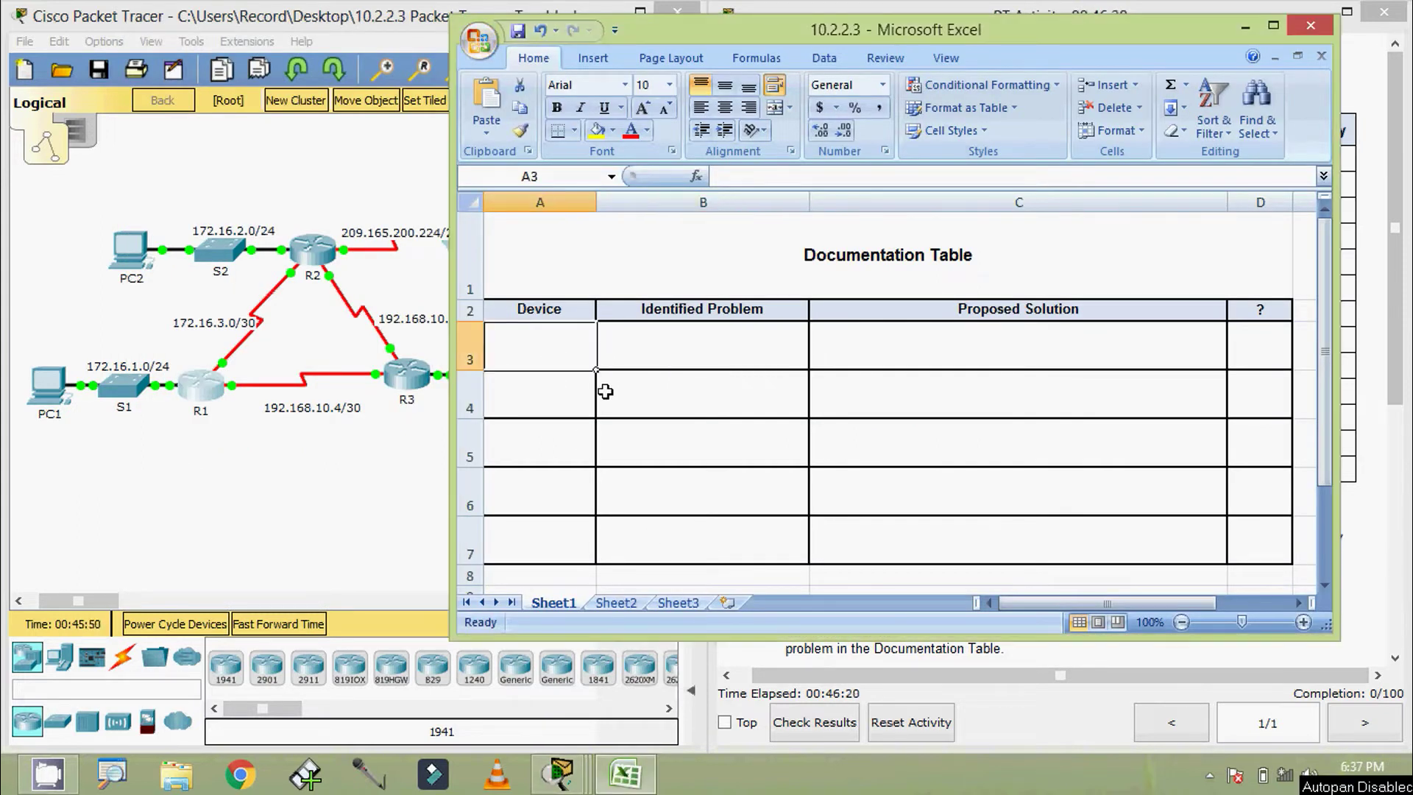
text(R1)
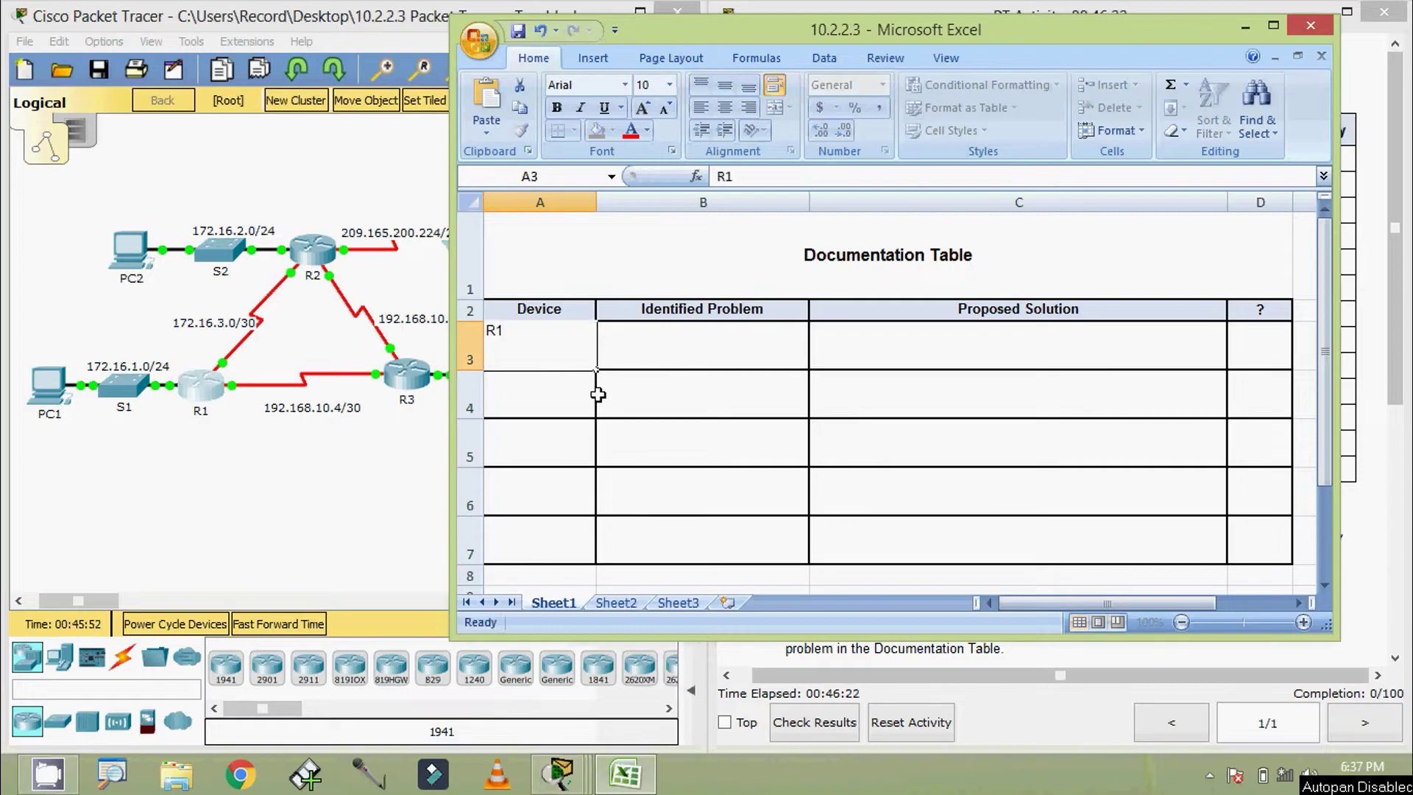
click(597, 391)
drag(529, 347, 551, 533)
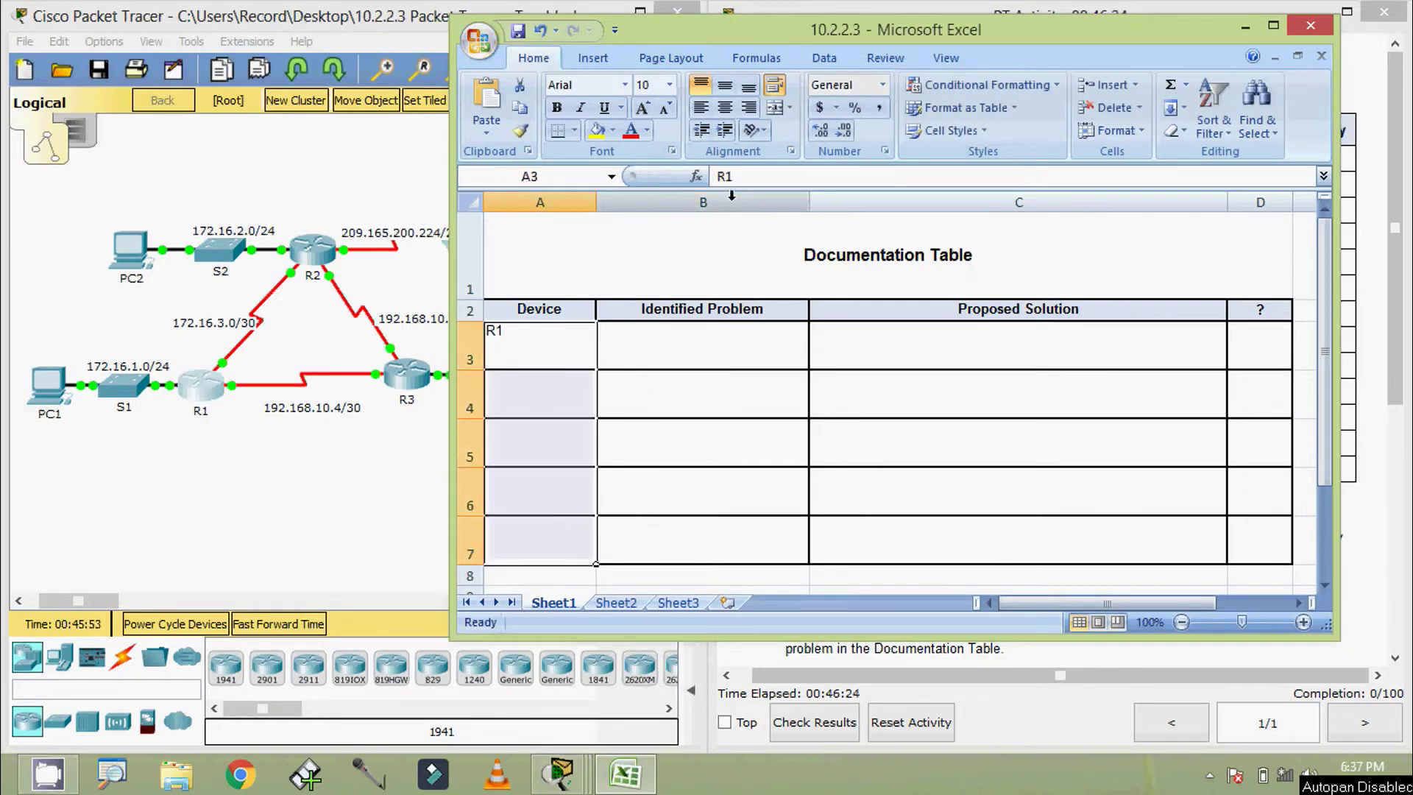
click(725, 107)
click(725, 85)
Record "Is not forming neighborship with R3" as R1's identified problem in B3.
click(657, 368)
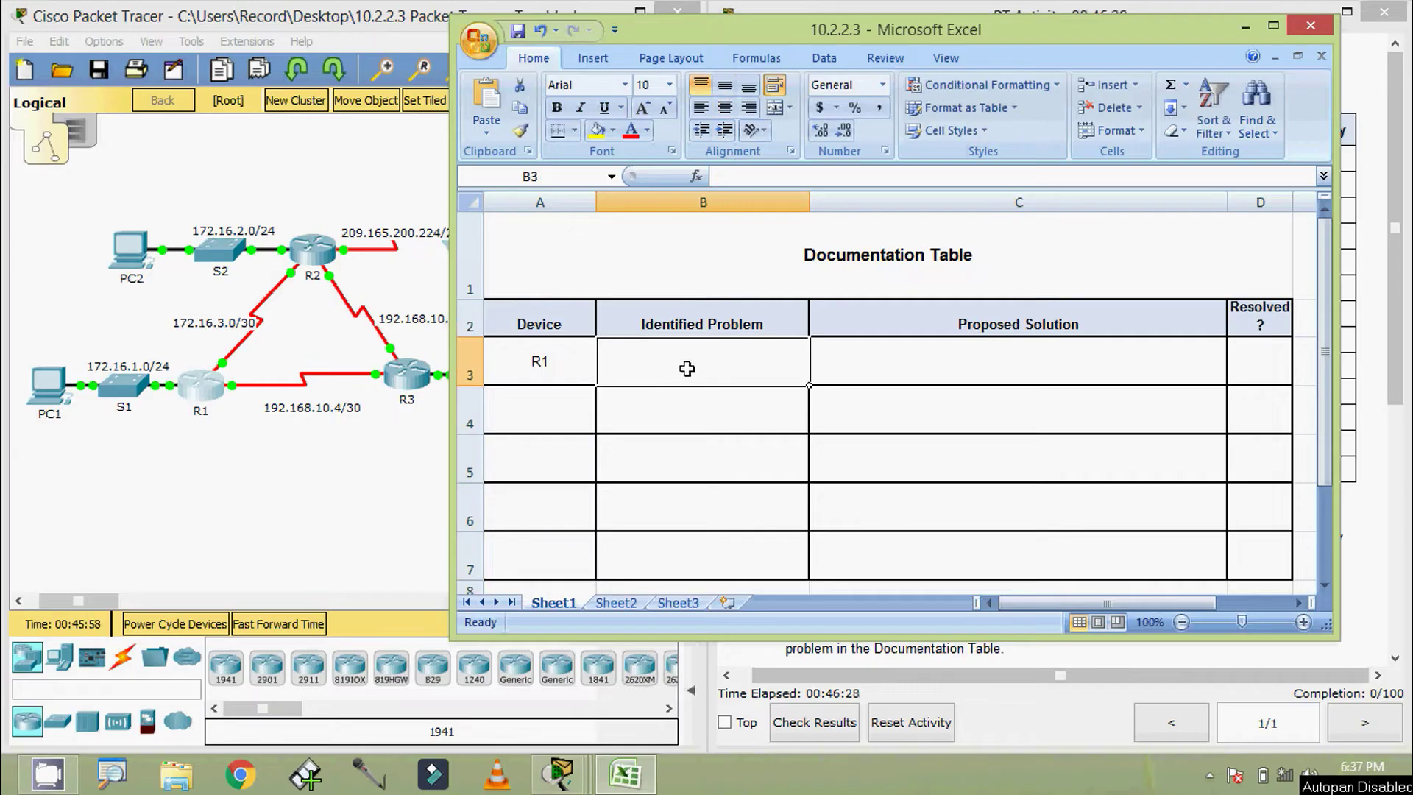
text(Is )
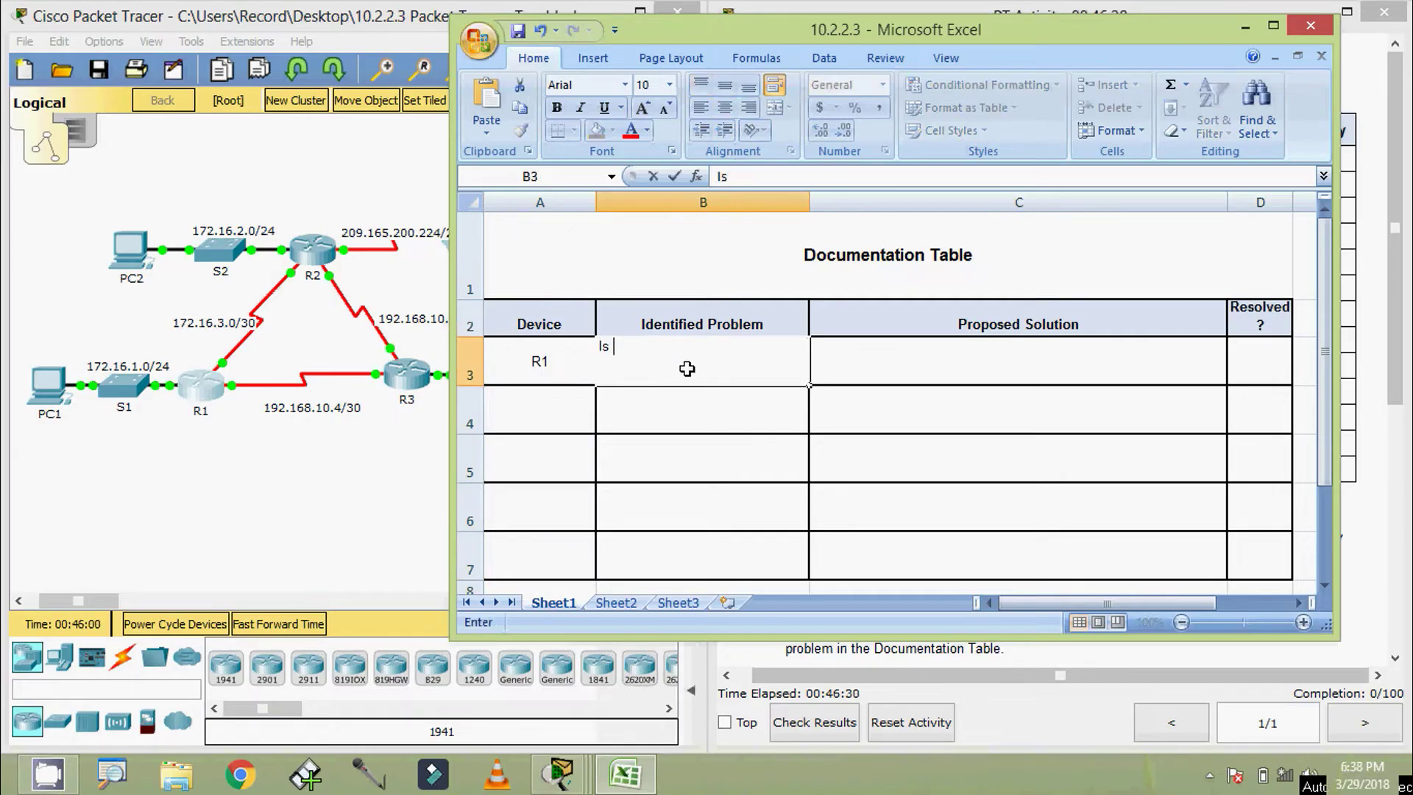
text(not forming )
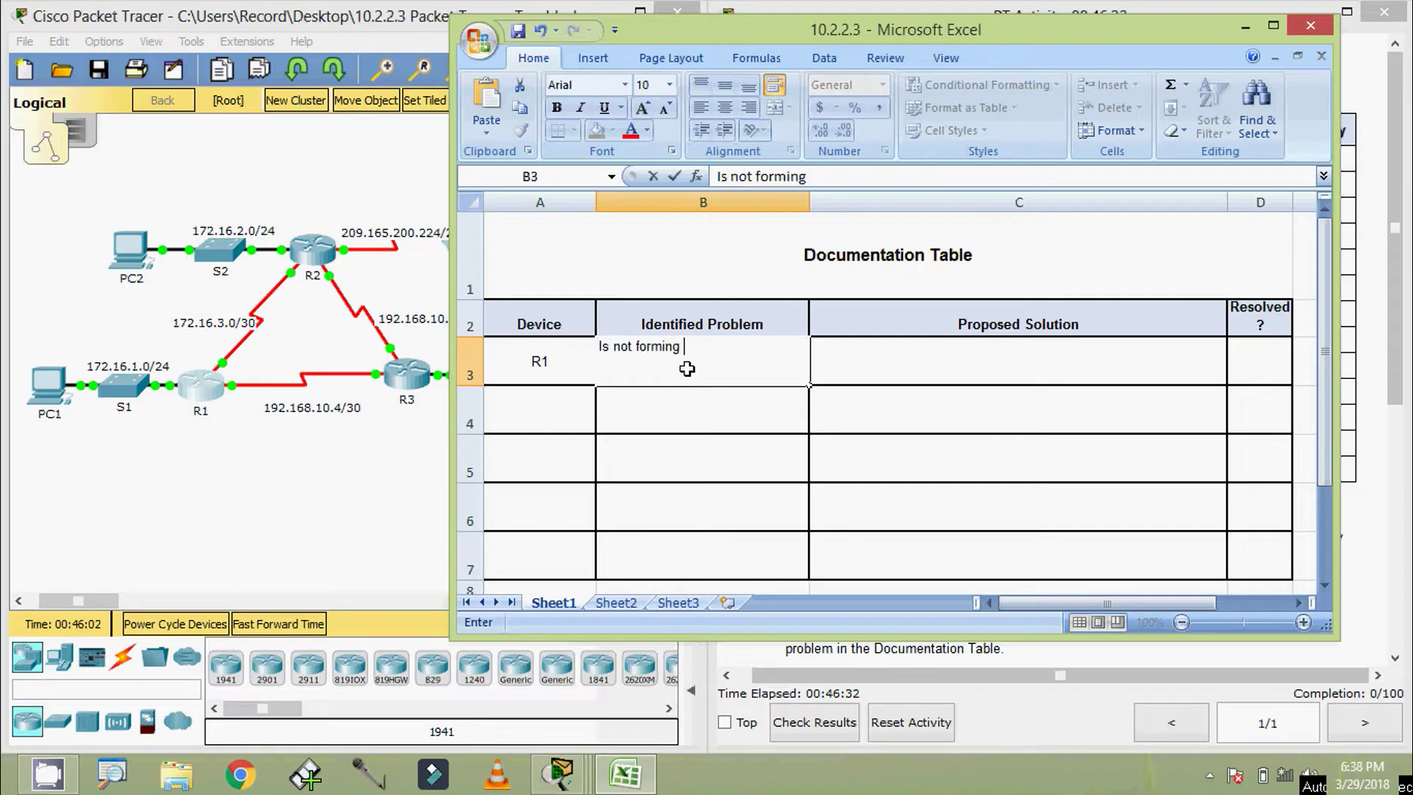
text(neigh)
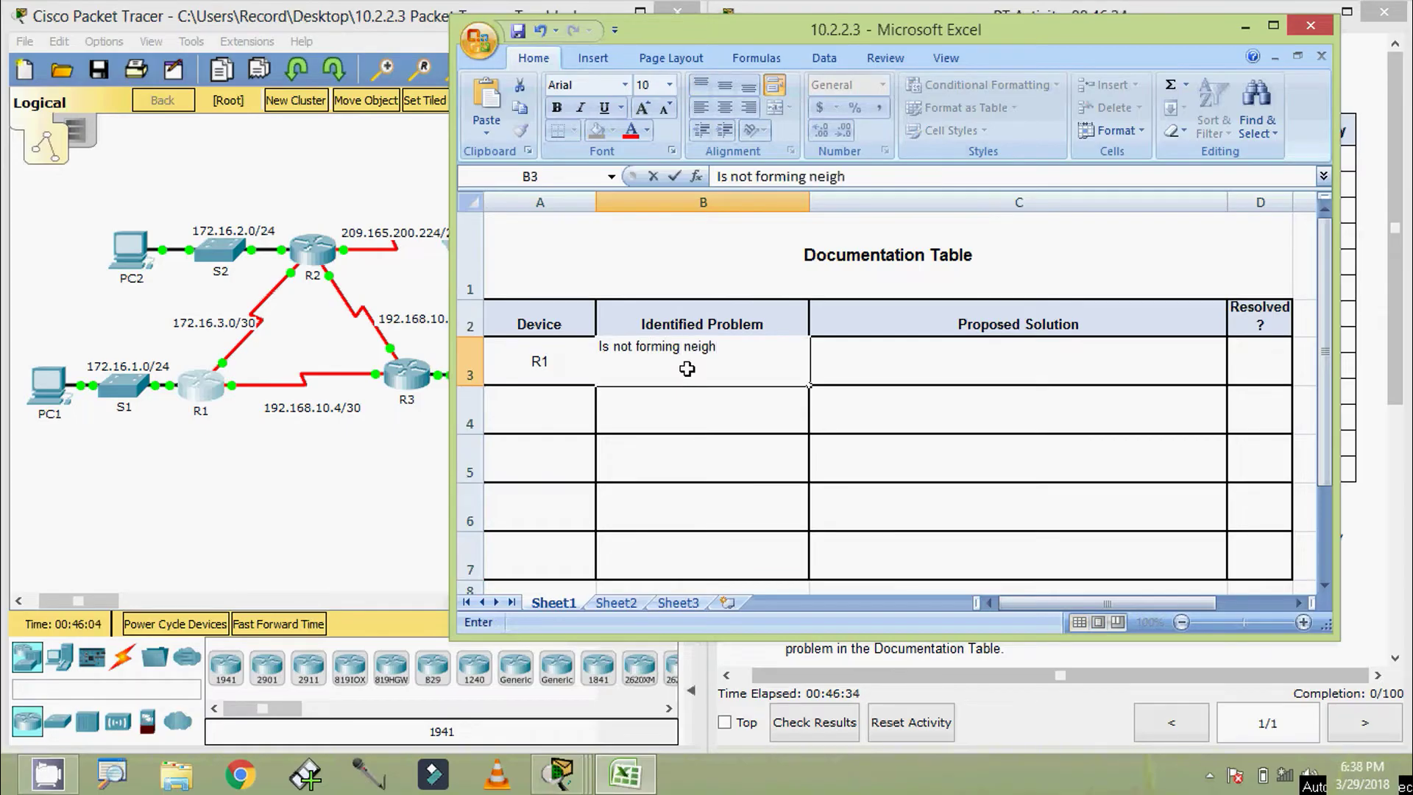
text(borship with R3)
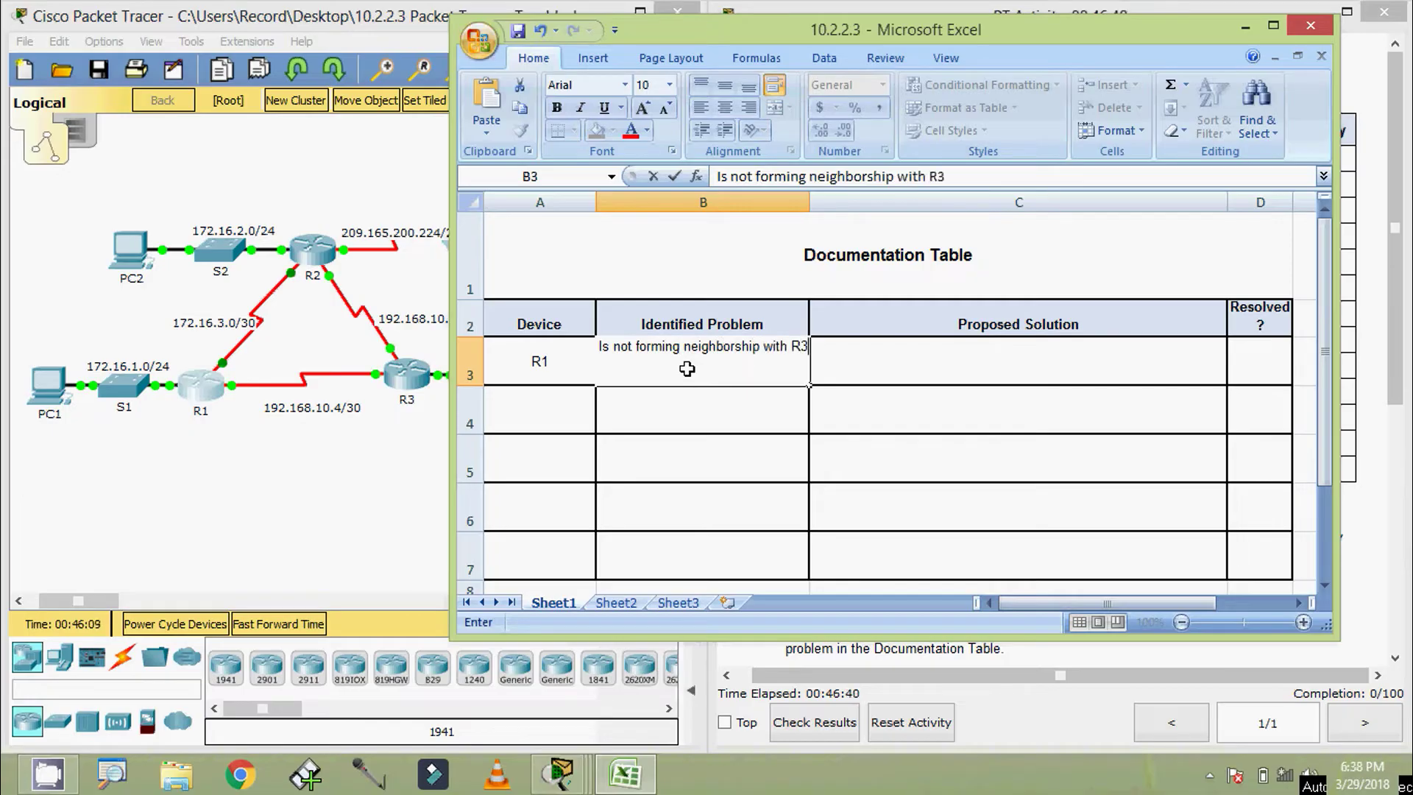
key(Tab)
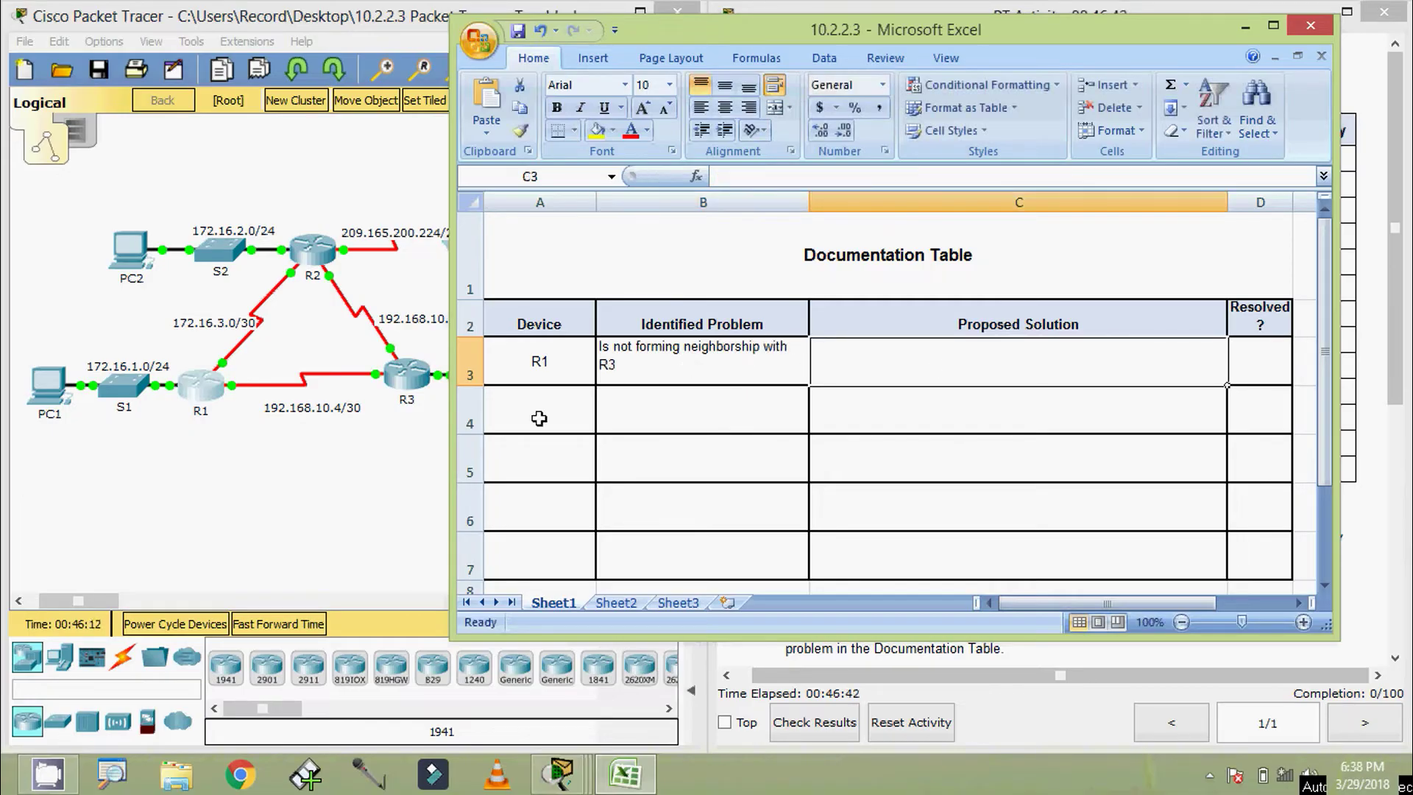
Copy the line "network 172.16.10.4 0.0.0.3 area 0" from R1's router ospf 1 section in Packet Tracer.
click(197, 394)
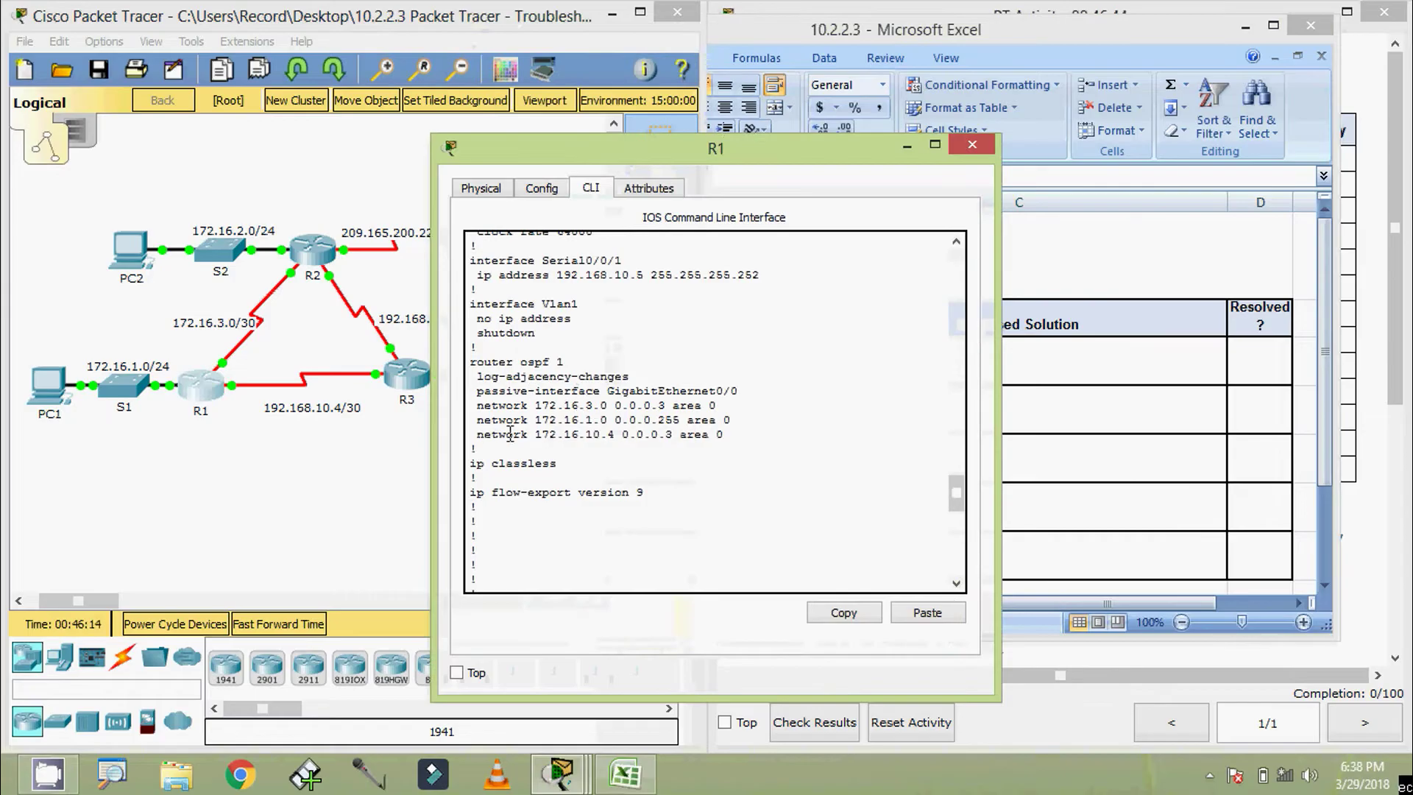
drag(478, 434, 727, 434)
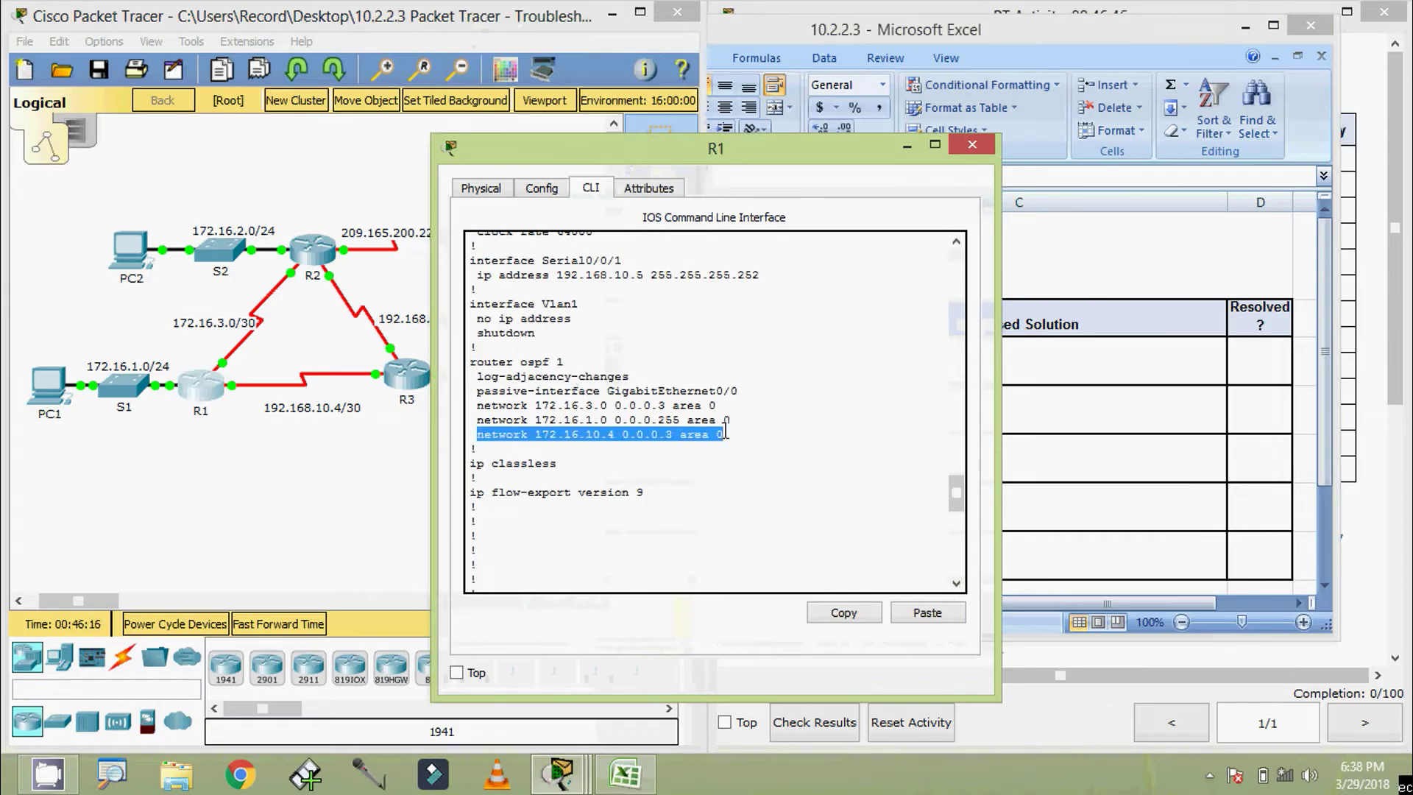
right_click(698, 435)
click(742, 448)
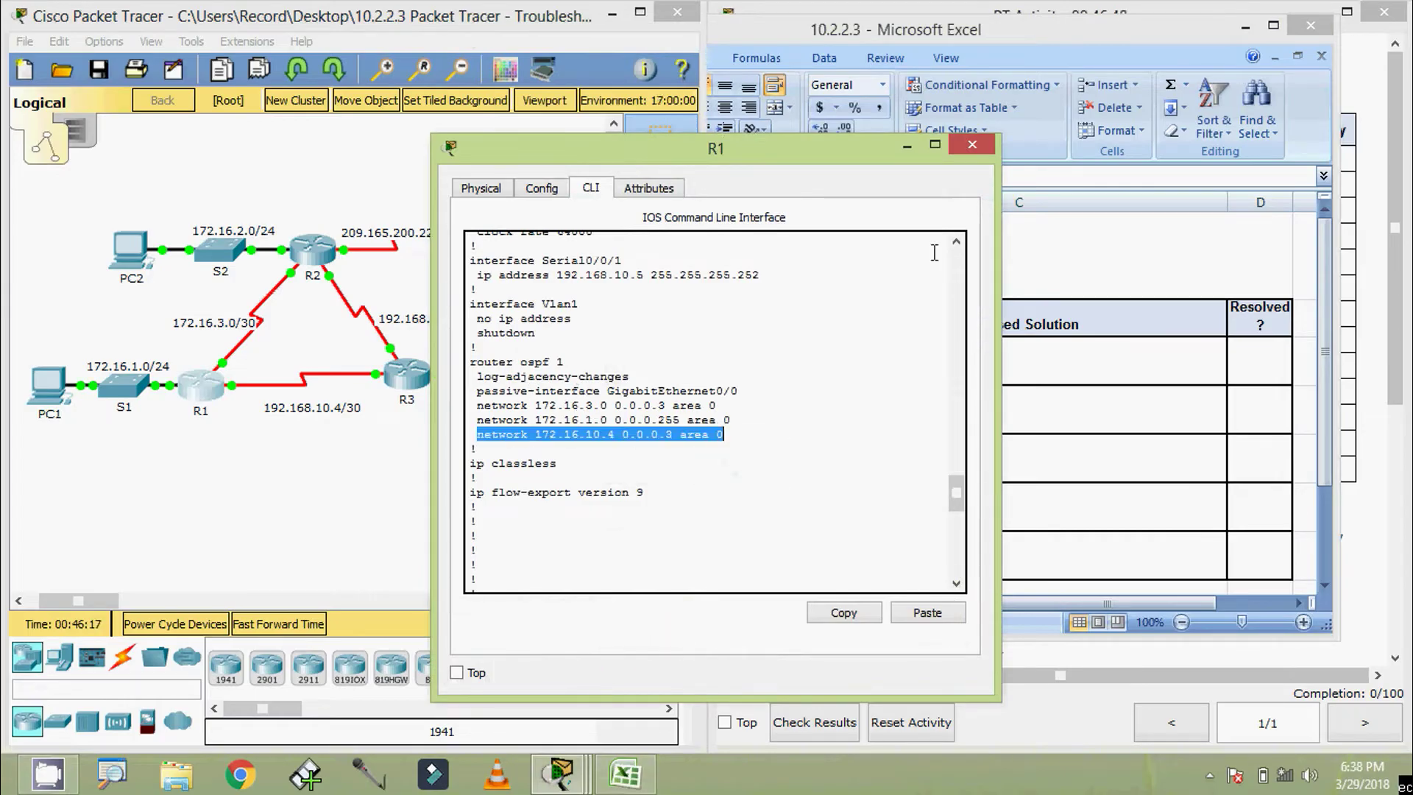
In the Excel documentation table, record "network 172.16.10.4 0.0.0.3 area 0 and replace 192.168.10.4 0.0.0.3 area0" as R1's proposed solution in C3.
click(908, 148)
click(925, 368)
double_click(930, 369)
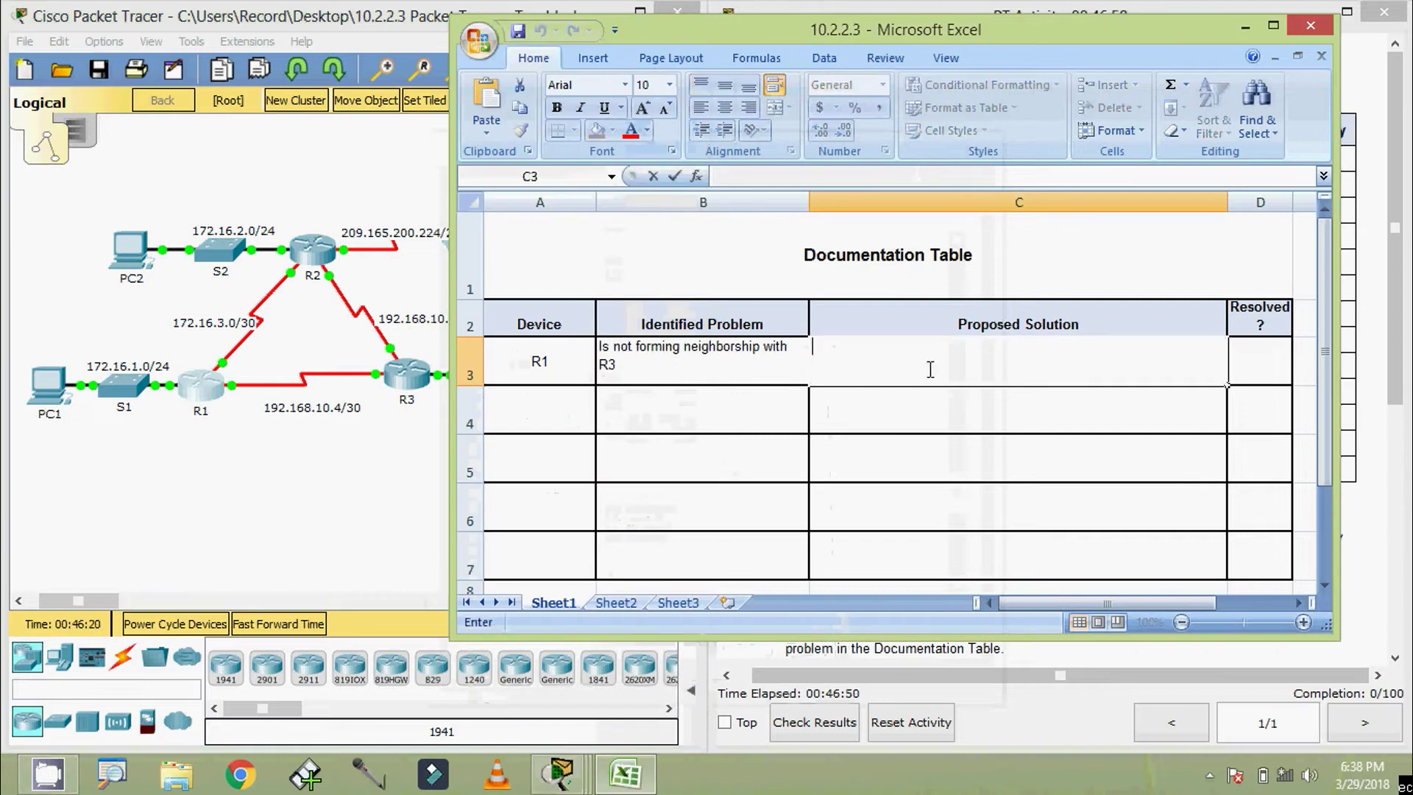
key(ctrl+v)
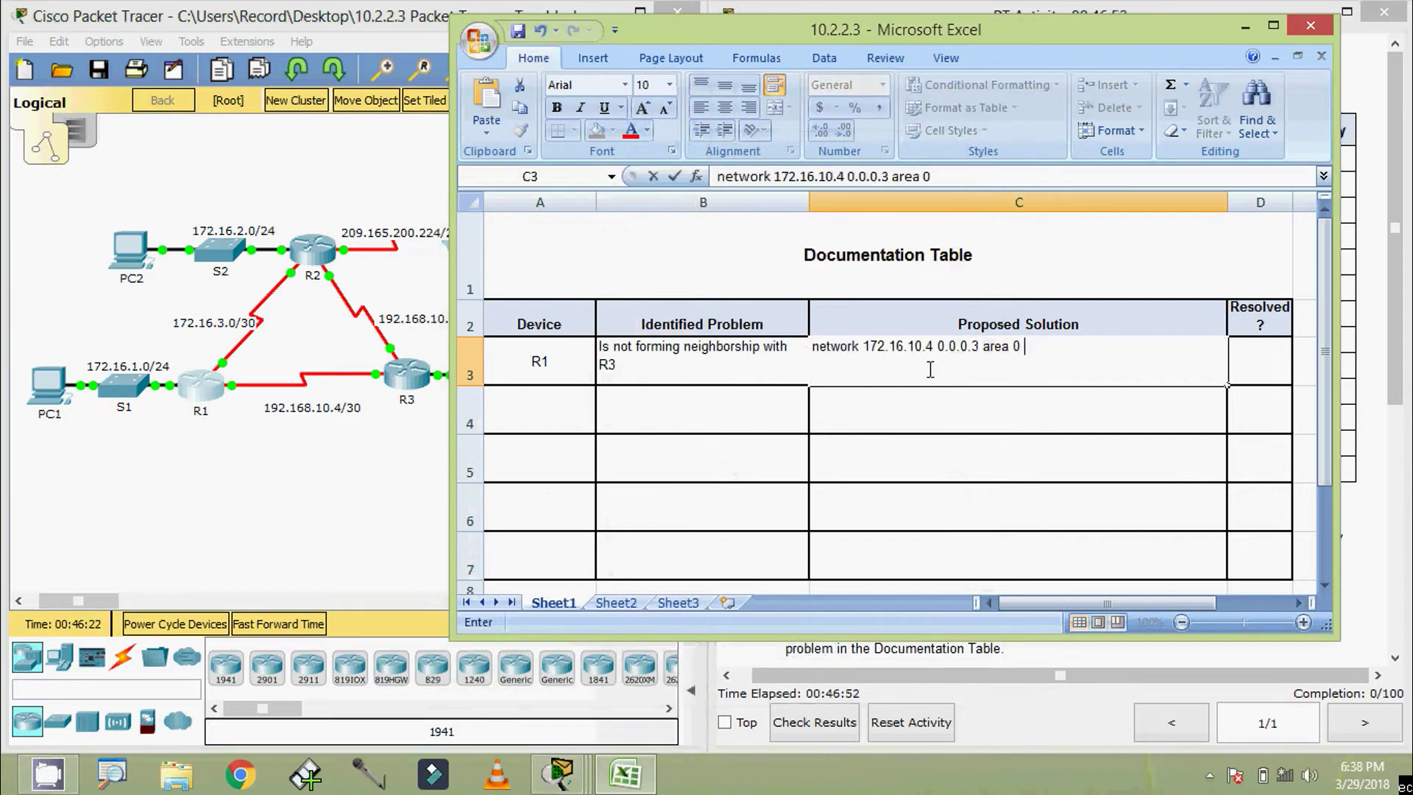
text(and replace)
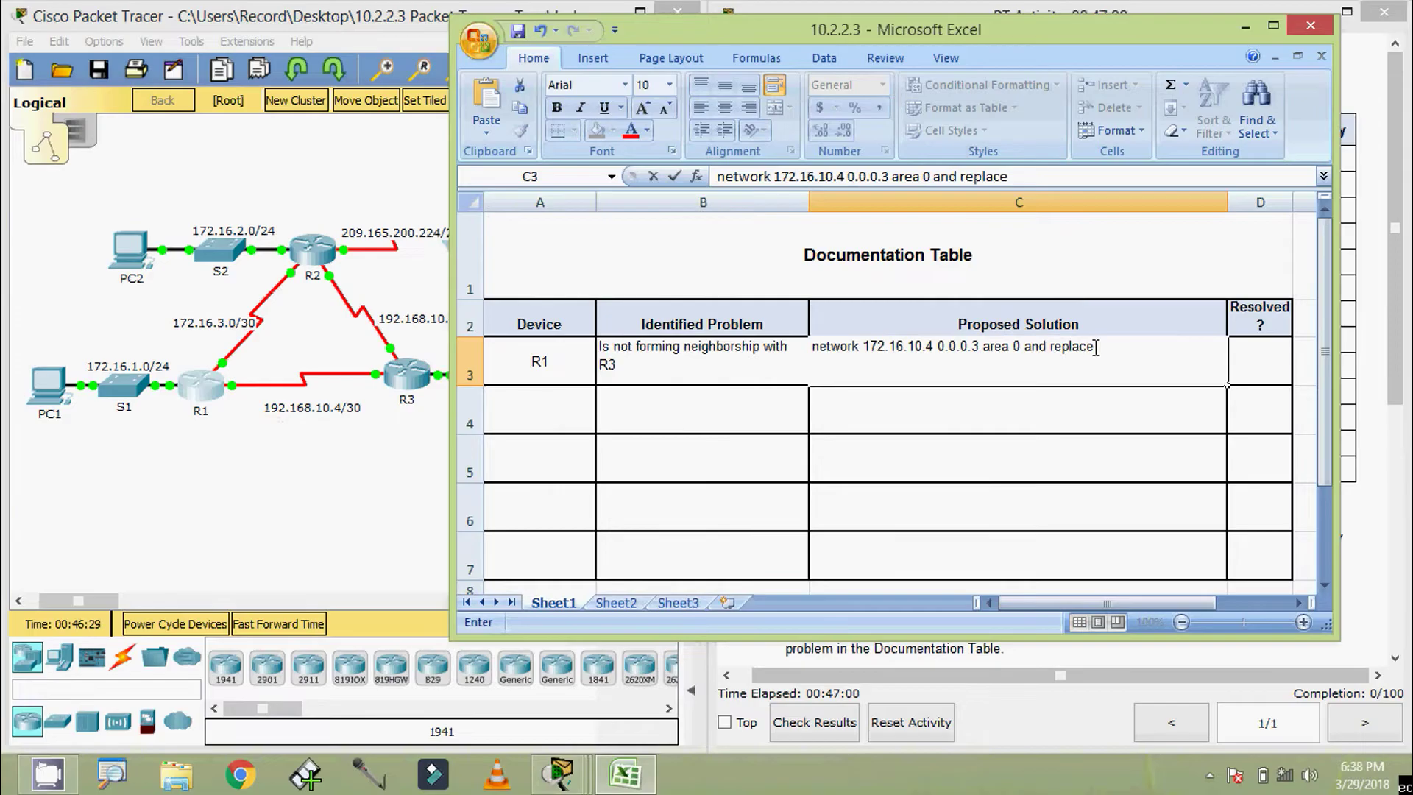
click(1137, 374)
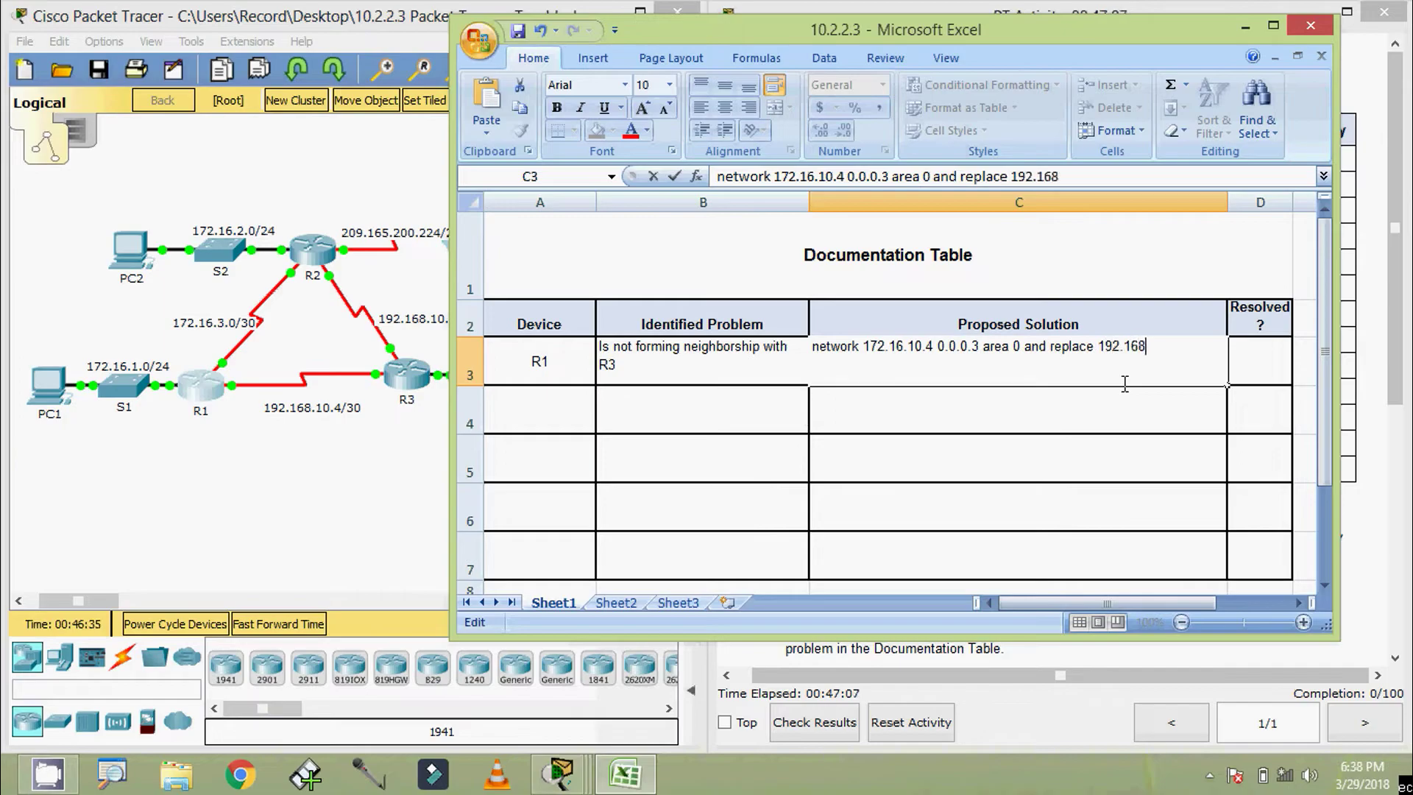
text(10.4)
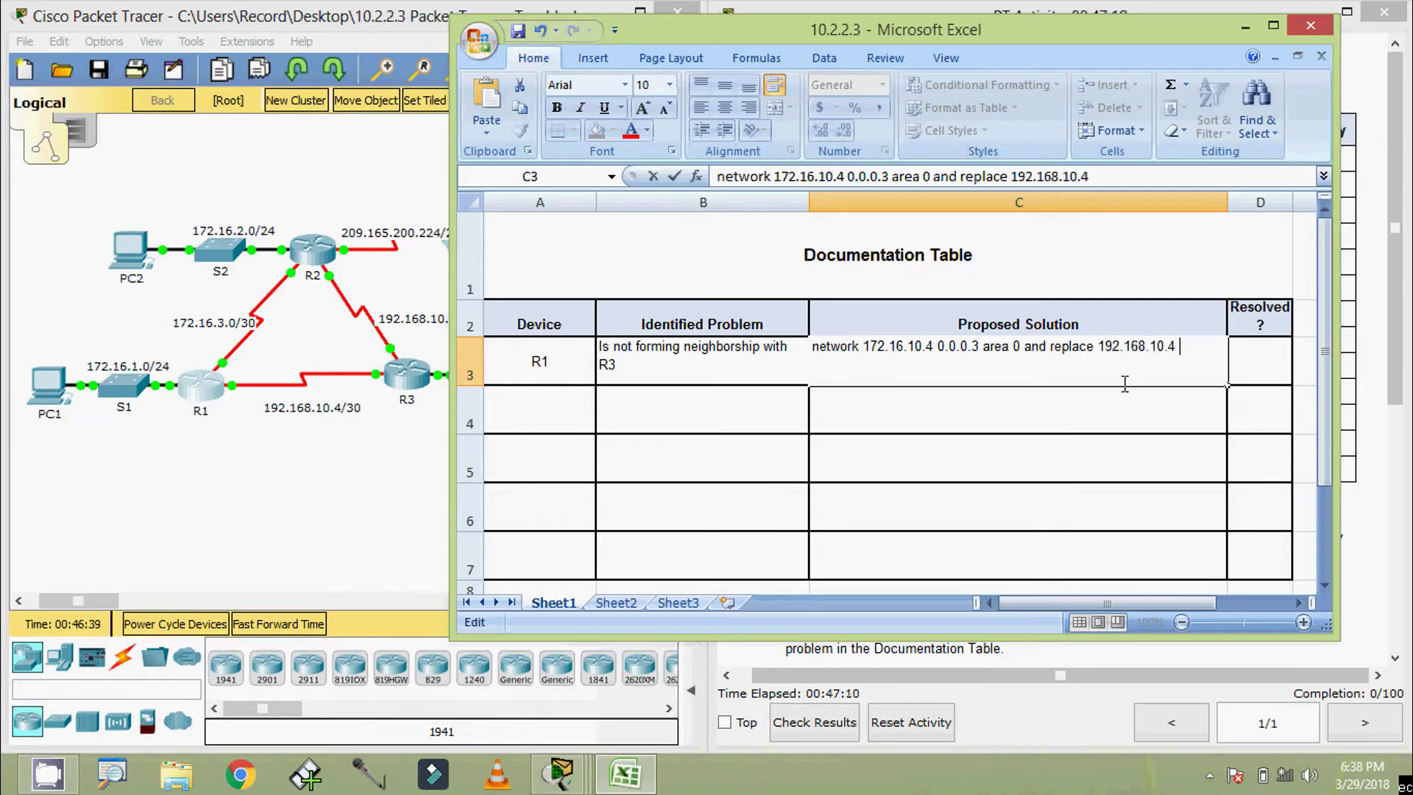
text( 0.0.0.3)
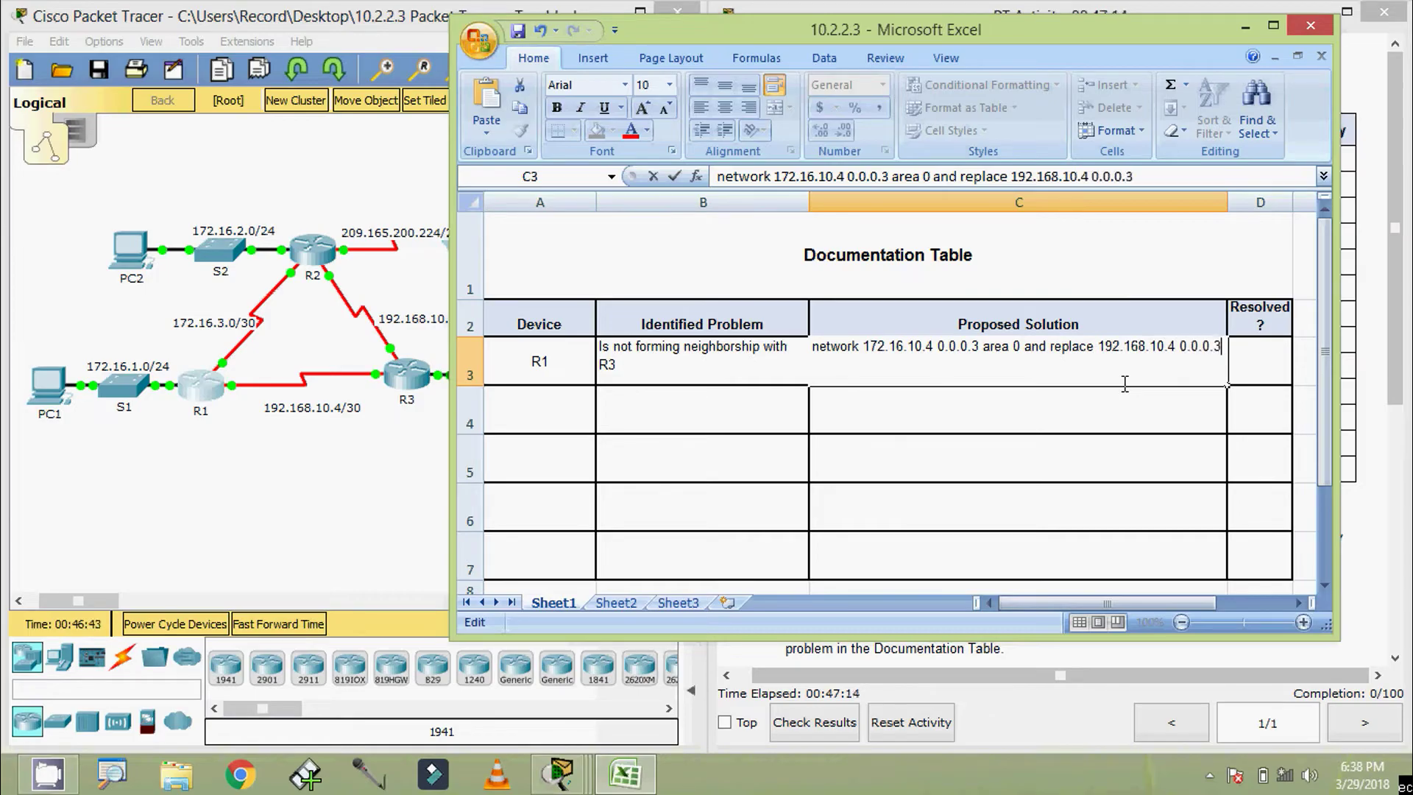
text( area)
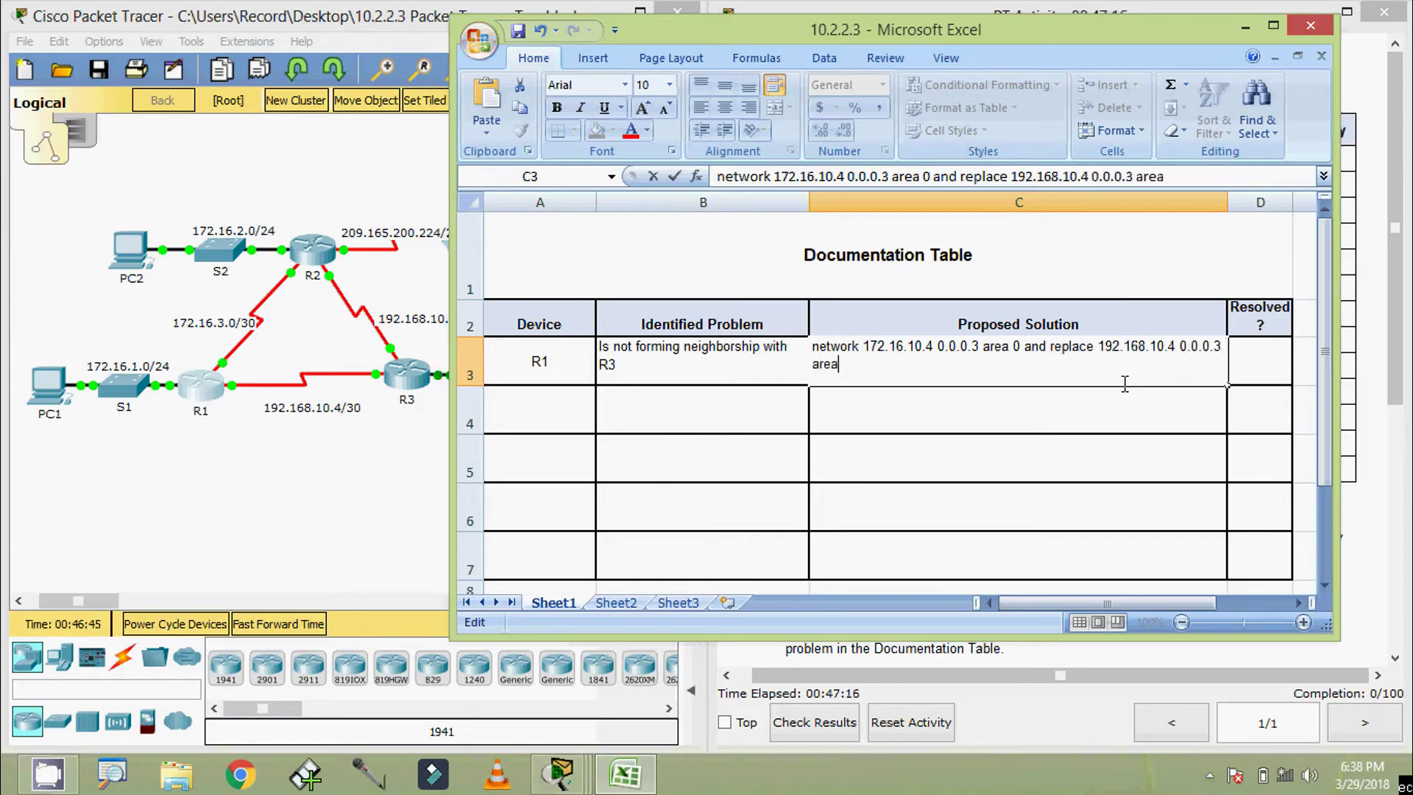
text(0)
key(Return)
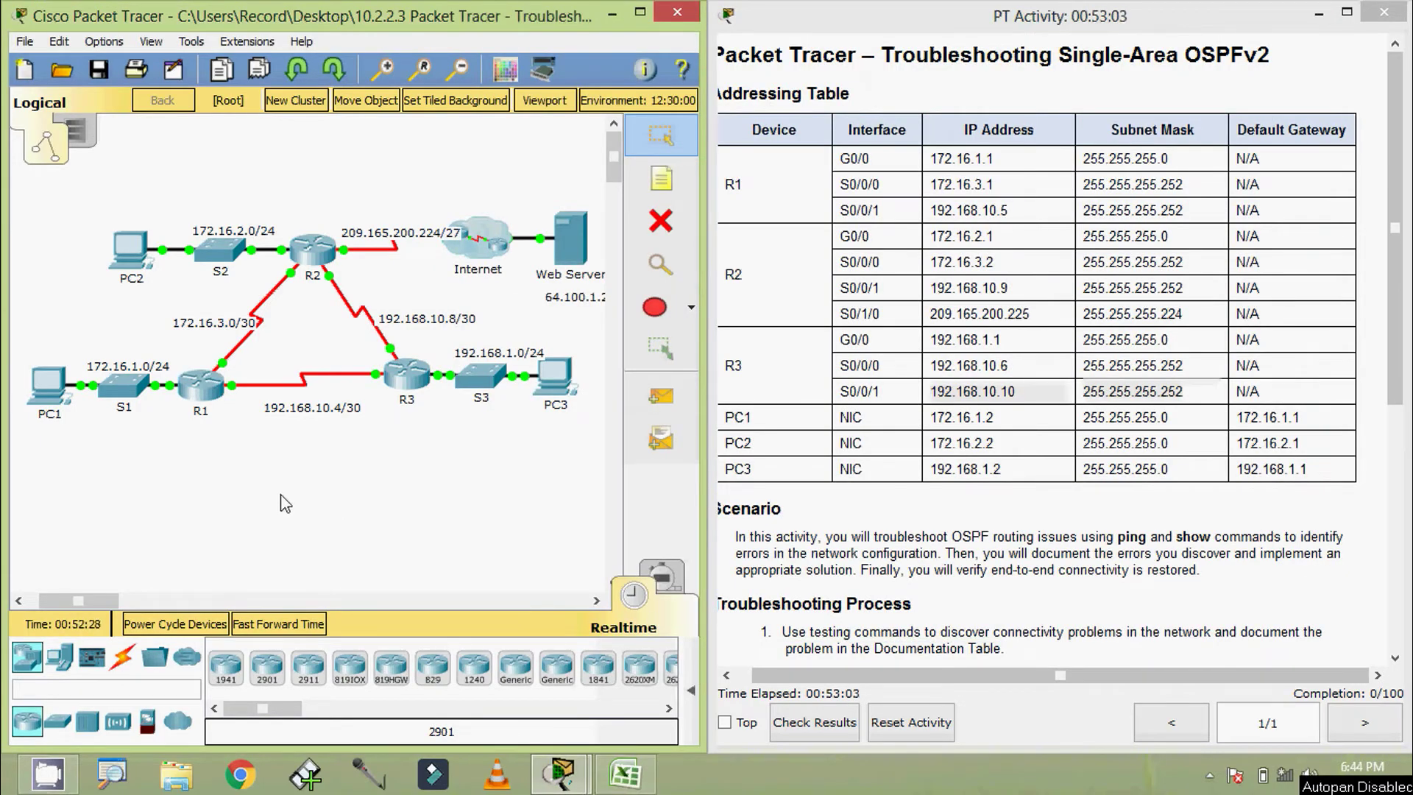
In Packet Tracer, copy the statement "network 172.16.10.4 0.0.0.3 area 0" from the configuration shown in R1's CLI.
click(212, 394)
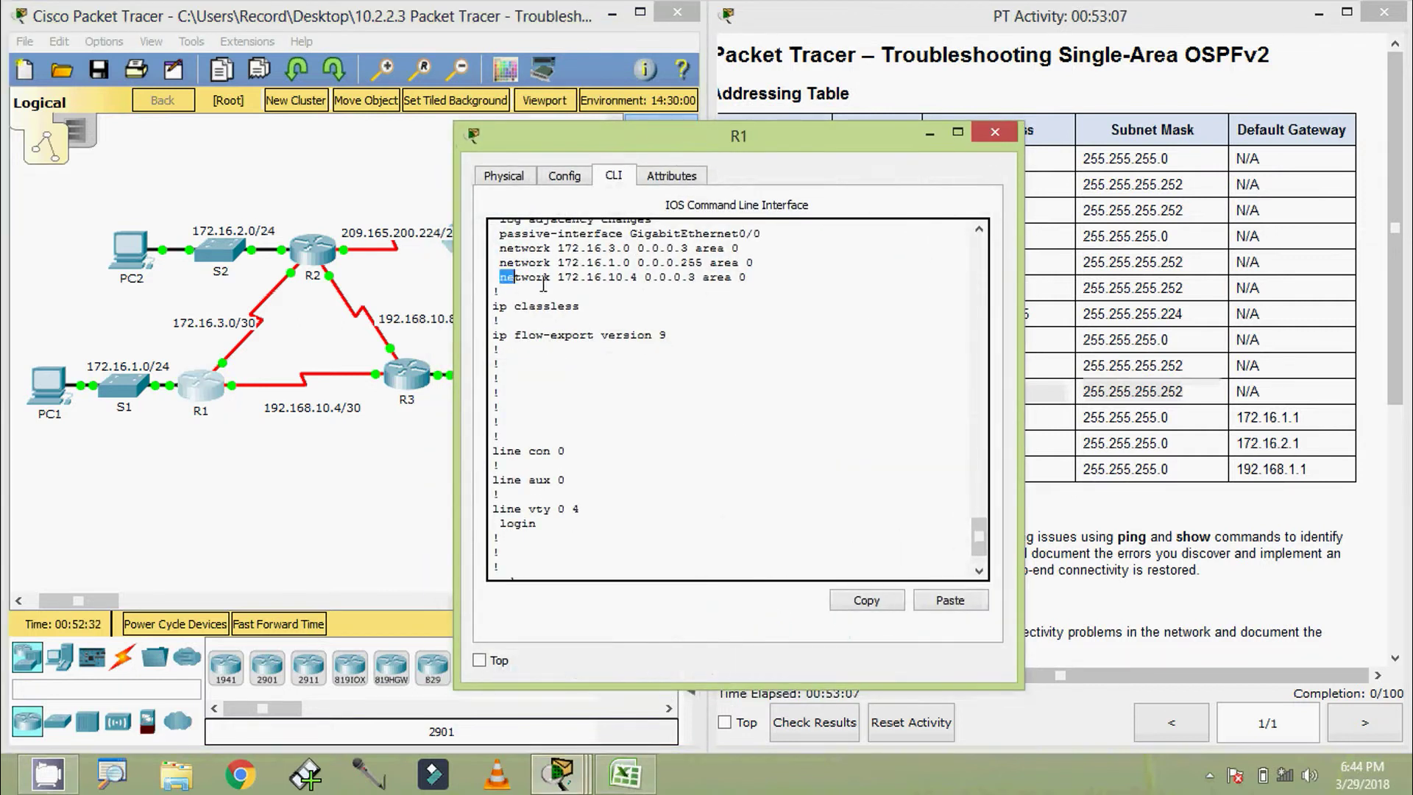
drag(500, 277, 752, 277)
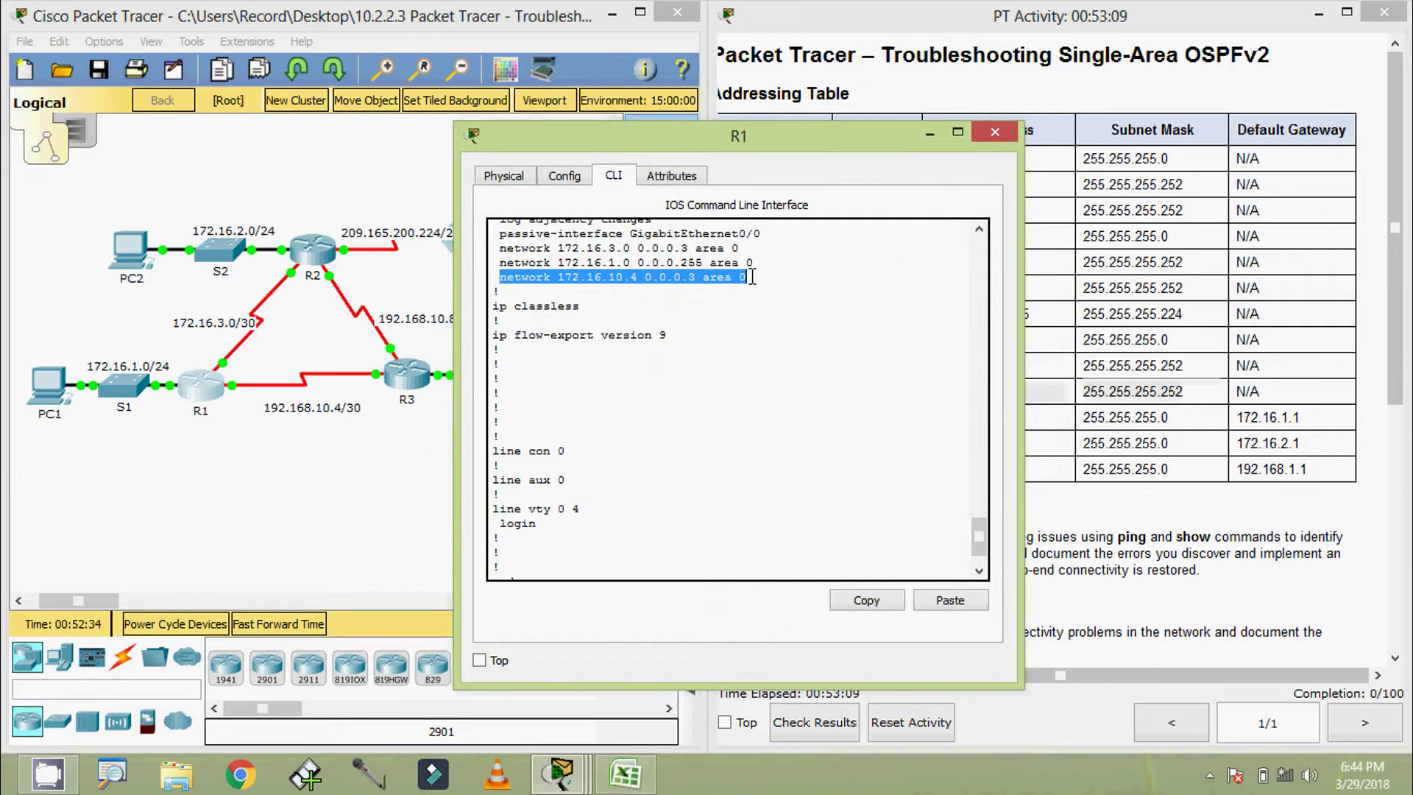
right_click(688, 281)
click(707, 289)
Enter global configuration mode on R1 with the configure terminal command.
key(space)
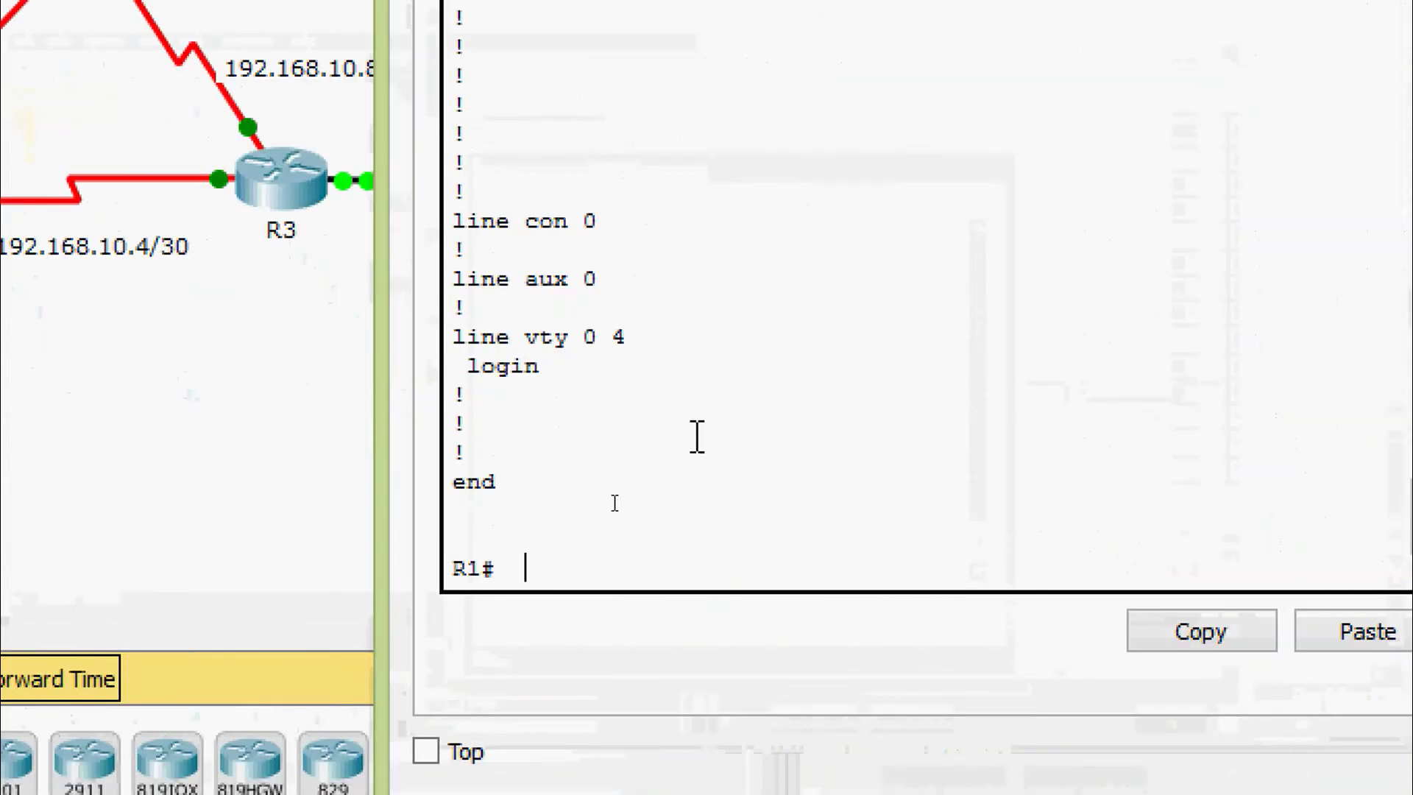
key(Return)
text(conf)
key(Tab)
text(t)
key(Tab)
key(Return)
key(Return)
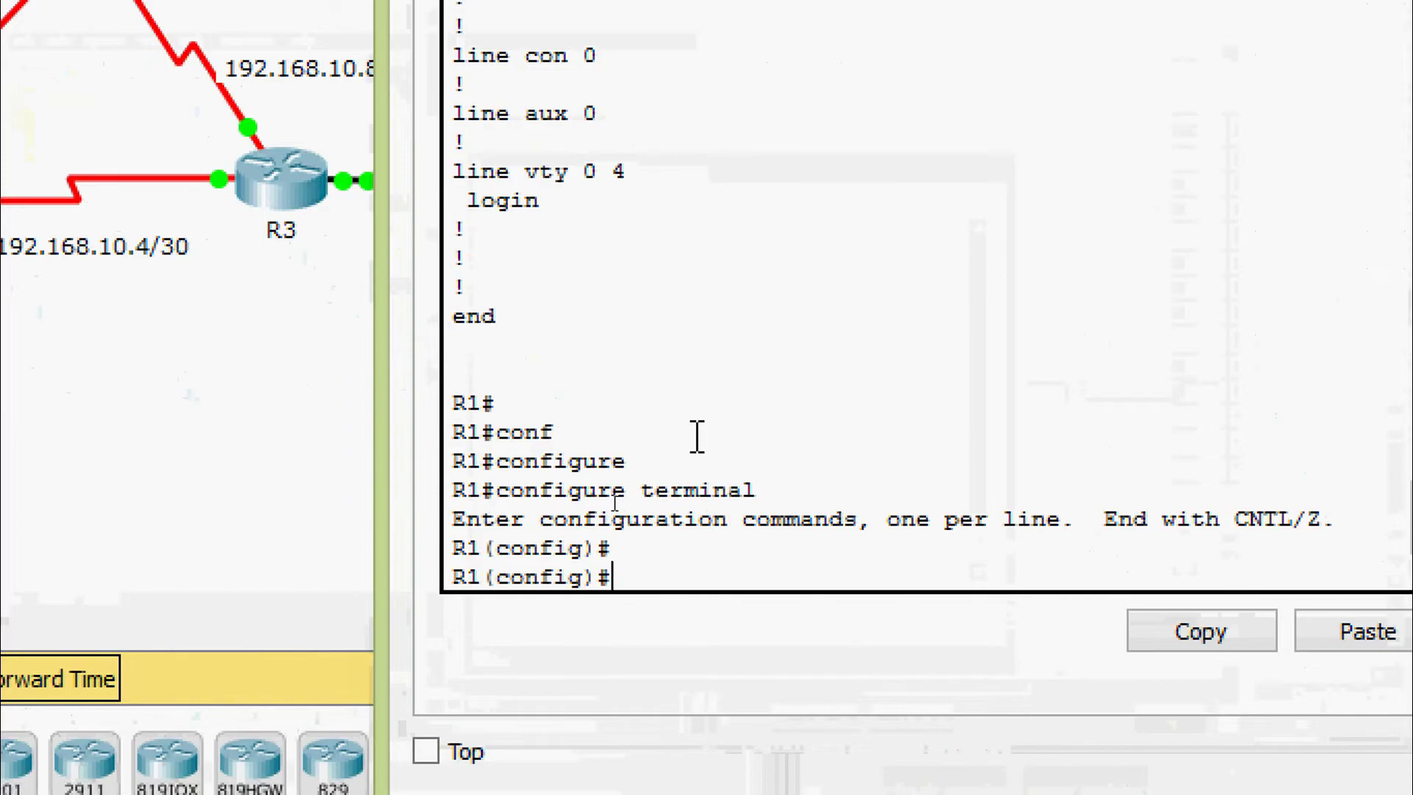
Under router ospf 1 on R1, remove the statement "network 172.16.10.4 0.0.0.3 area 0" with its no form.
text(rou)
key(Tab)
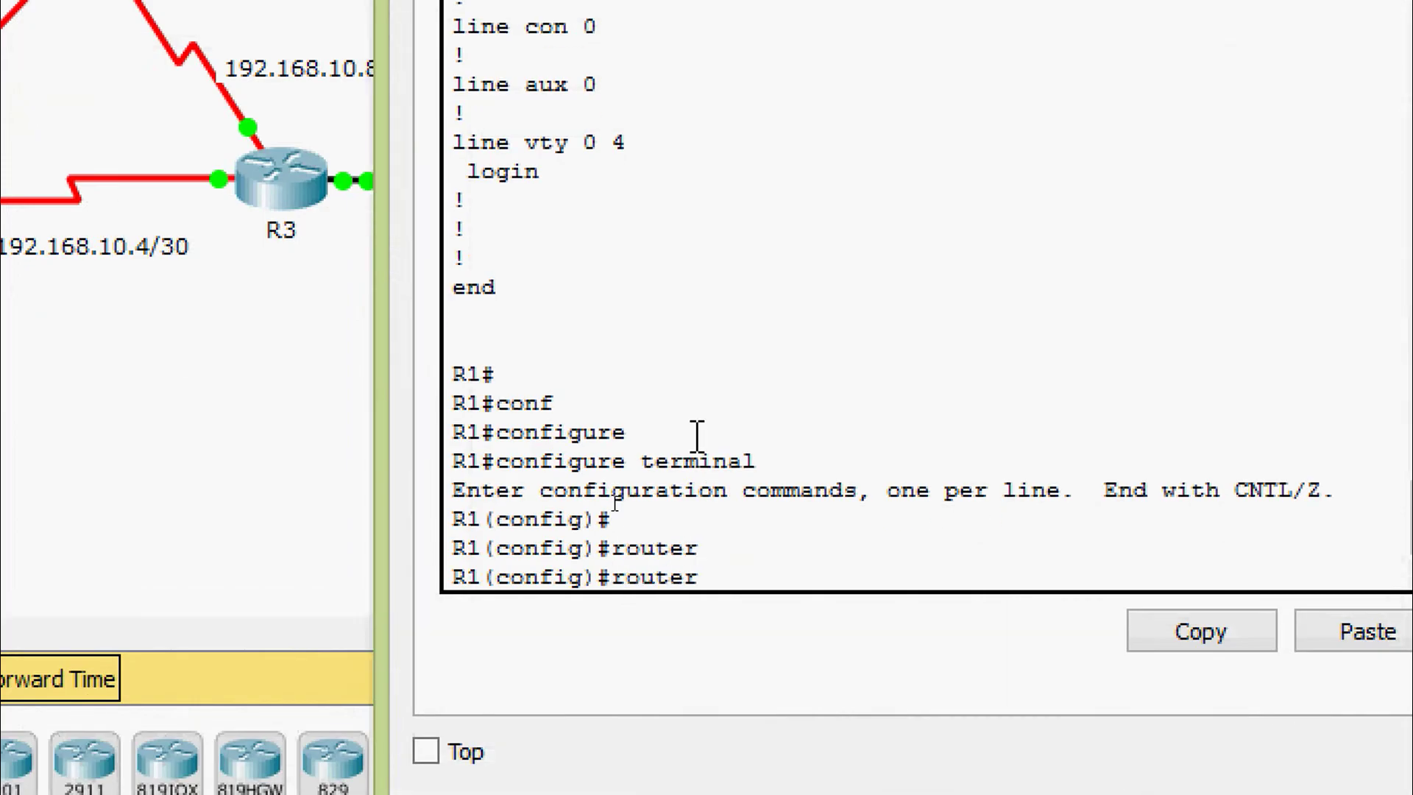
text(os)
key(Tab)
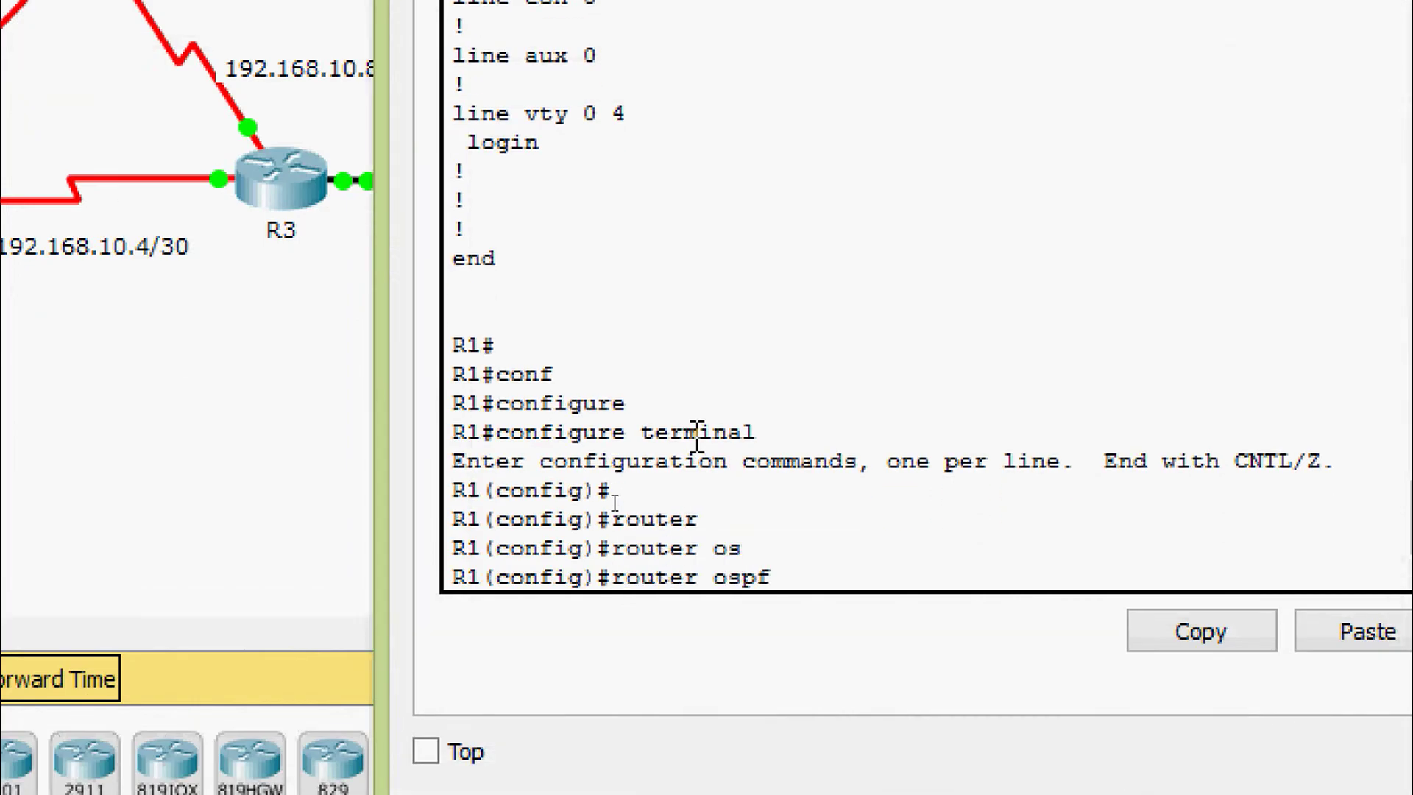
text(?)
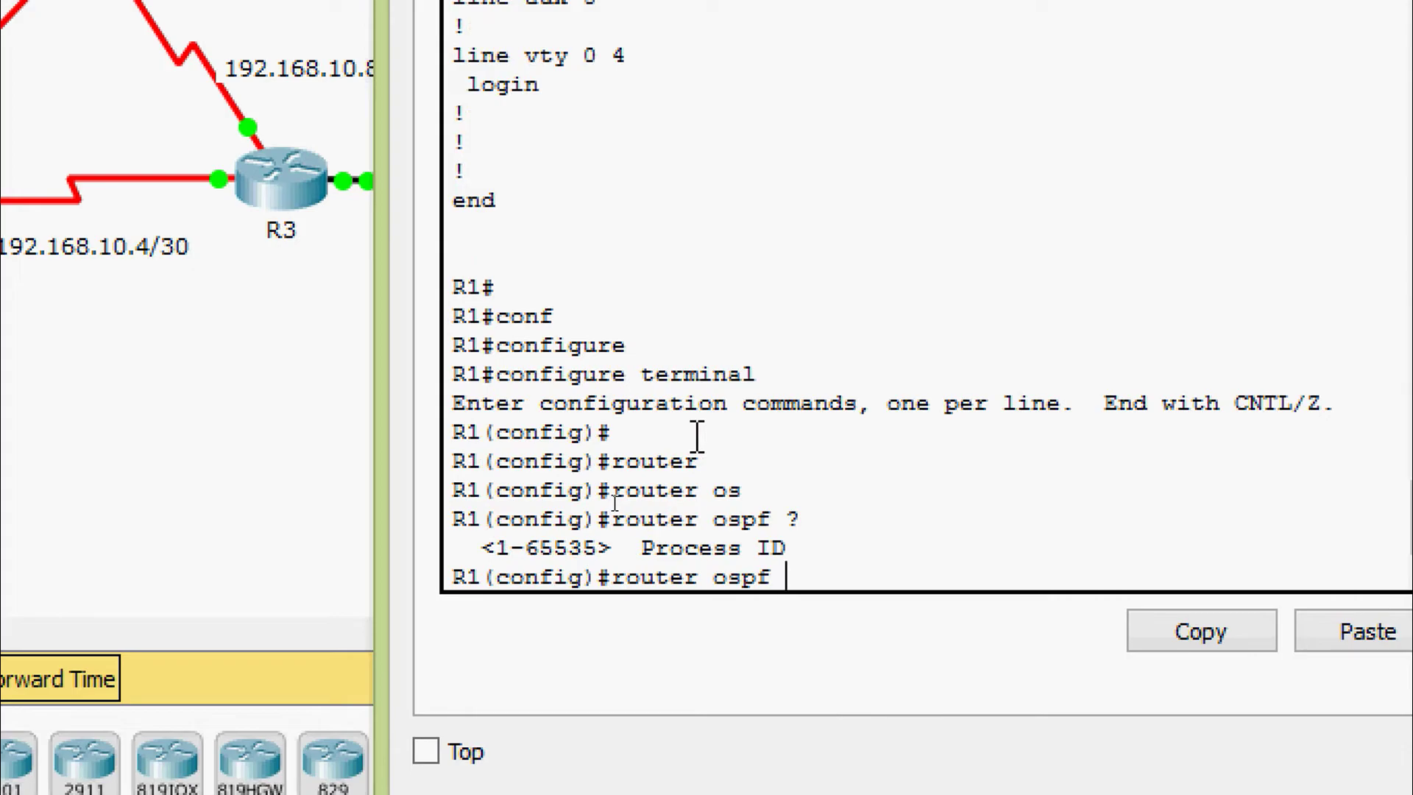
text(1)
key(Return)
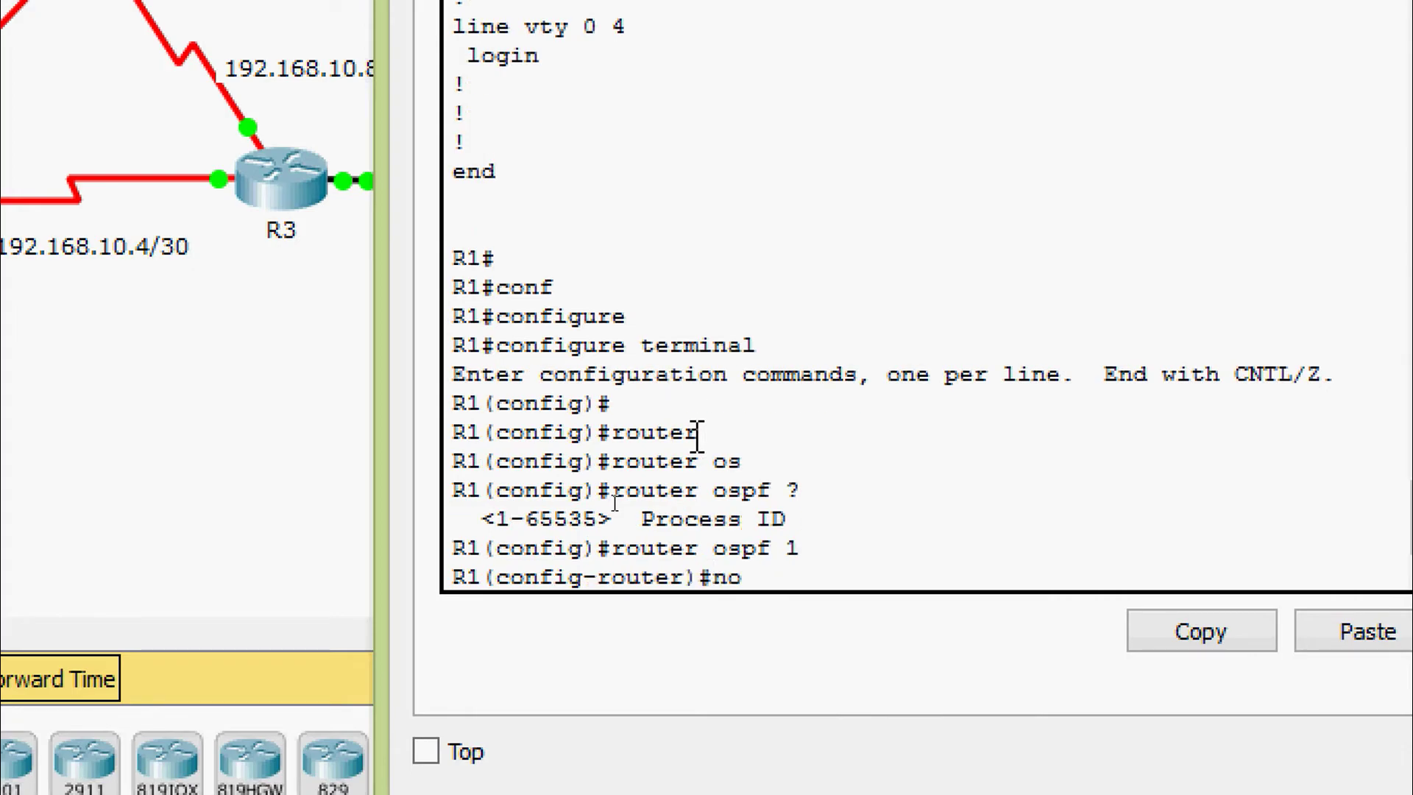
right_click(793, 571)
text(no)
click(845, 654)
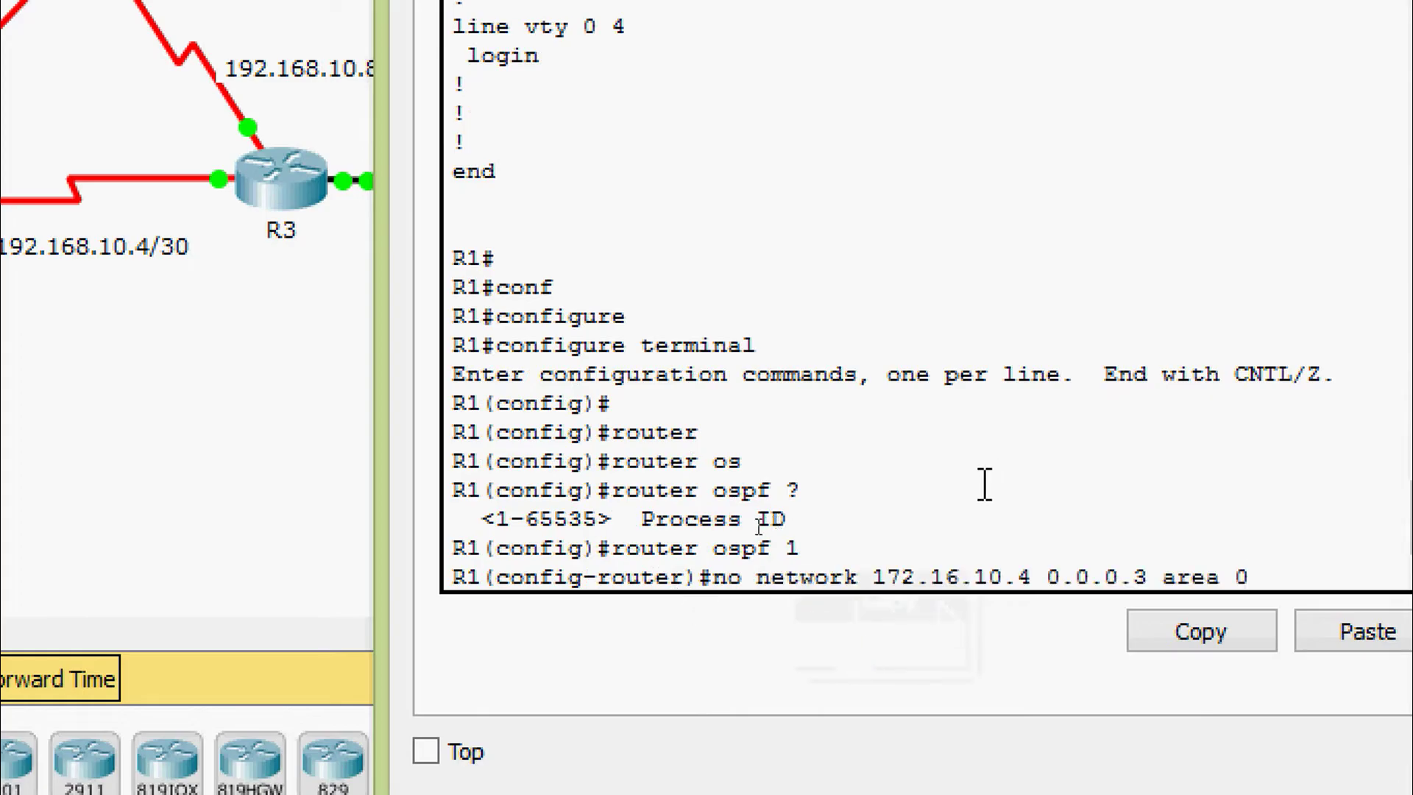
key(Return)
Add "network 192.168.10.4 0.0.0.3 area 0" to R1's OSPF process 1.
text(net)
key(Tab)
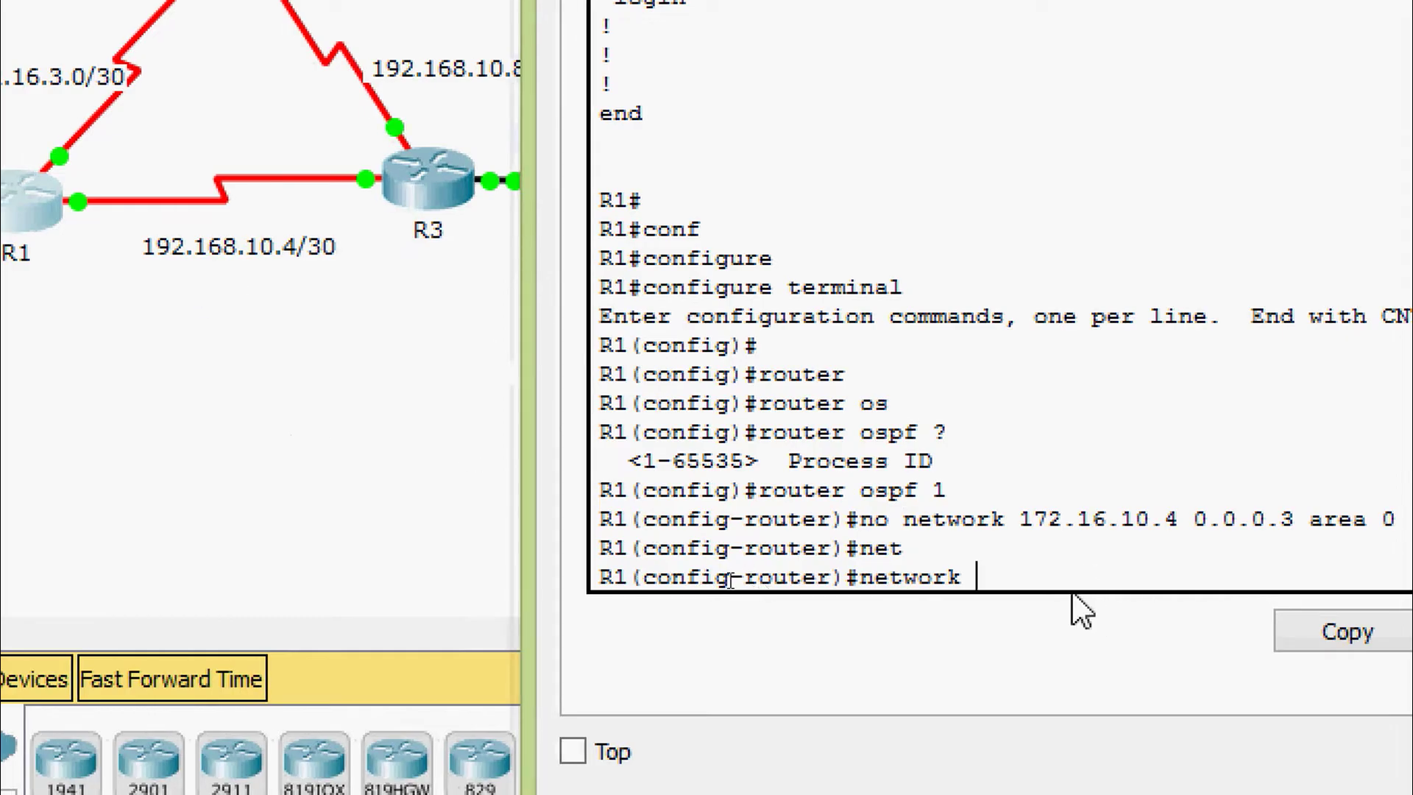
text(192.168)
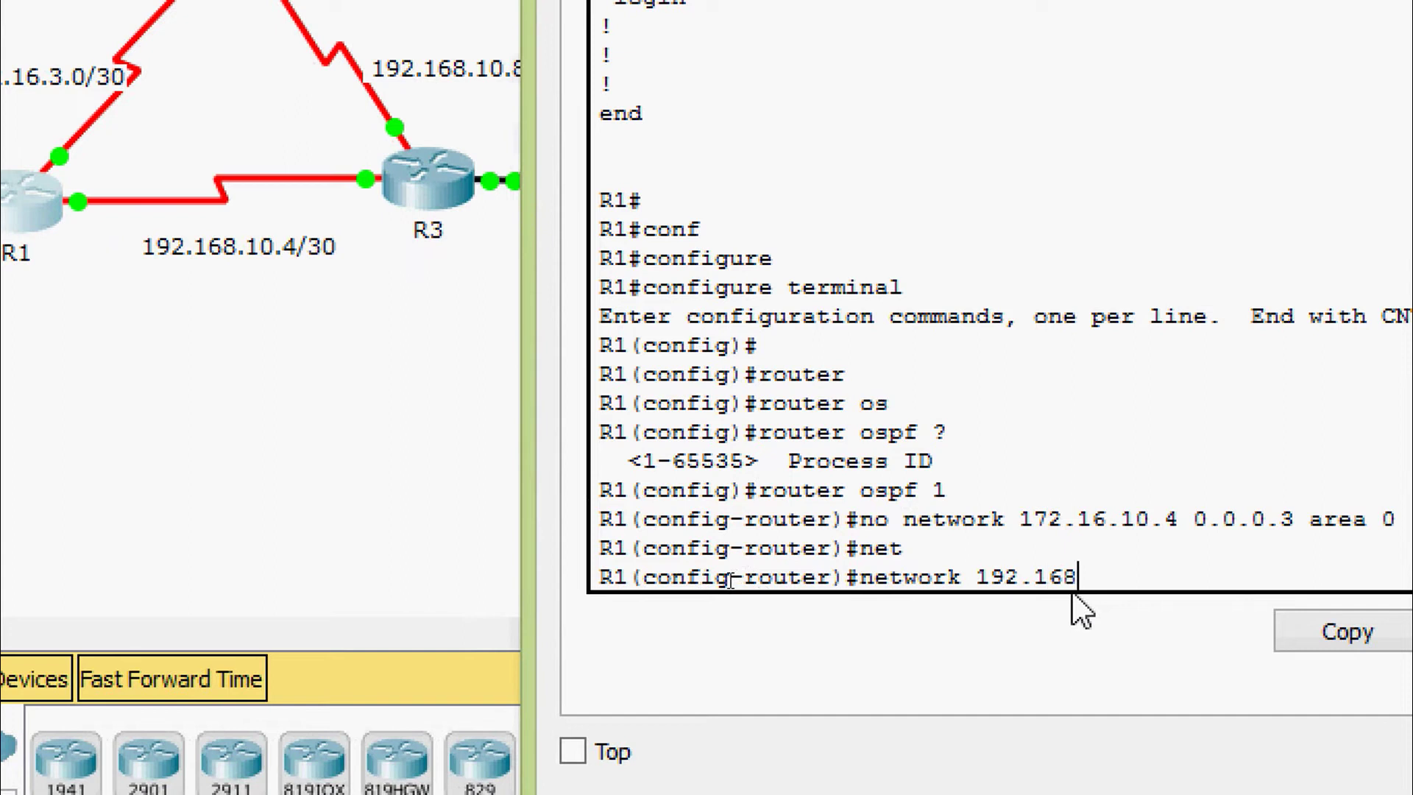
text(.10.4 0.0.0.3)
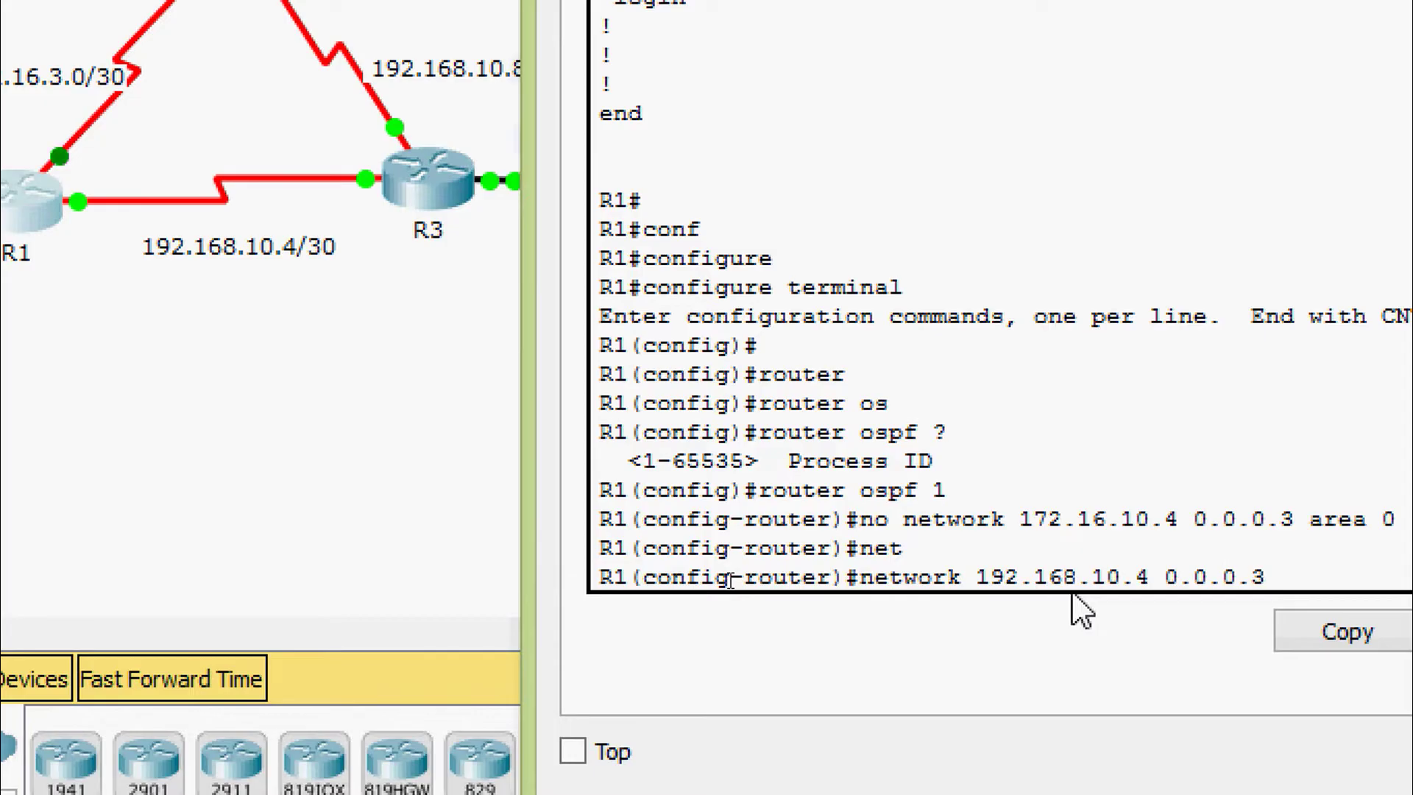
text( are)
key(Tab)
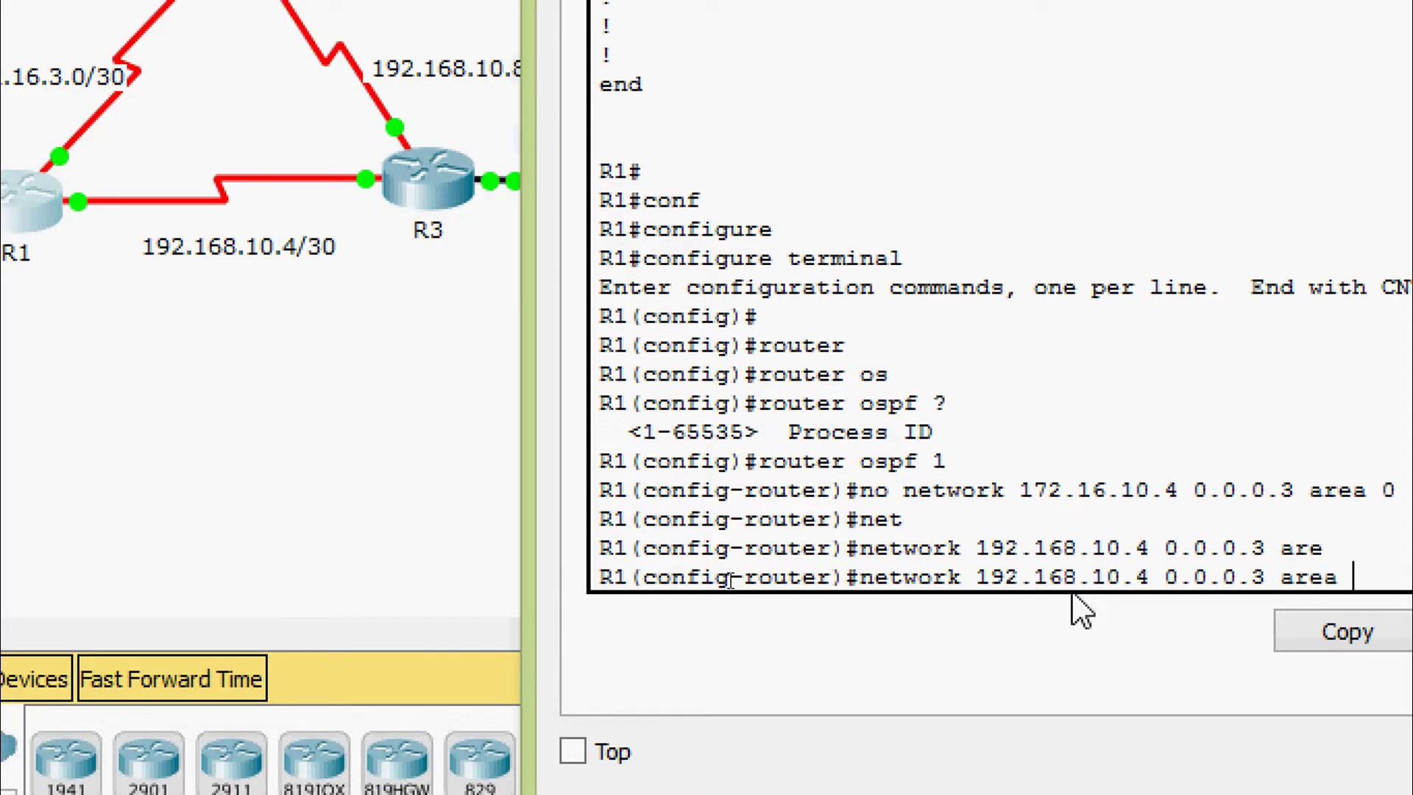
text(0)
key(Return)
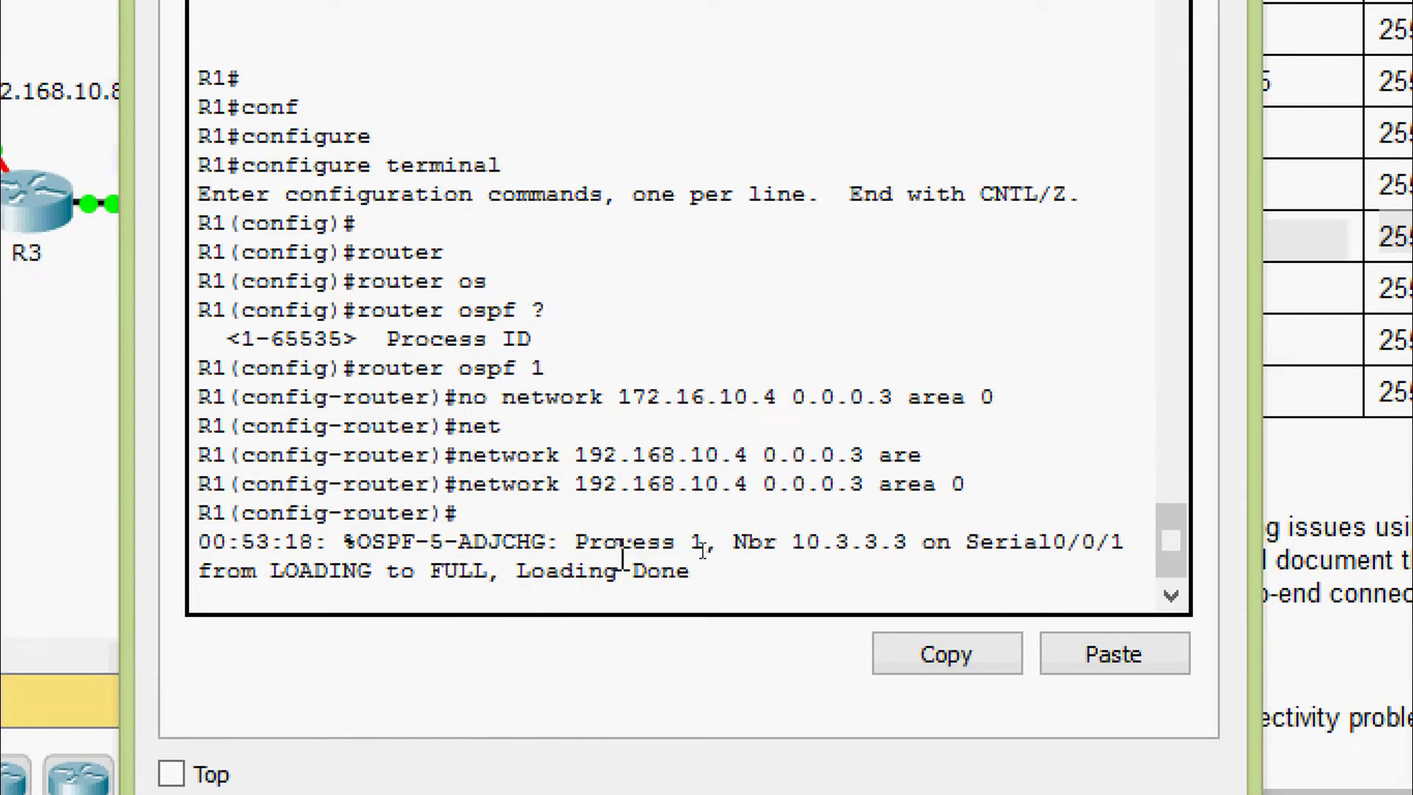
Verify R1's OSPF adjacencies by running "do show ip ospf nei" and examining the neighbor IDs of R2 and R3.
drag(720, 545, 932, 551)
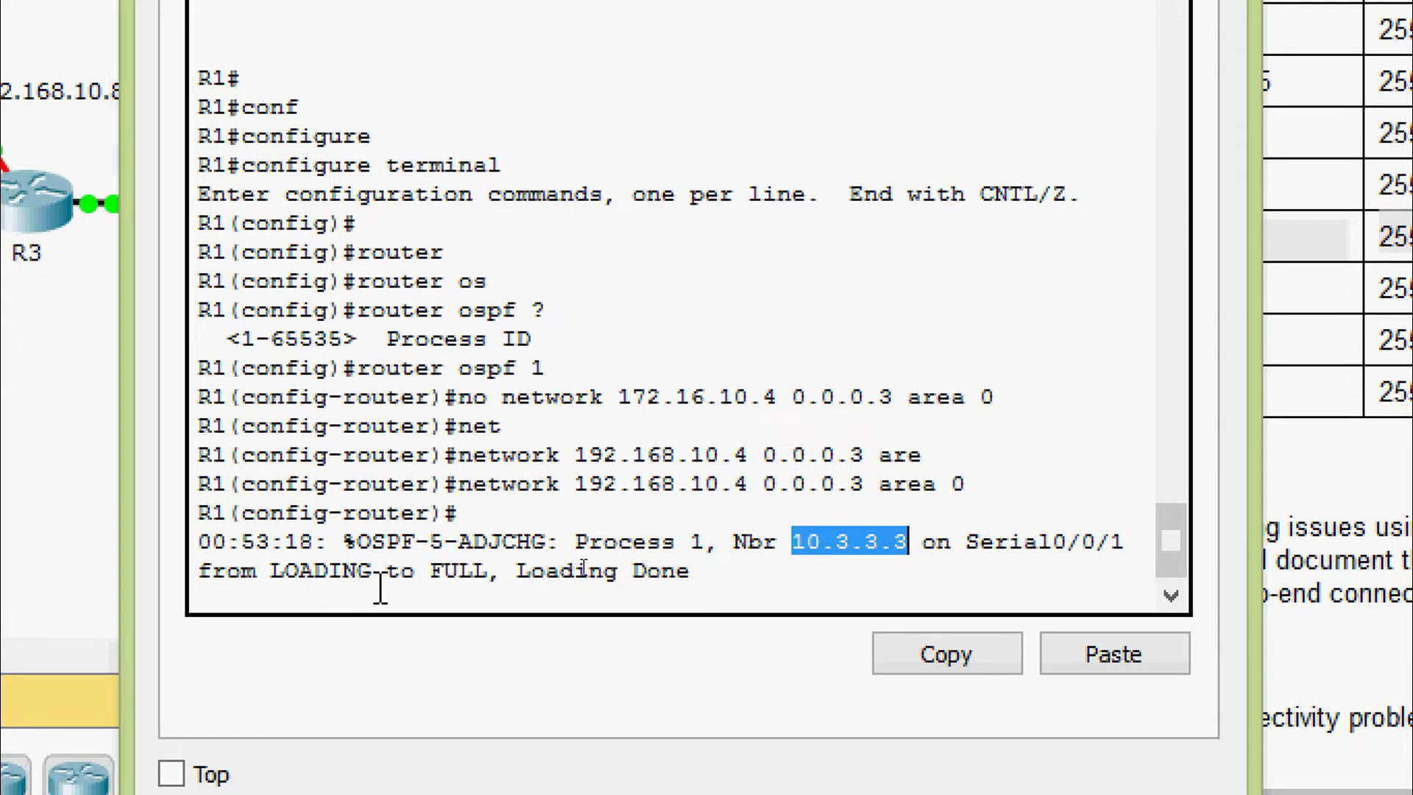
click(703, 578)
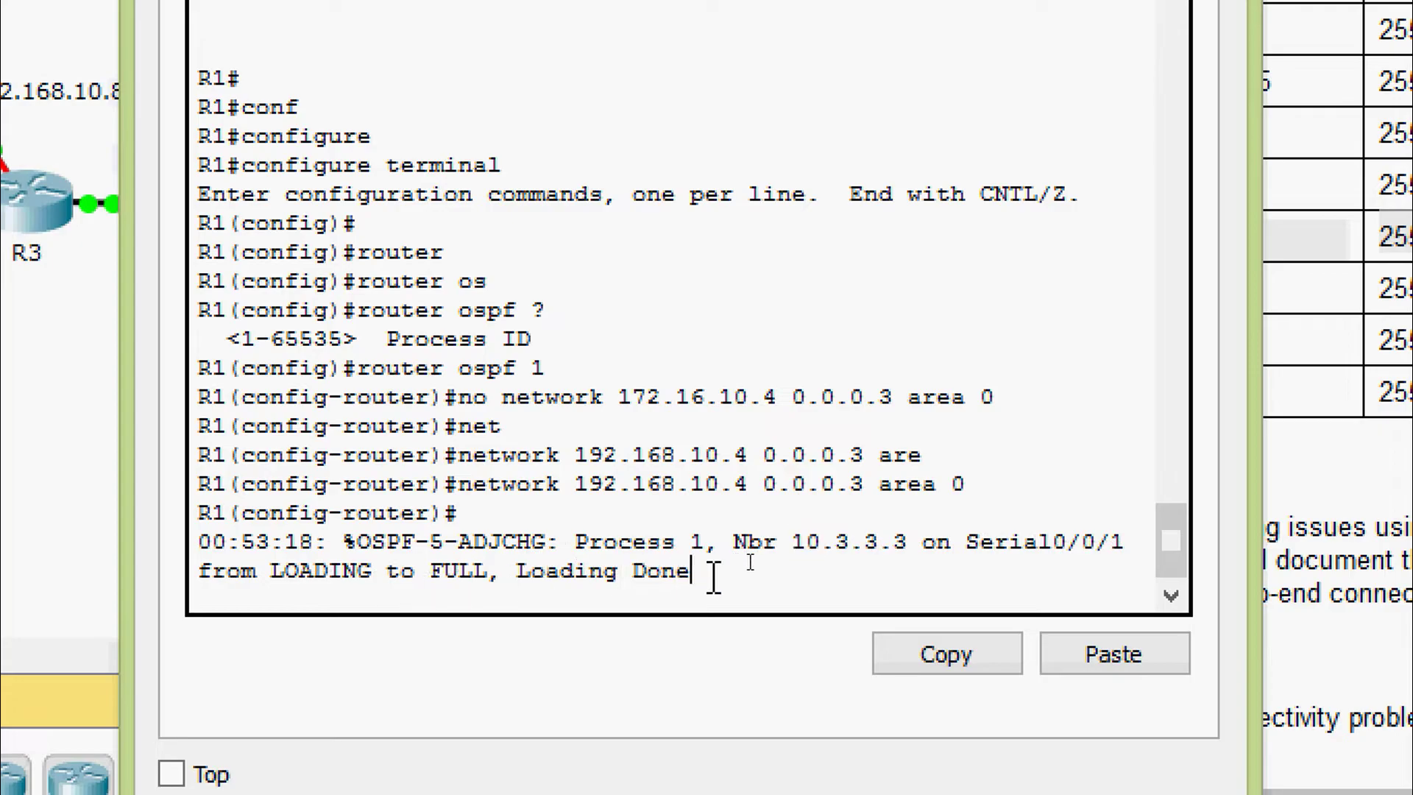
key(Return)
key(Return)
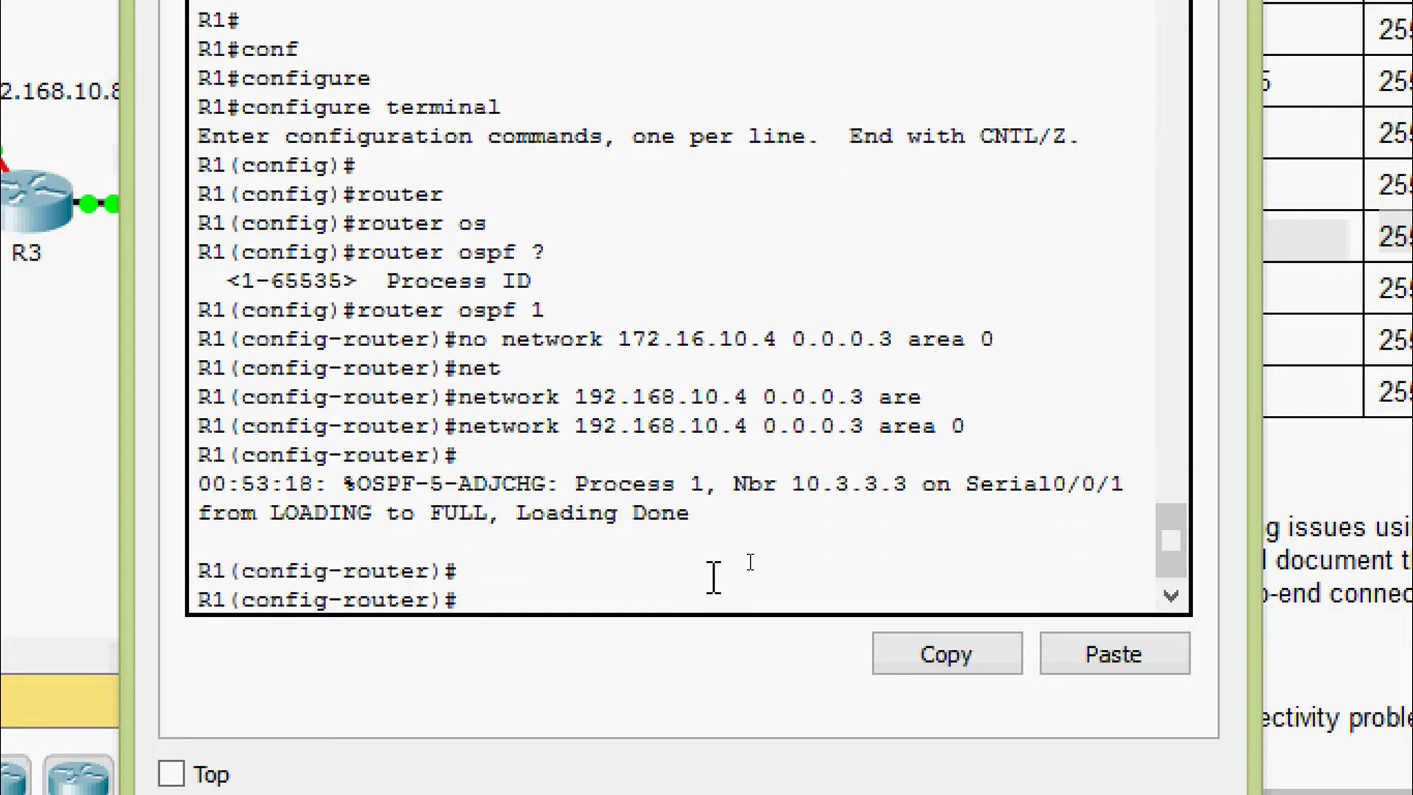
text(do sho)
key(Tab)
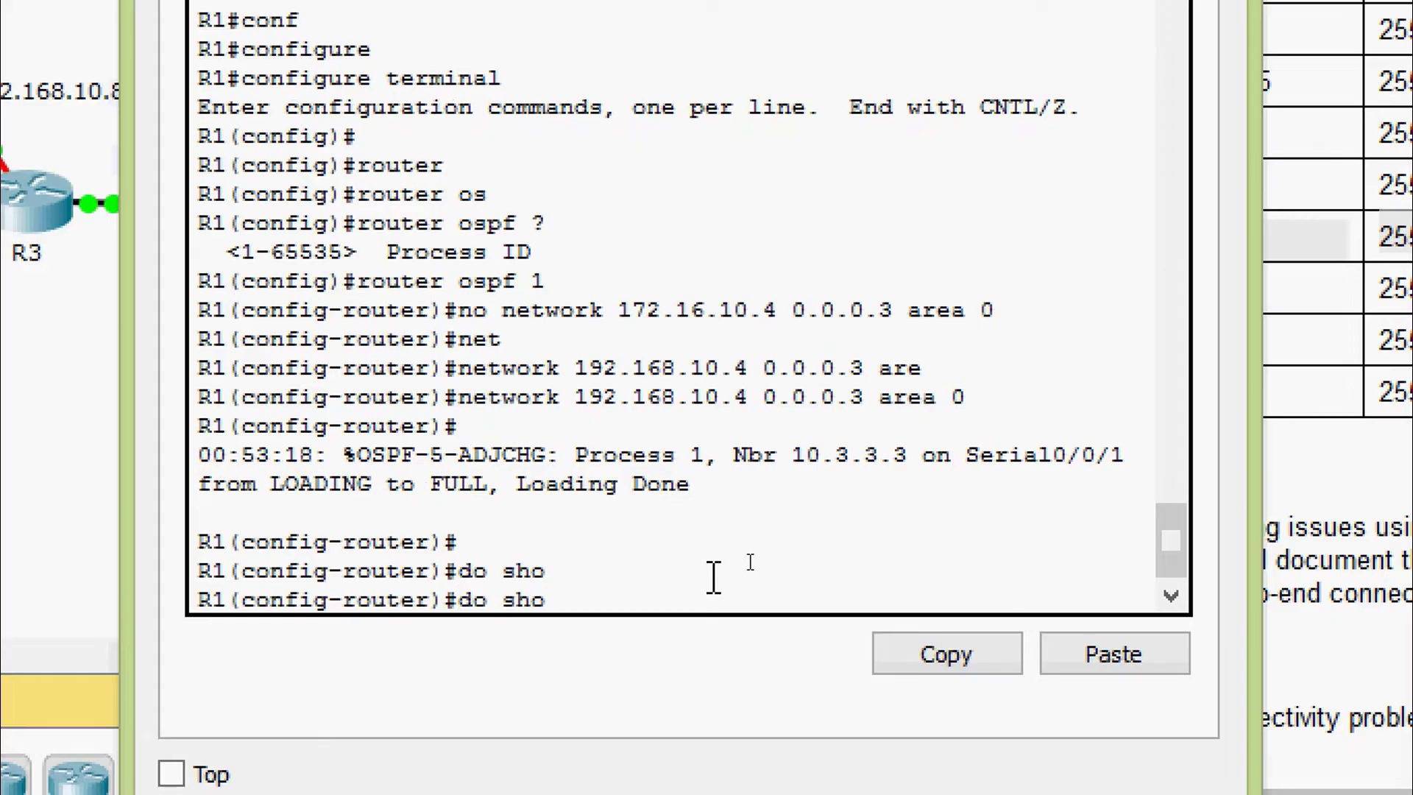
text(w ip ospf)
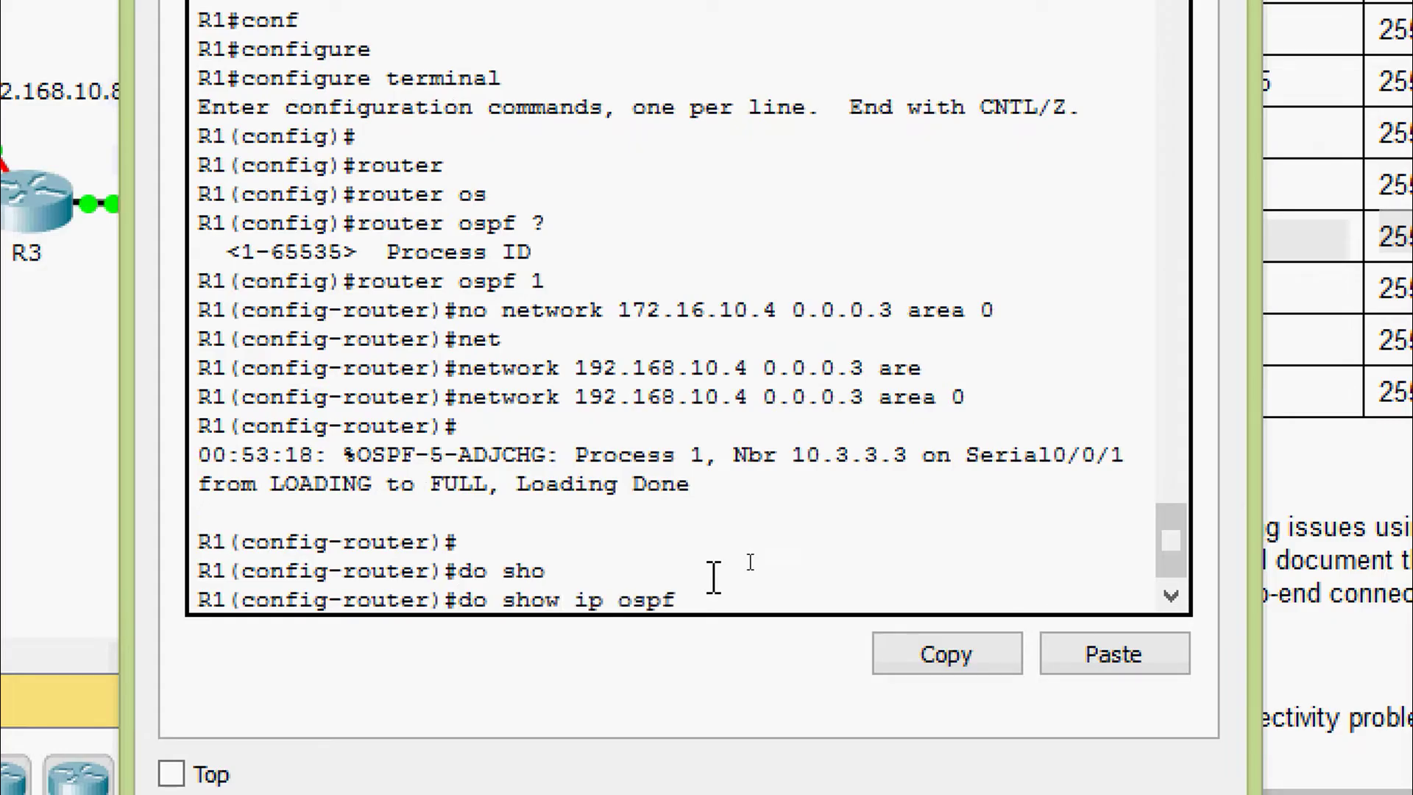
text( nei)
key(Return)
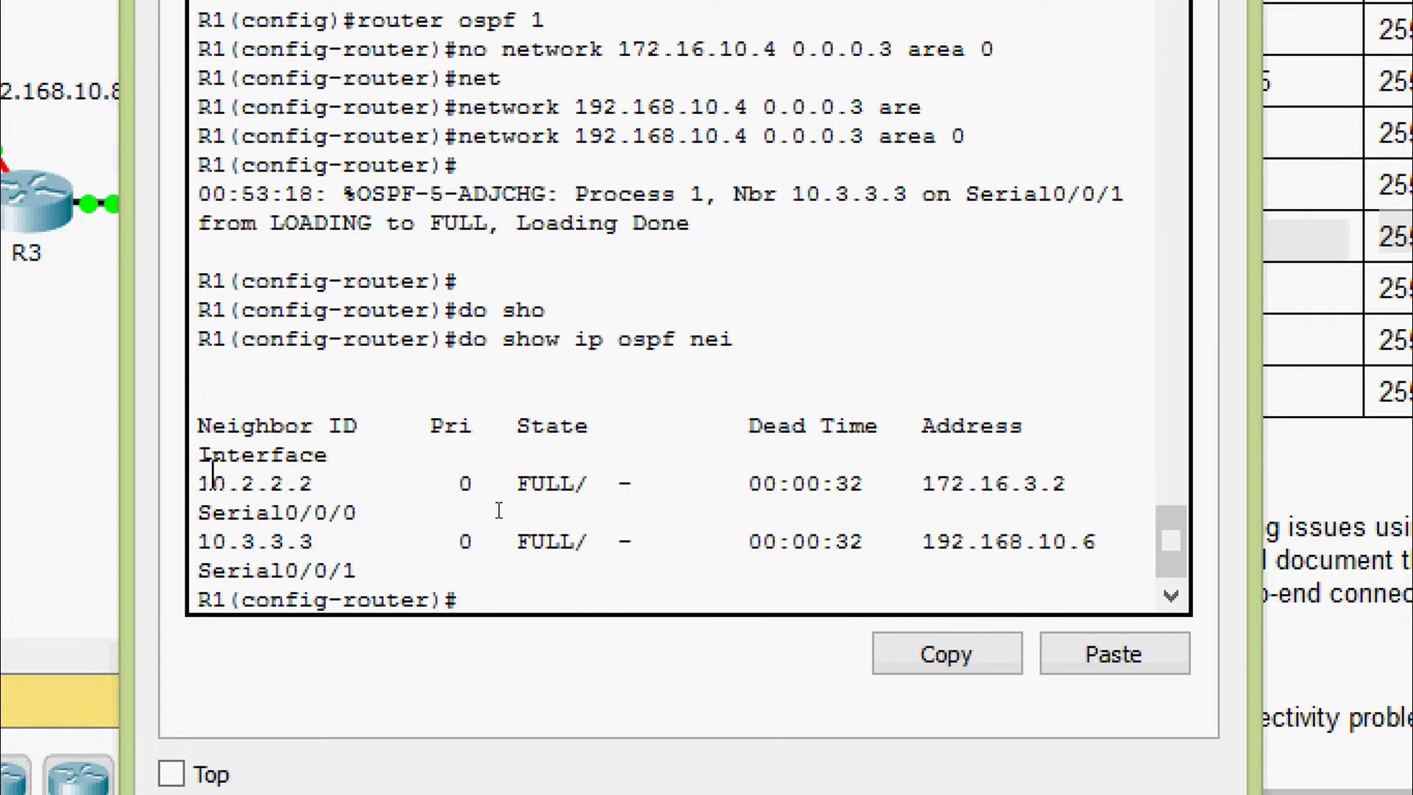
drag(201, 484, 329, 486)
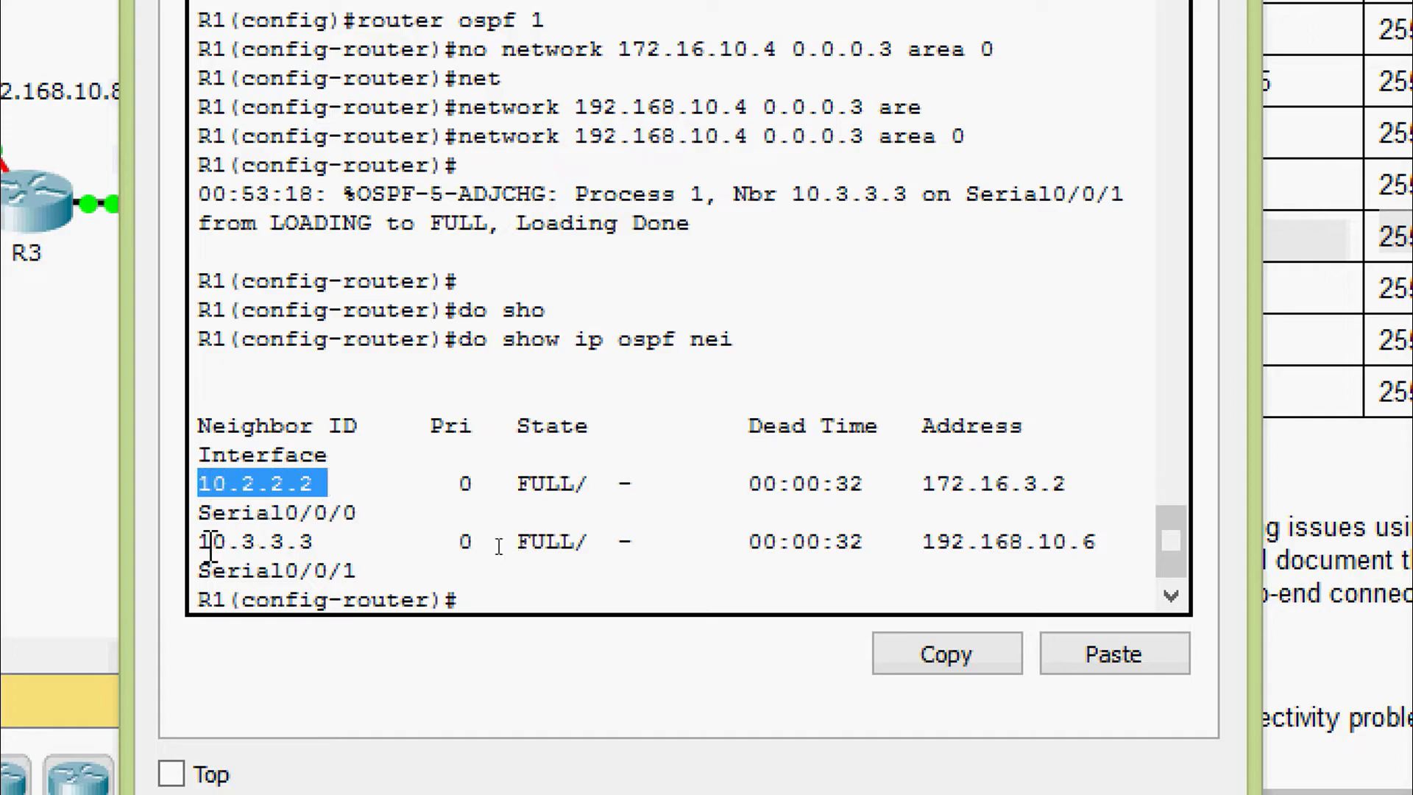
drag(205, 544, 344, 548)
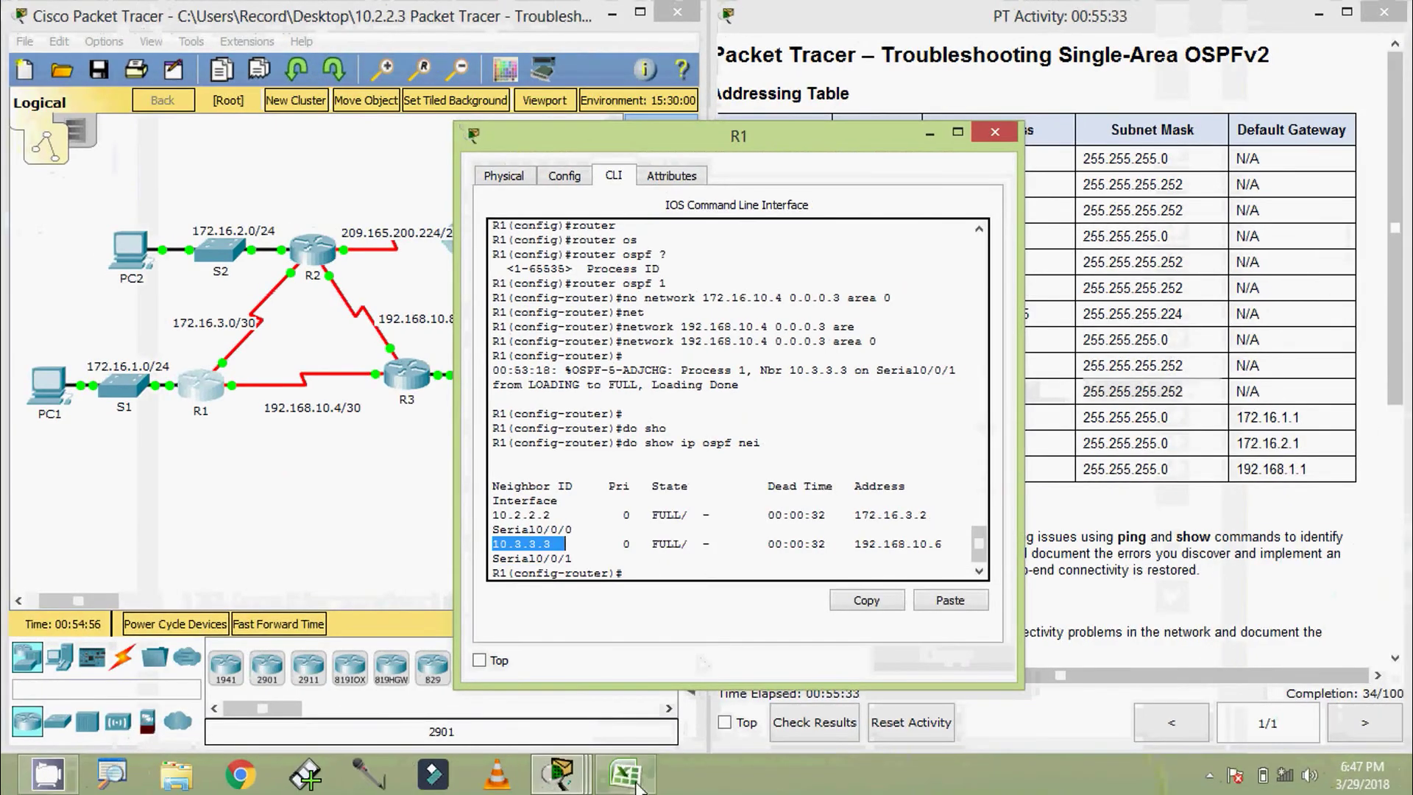
In the Excel documentation table, mark R1's problem as resolved by entering "Yes" in D3.
click(624, 772)
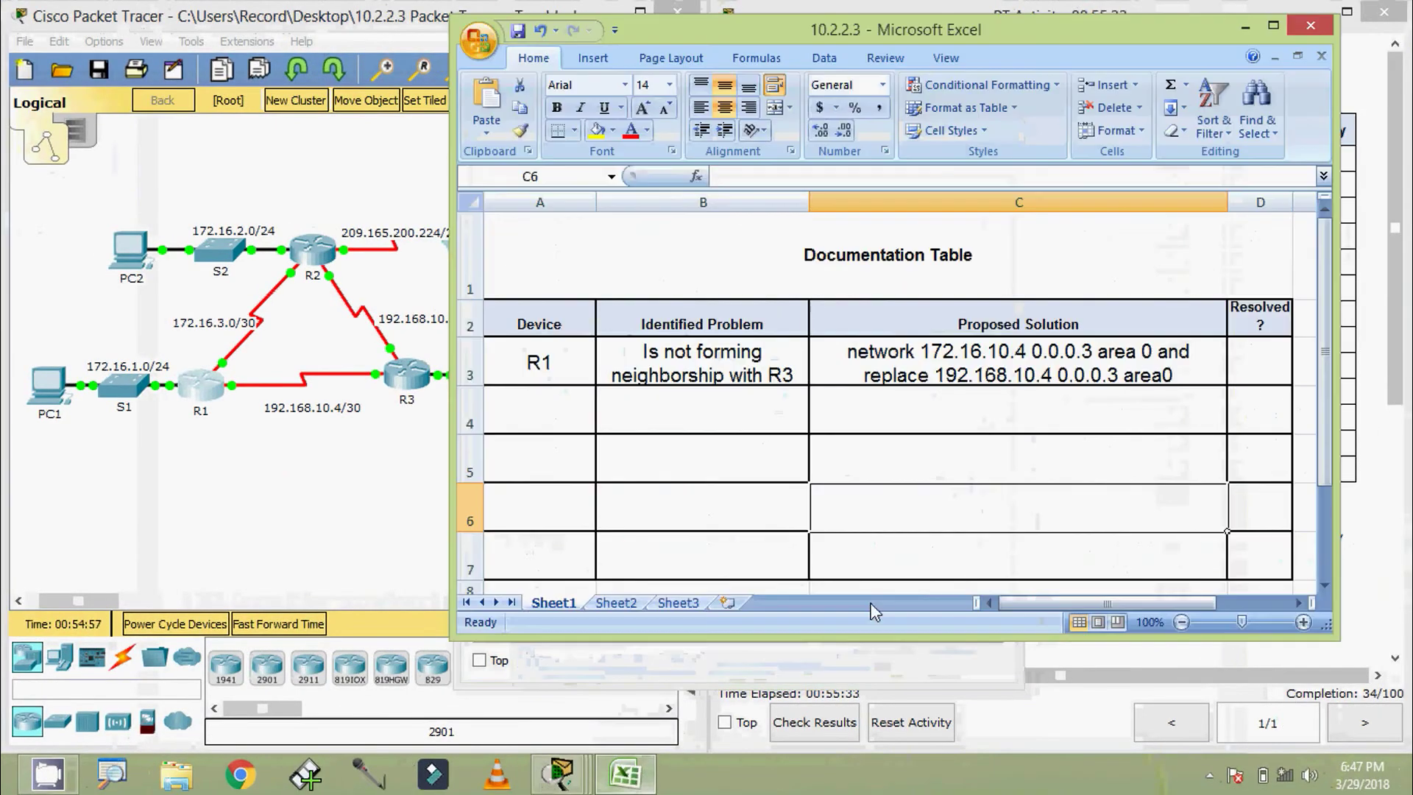
click(1240, 368)
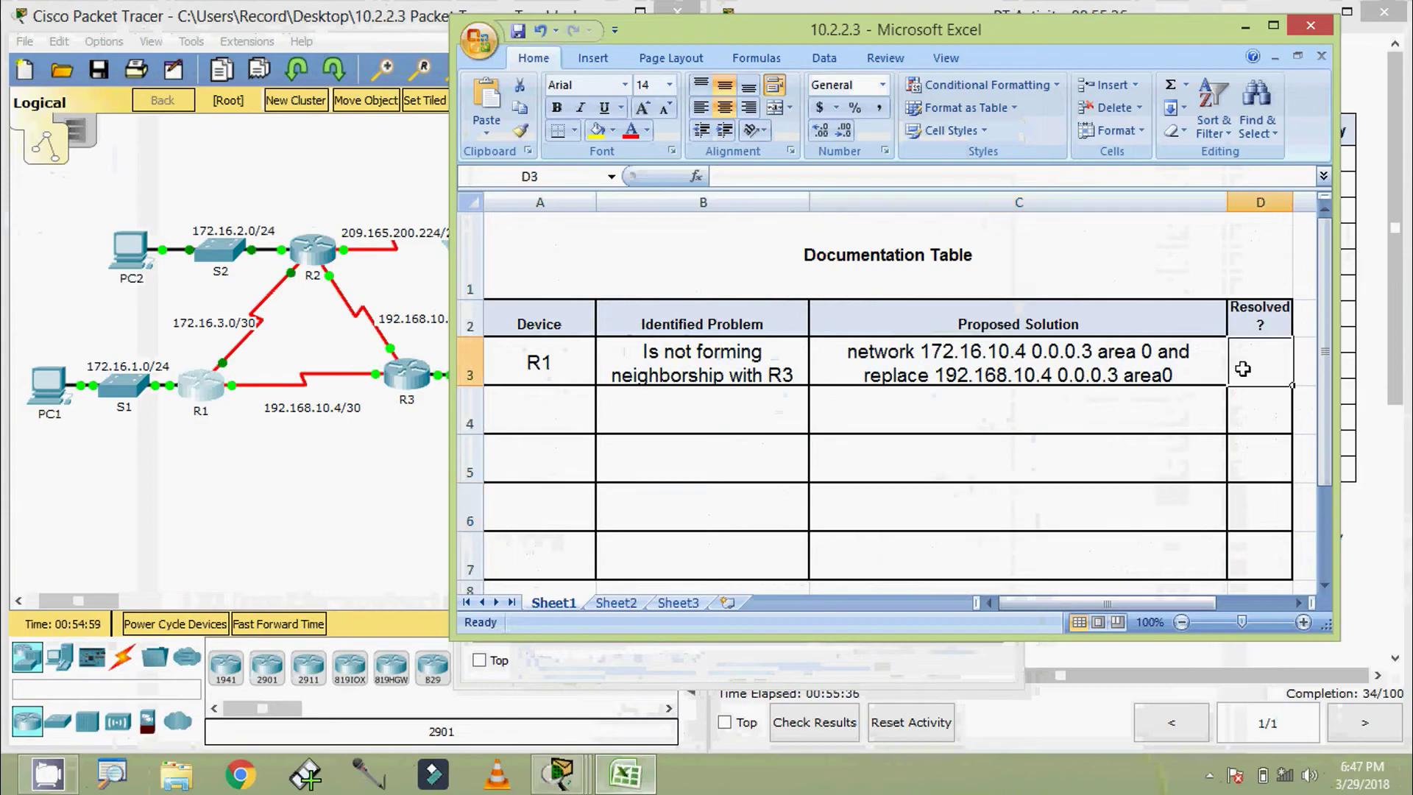
text(Yes)
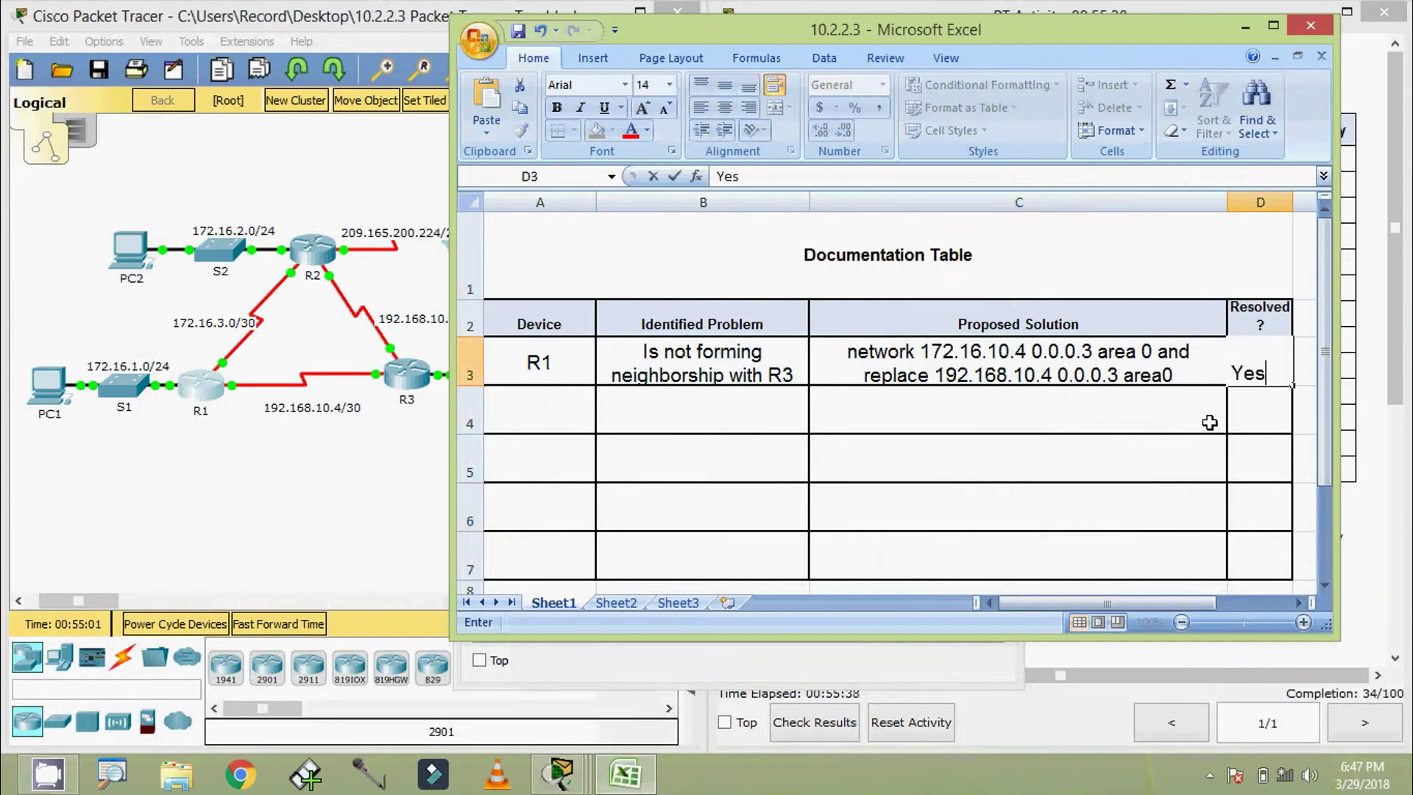
key(Return)
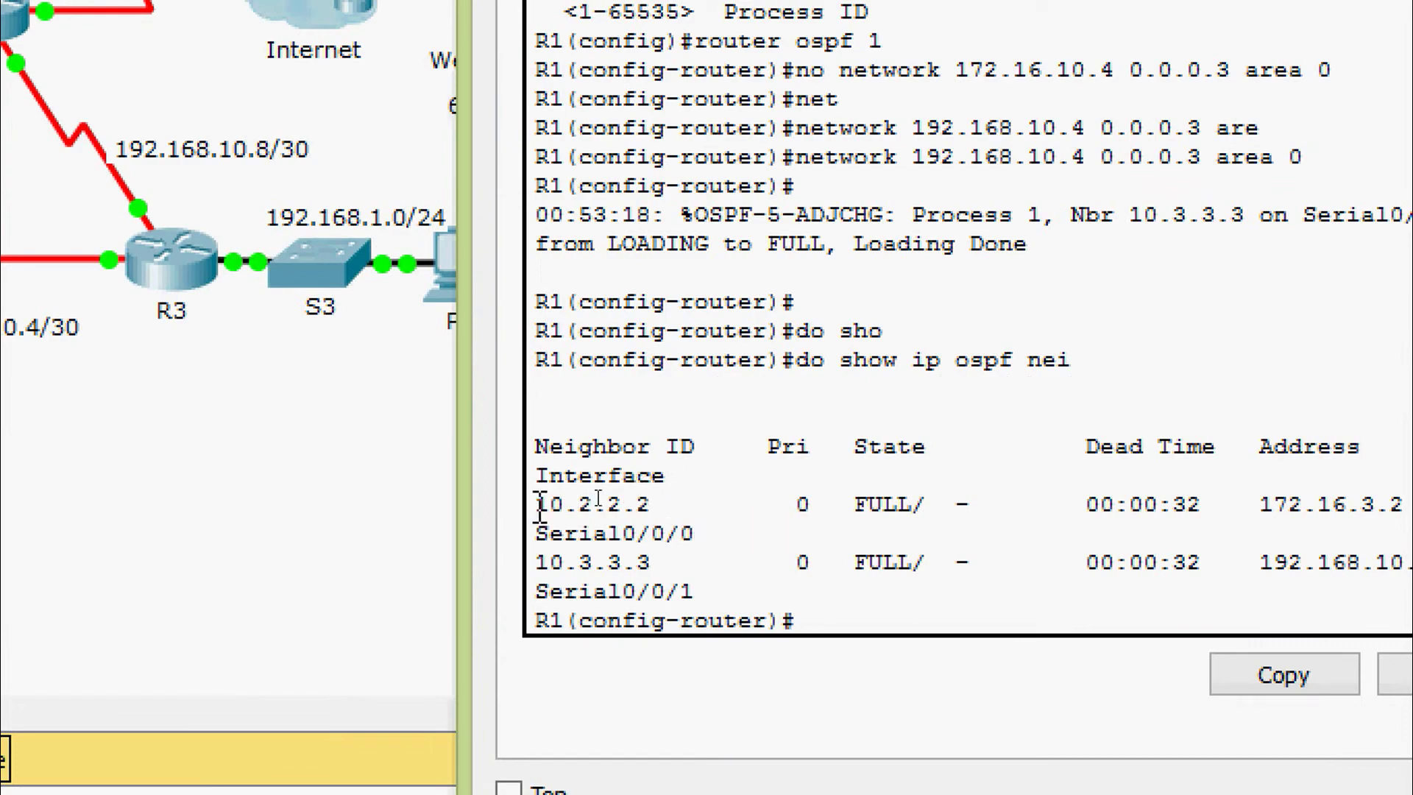
Examine the neighbor IDs 10.2.2.2 and 10.3.3.3 in R1's OSPF neighbor output.
drag(536, 505, 665, 507)
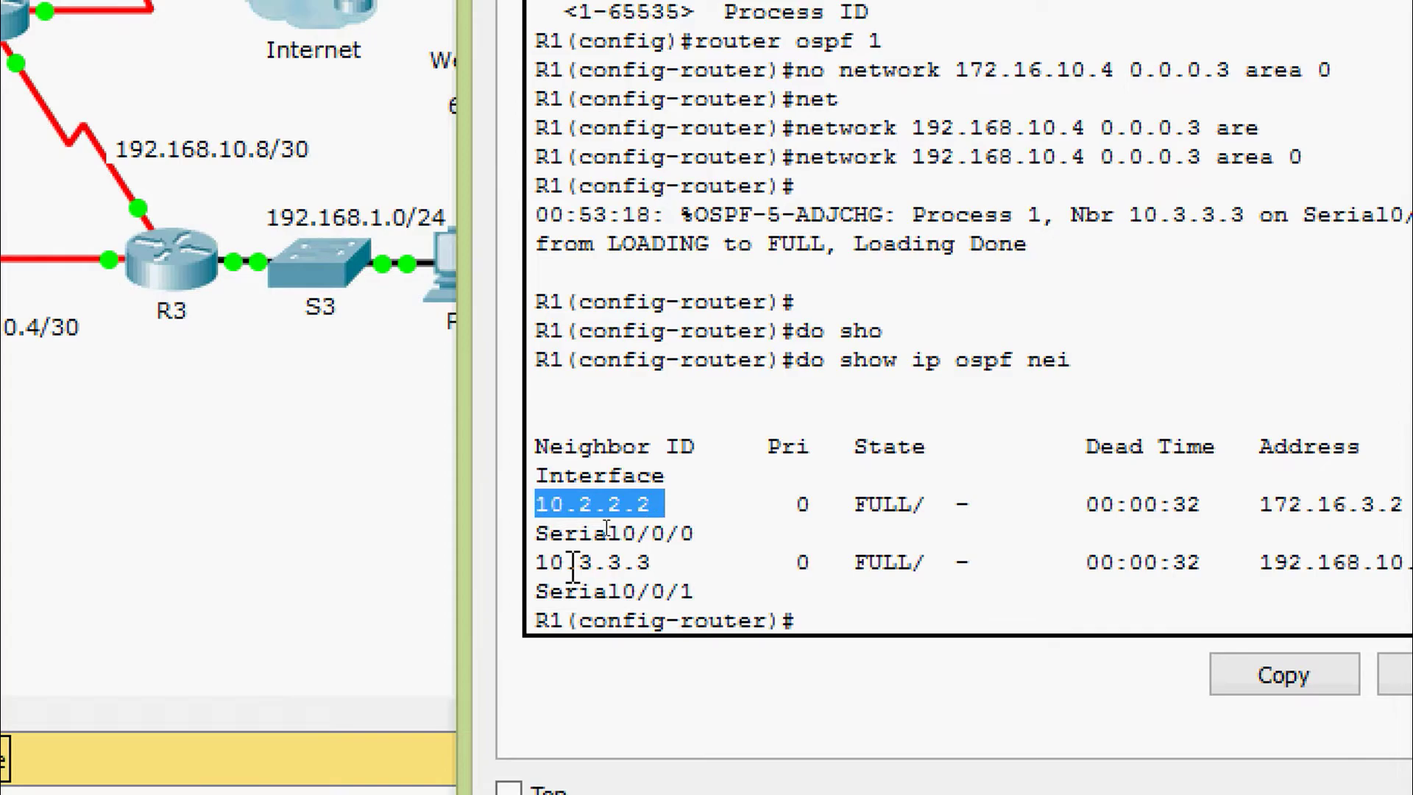
drag(536, 562, 656, 563)
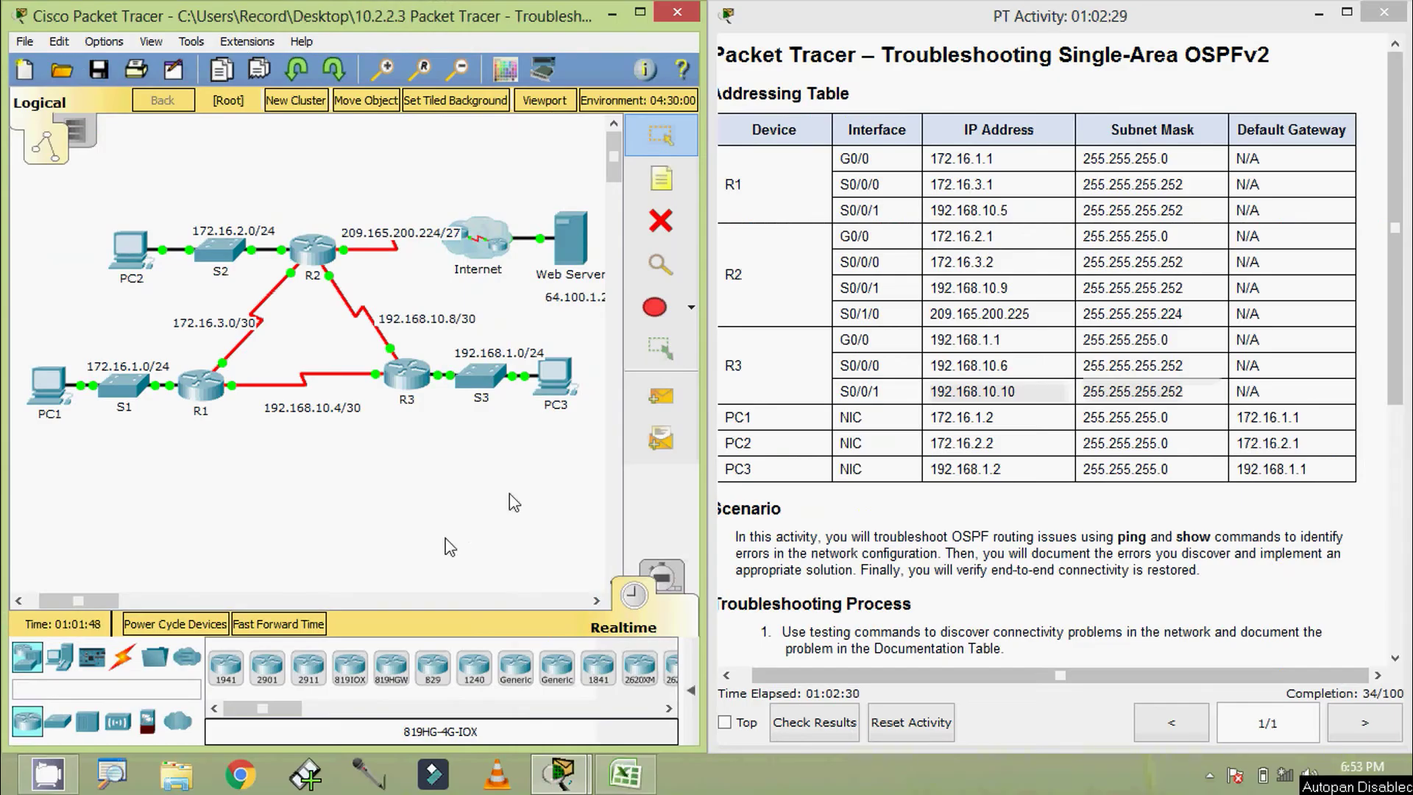
Open R2's command line and compare the network statements under router ospf 1 with its connected networks in the topology.
click(312, 252)
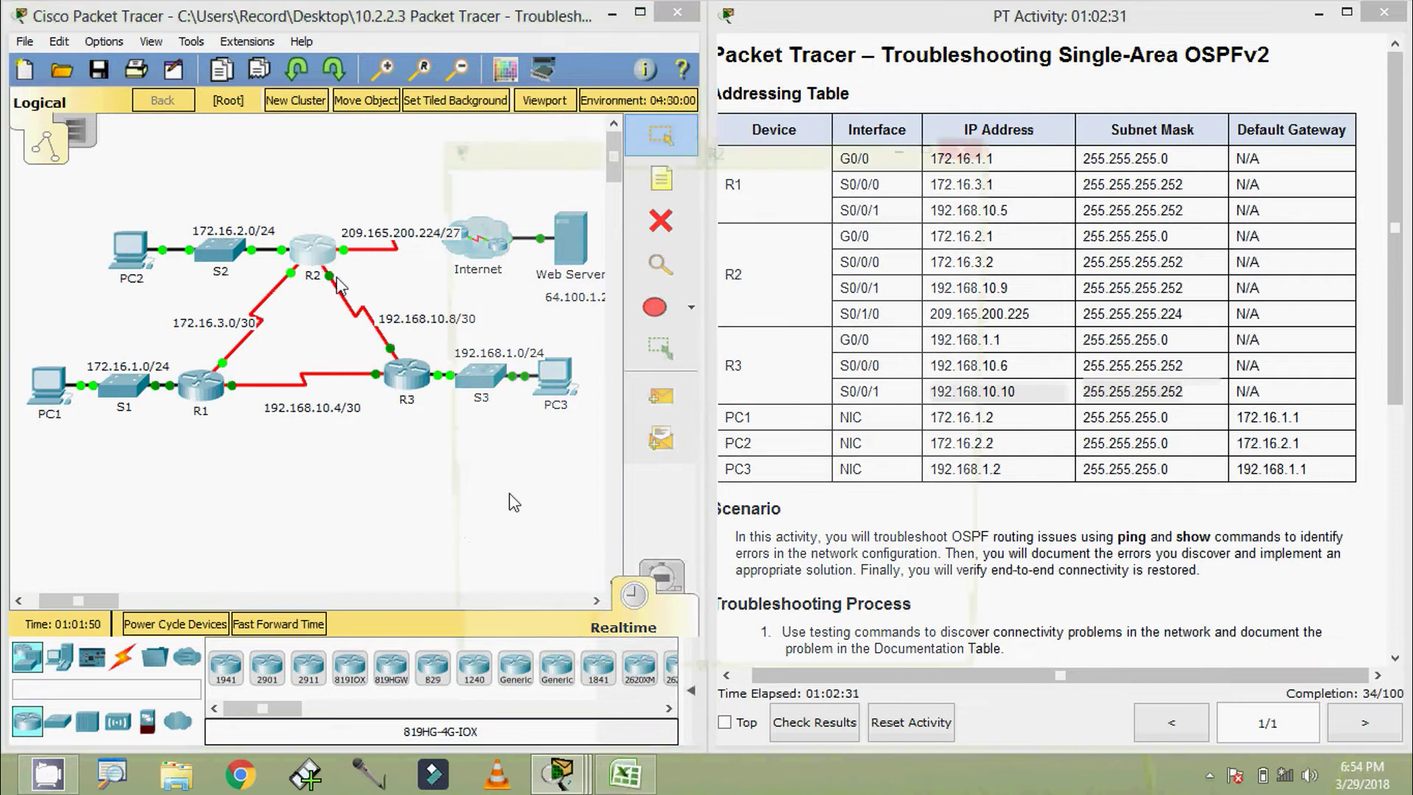
drag(738, 149, 961, 93)
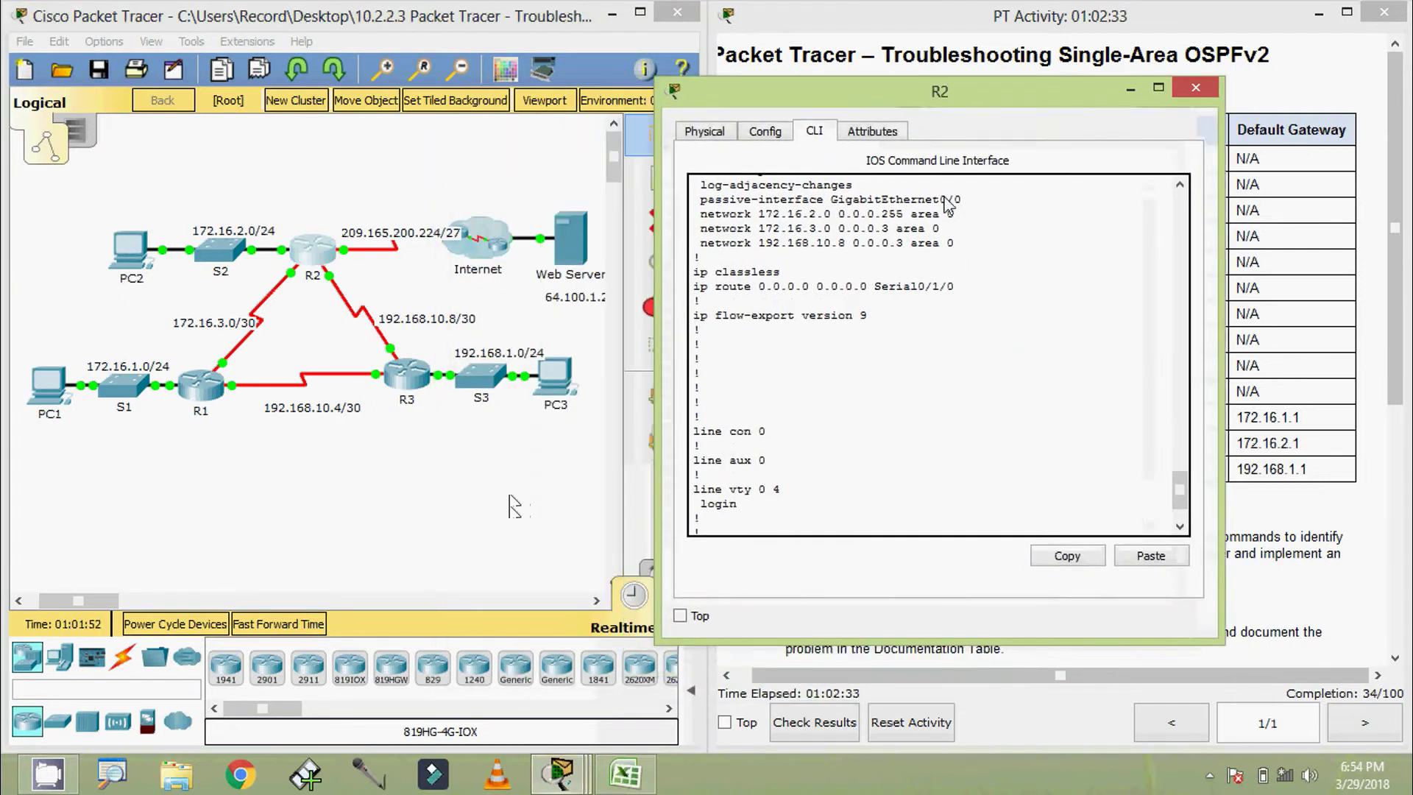
scroll(922, 317, up, 1)
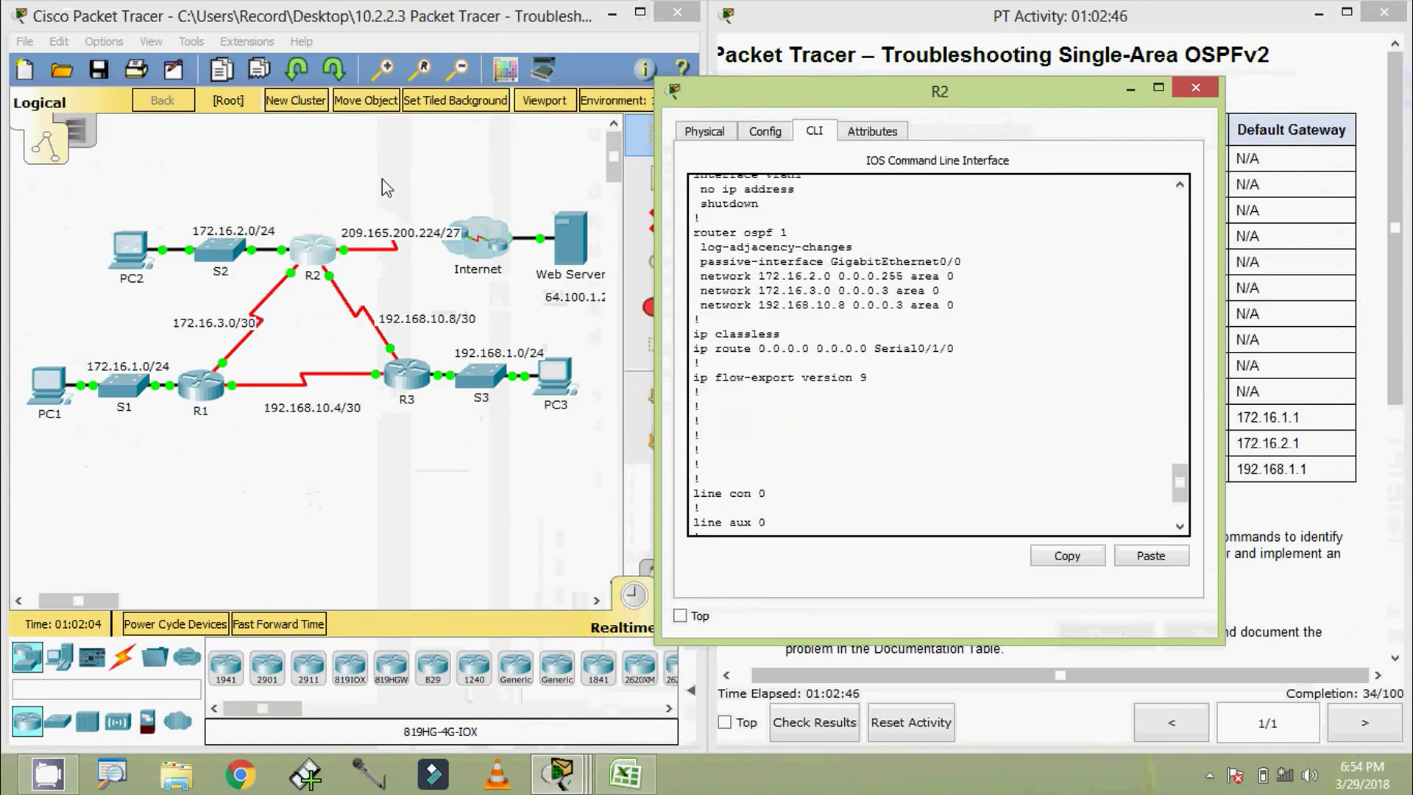
click(291, 232)
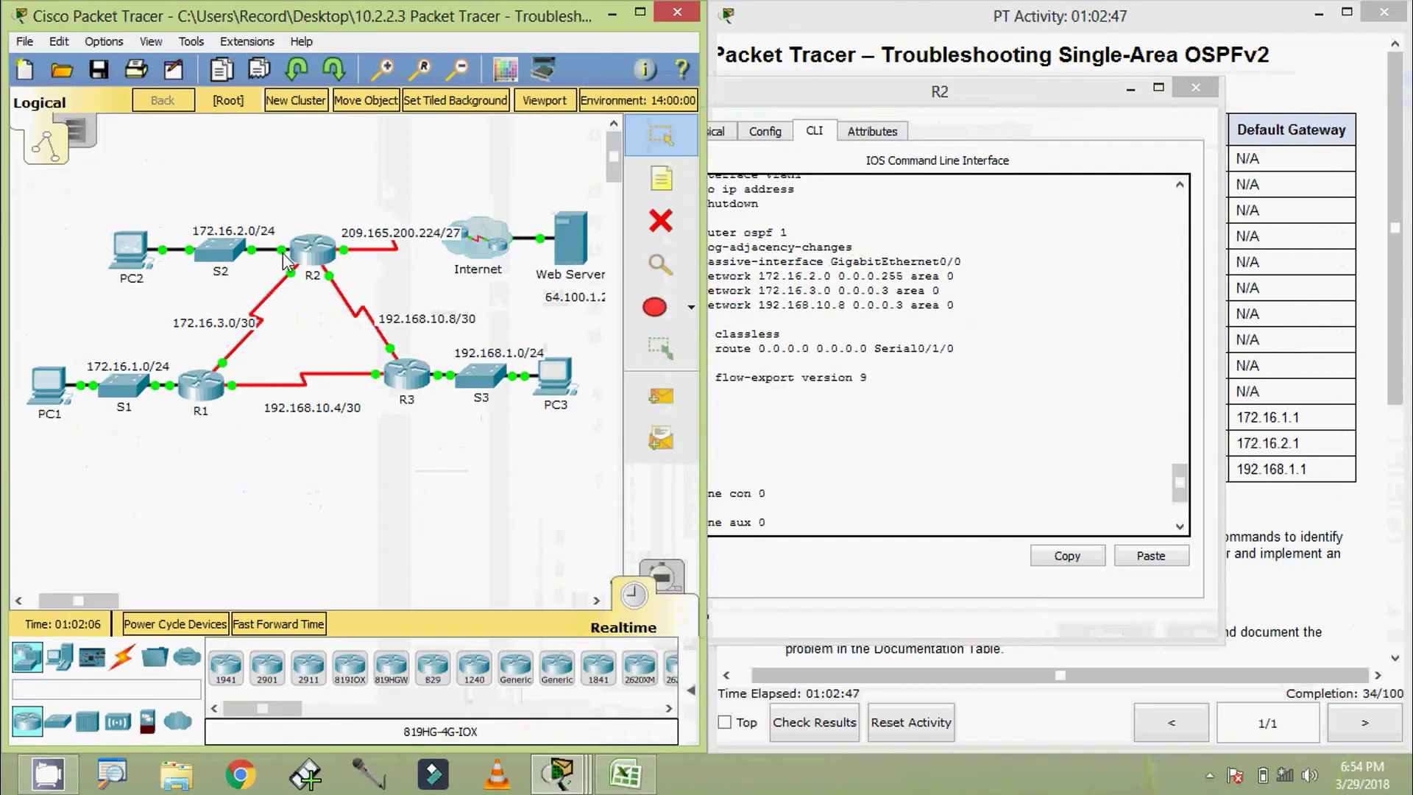
click(758, 93)
drag(759, 93, 839, 86)
drag(834, 269, 1035, 270)
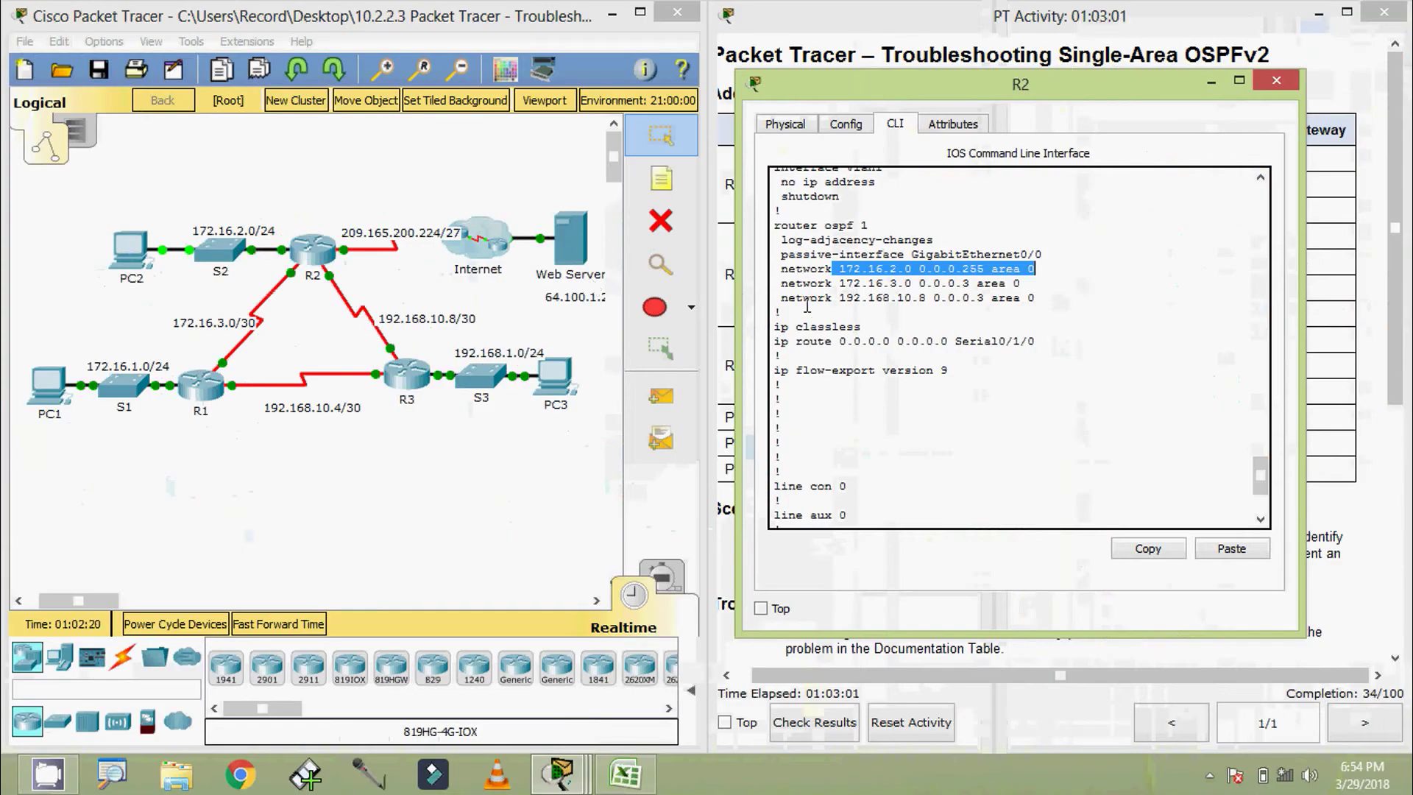
drag(839, 283, 1020, 284)
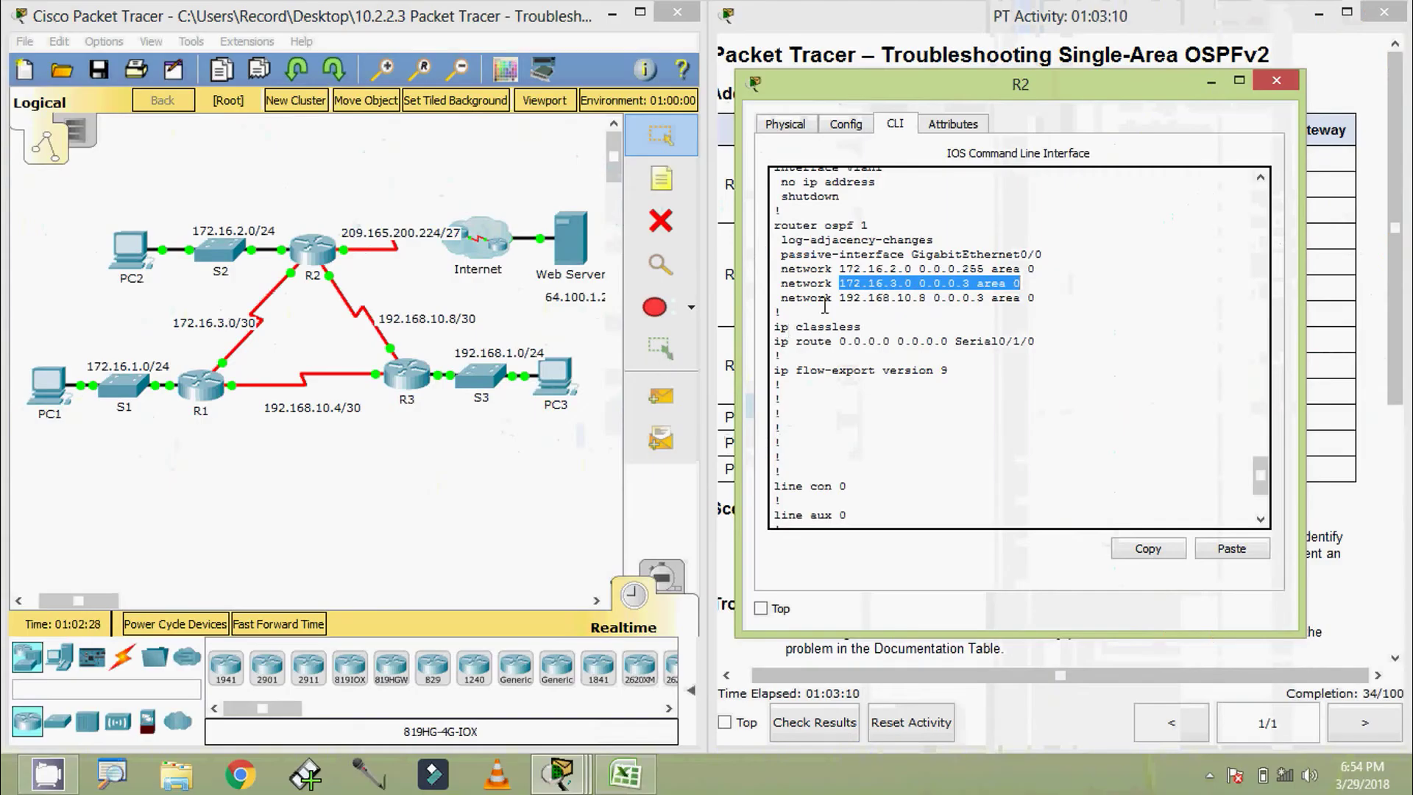
drag(840, 298, 925, 312)
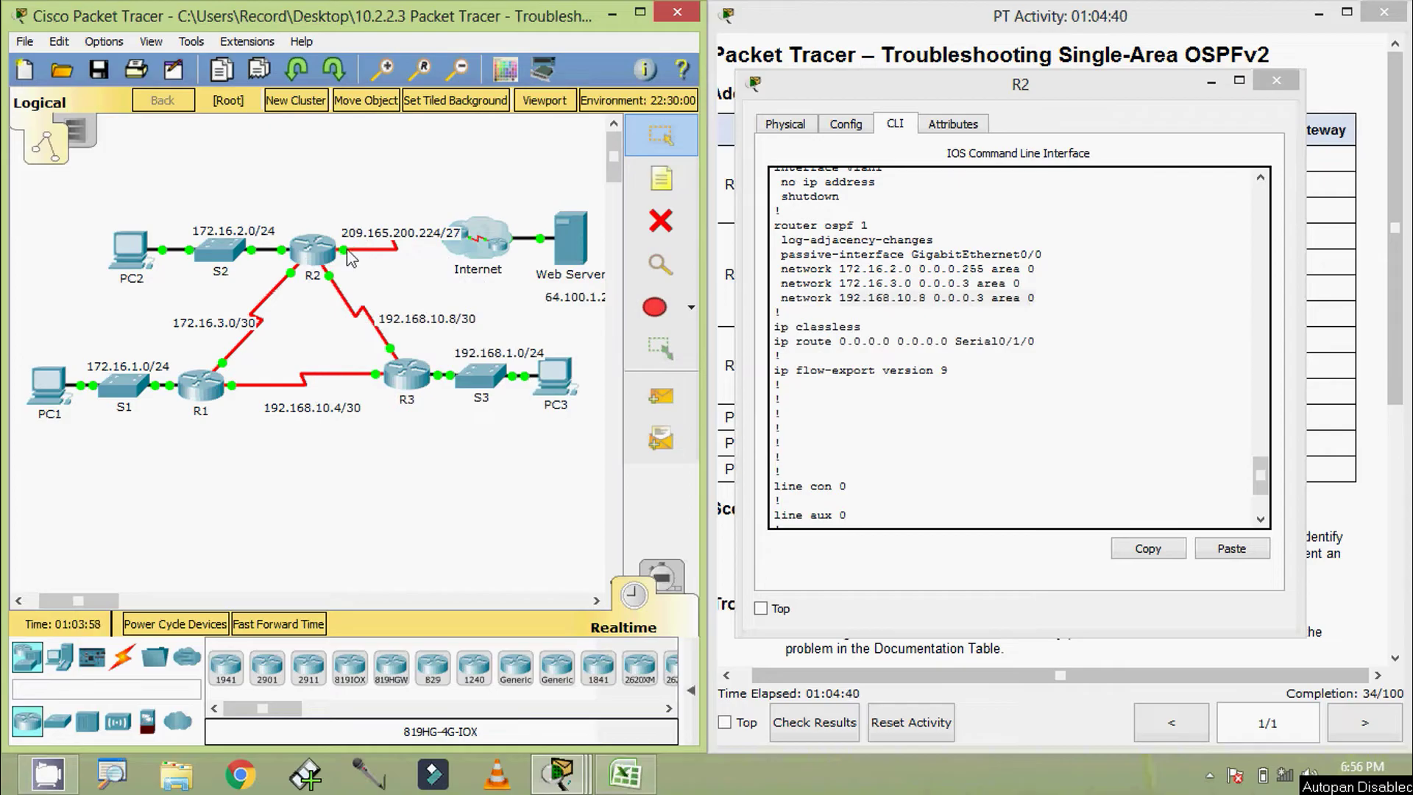
Identify R2's interface toward the Internet and examine its default route and router ospf 1 section for default route propagation.
mouse_move(350, 258)
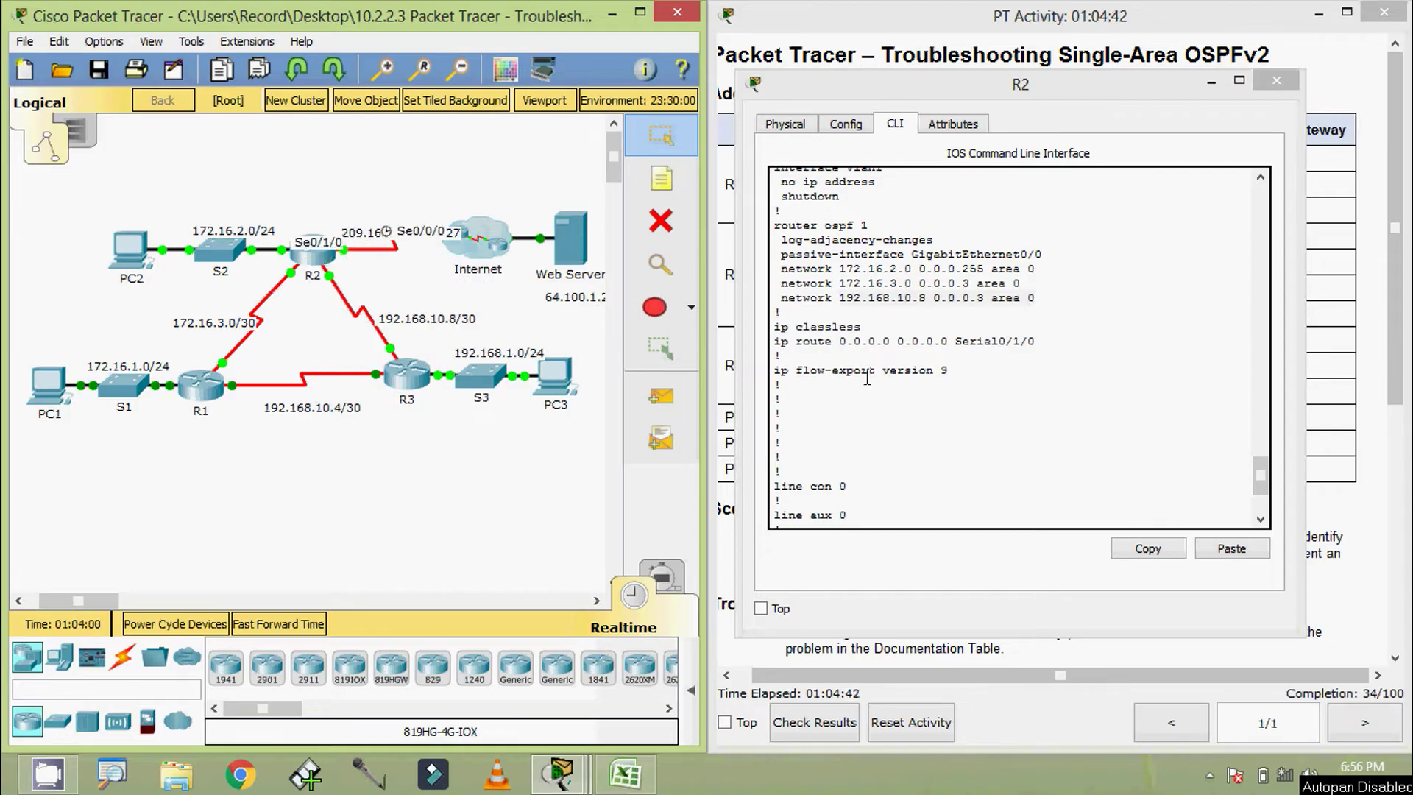
key(alt+Tab)
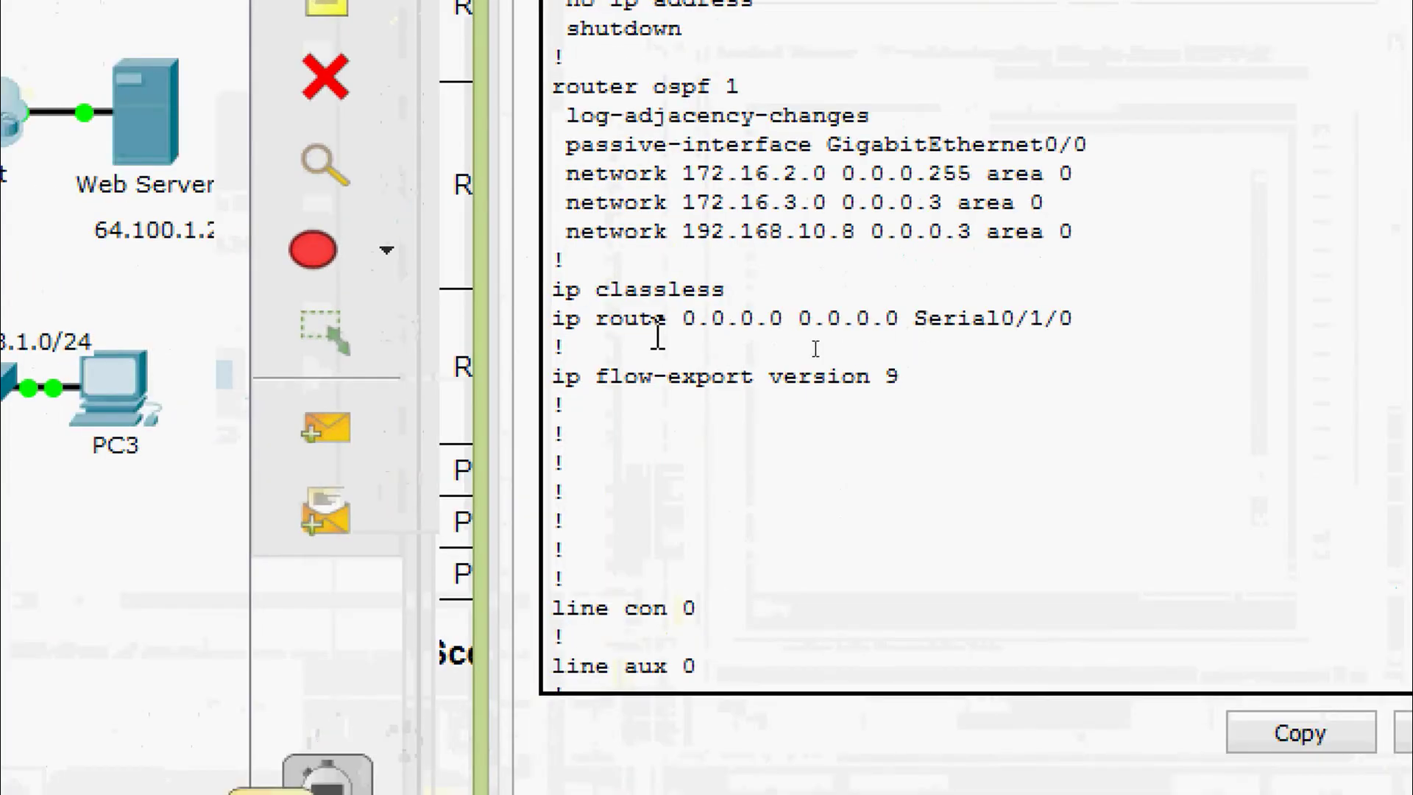
drag(553, 318, 1091, 322)
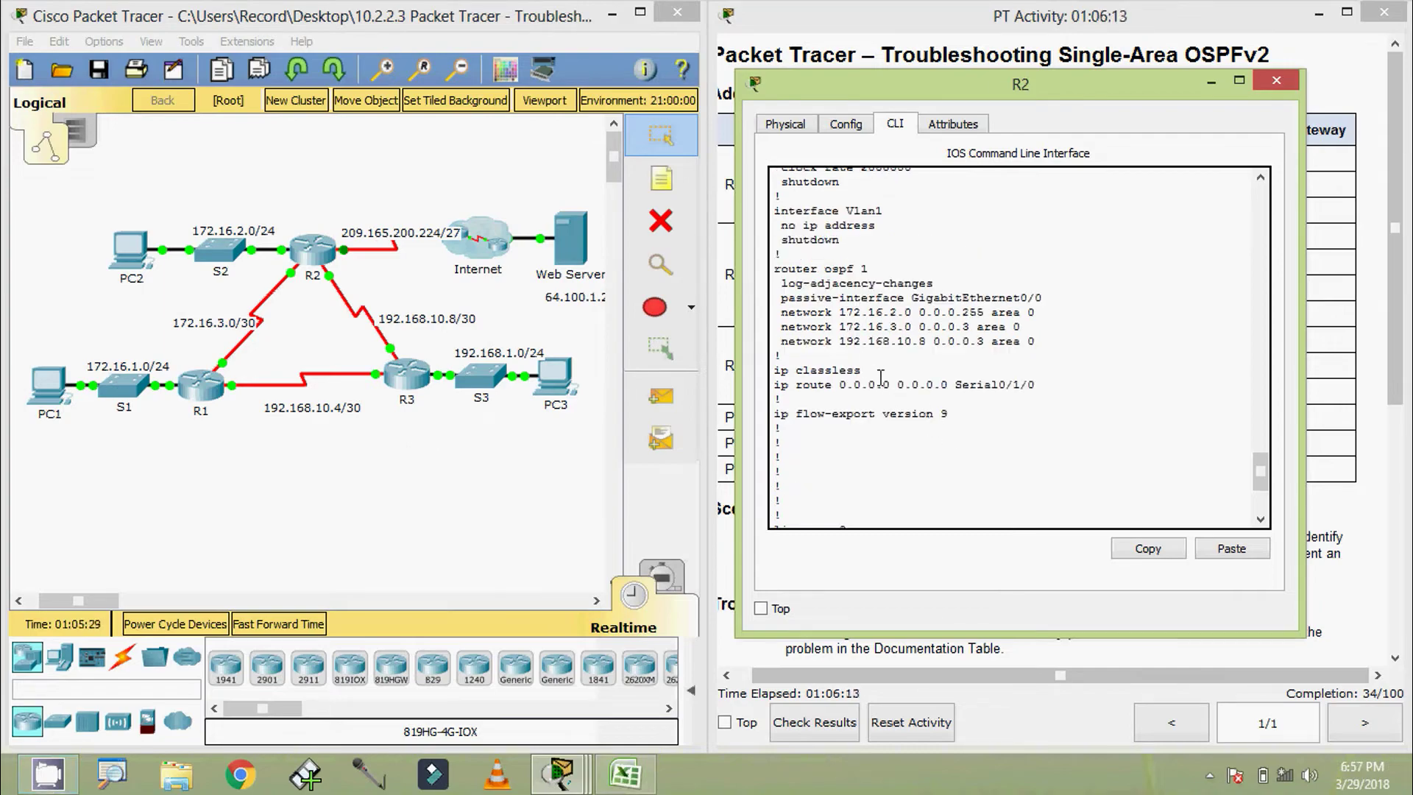
scroll(897, 399, down, 4)
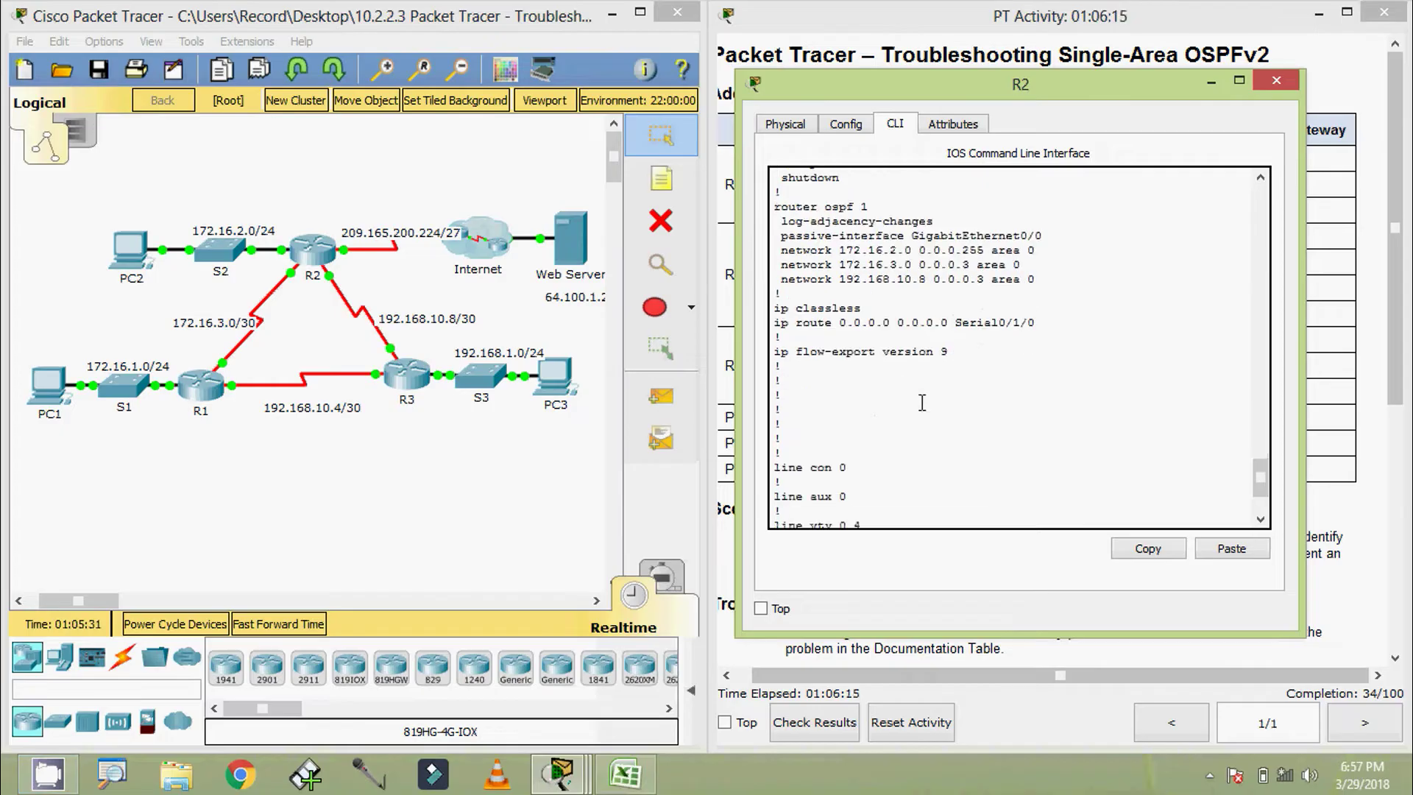
scroll(921, 403, up, 4)
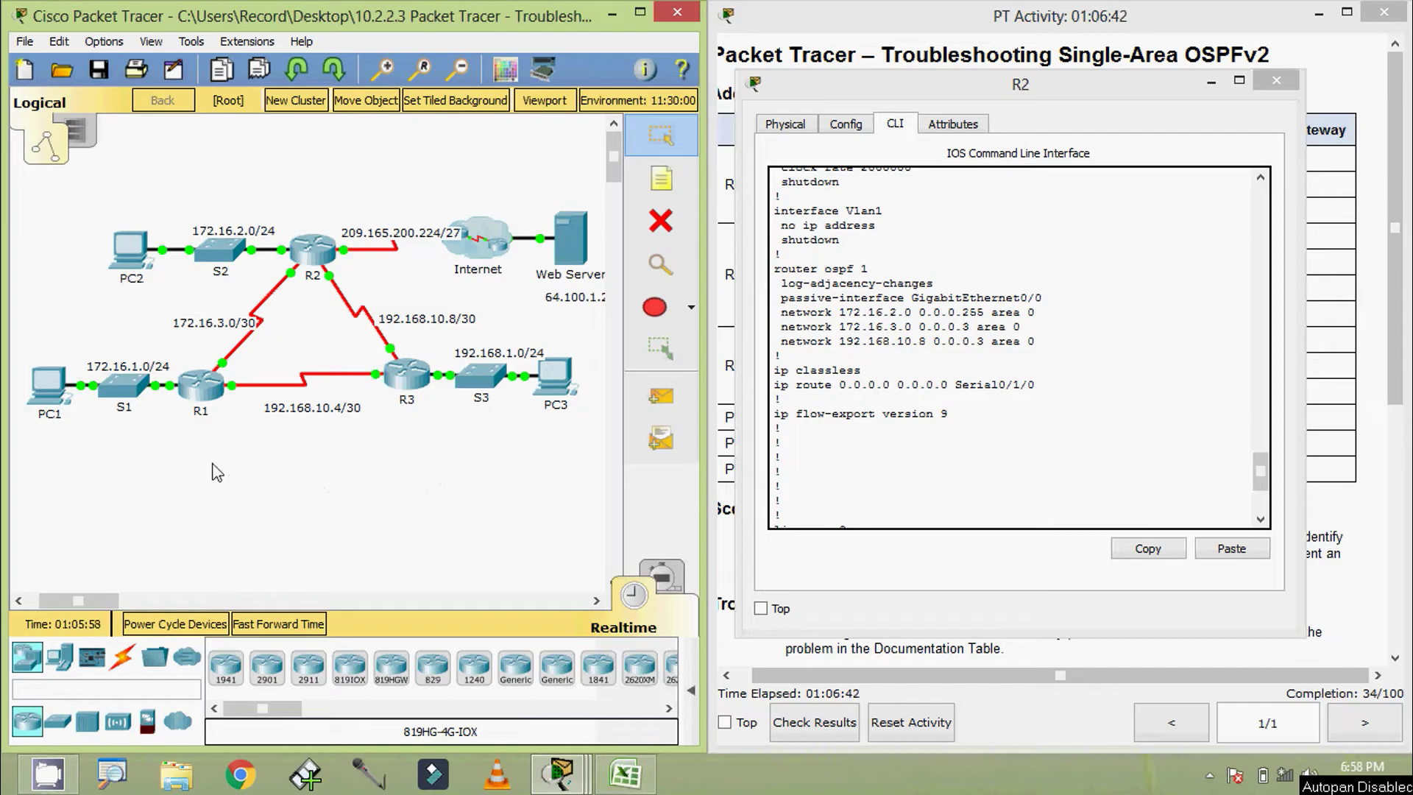
On R1, enter privileged EXEC mode, run "show ip route" and check the routing table for a default route learned through OSPF.
click(200, 382)
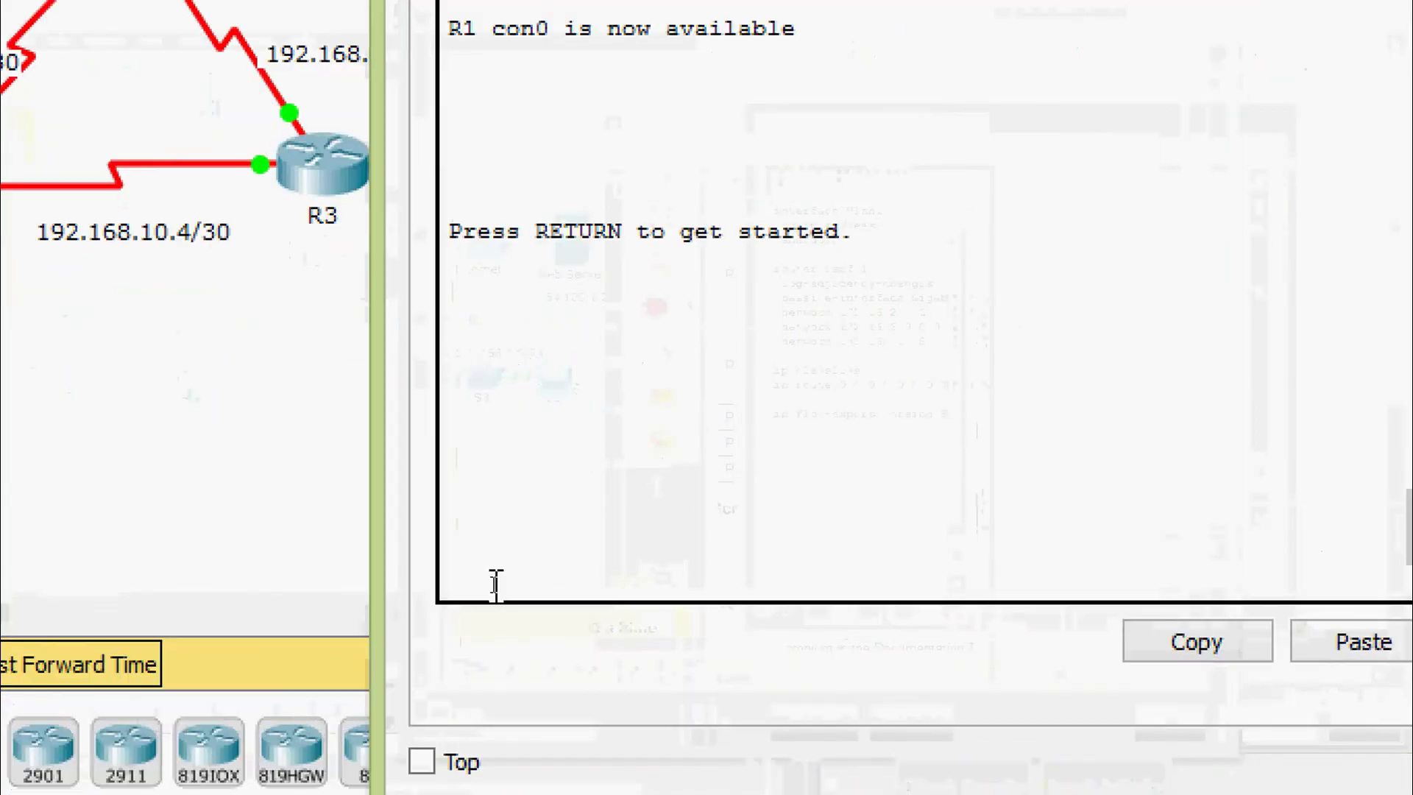
key(Return)
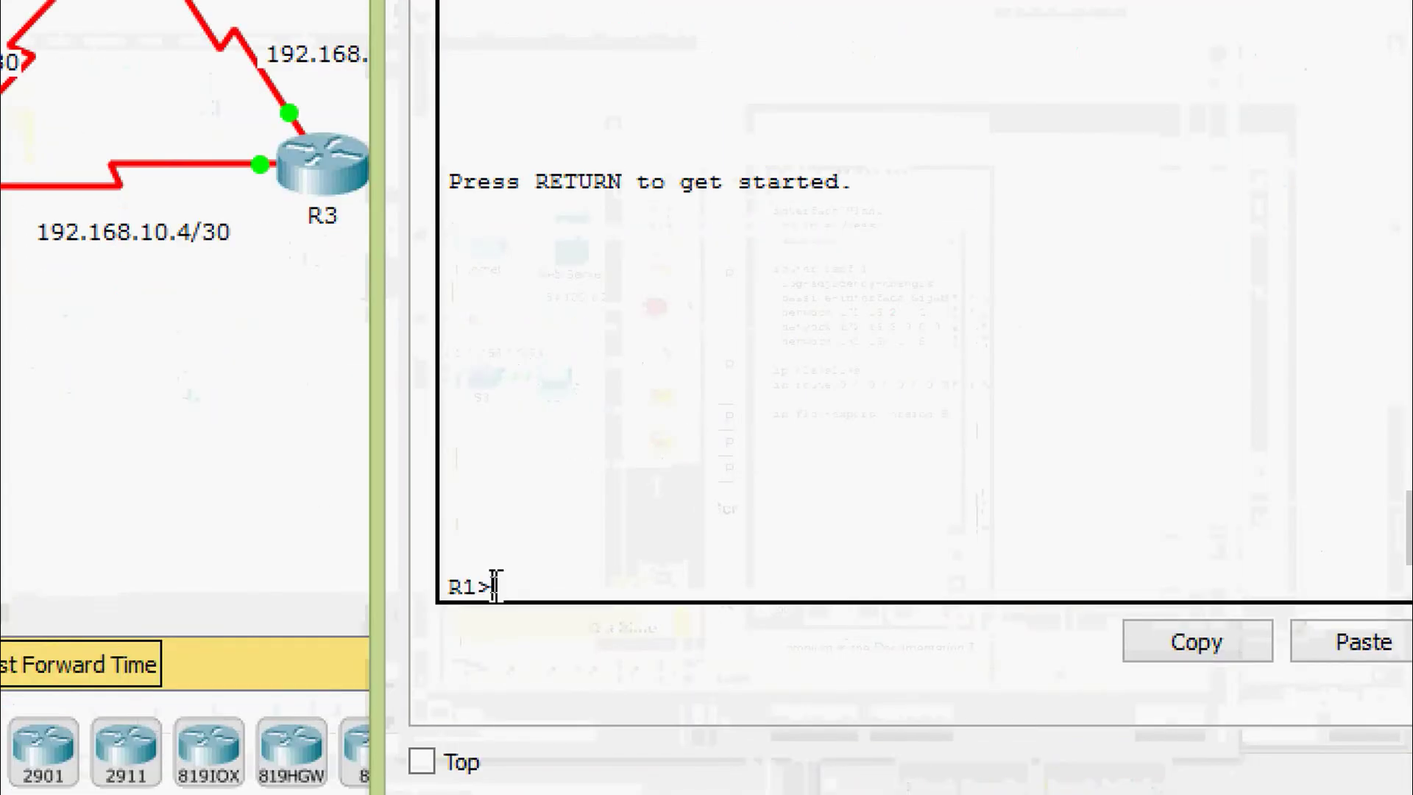
text(ena)
key(Tab)
key(Return)
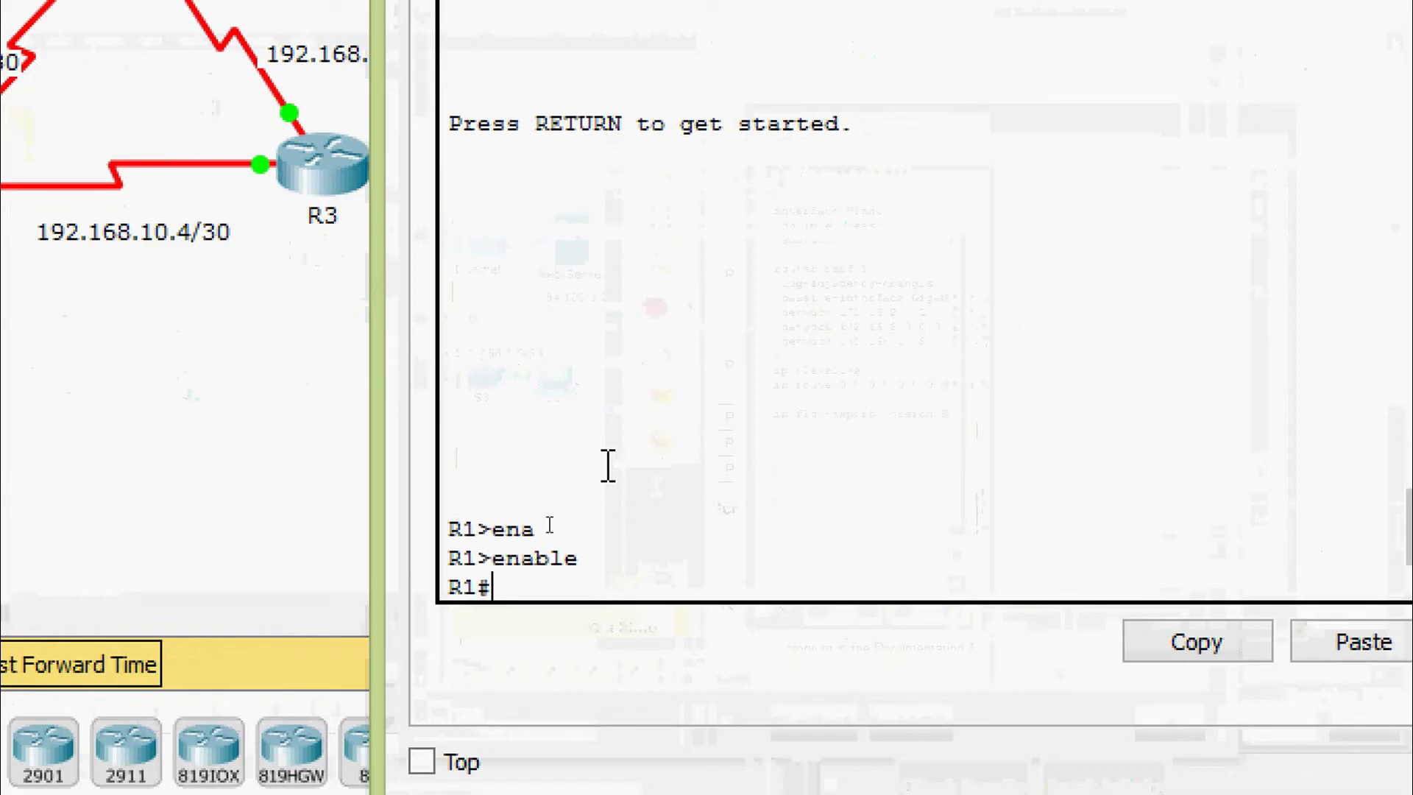
text(sh)
key(Tab)
text(ip rou)
key(Tab)
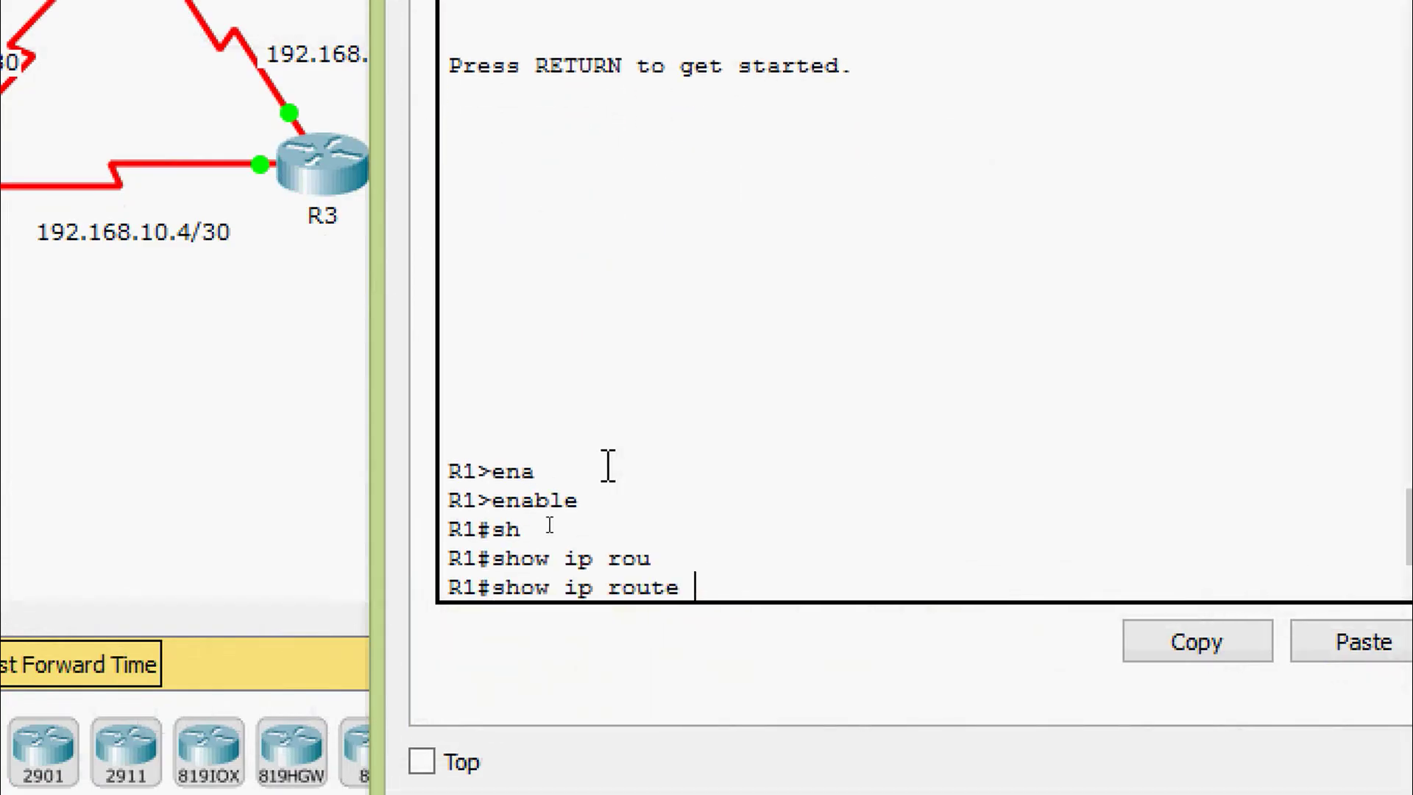
key(Return)
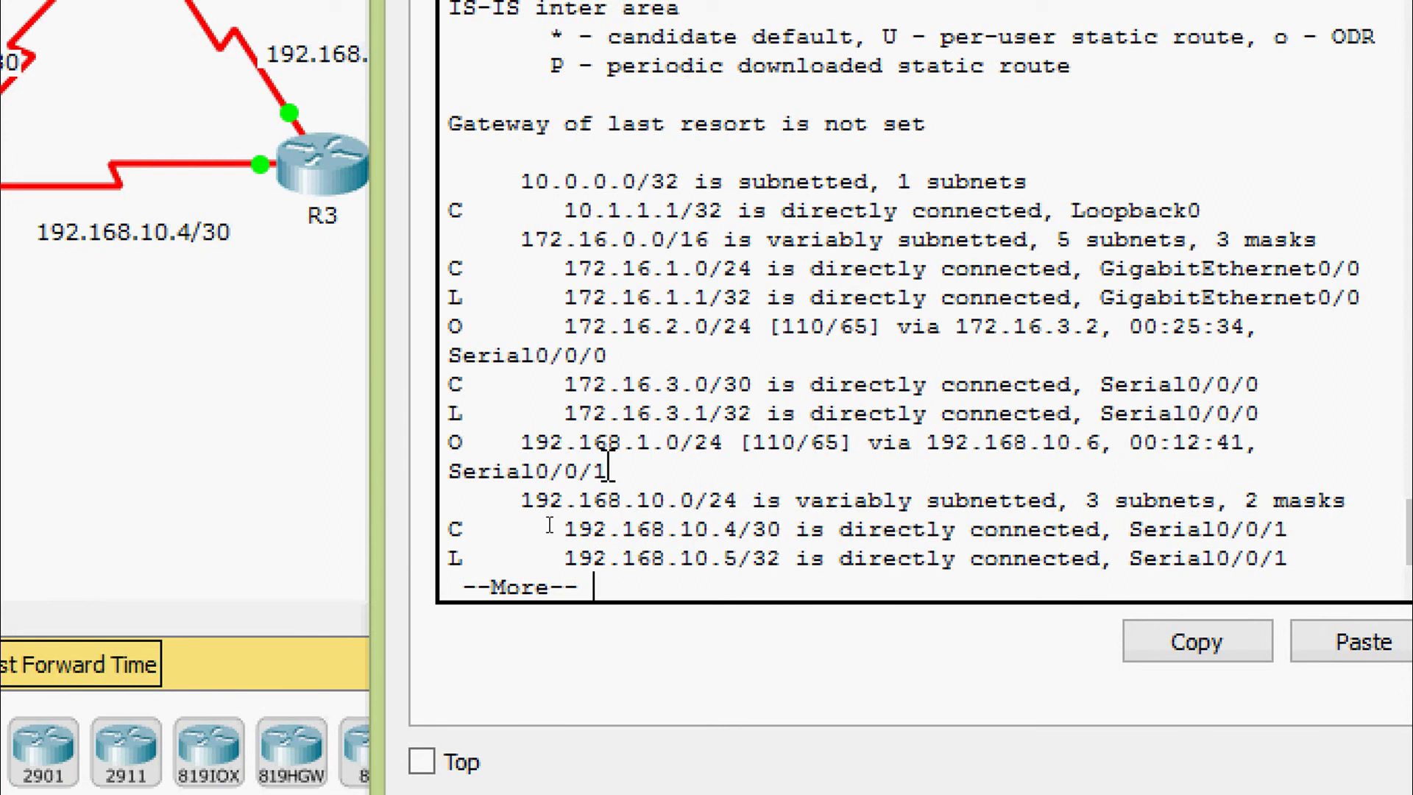
key(space)
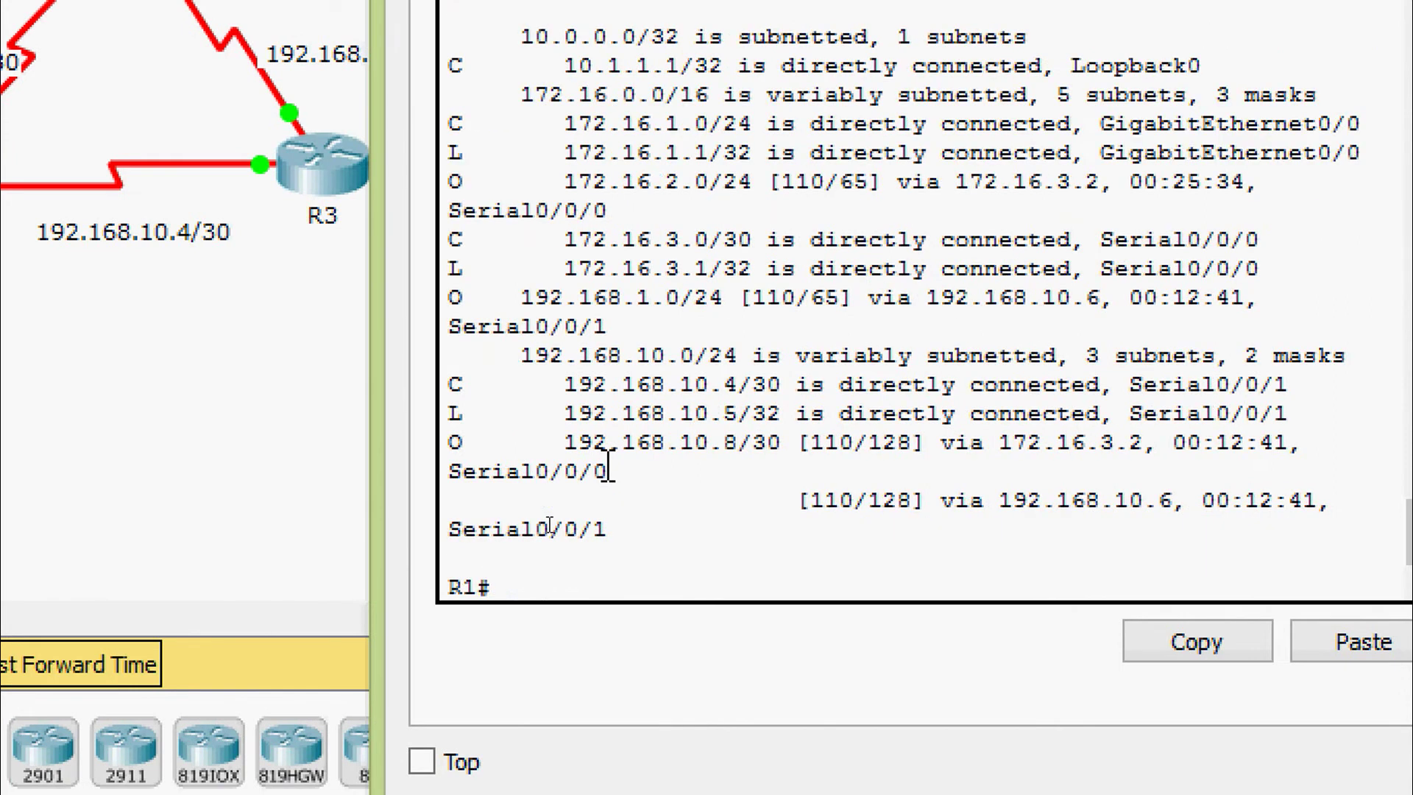
scroll(570, 430, up, 3)
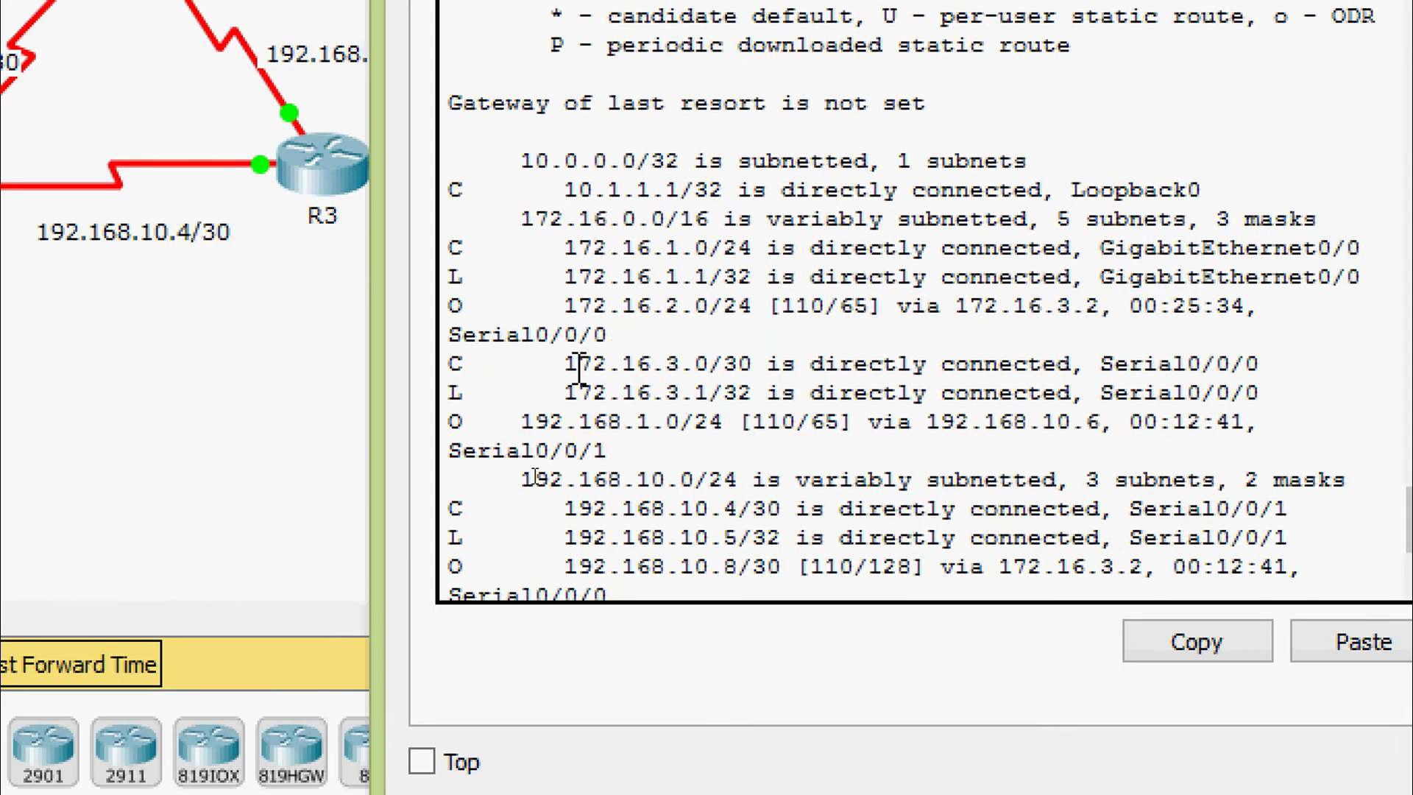
scroll(579, 368, down, 3)
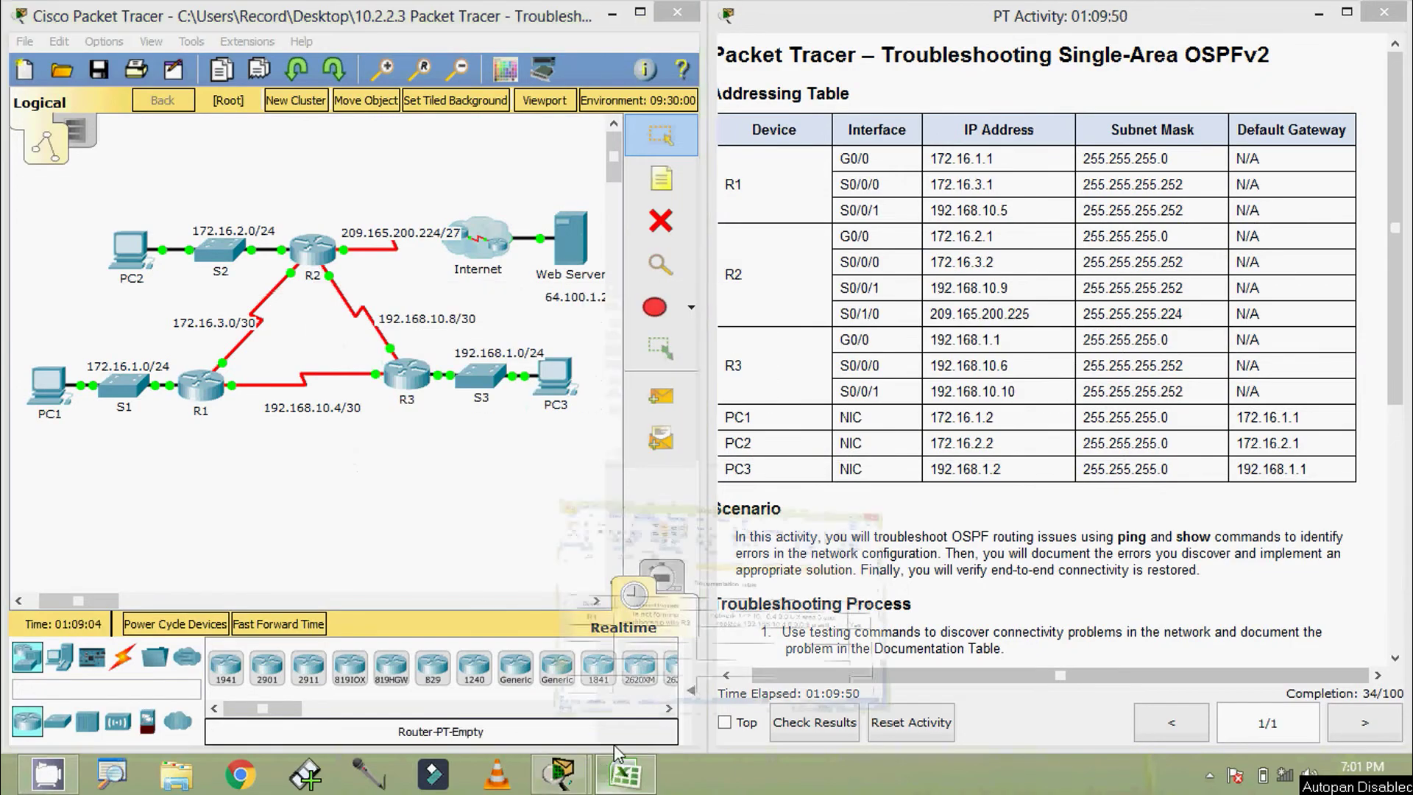
Switch to the Excel documentation table and enter "R2" as the device in A4.
click(622, 769)
drag(705, 33, 761, 19)
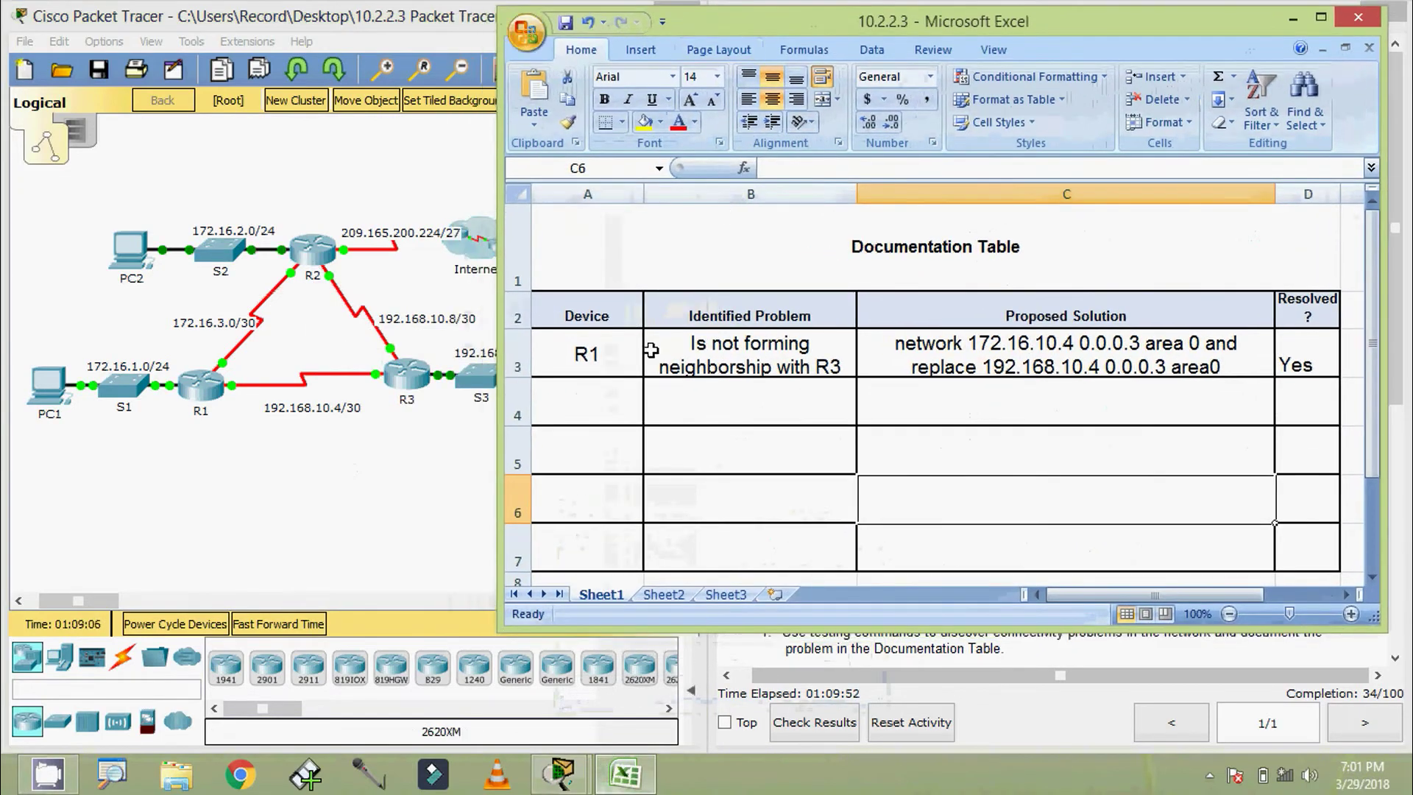
click(597, 398)
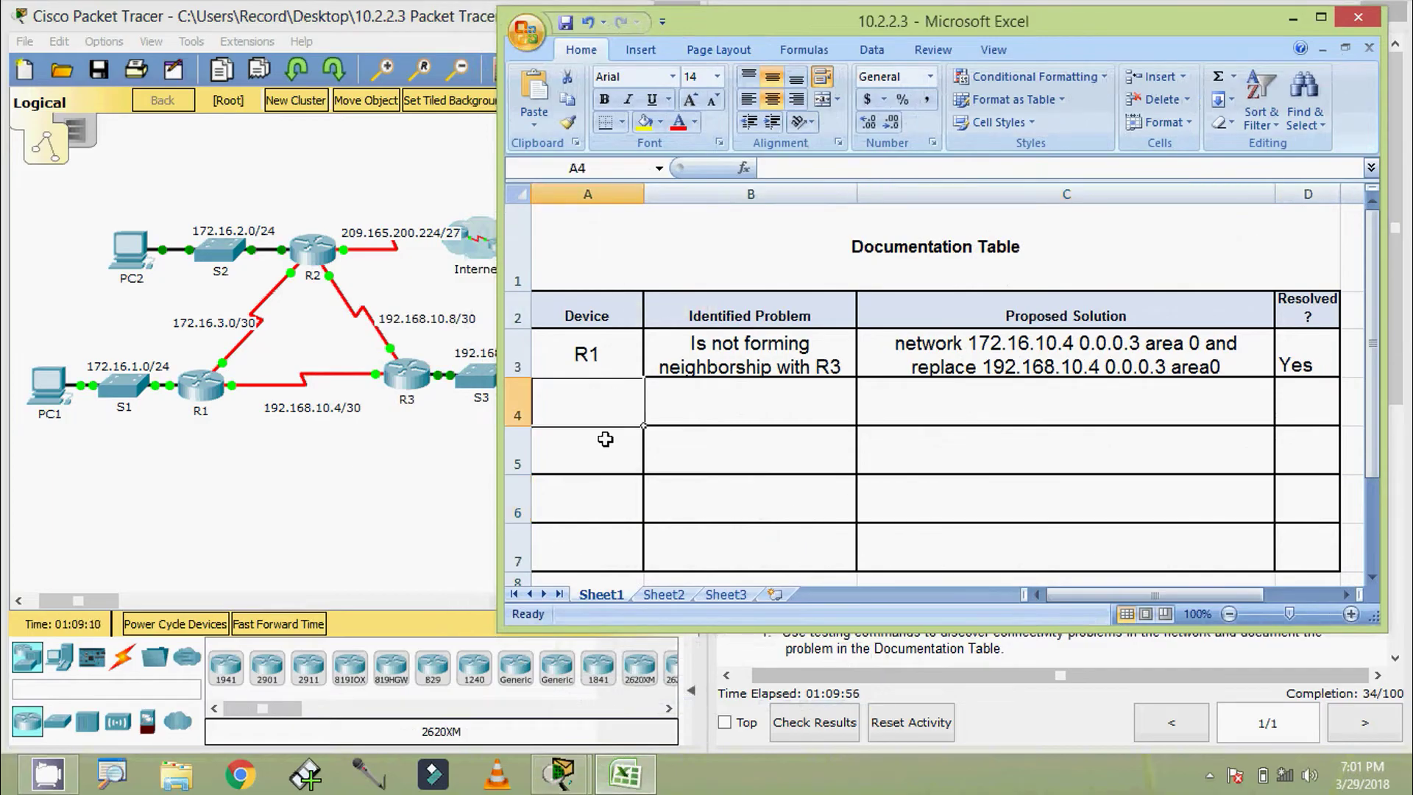
text(R2)
key(Tab)
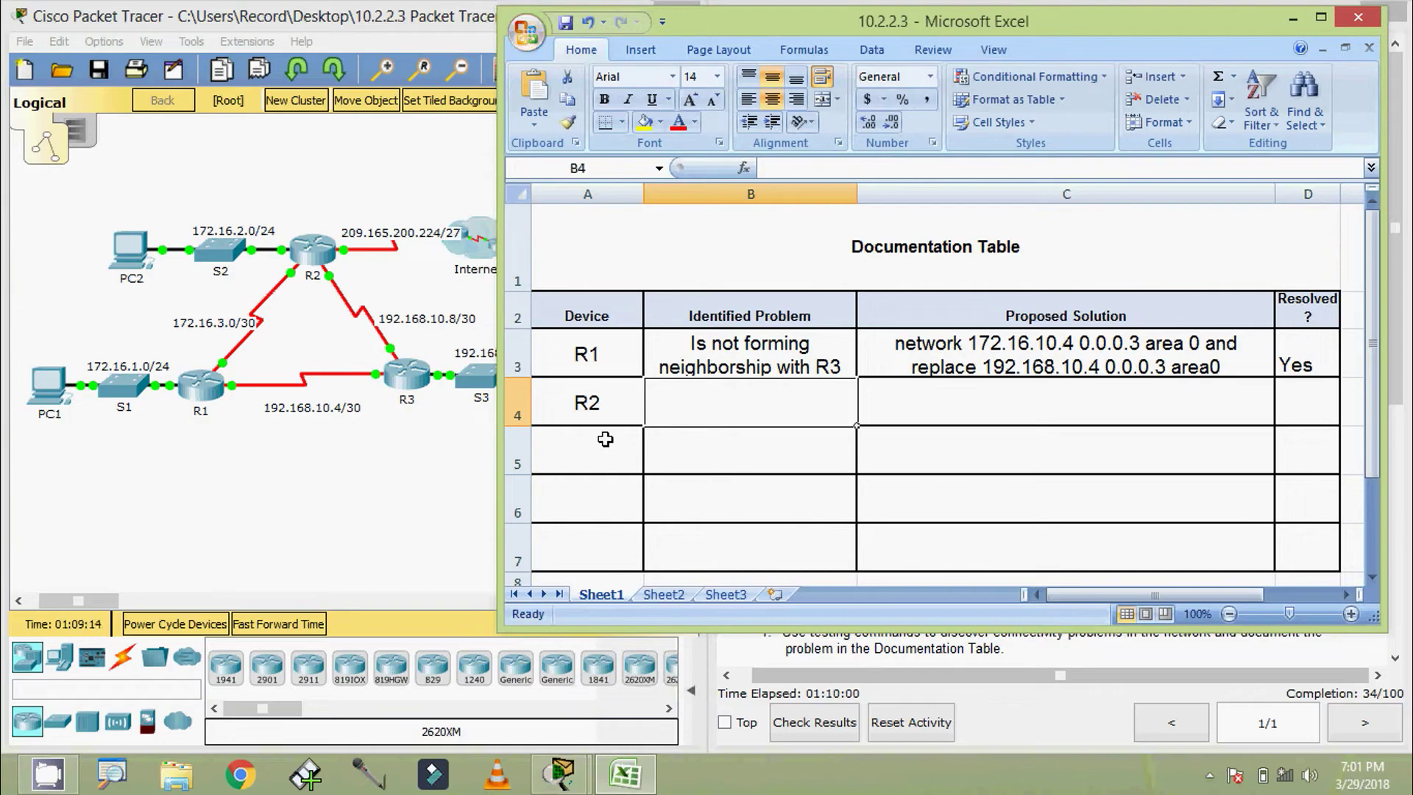
Enter "Is not propagating the default route" as R2's identified problem in B4.
text(Is not )
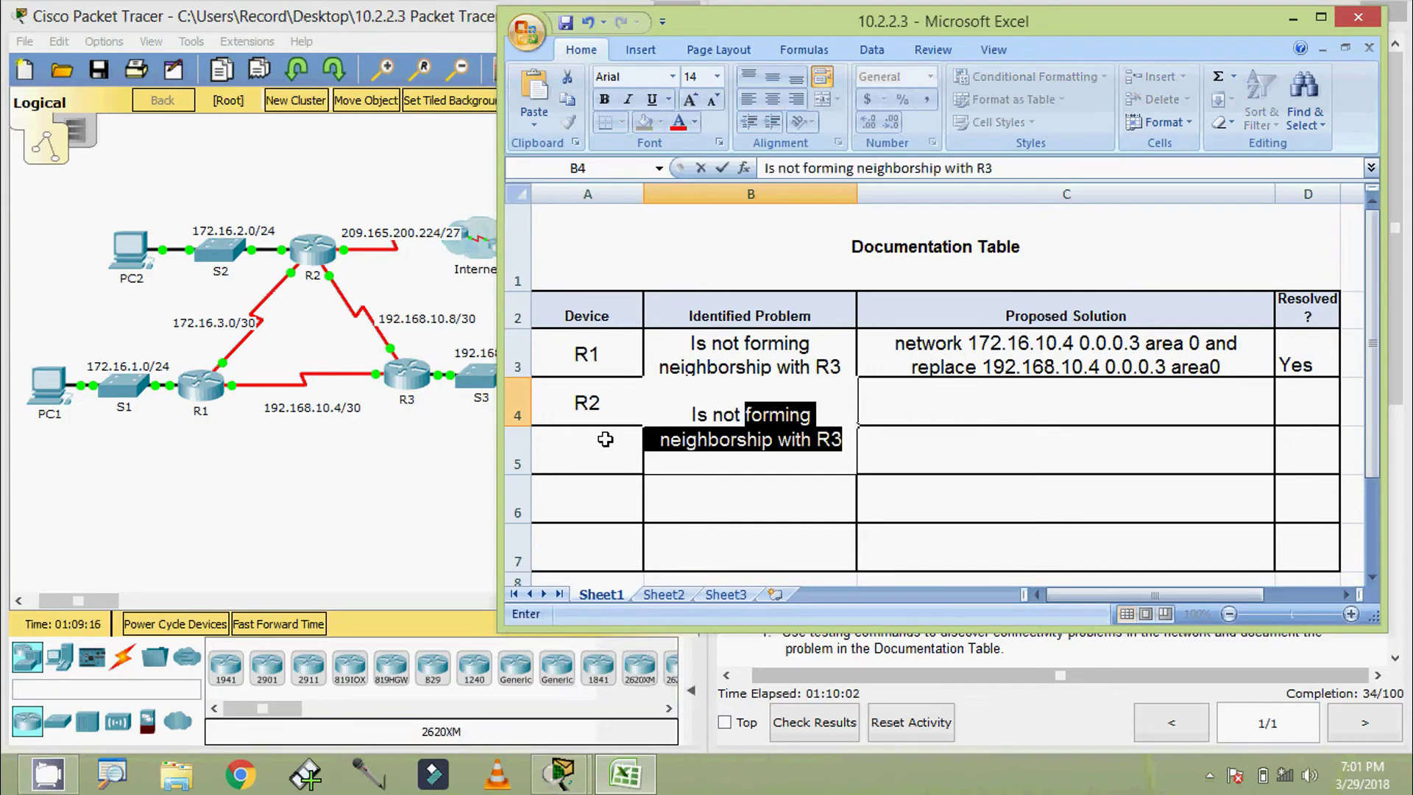
text(prop)
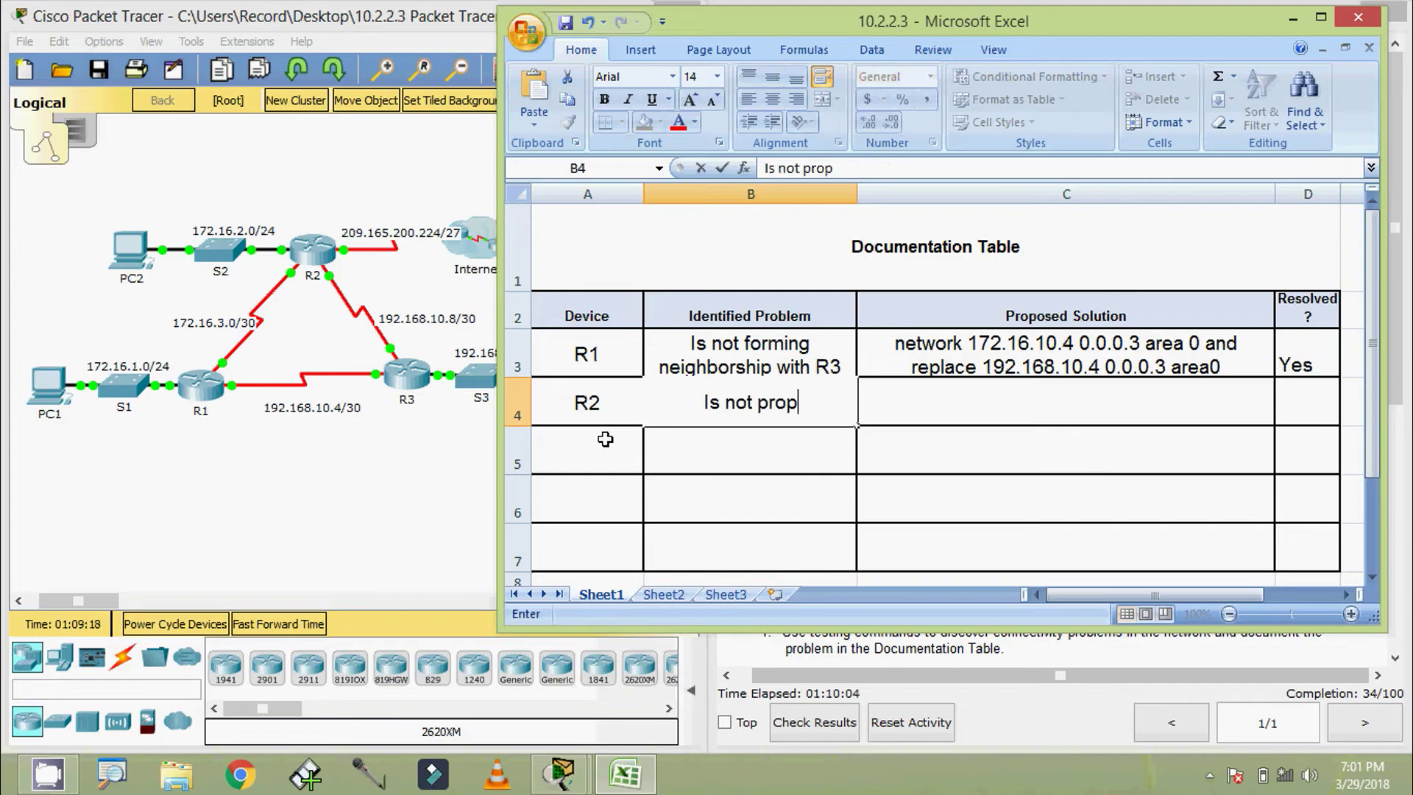
text(agating)
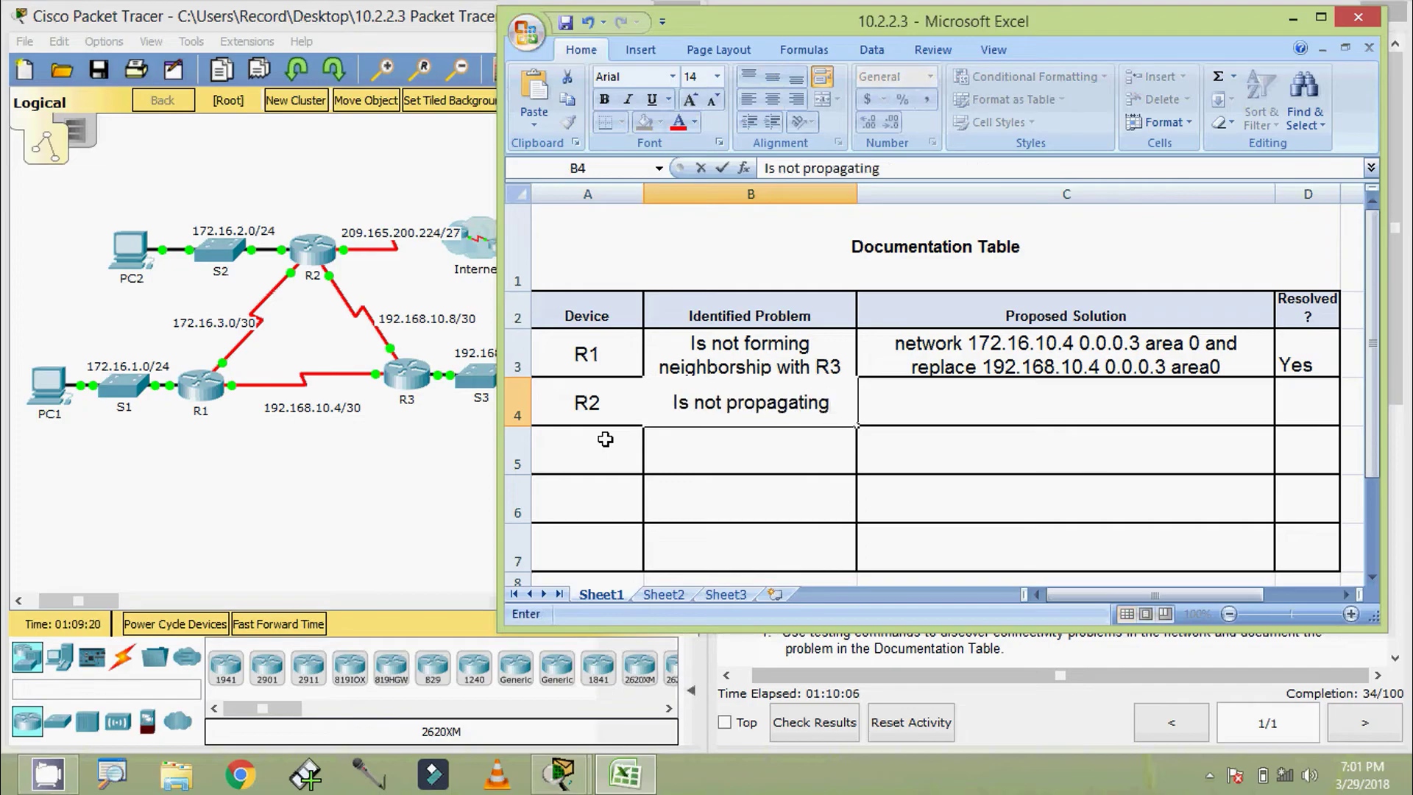
text( the defaul)
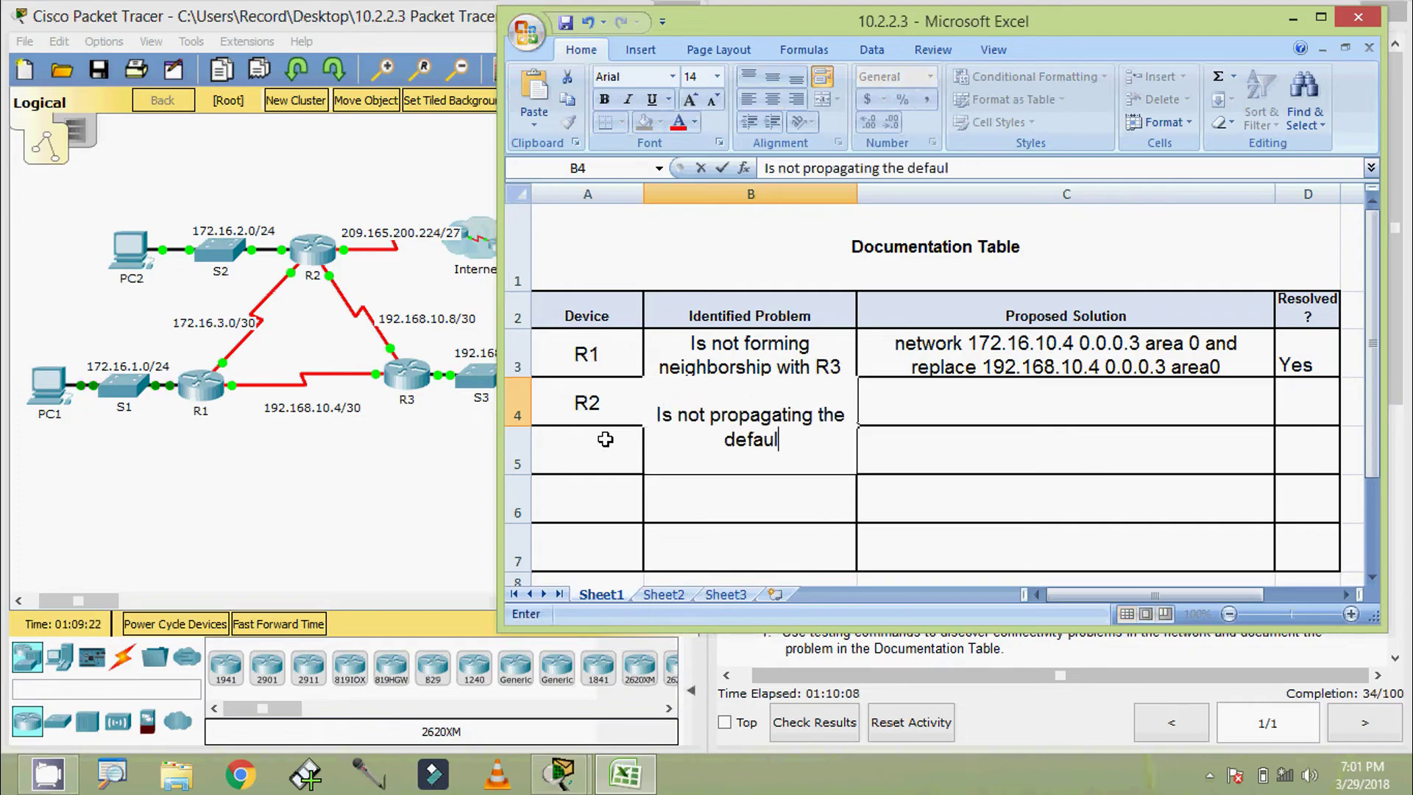
text(t route)
key(Tab)
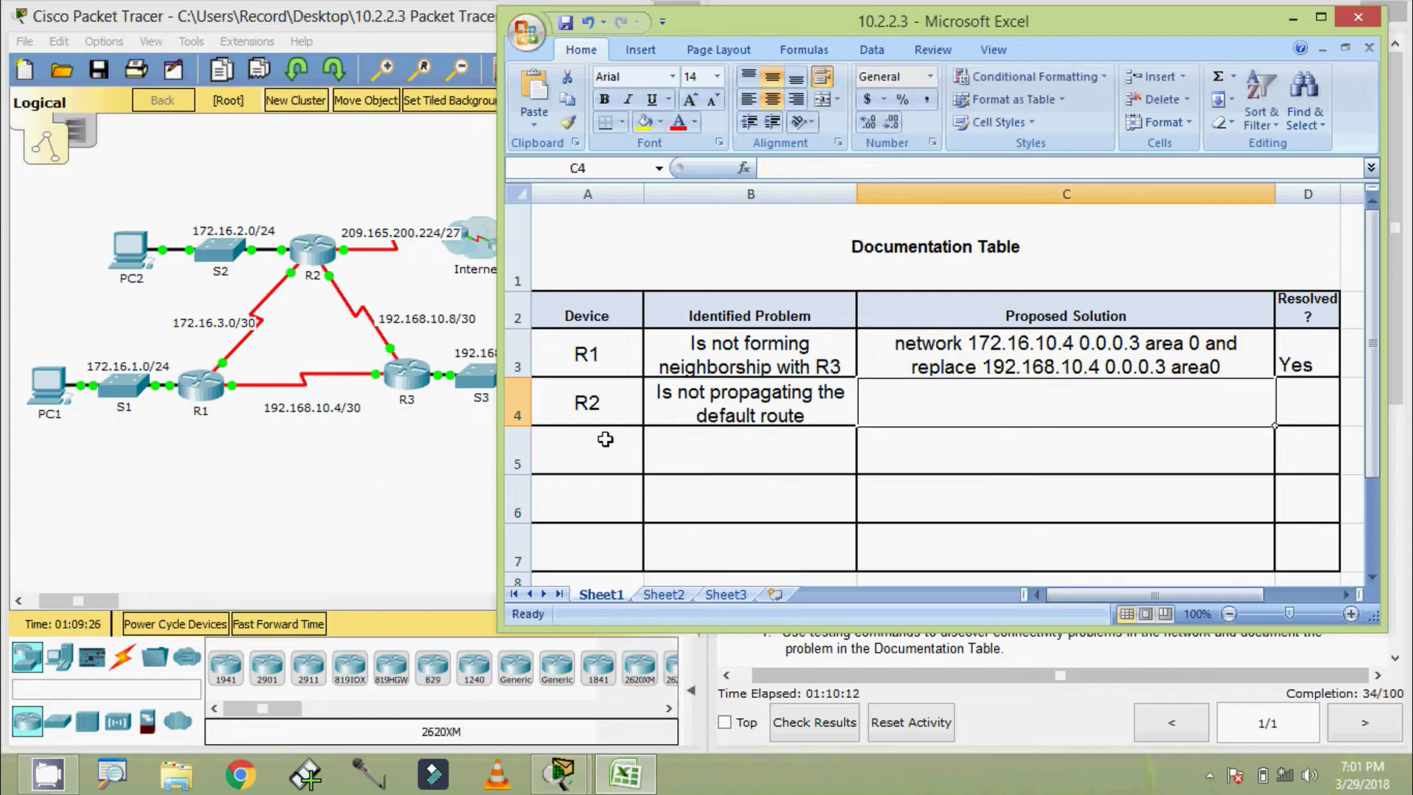
Enter "Configure OSPF with the default-information originate command" as R2's proposed solution in C4.
text(Configure)
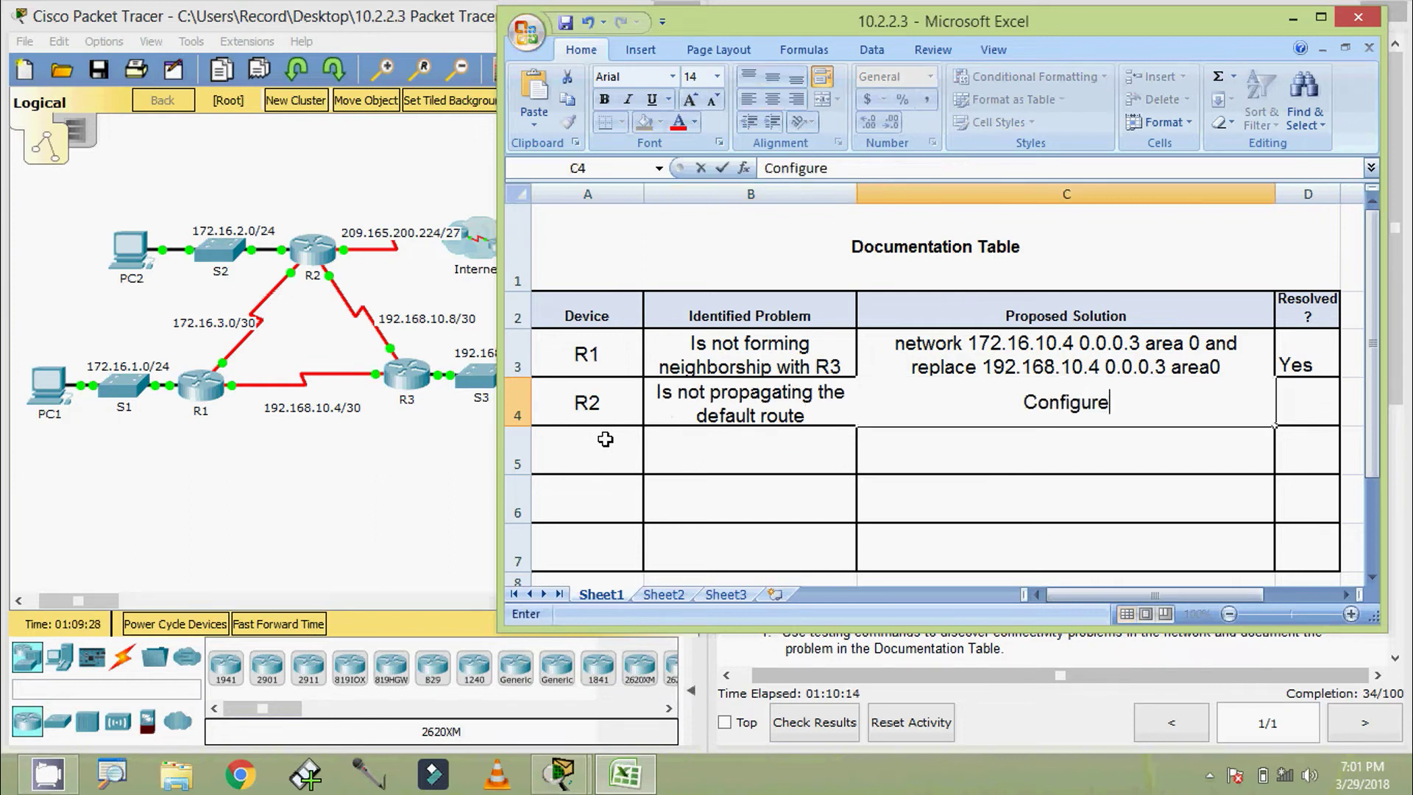
text( OSPF with)
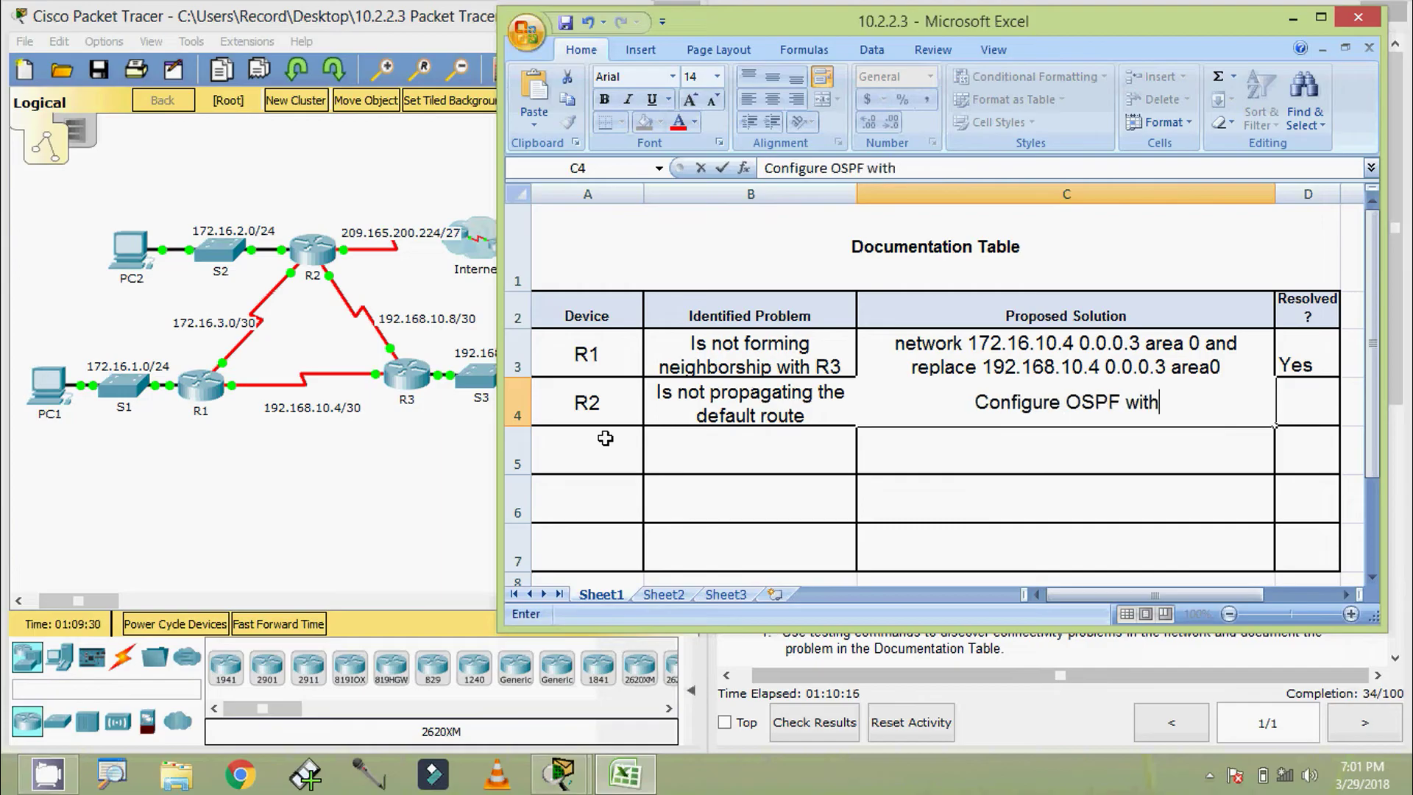
text( the defa)
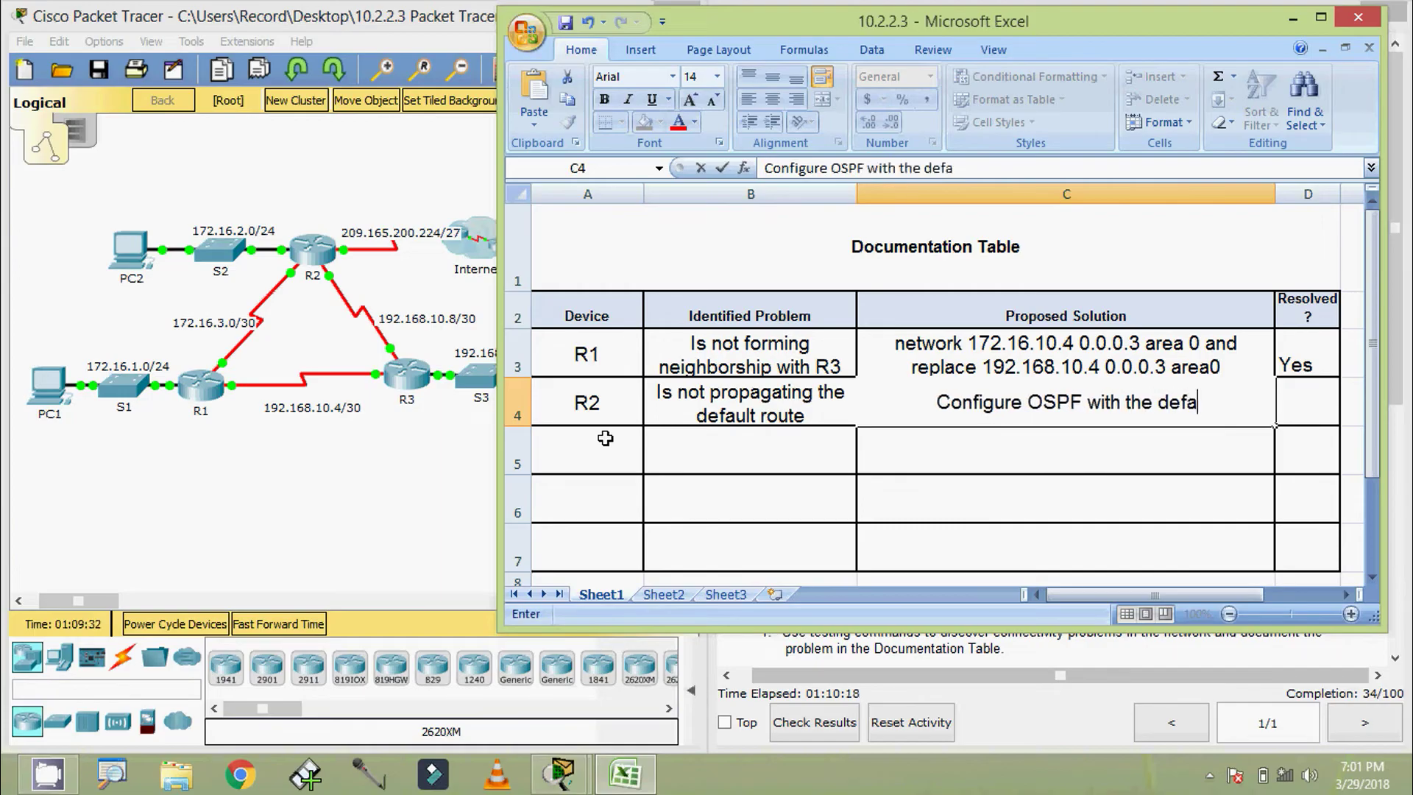
text(ult-infomration)
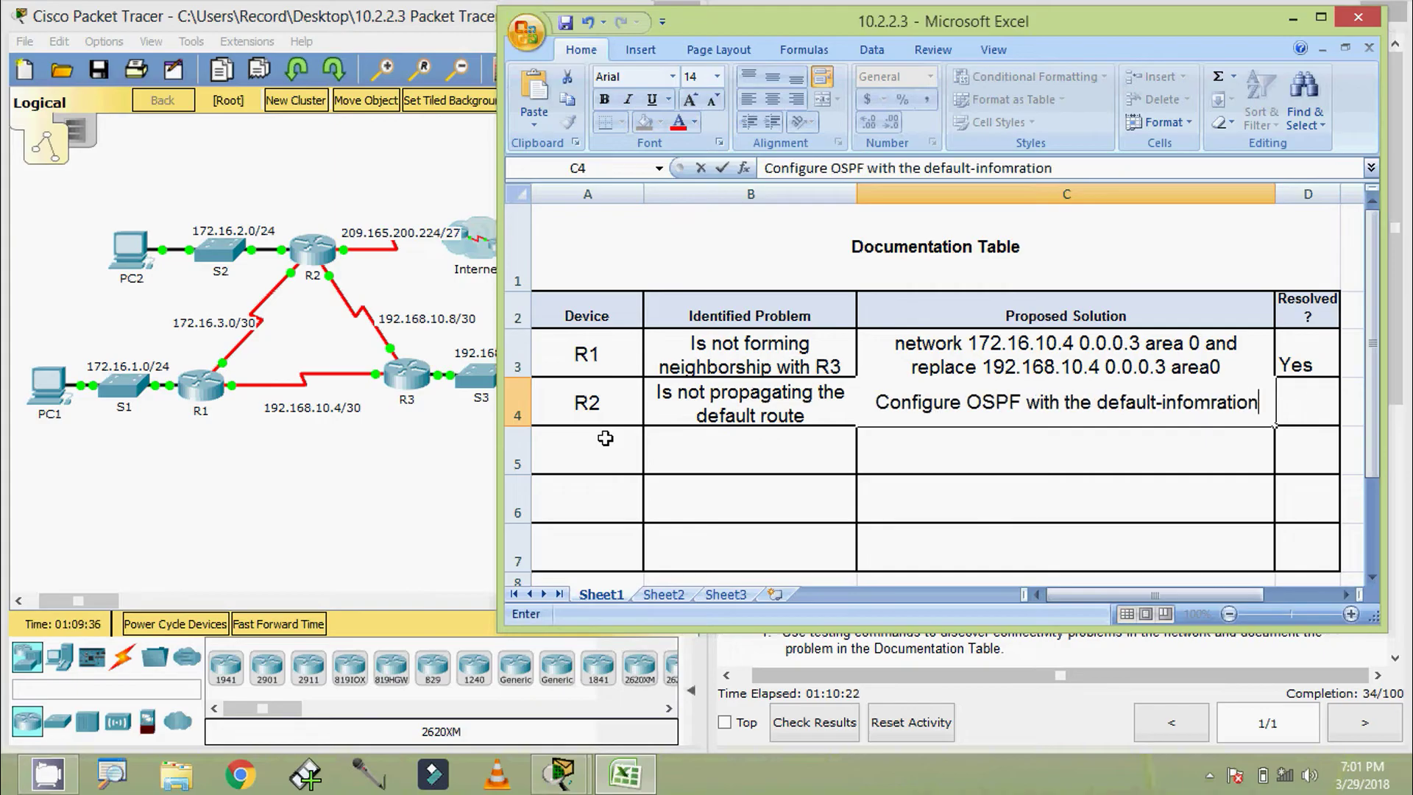
key(BackSpace)
key(BackSpace)
key(BackSpace)
key(BackSpace)
key(BackSpace)
key(BackSpace)
text(a)
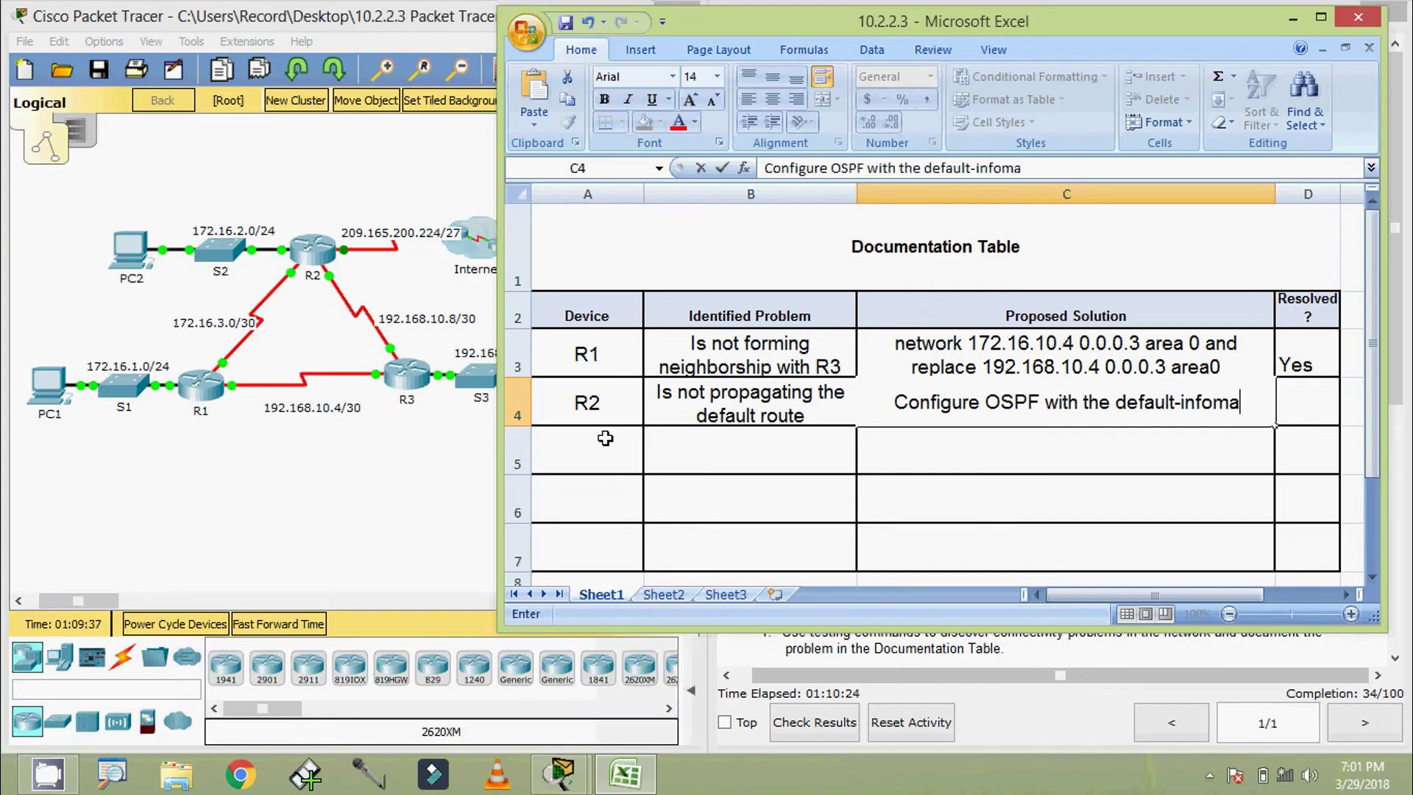
text(tio)
key(BackSpace)
key(BackSpace)
key(BackSpace)
key(BackSpace)
key(BackSpace)
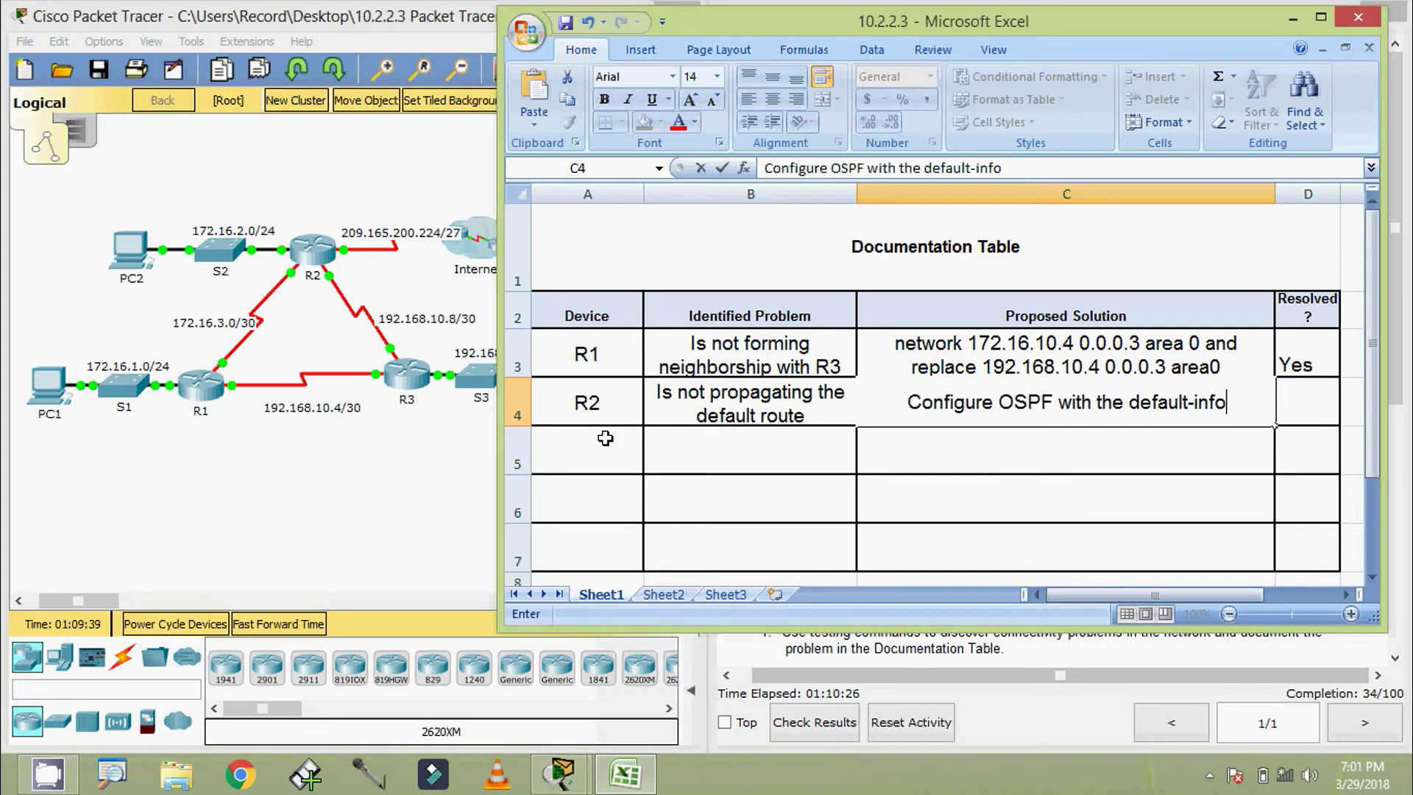
text(rmation)
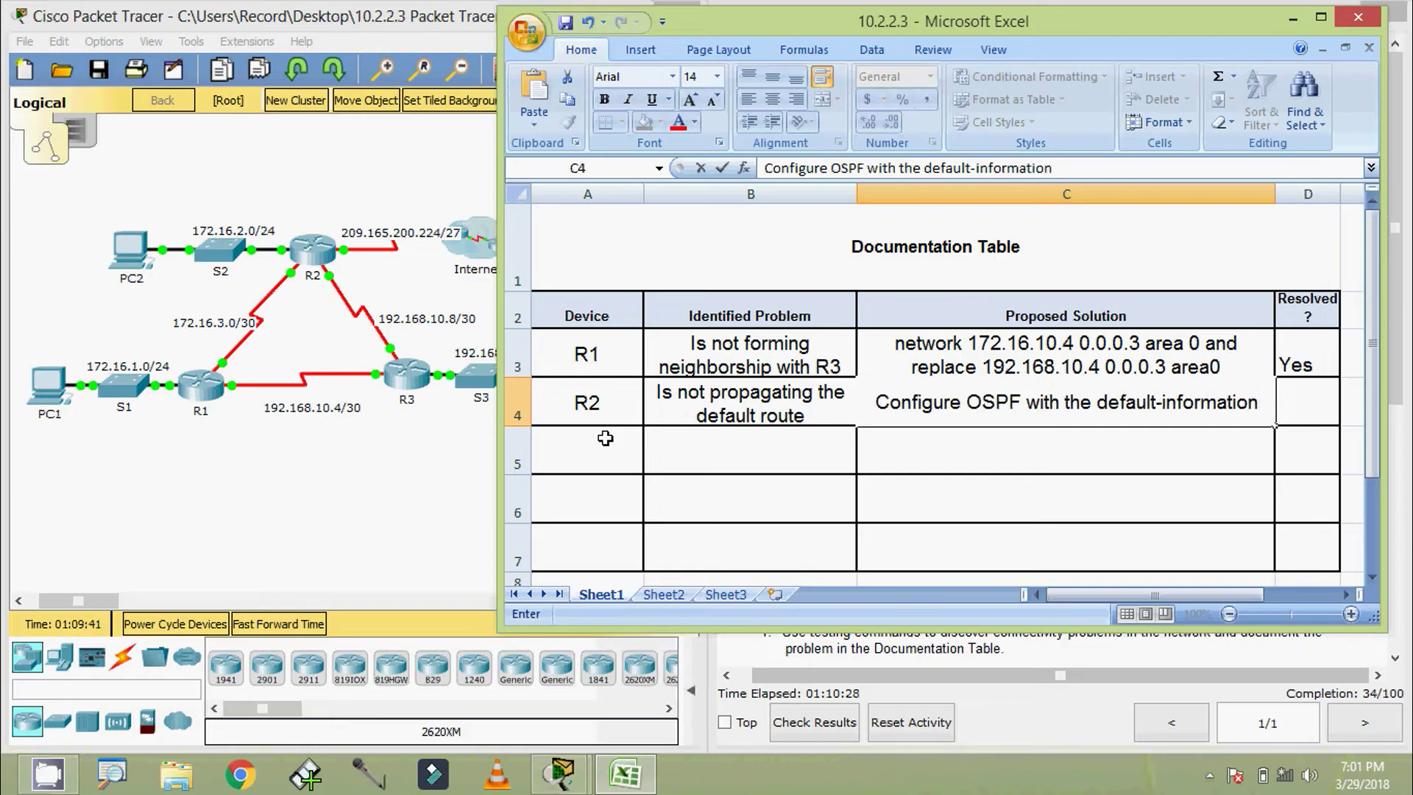
text( origi)
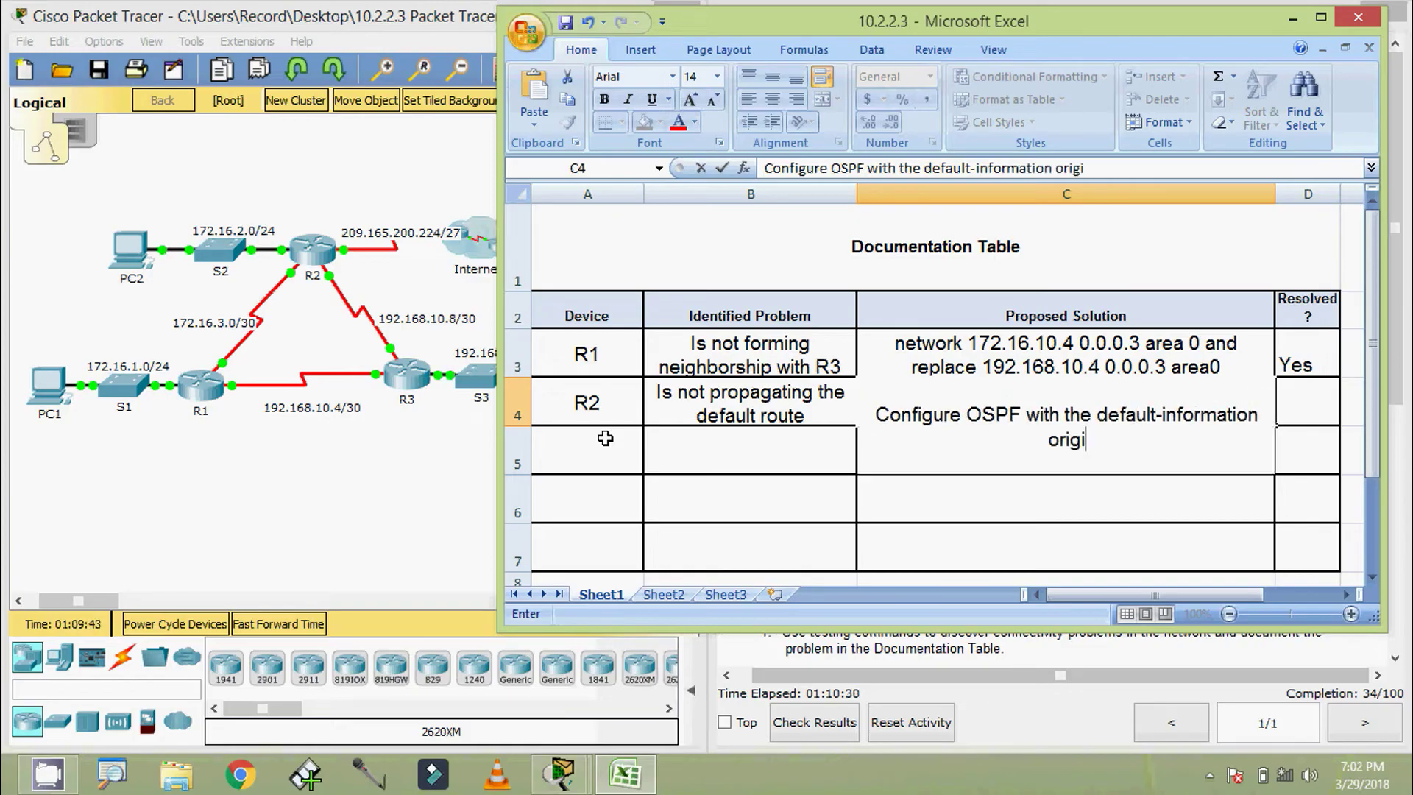
text(nate command)
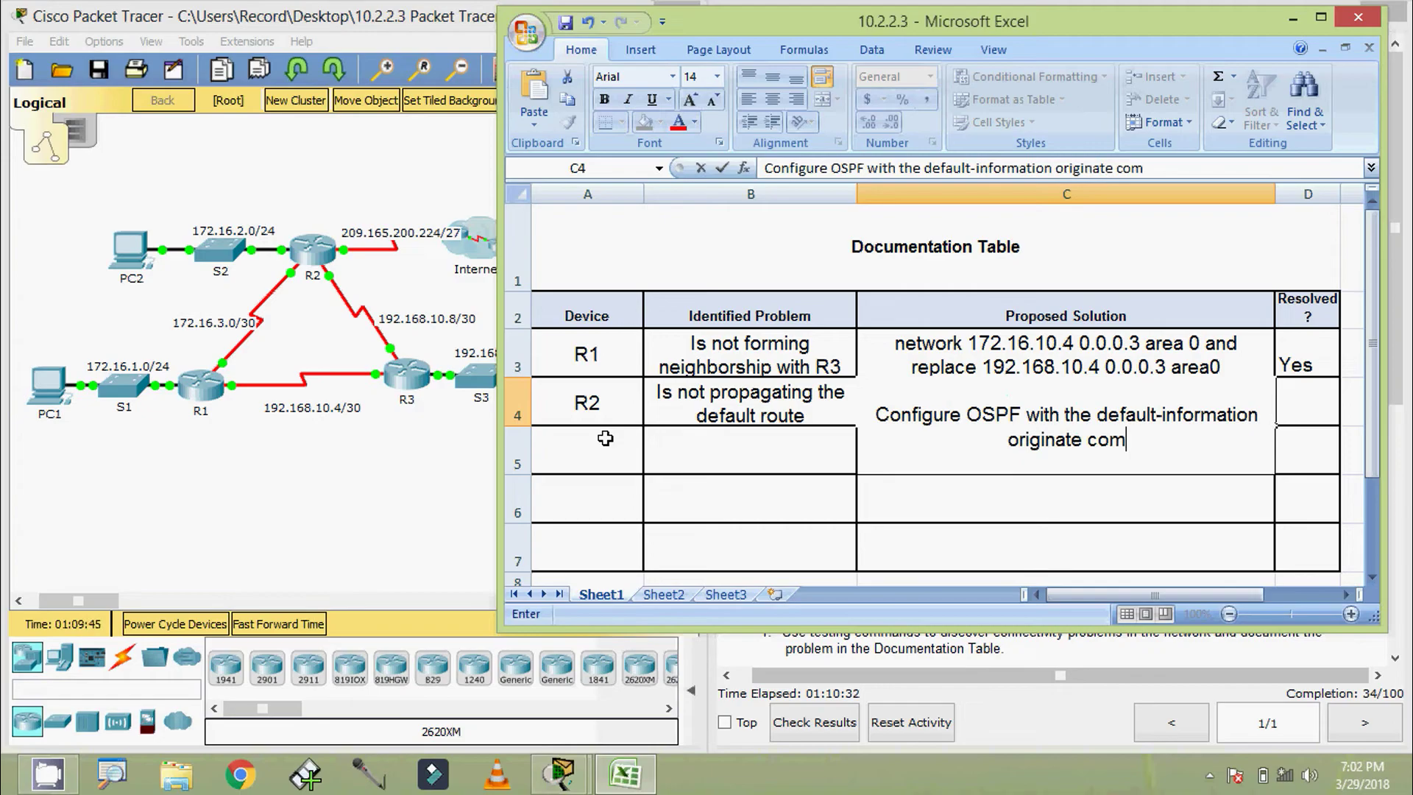
click(605, 438)
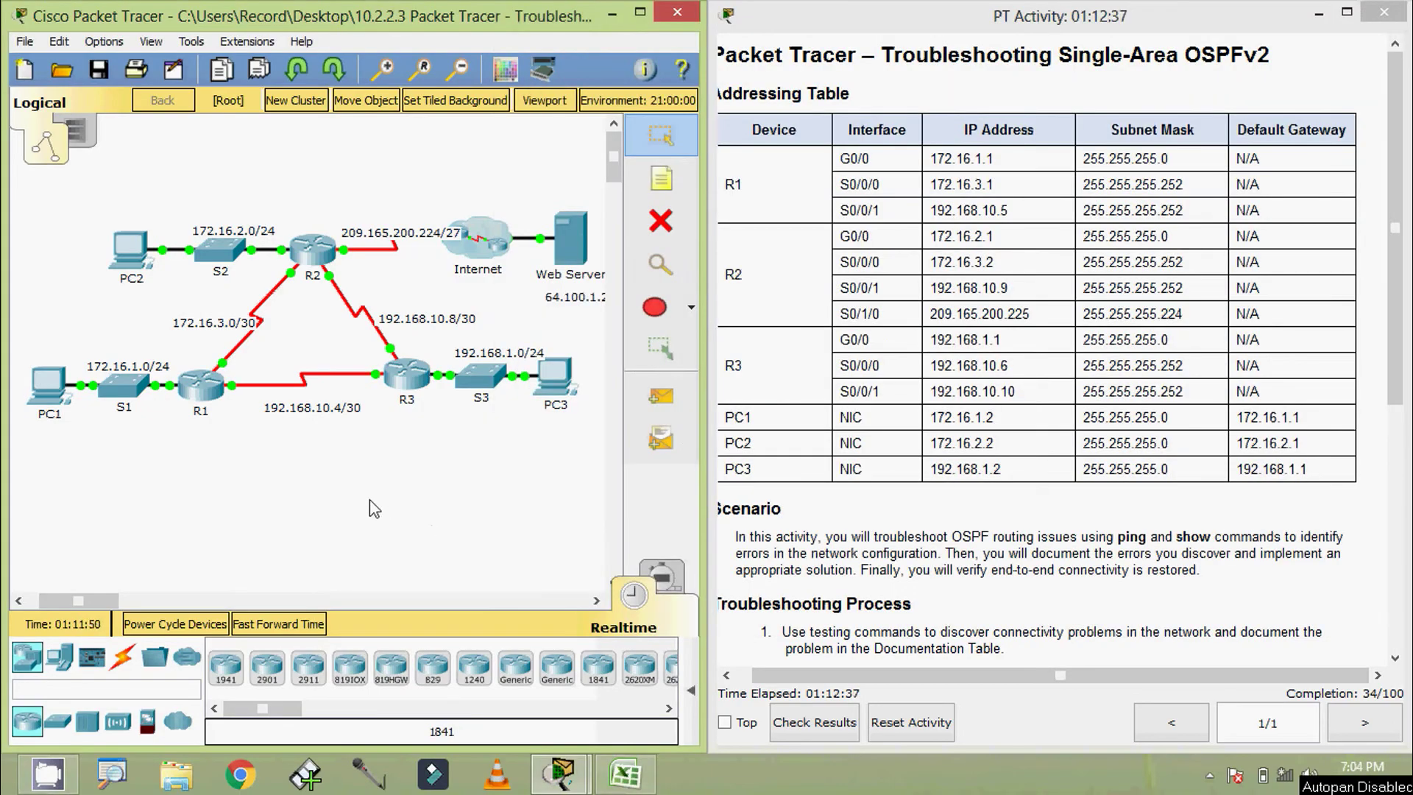
Switch to Packet Tracer, open R2's command line and enter privileged EXEC and global configuration mode.
click(313, 252)
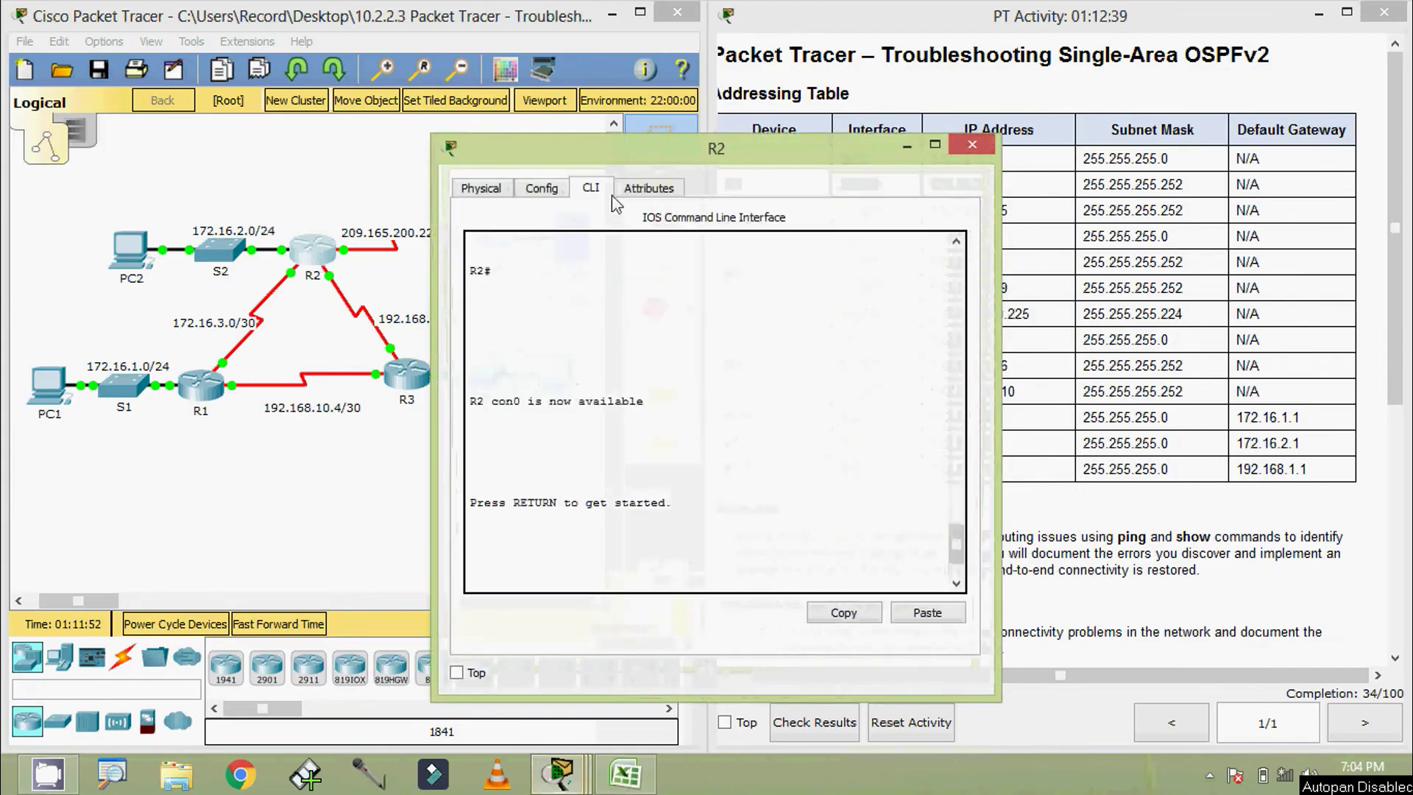
drag(686, 136, 841, 74)
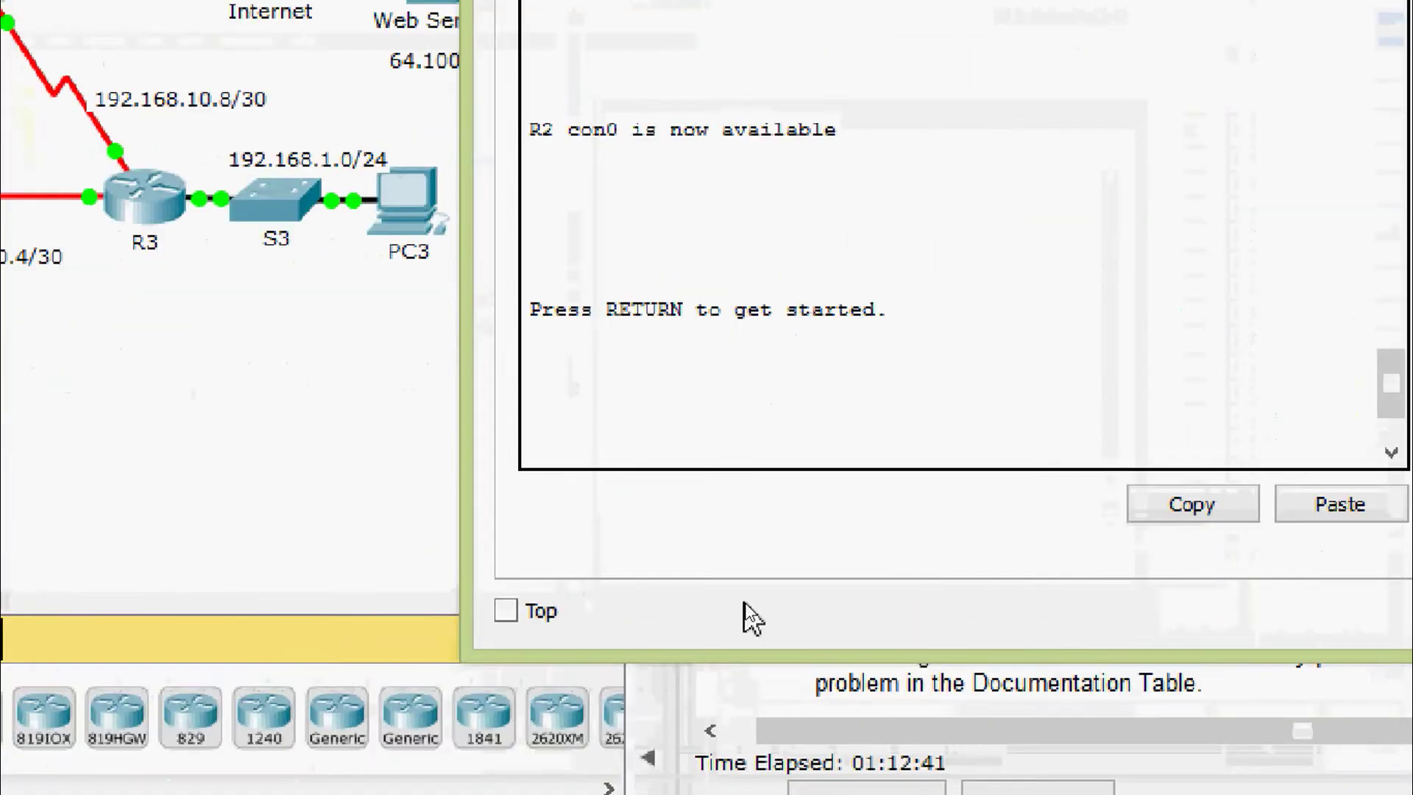
key(Return)
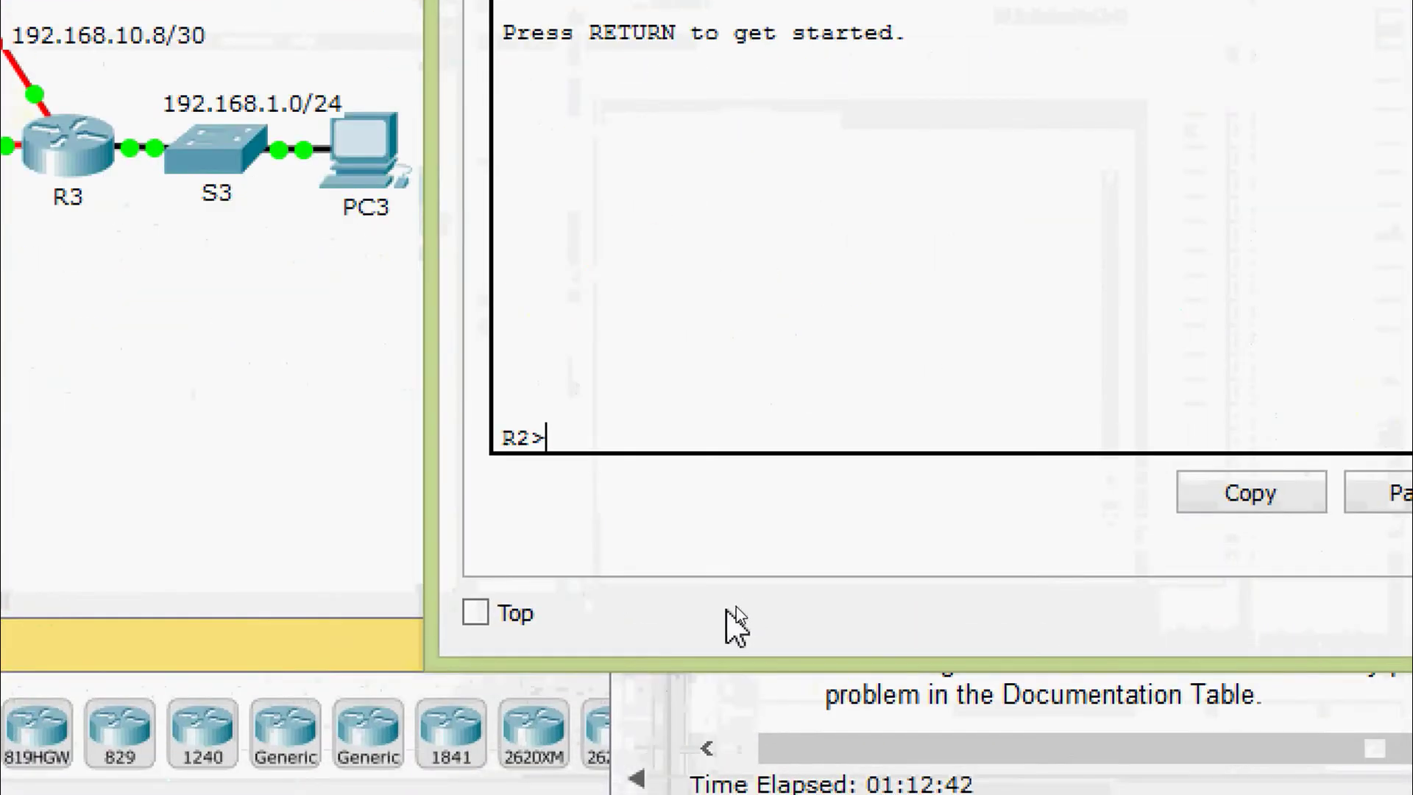
text(ena)
key(Tab)
key(Return)
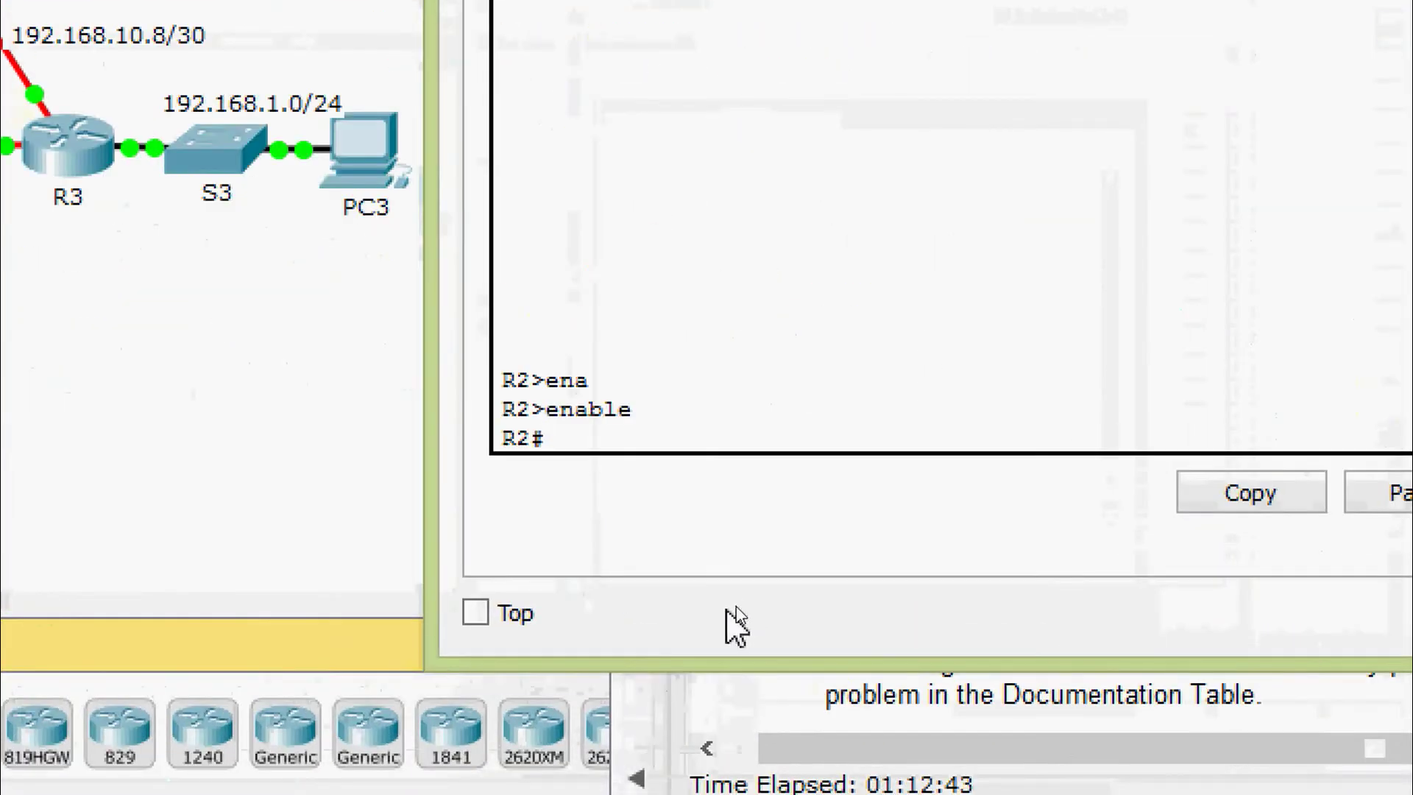
text(conf)
key(Tab)
text(t)
key(Tab)
key(Return)
key(Return)
Under "router ospf 1" on R2, configure "default-information originate" to propagate the default route.
text(r)
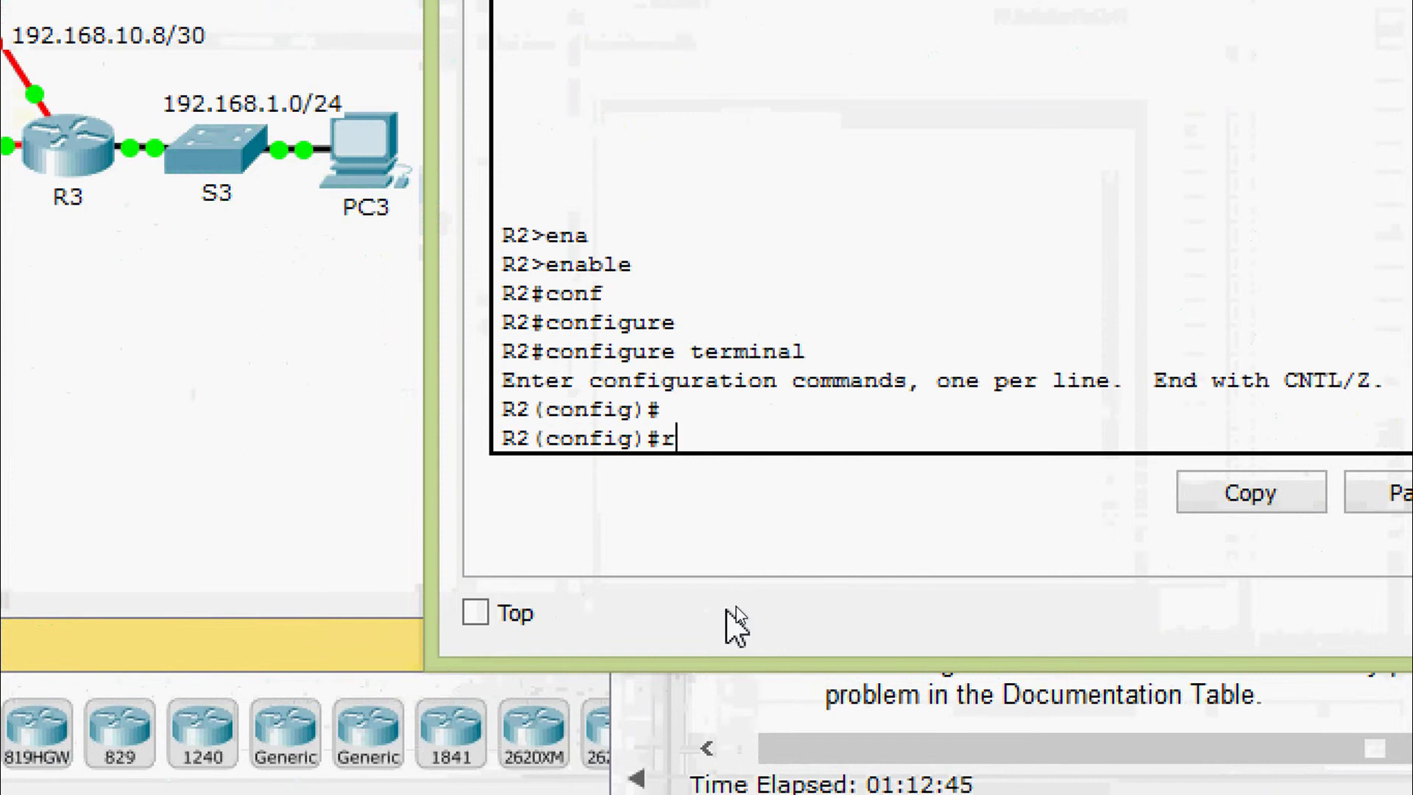
text(outer)
key(Tab)
text(os)
key(Tab)
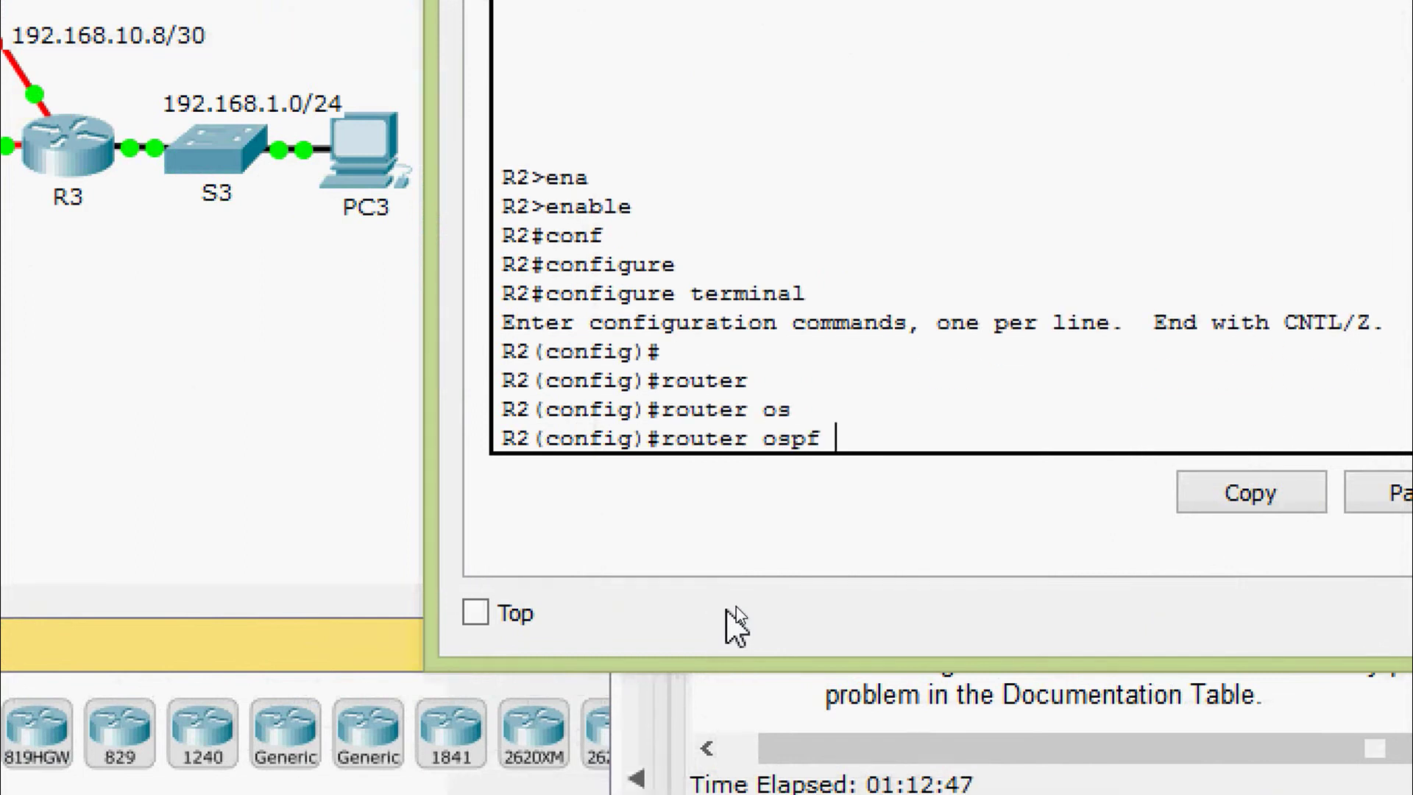
text(1)
key(Return)
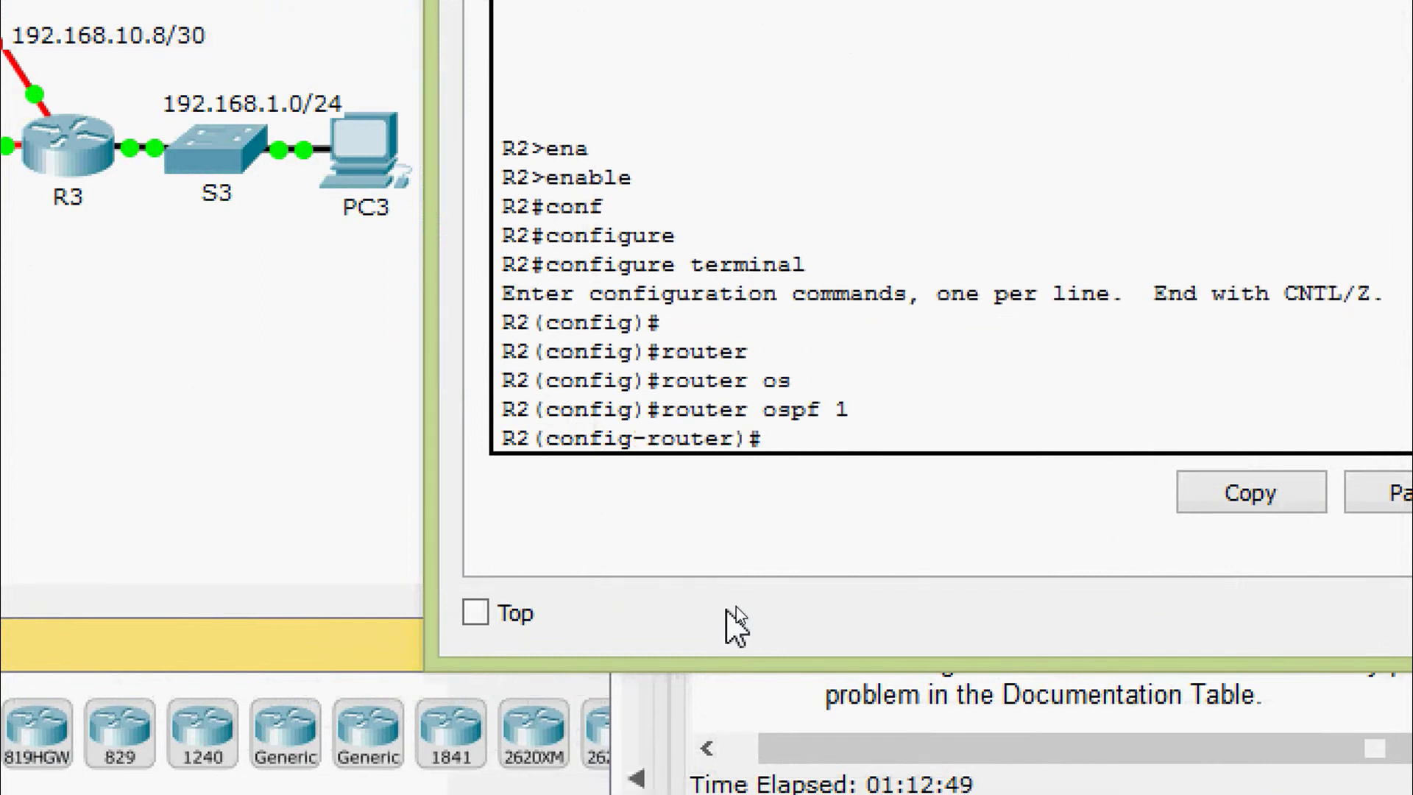
text(de)
key(Tab)
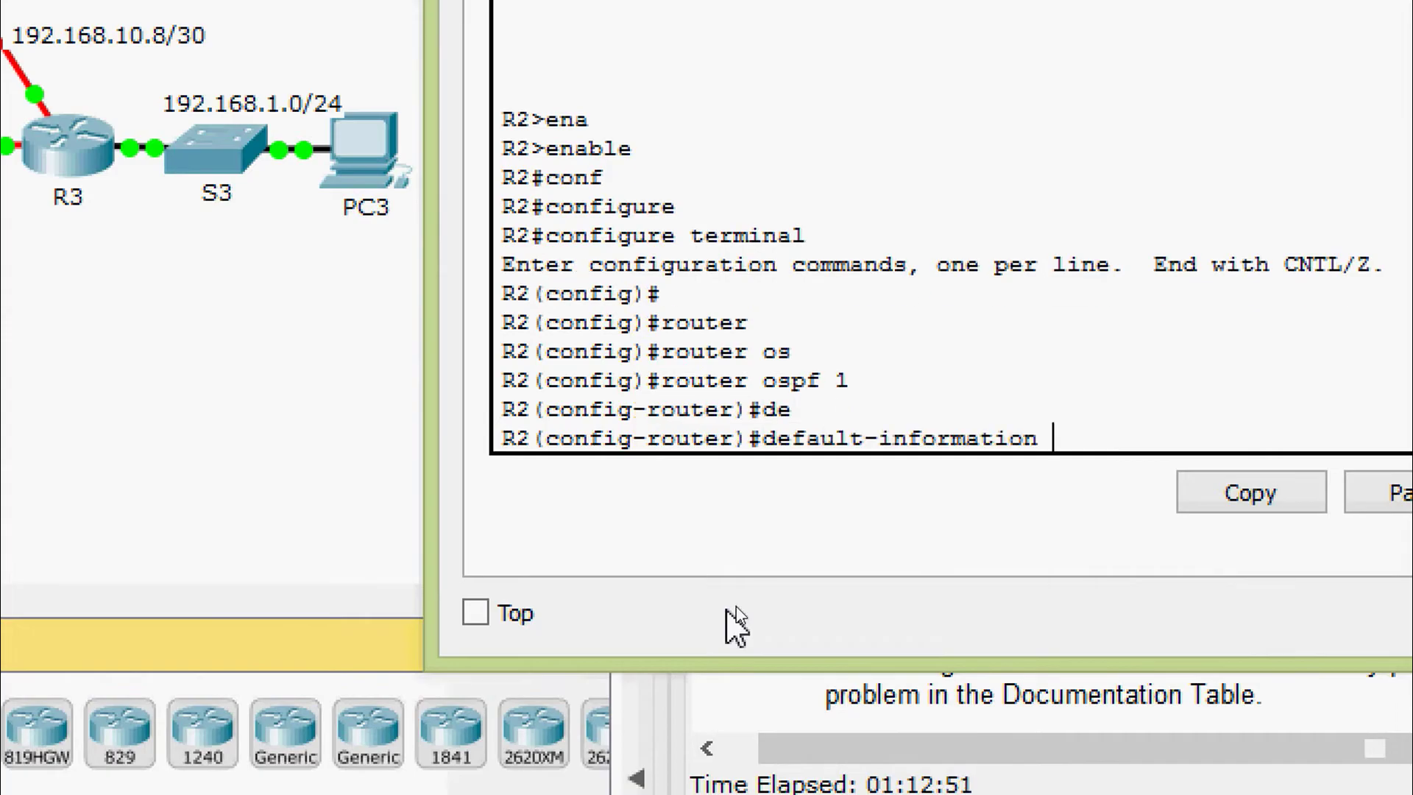
text(ori)
key(Tab)
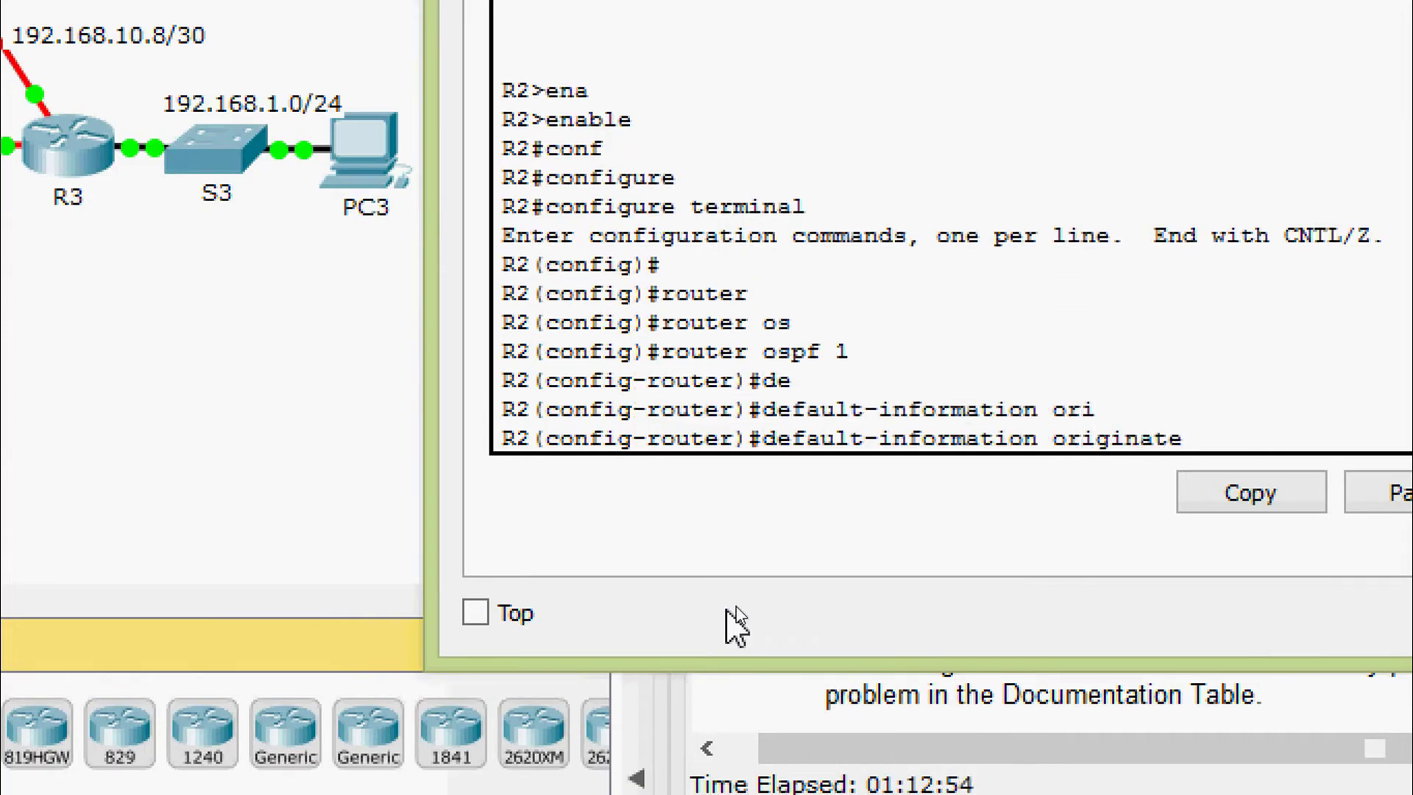
key(Return)
key(Return)
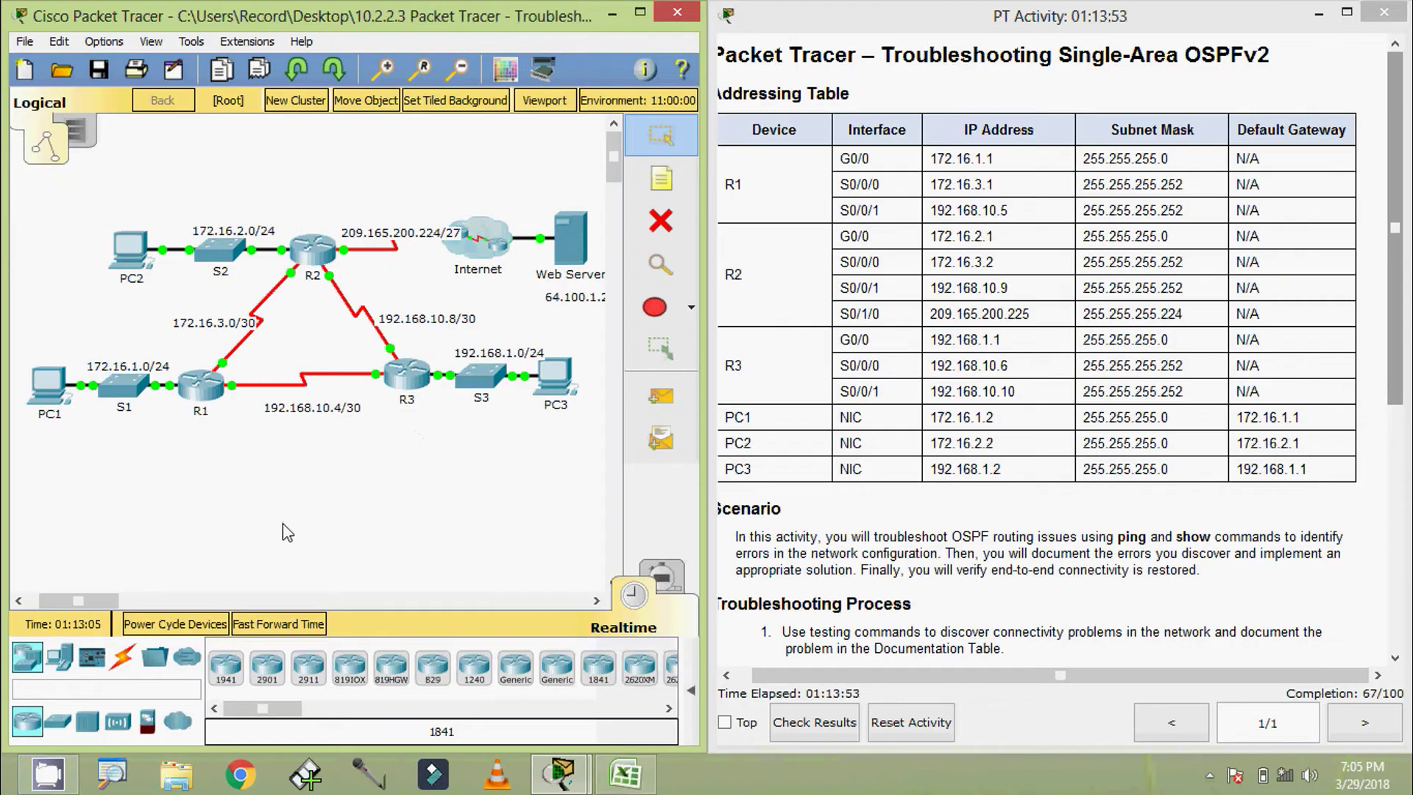
On R1, enter privileged EXEC mode, run "show ip route" and examine the O*E2 default route entry.
click(221, 409)
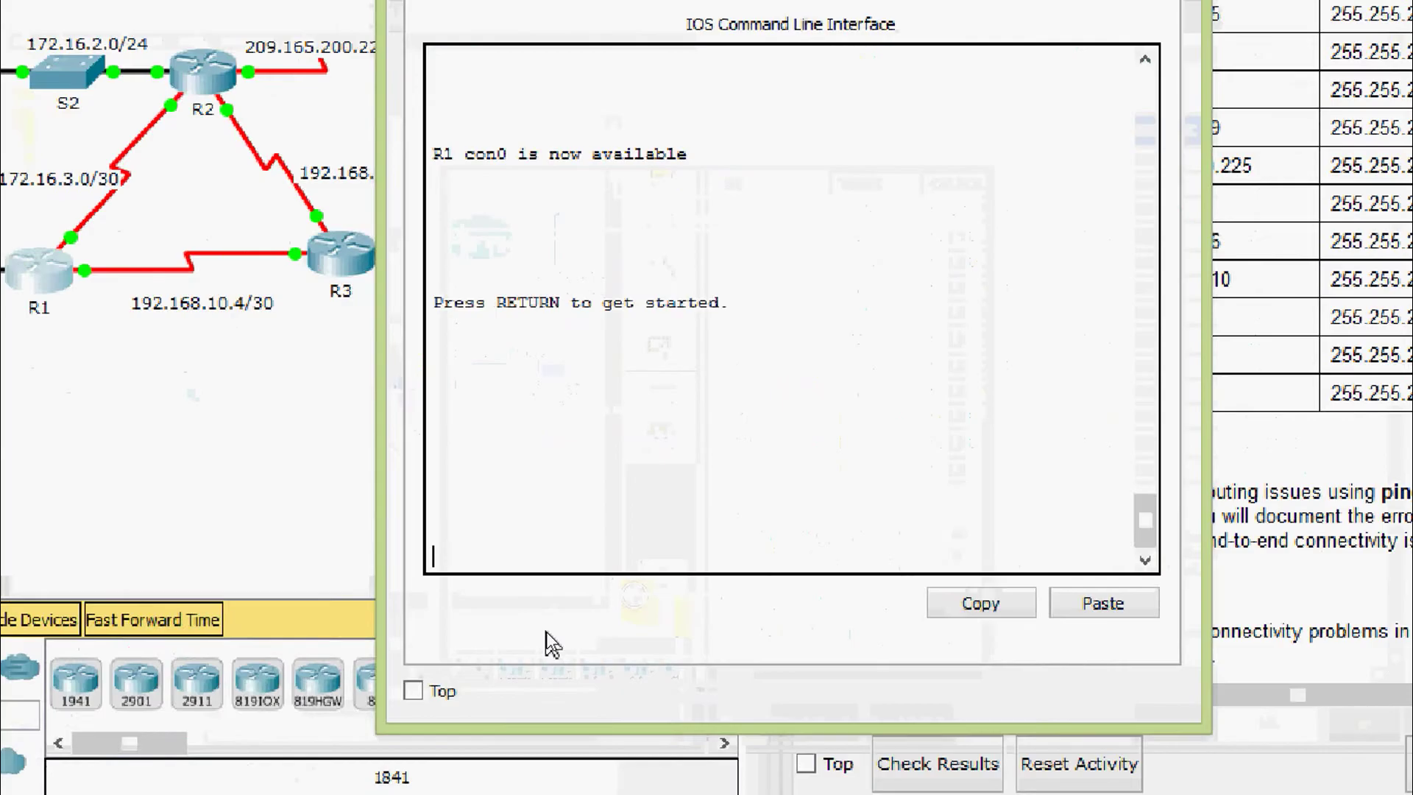
key(Return)
text(ena)
key(Return)
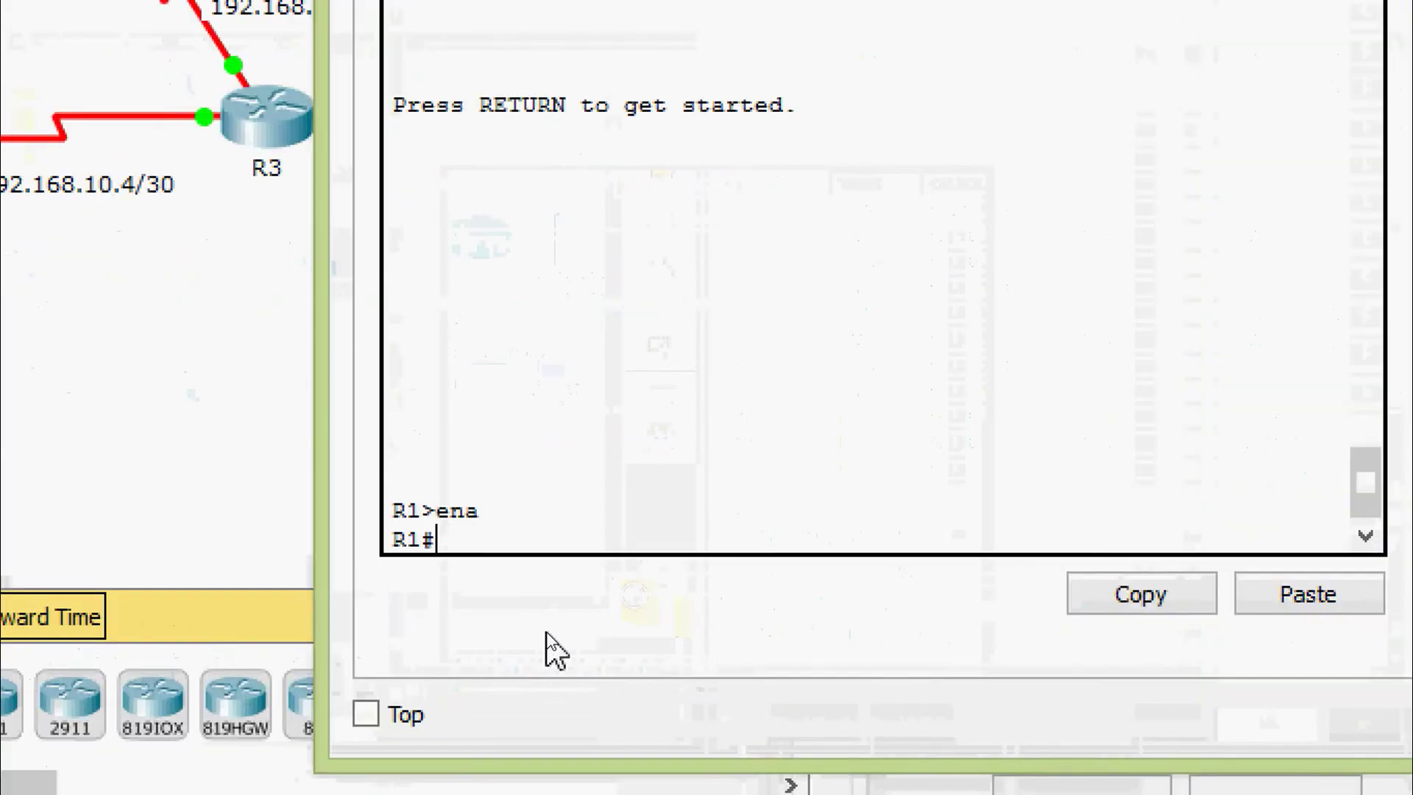
text(sh)
key(Tab)
text(ip rou)
key(Tab)
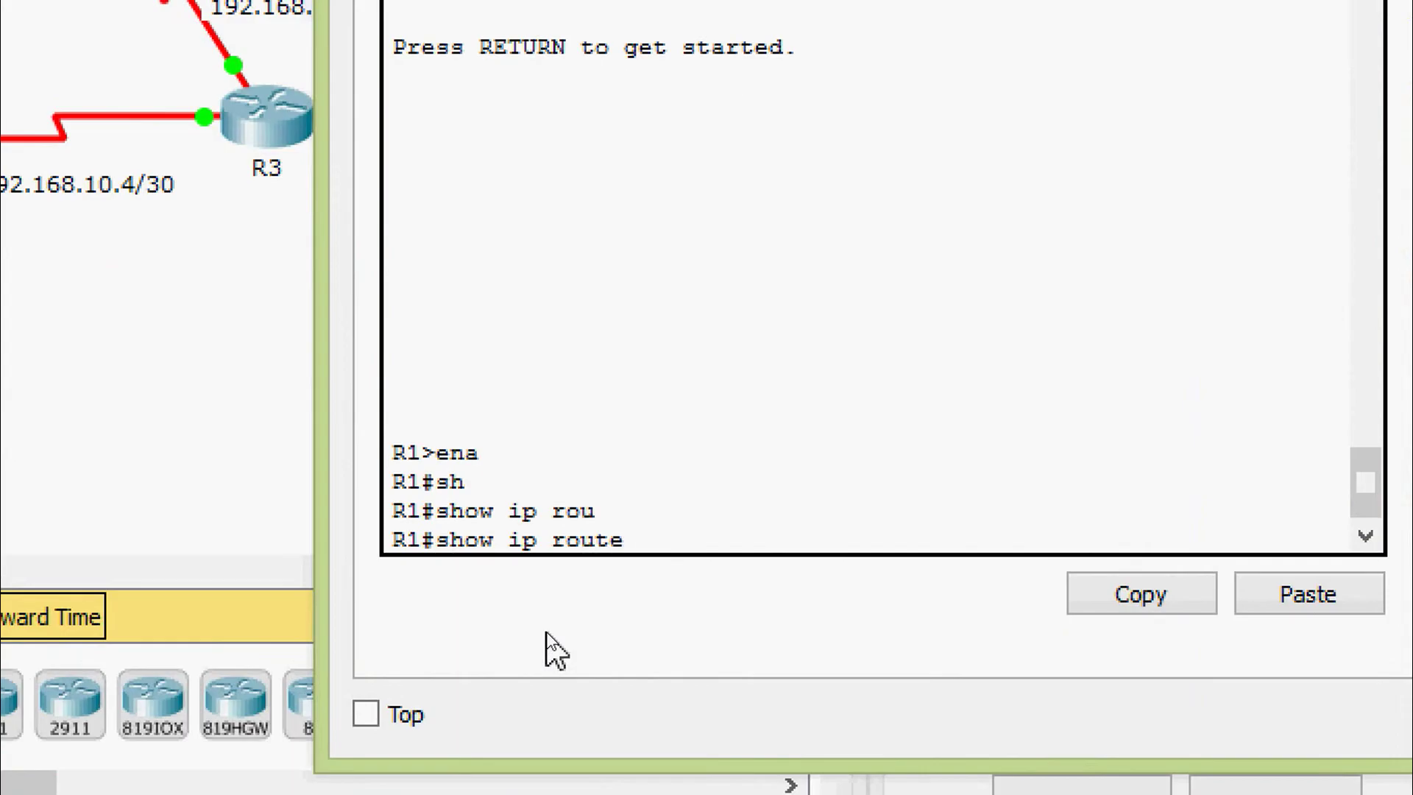
key(Return)
key(space)
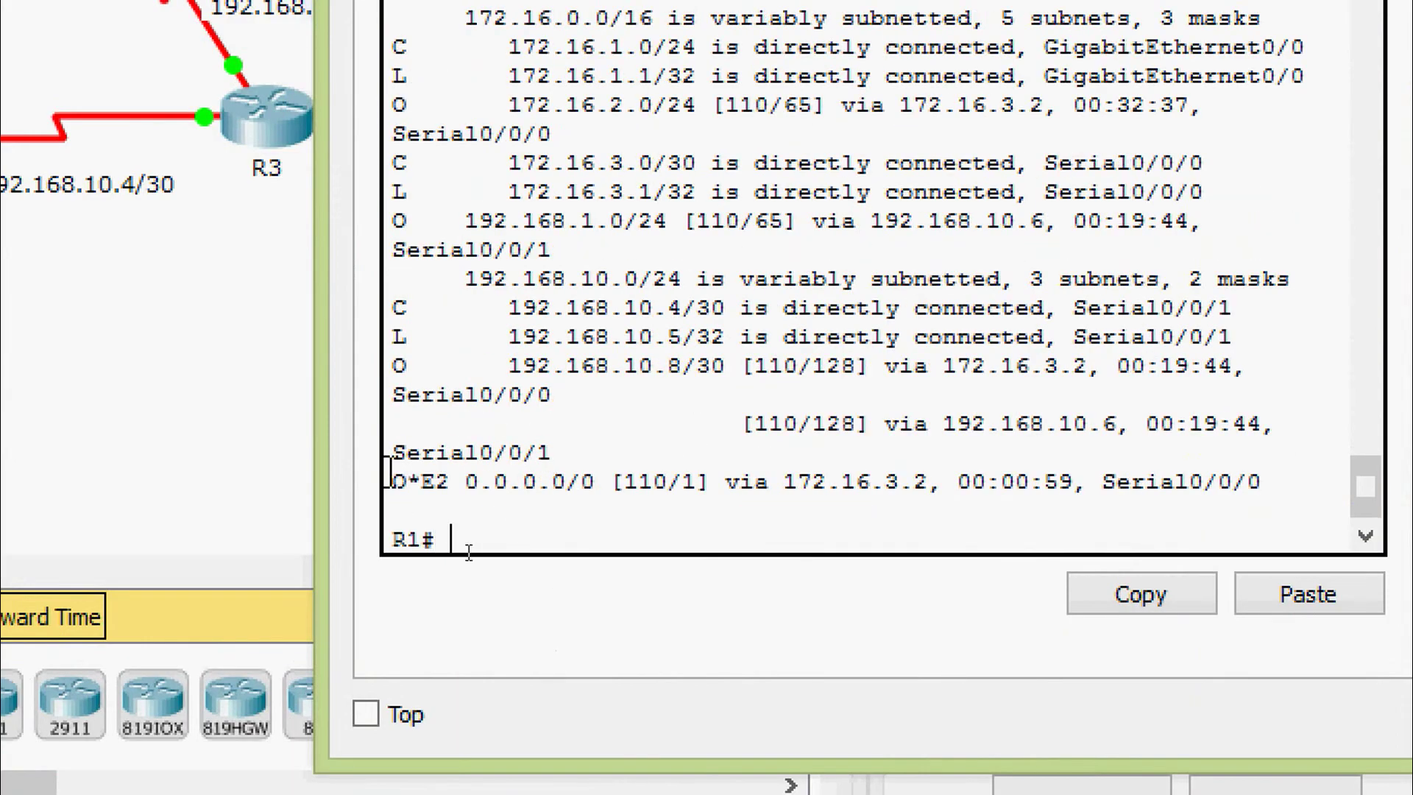
drag(392, 482, 1270, 497)
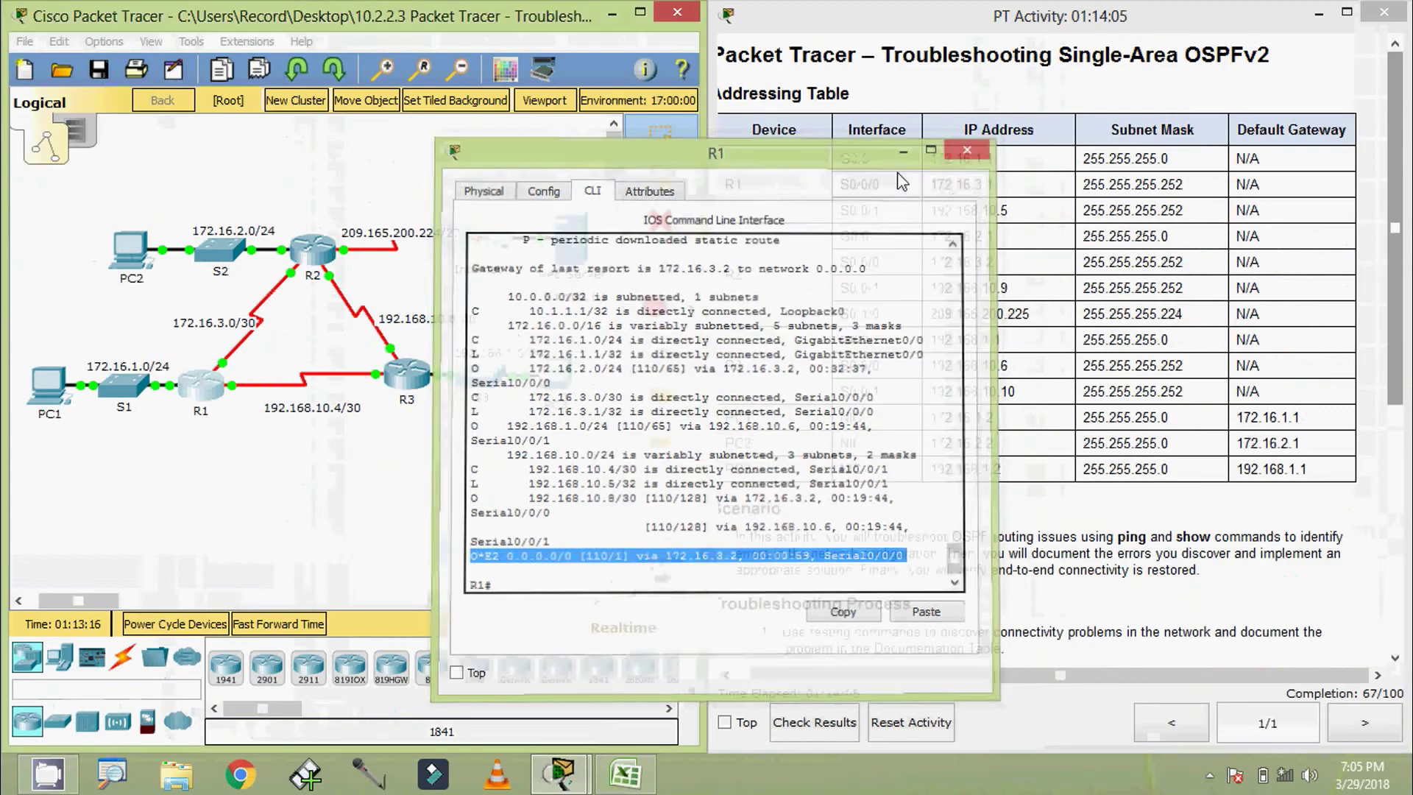
click(977, 144)
On R3, enter privileged EXEC mode, run "show ip route" and examine how its default route is learned.
click(427, 372)
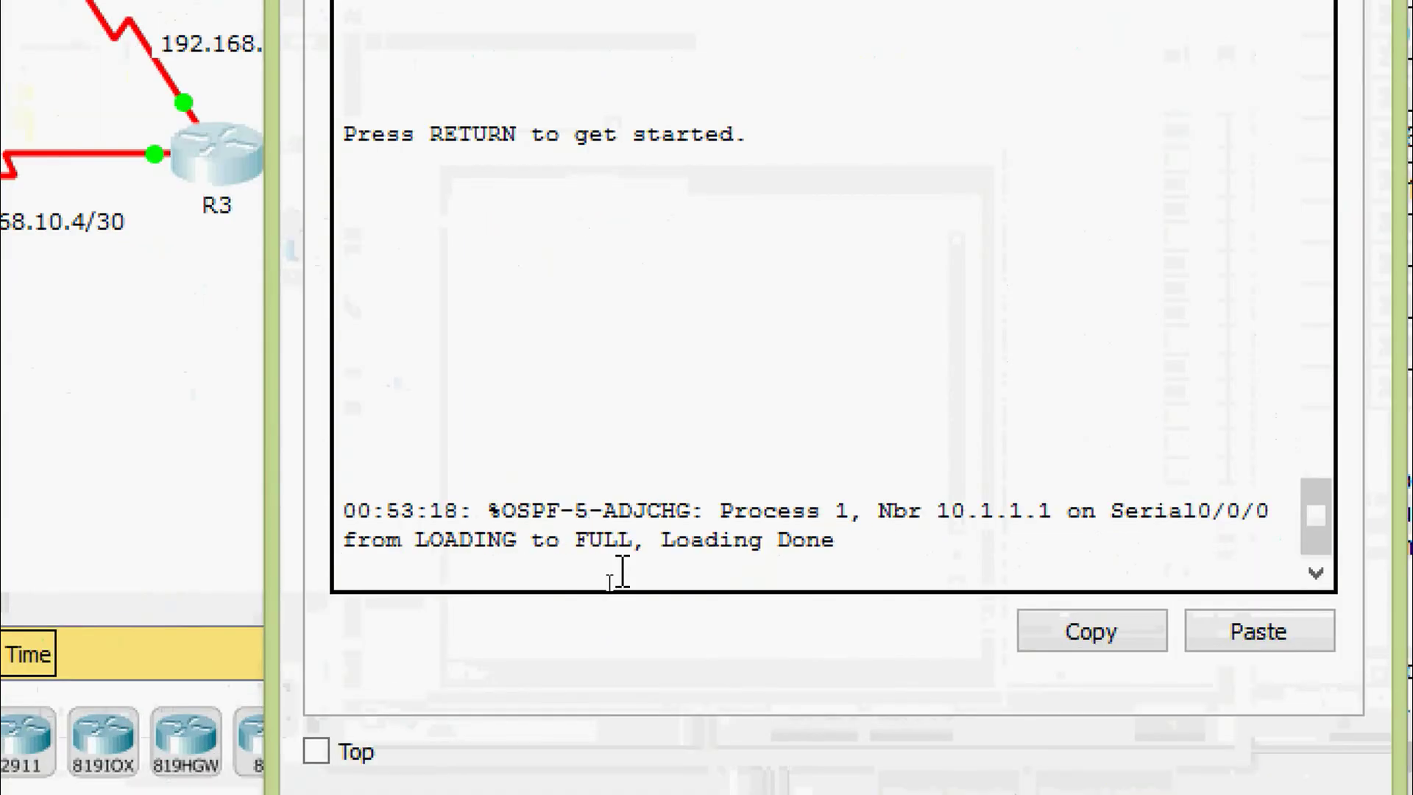
key(Return)
text(ena)
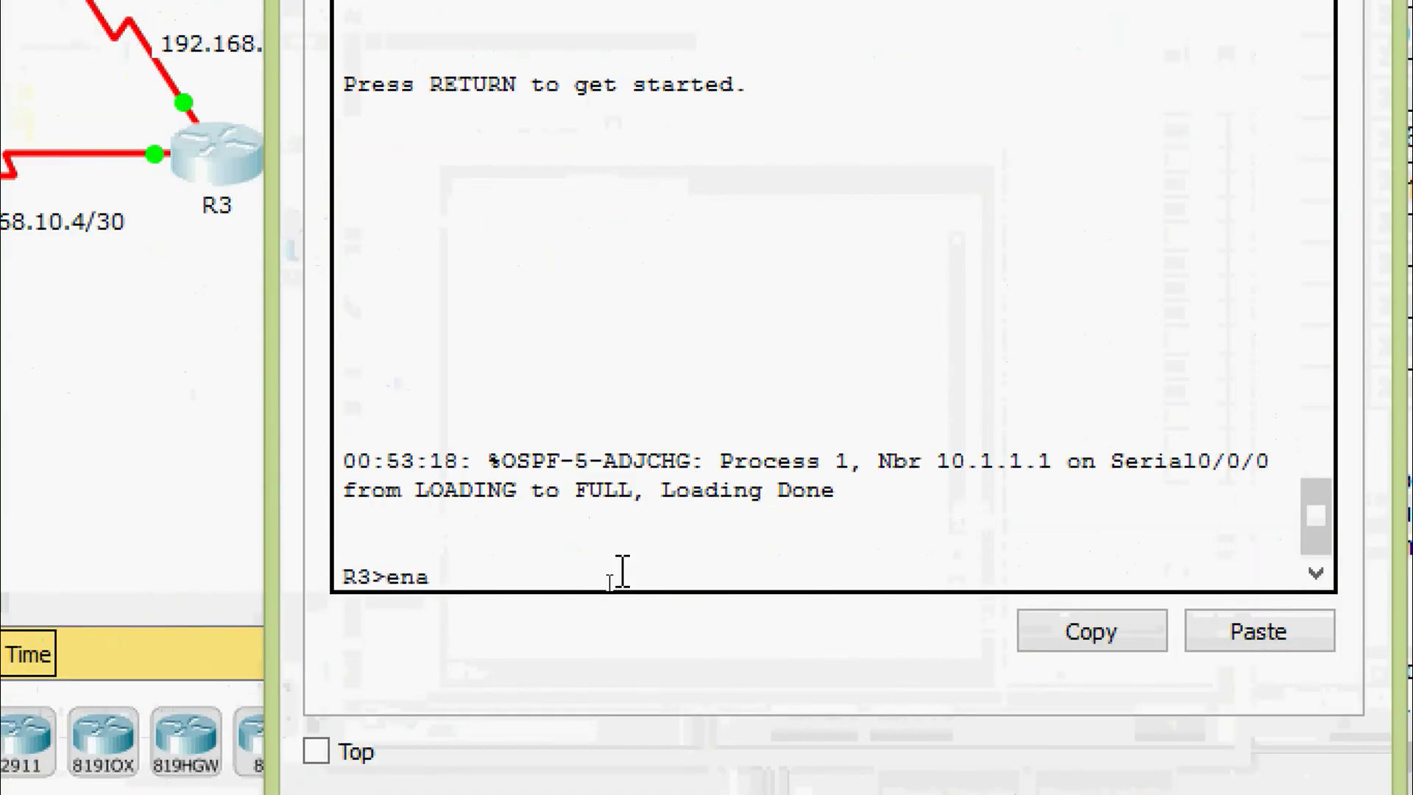
key(Tab)
key(Return)
text(sh)
key(Tab)
text(ip rou)
key(Tab)
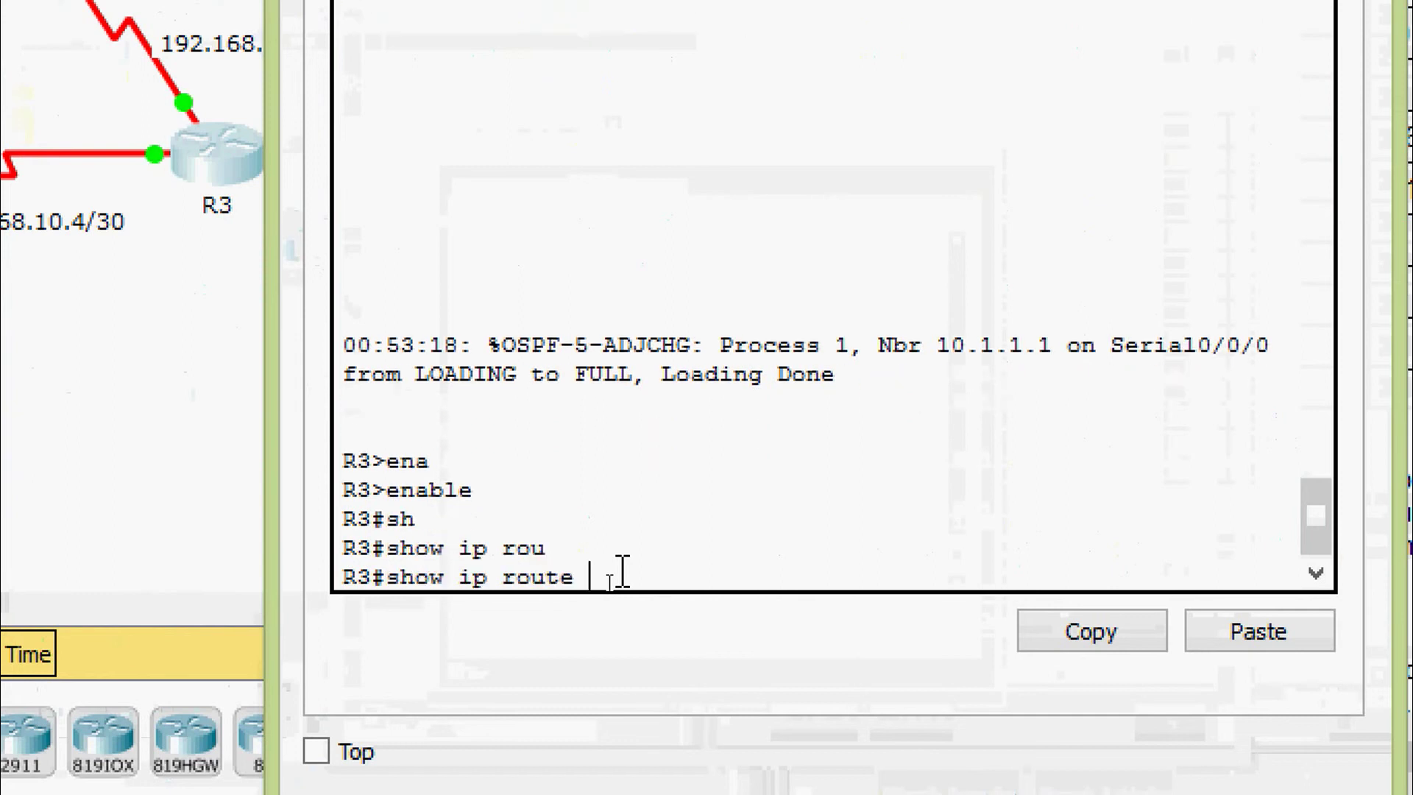
key(Return)
key(space)
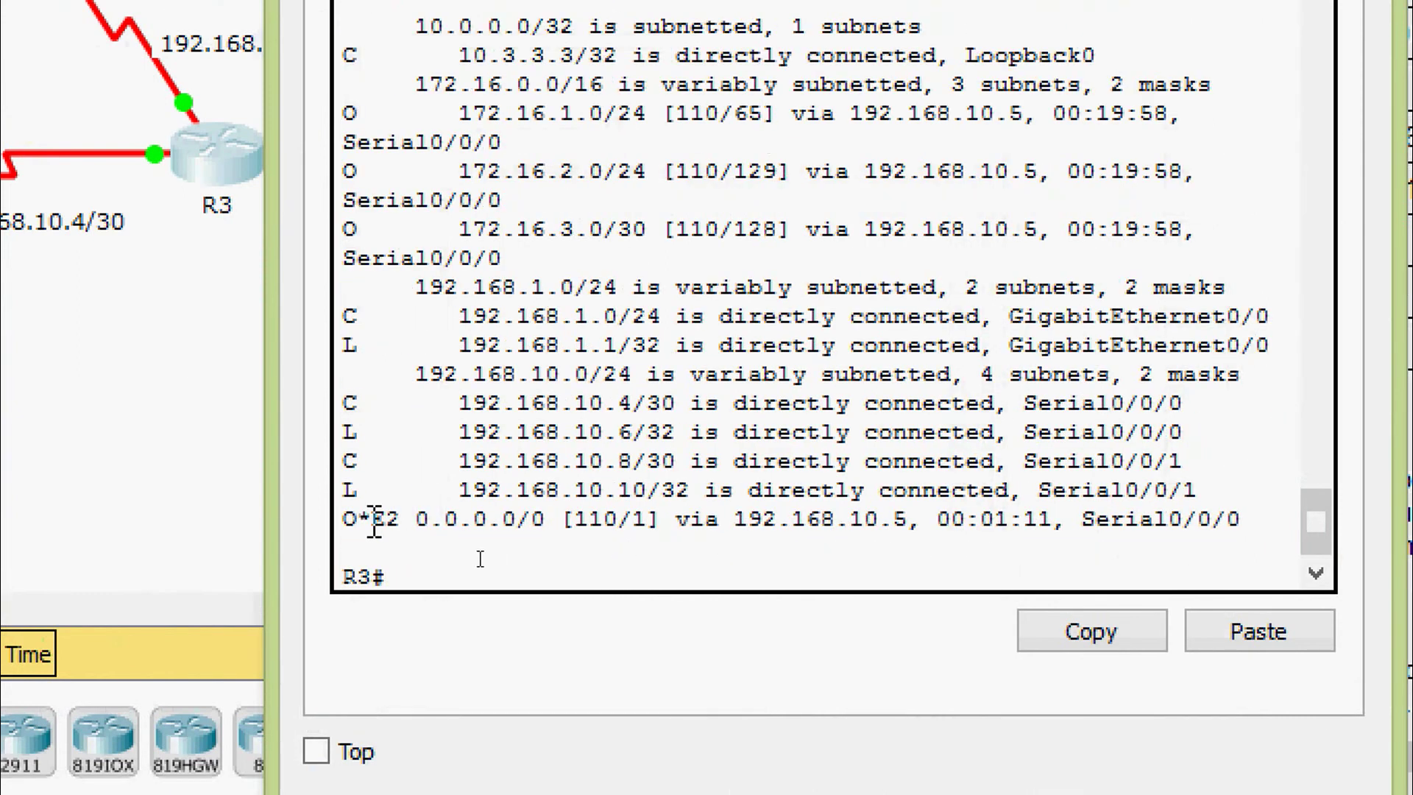
drag(344, 520, 746, 527)
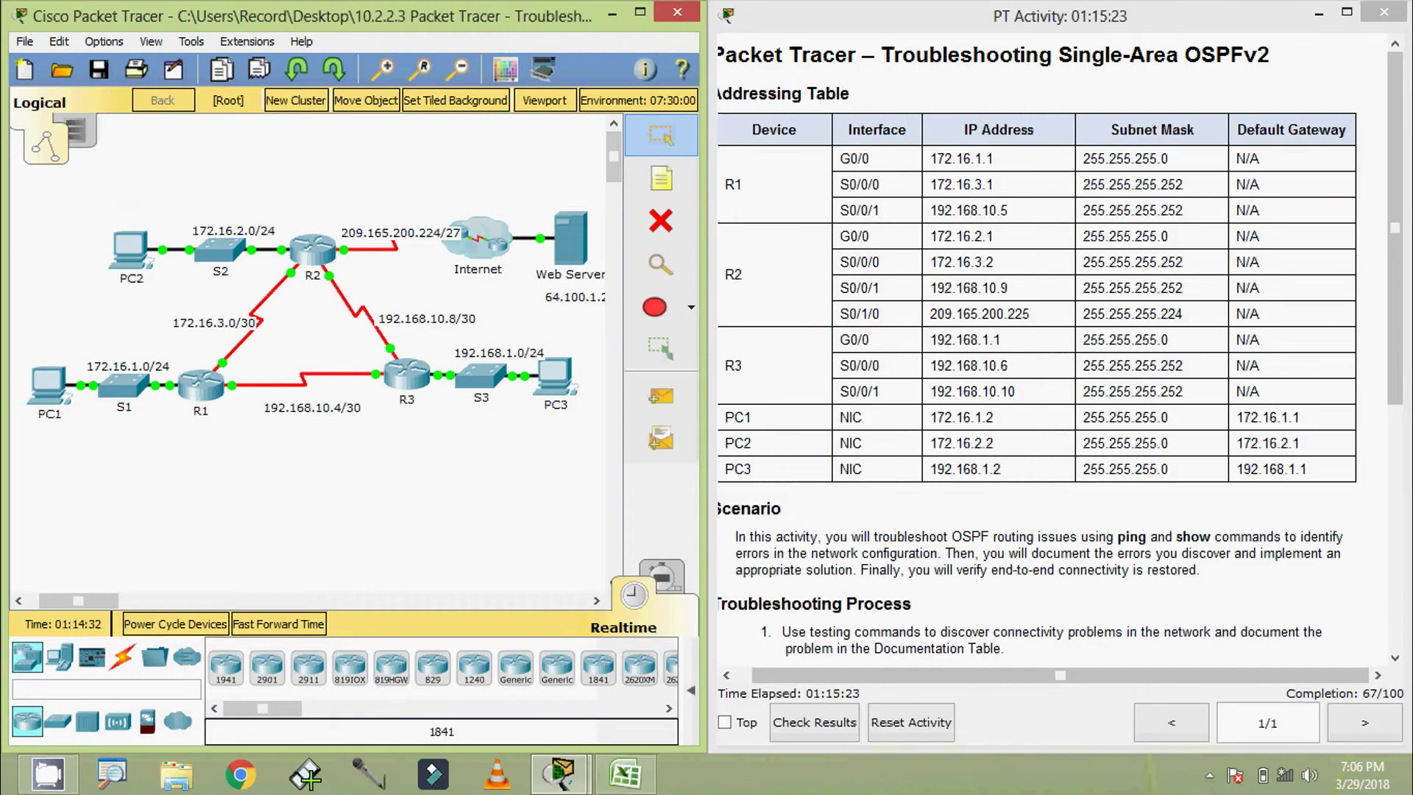
Open R3's command line and display its full configuration with "show running-config".
click(406, 379)
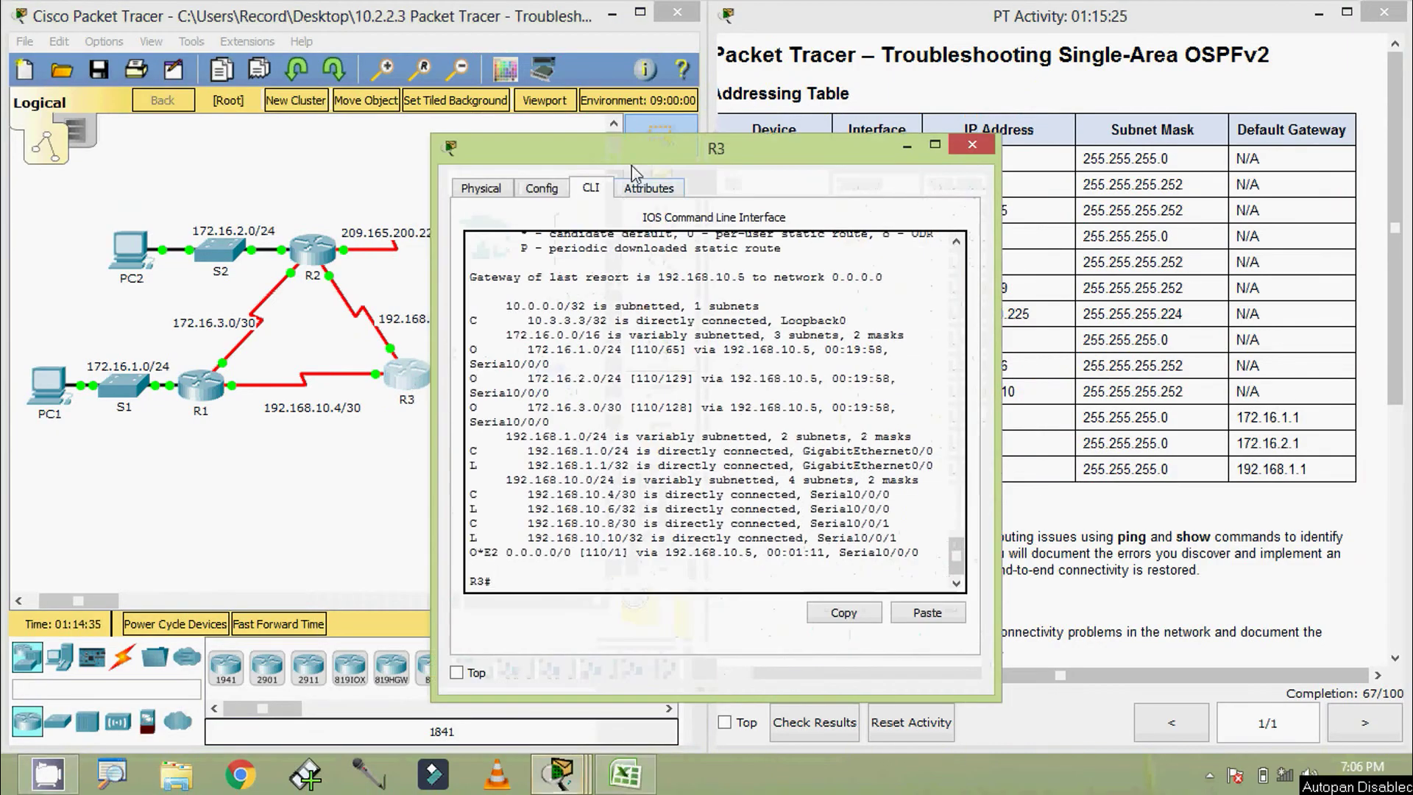
drag(633, 170, 808, 152)
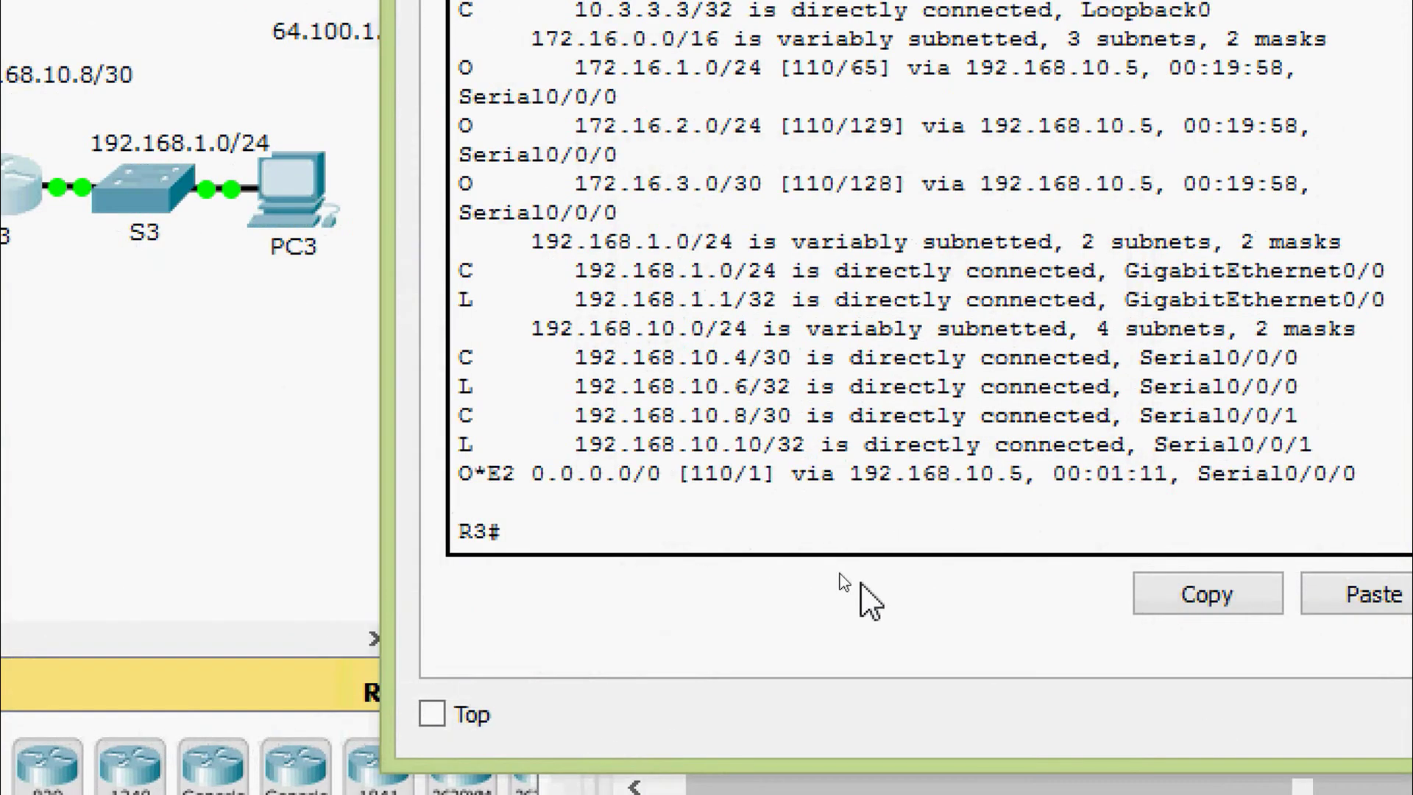
key(Return)
text(sh)
key(Tab)
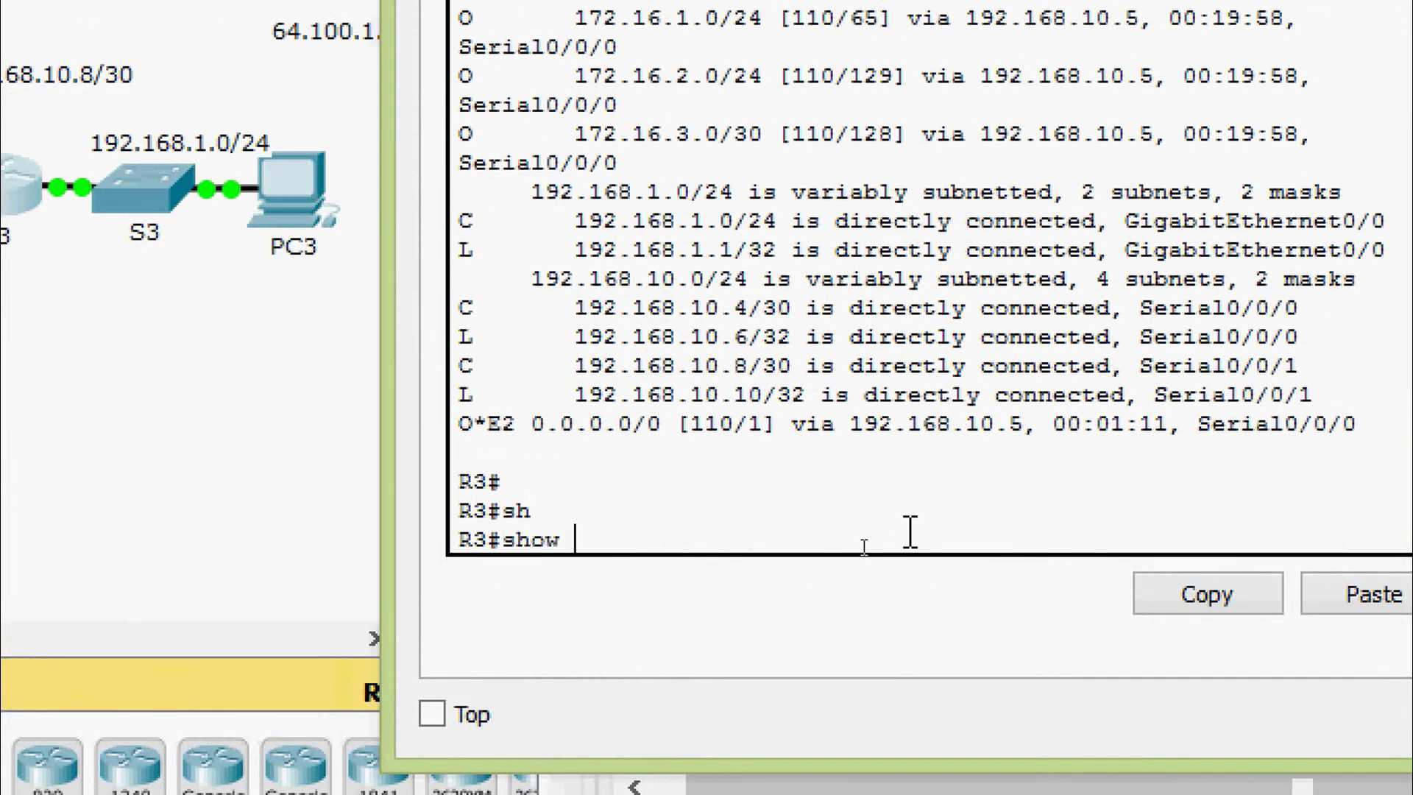
text(ru)
key(Tab)
key(Return)
key(space)
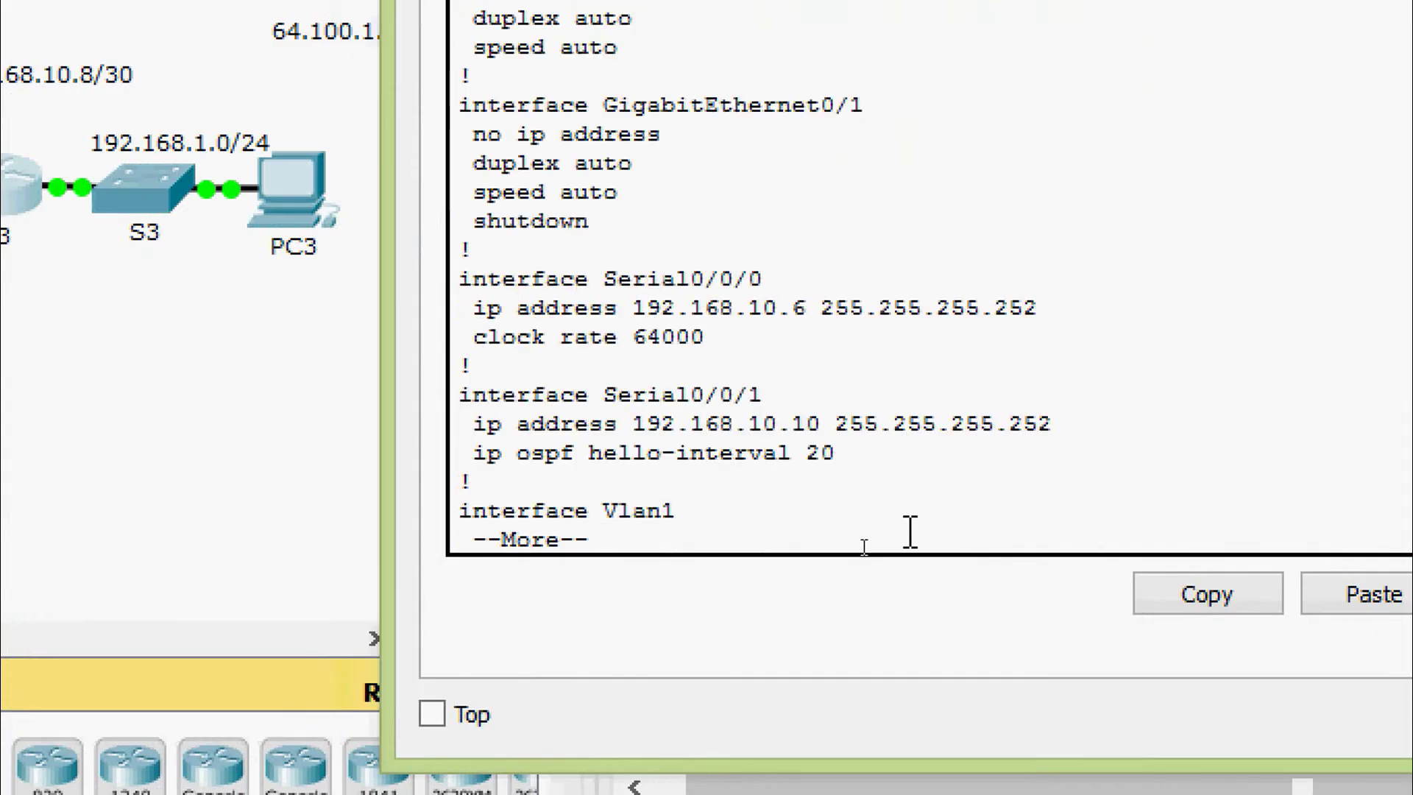
key(space)
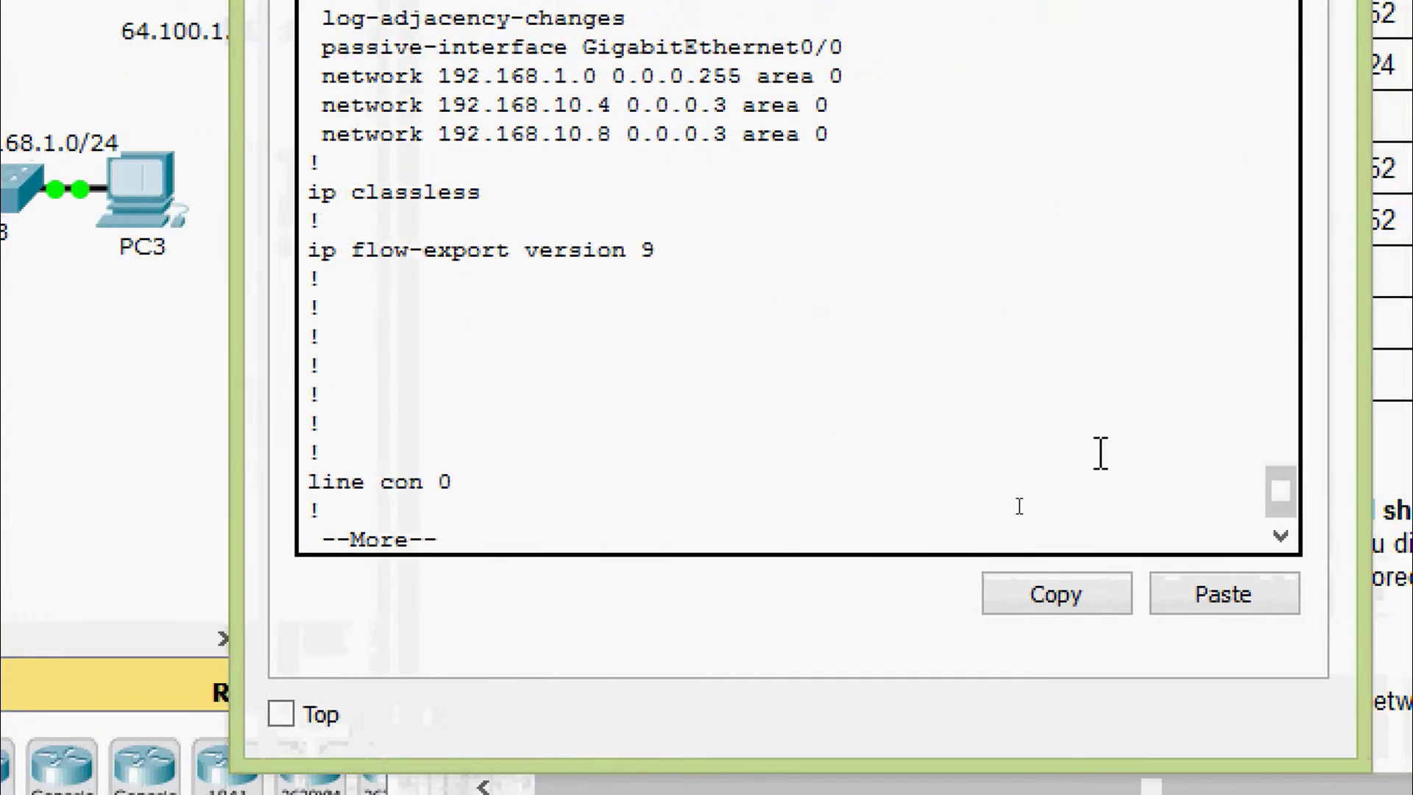
key(space)
Examine the network statements under "router ospf 1" in R3's running configuration against the networks in the topology.
scroll(833, 368, up, 3)
scroll(683, 368, up, 3)
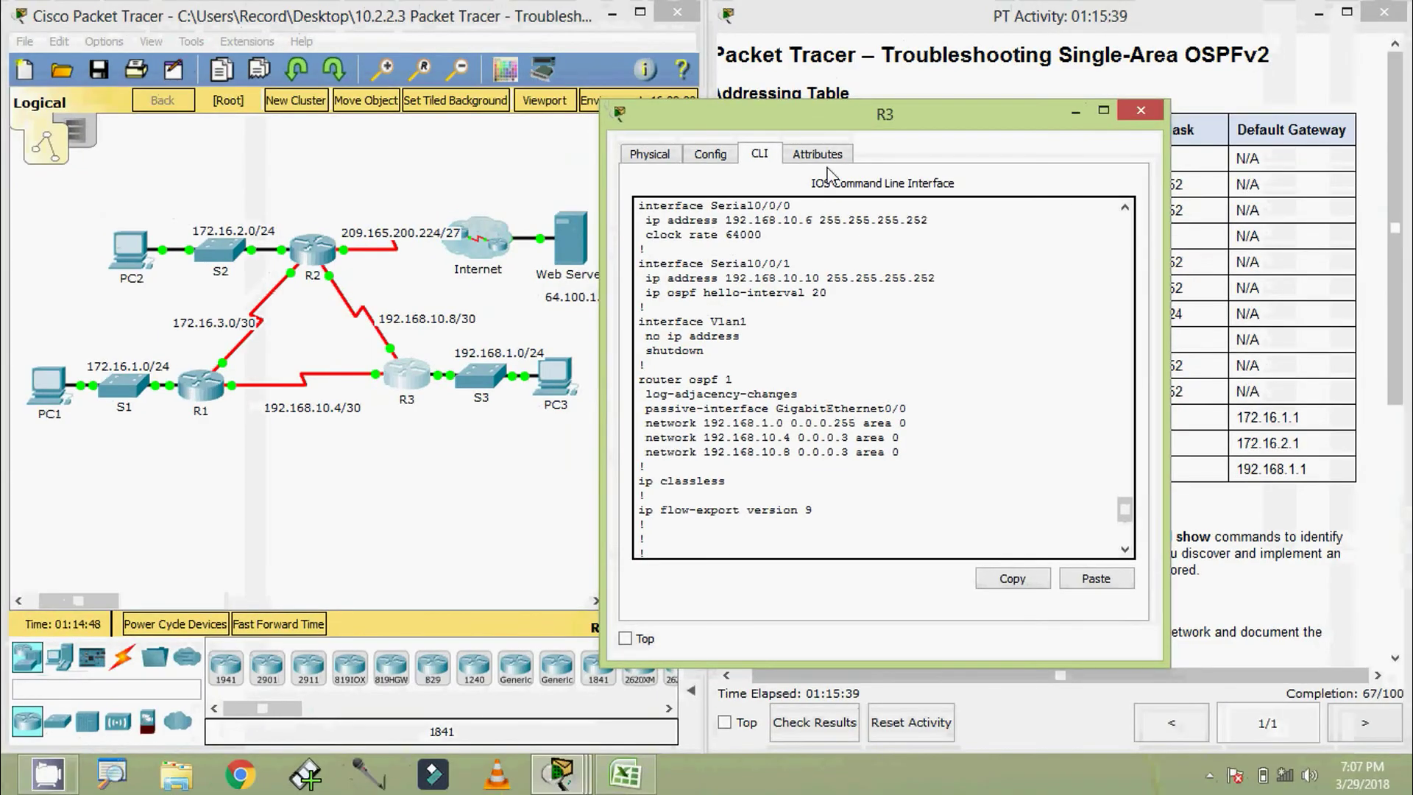
drag(816, 121, 985, 72)
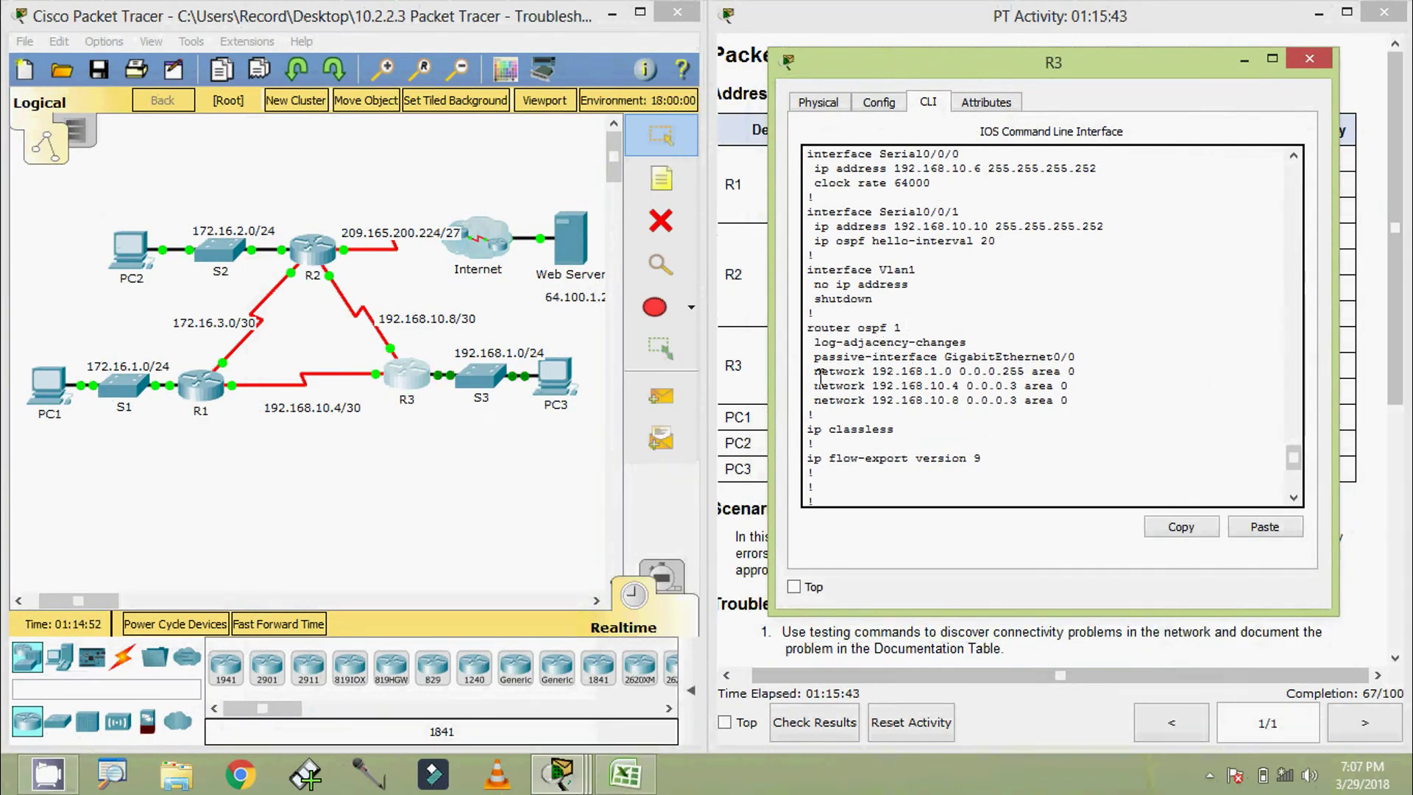
drag(814, 371, 1074, 372)
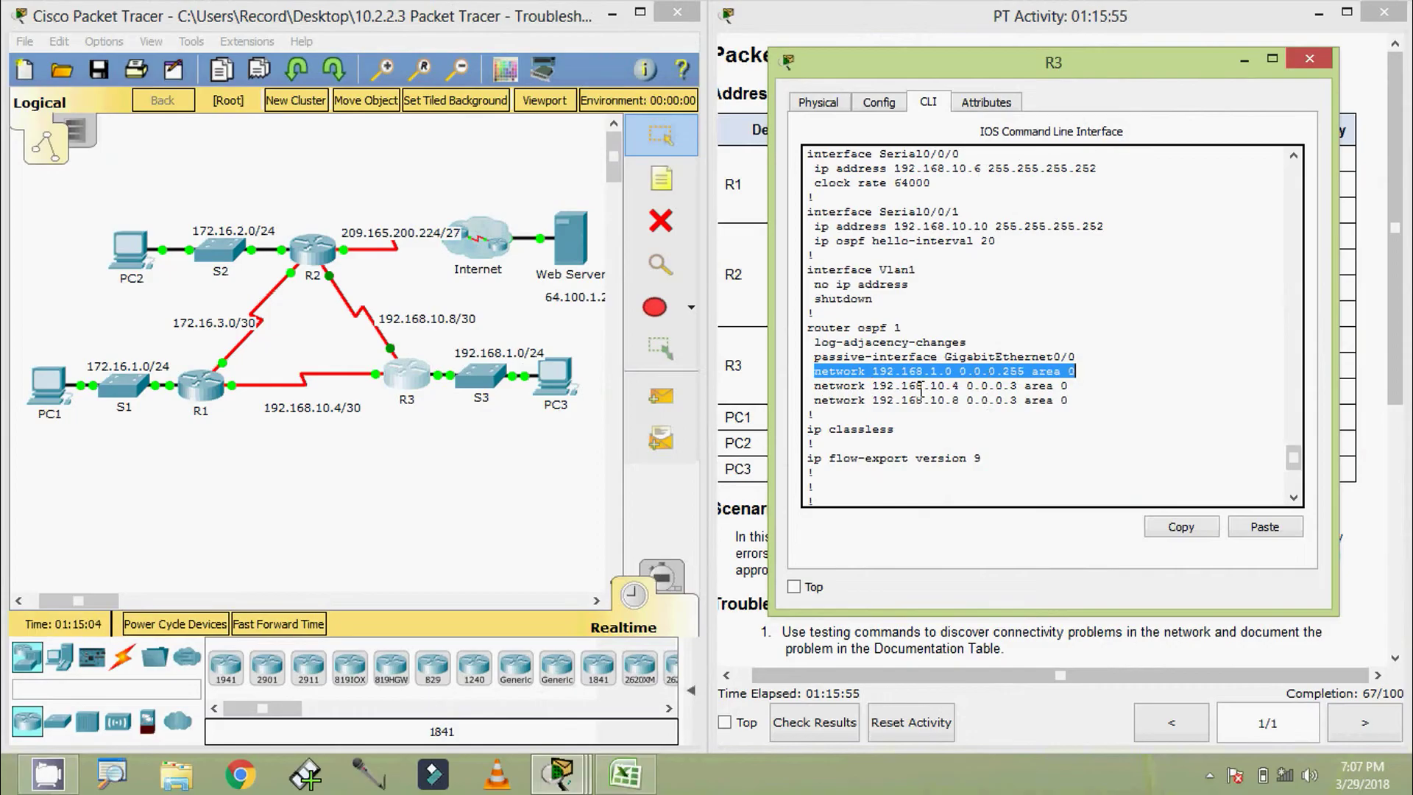
drag(966, 385, 1068, 386)
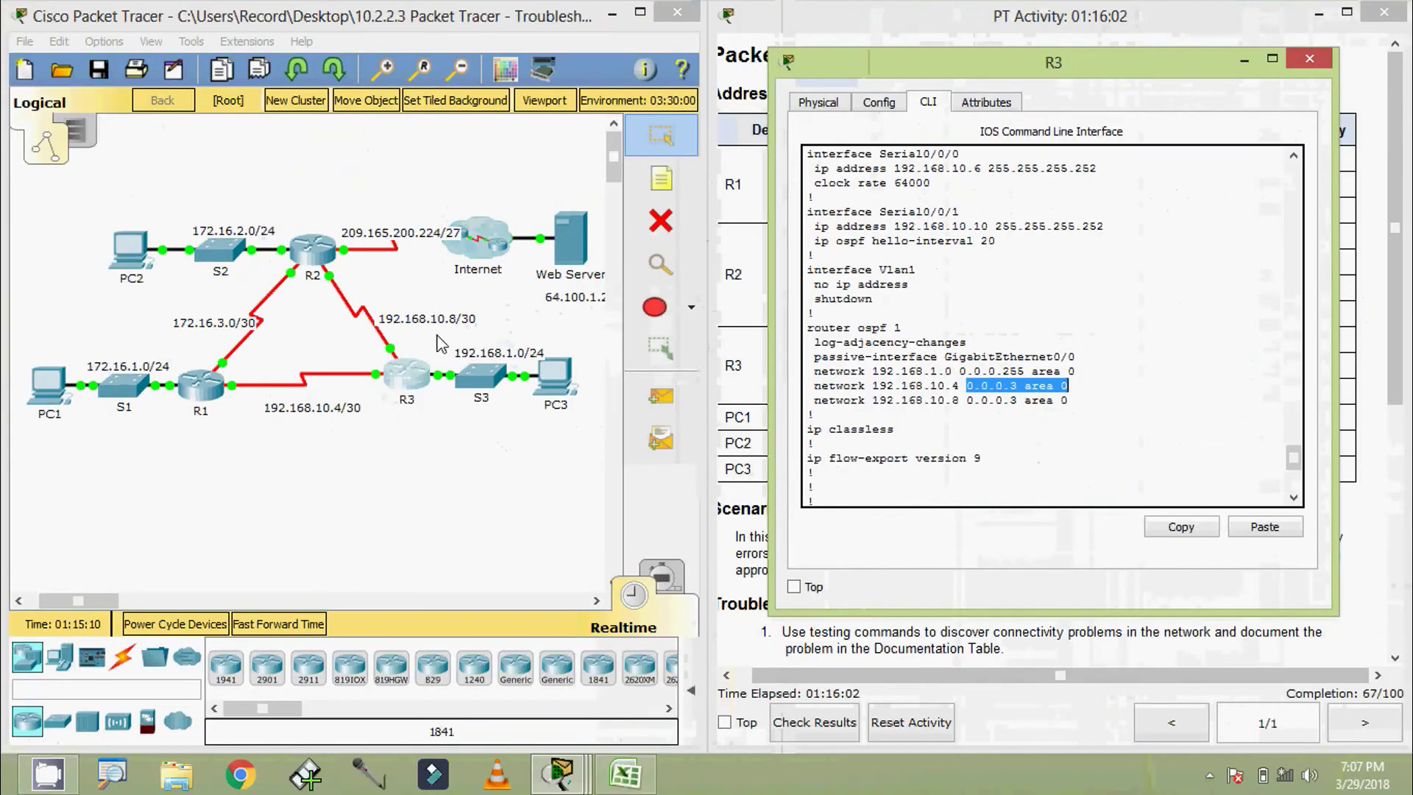
drag(814, 400, 1070, 404)
scroll(1030, 434, down, 6)
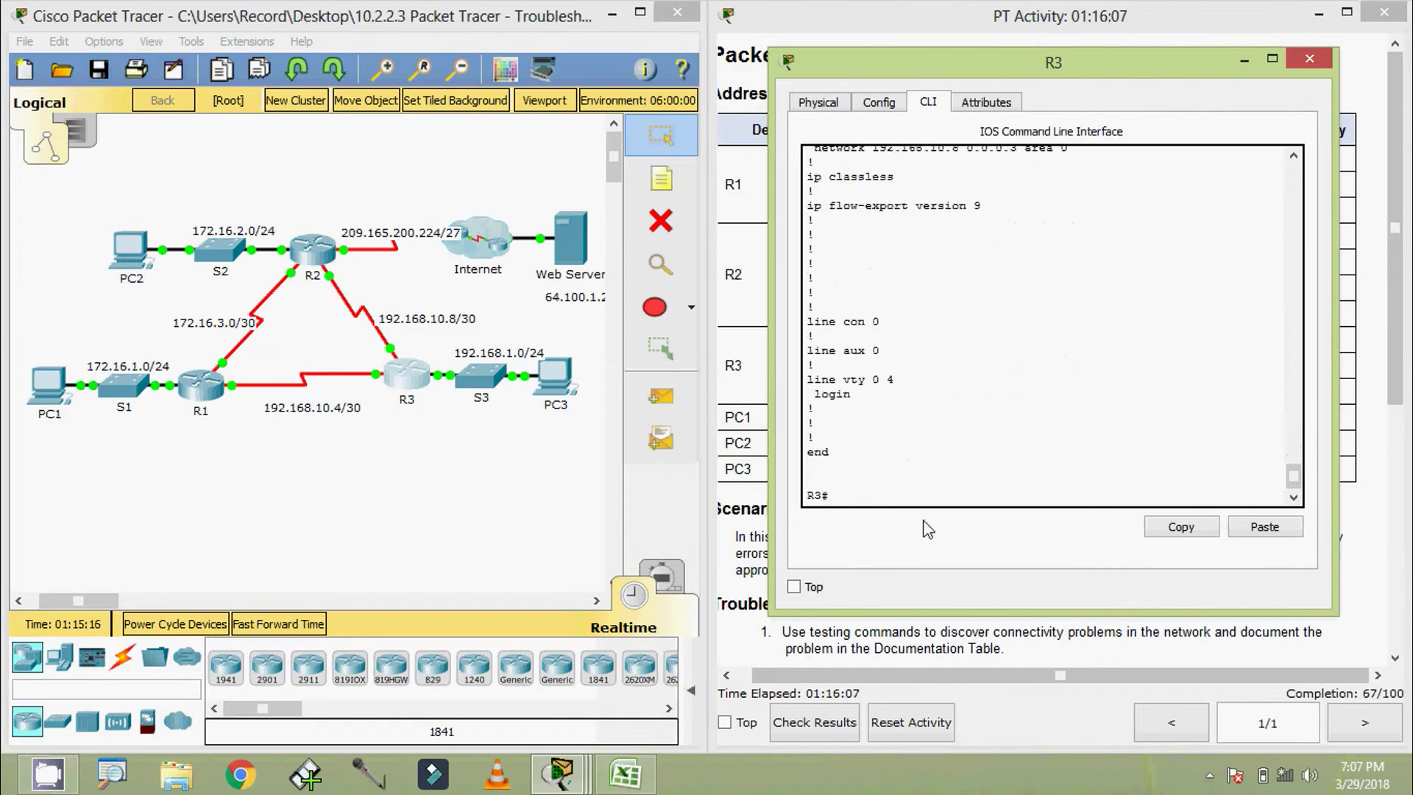
Run "show ip ospf" on R3 and page through the OSPF process details.
key(Return)
key(Return)
text(s)
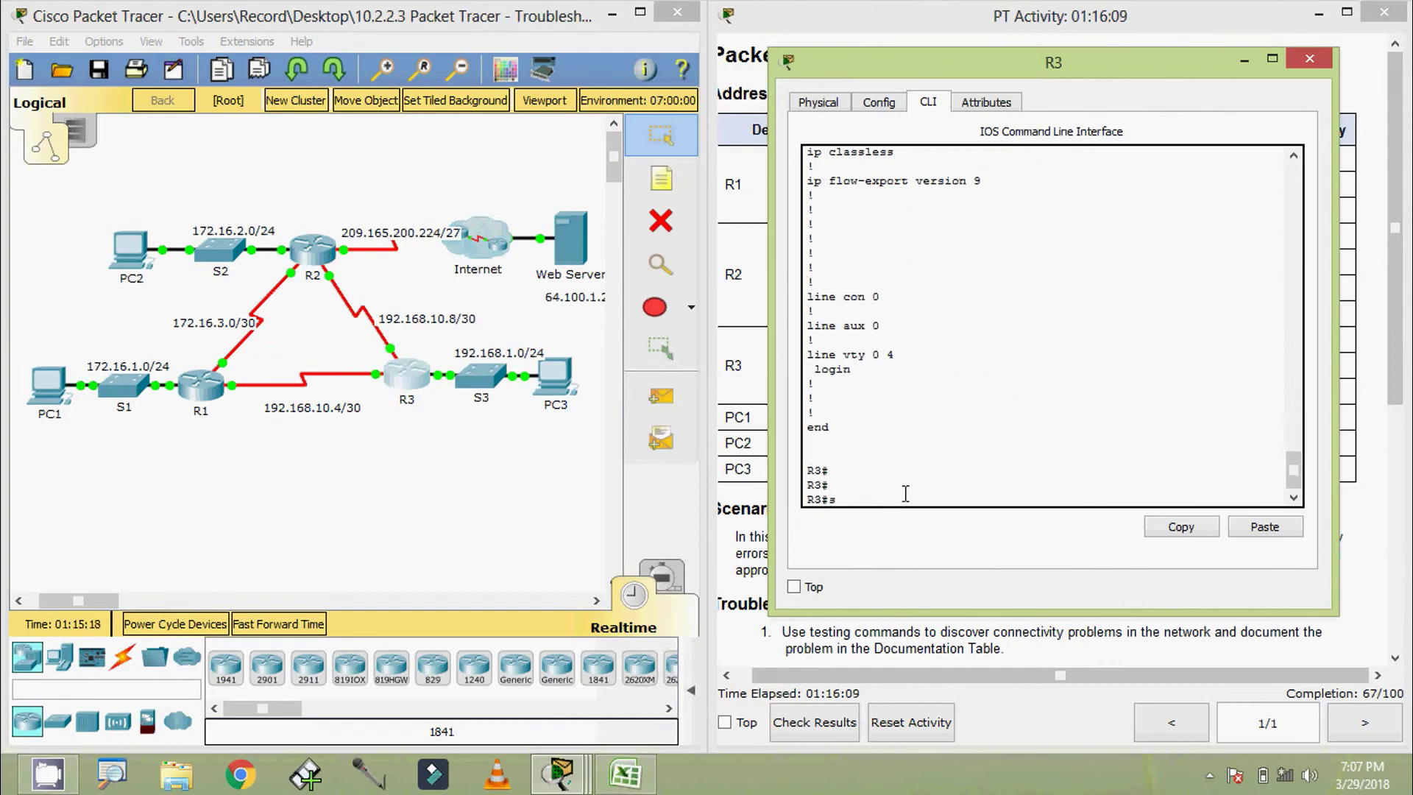
text(h)
key(Tab)
text(ip os)
key(Tab)
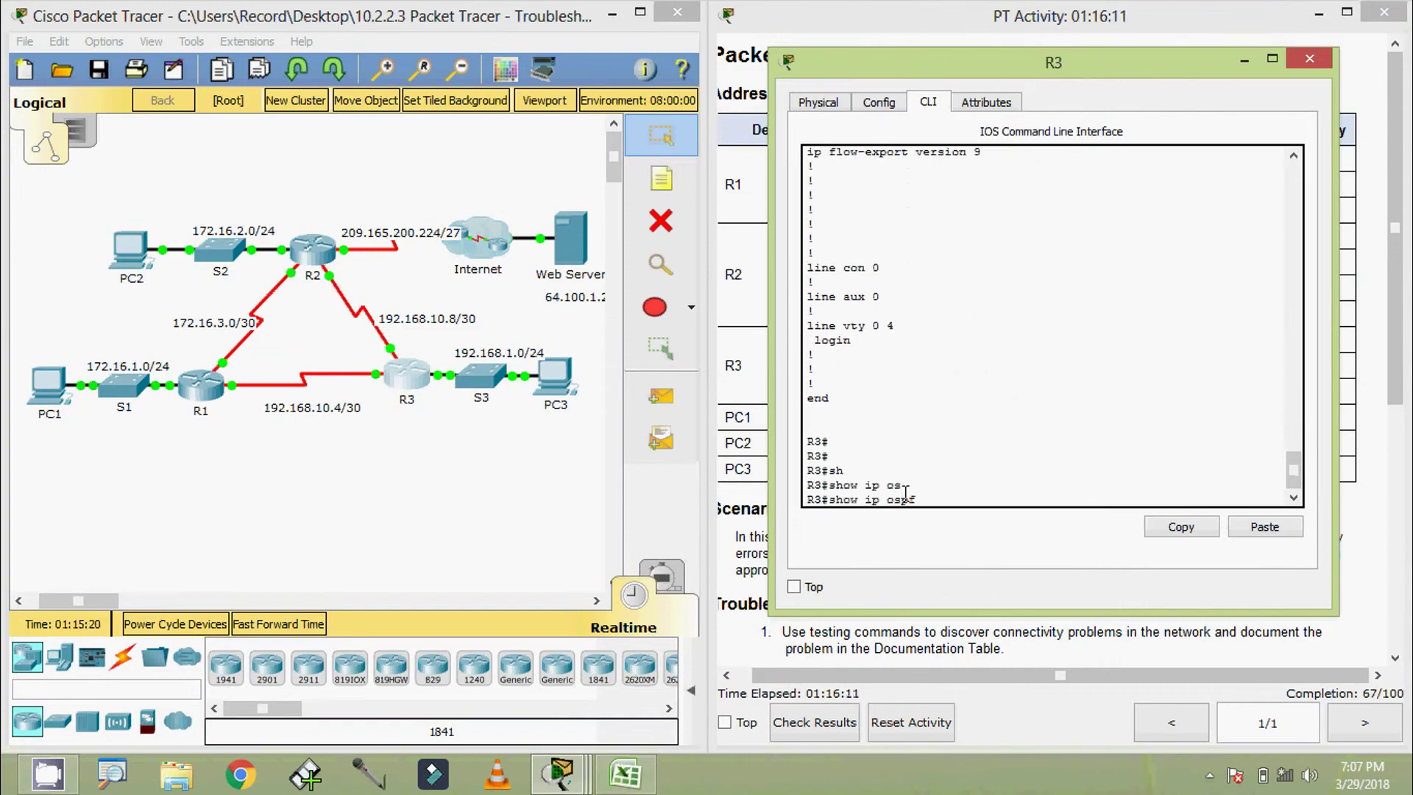
key(Return)
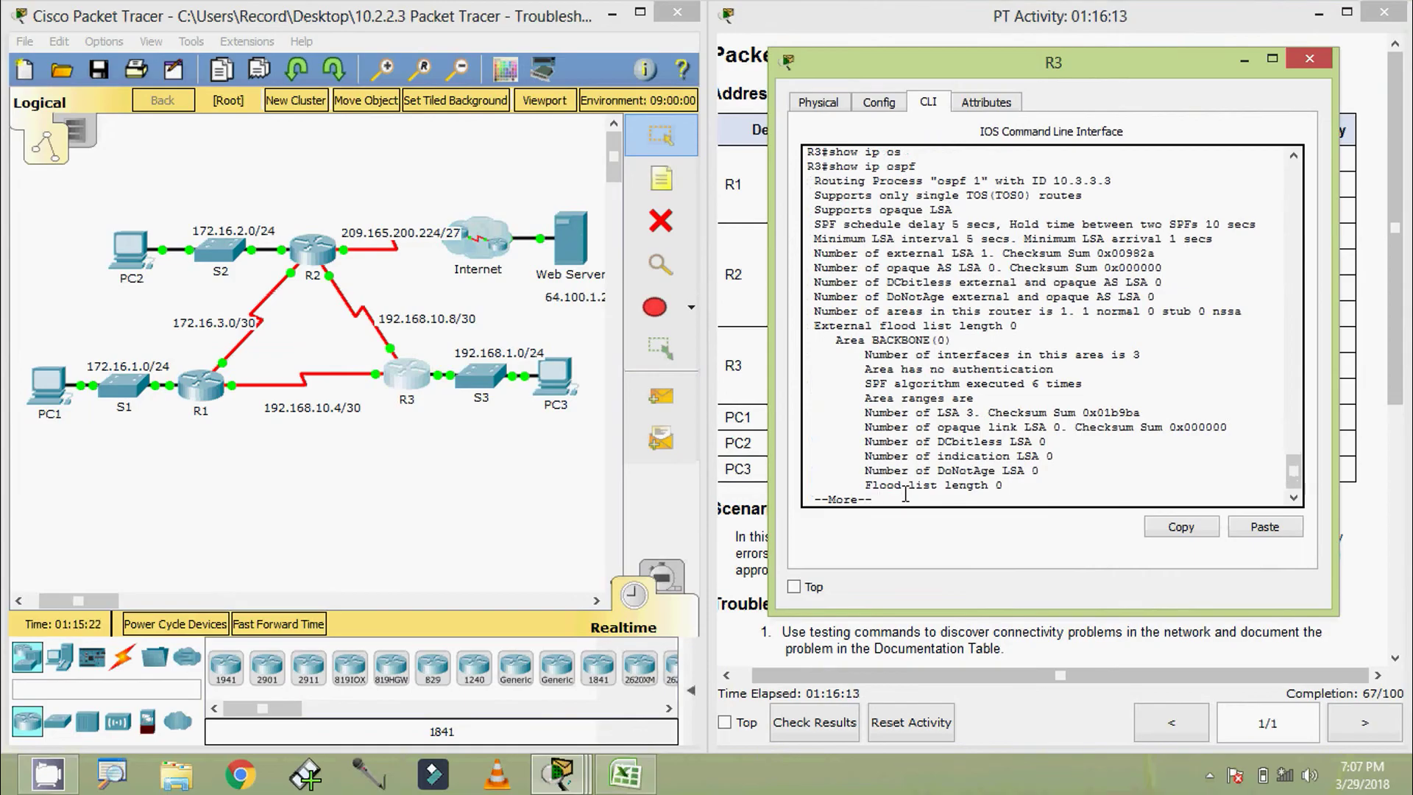
key(space)
key(Return)
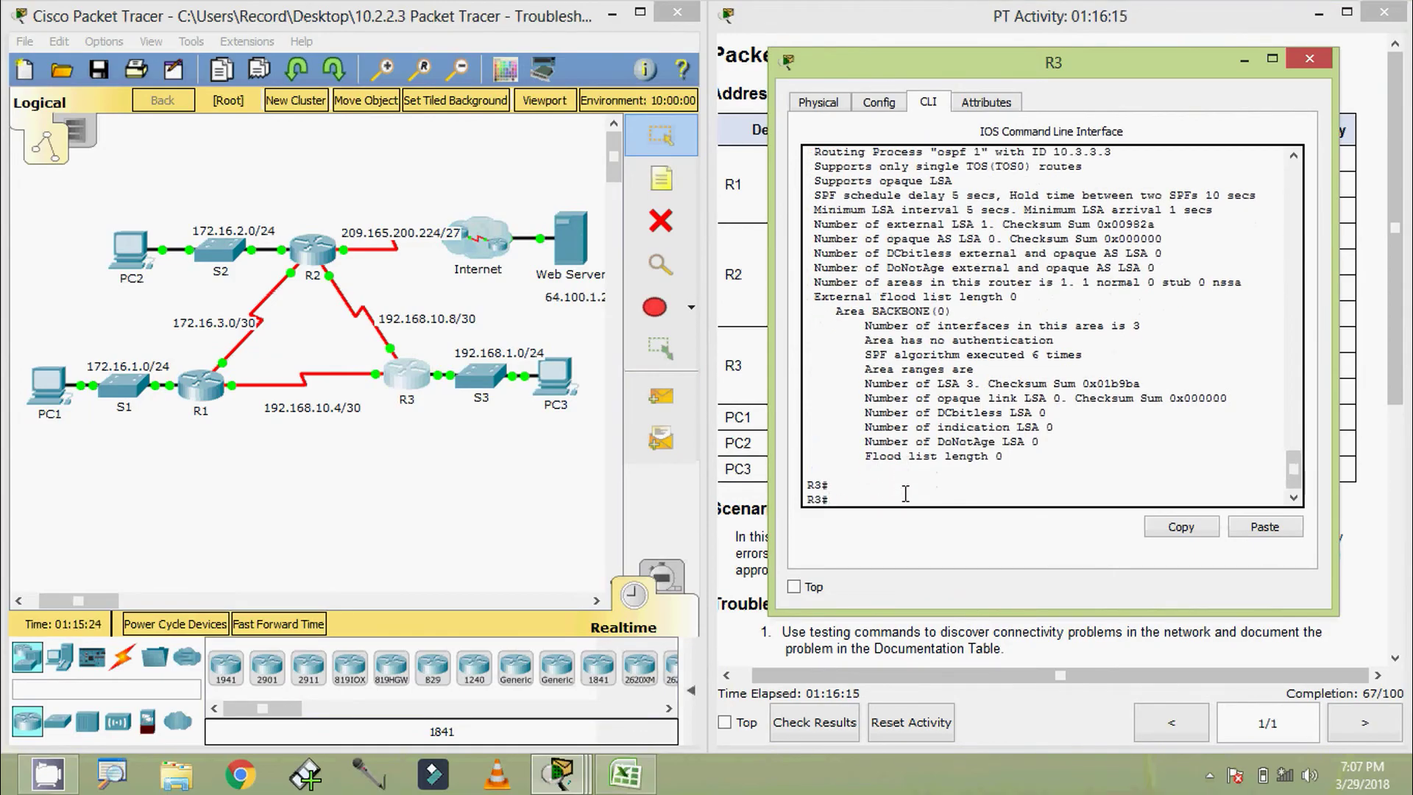
Run "show ip ospf neighbor" on R3 and check which neighbors it has formed adjacencies with.
text(sh)
key(Tab)
text(ip os)
key(Tab)
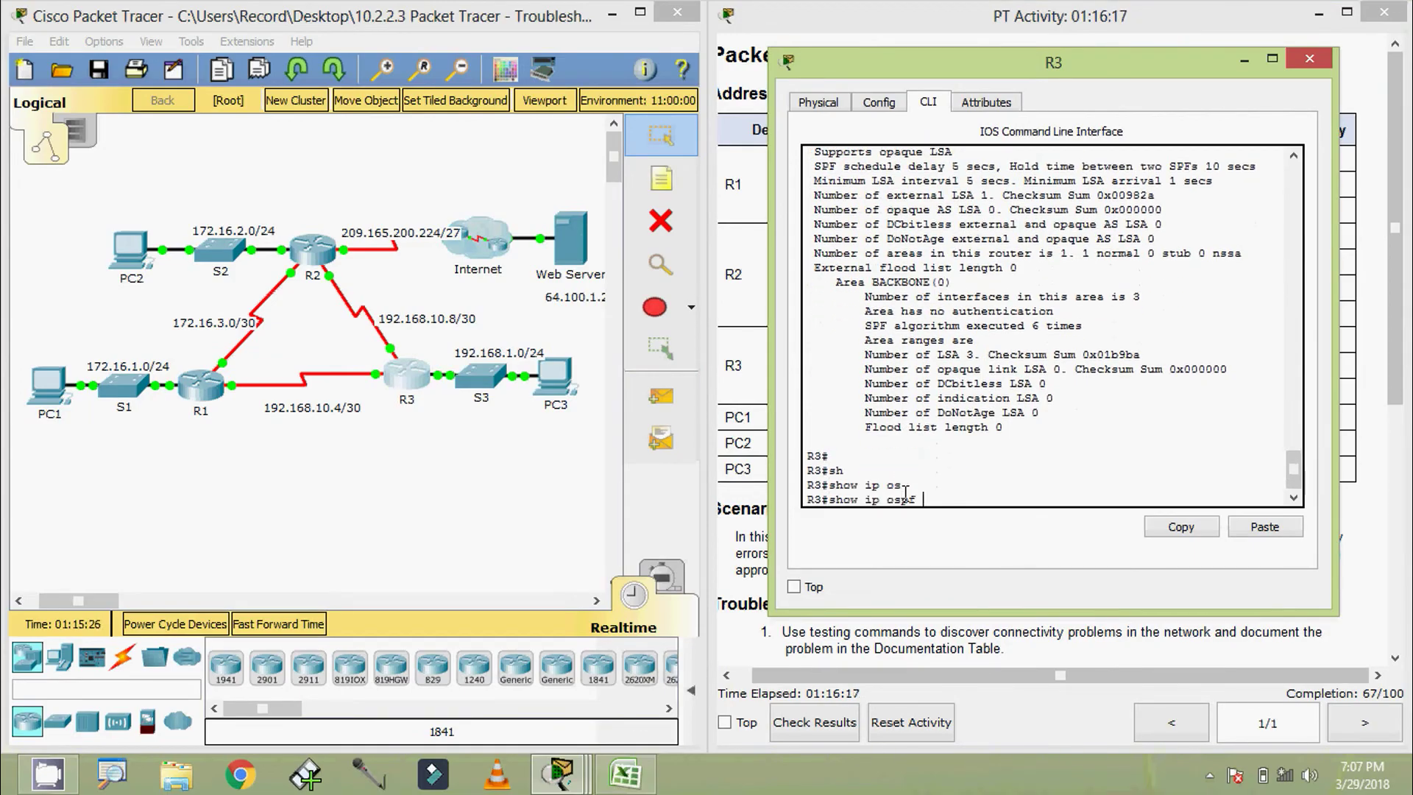
text(ne)
key(Tab)
key(Return)
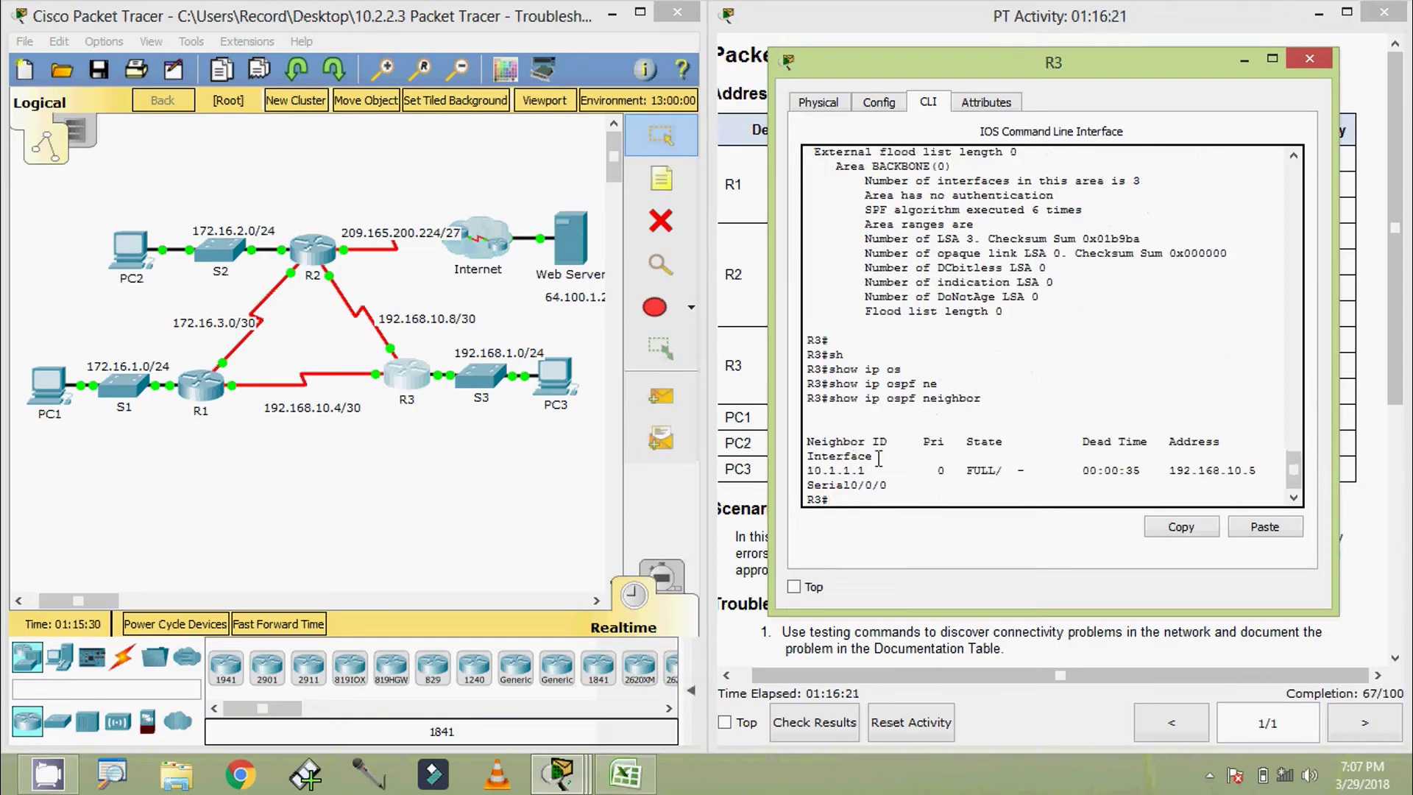
drag(873, 469, 809, 475)
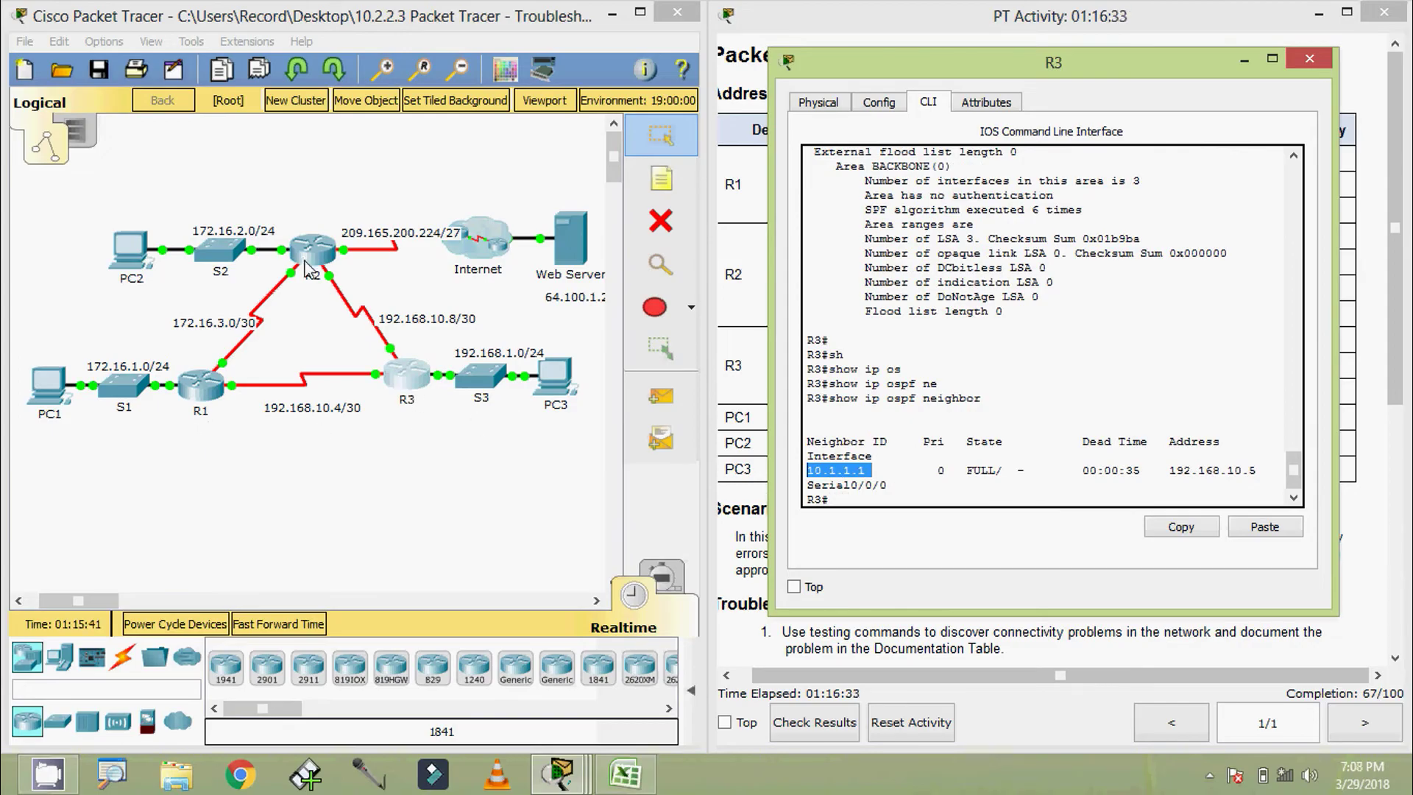
Examine the OSPF hello-interval setting under interface Serial0/0/1 in R3's running configuration.
click(859, 450)
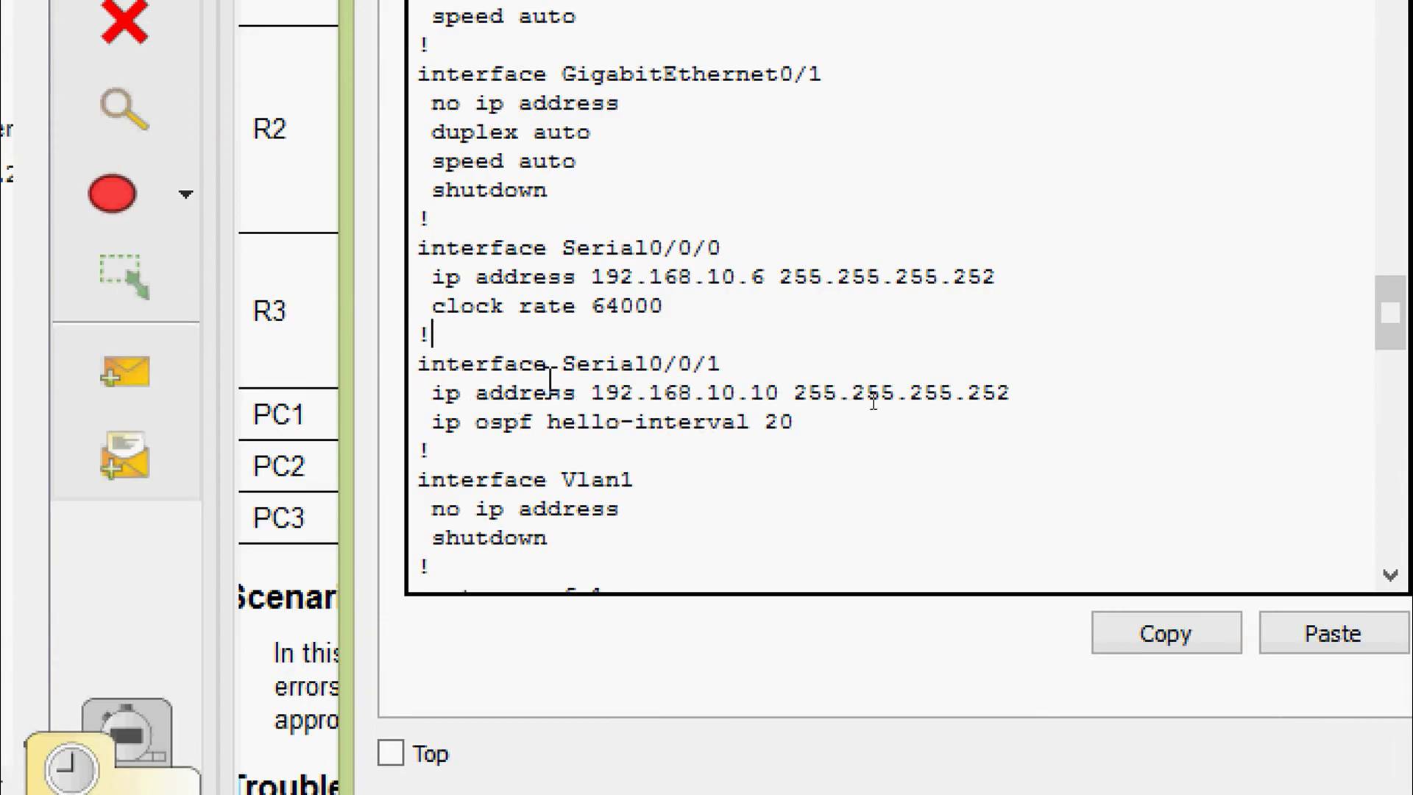
drag(546, 367, 720, 368)
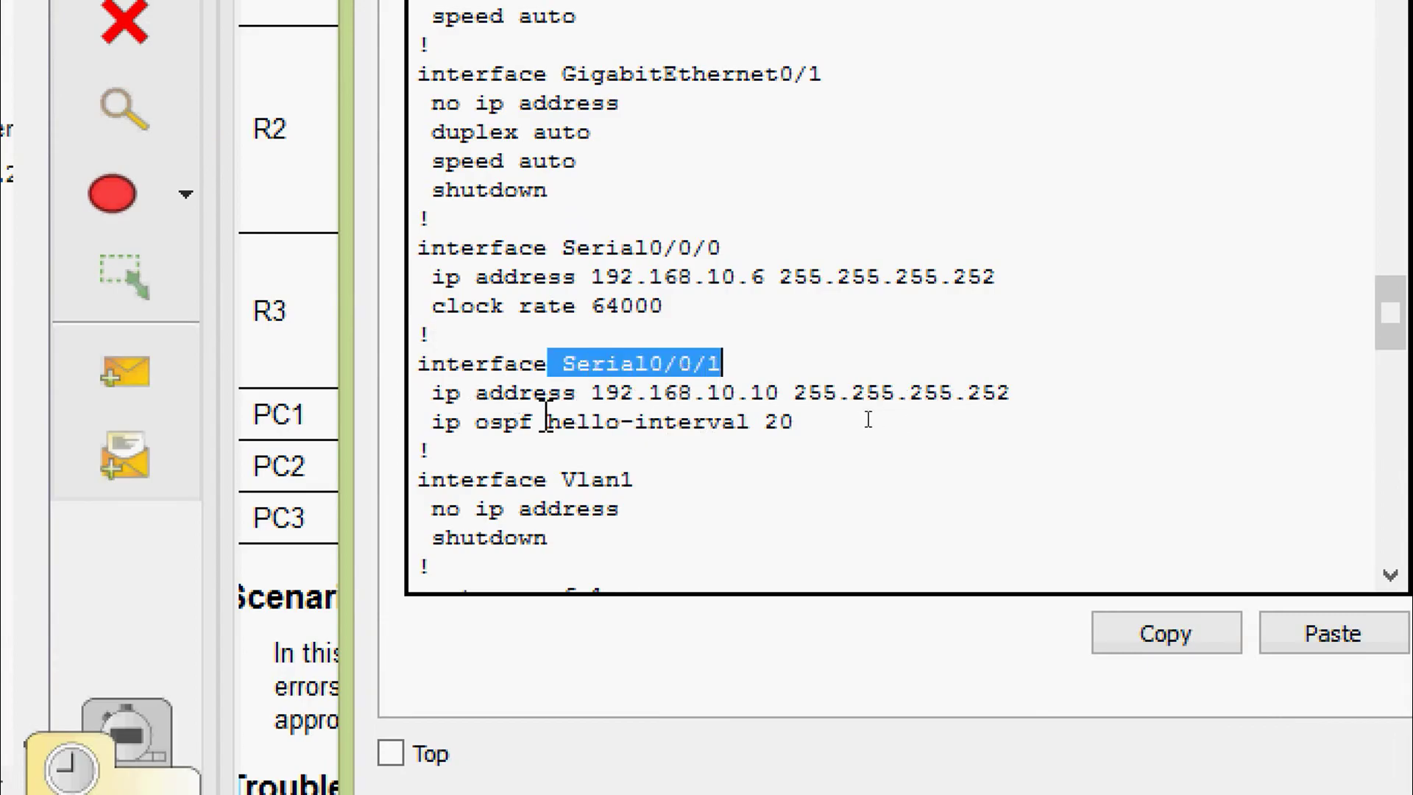
drag(446, 423, 795, 424)
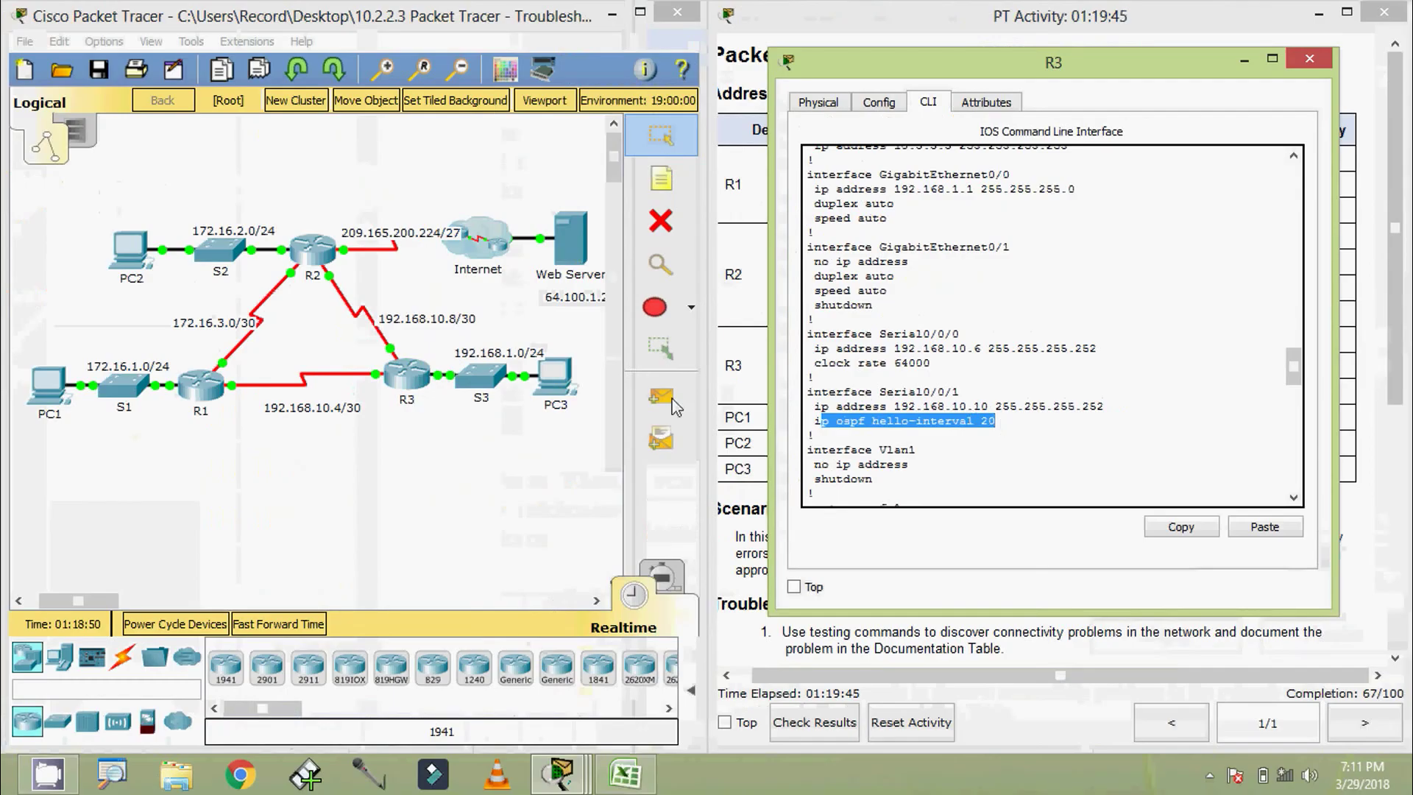
Open R2's command line beside R3's and return it to privileged EXEC mode.
click(469, 460)
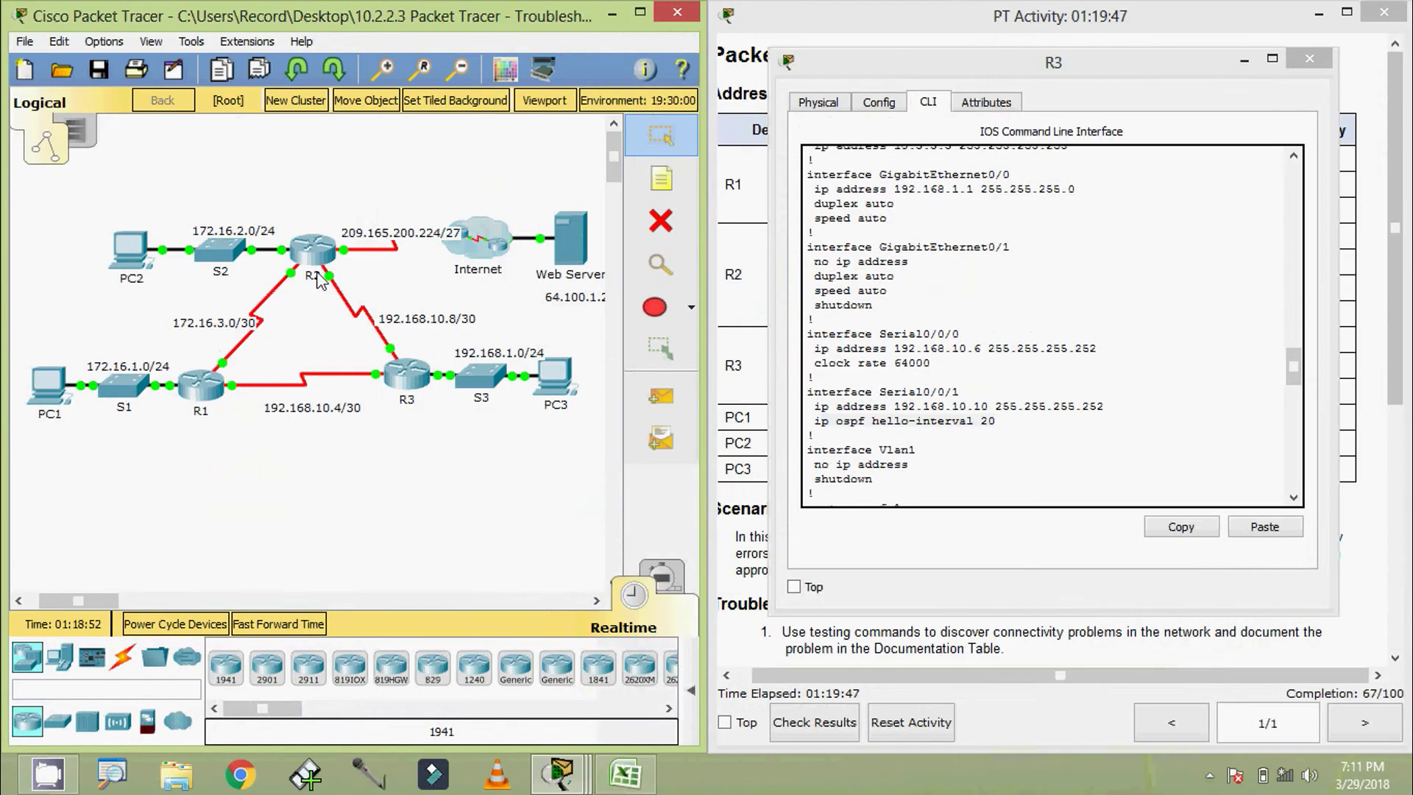
mouse_move(396, 356)
mouse_move(331, 288)
click(310, 250)
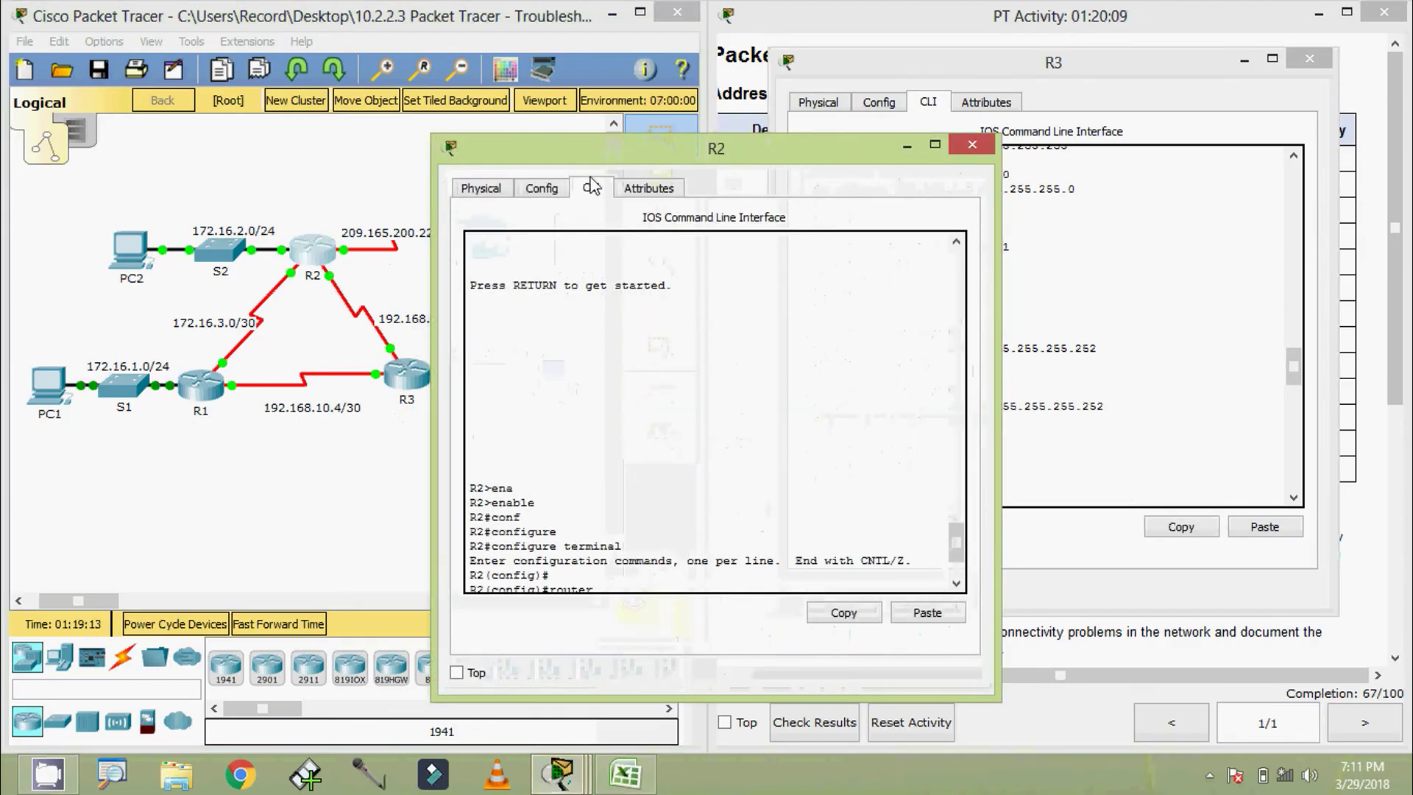
drag(594, 168, 284, 97)
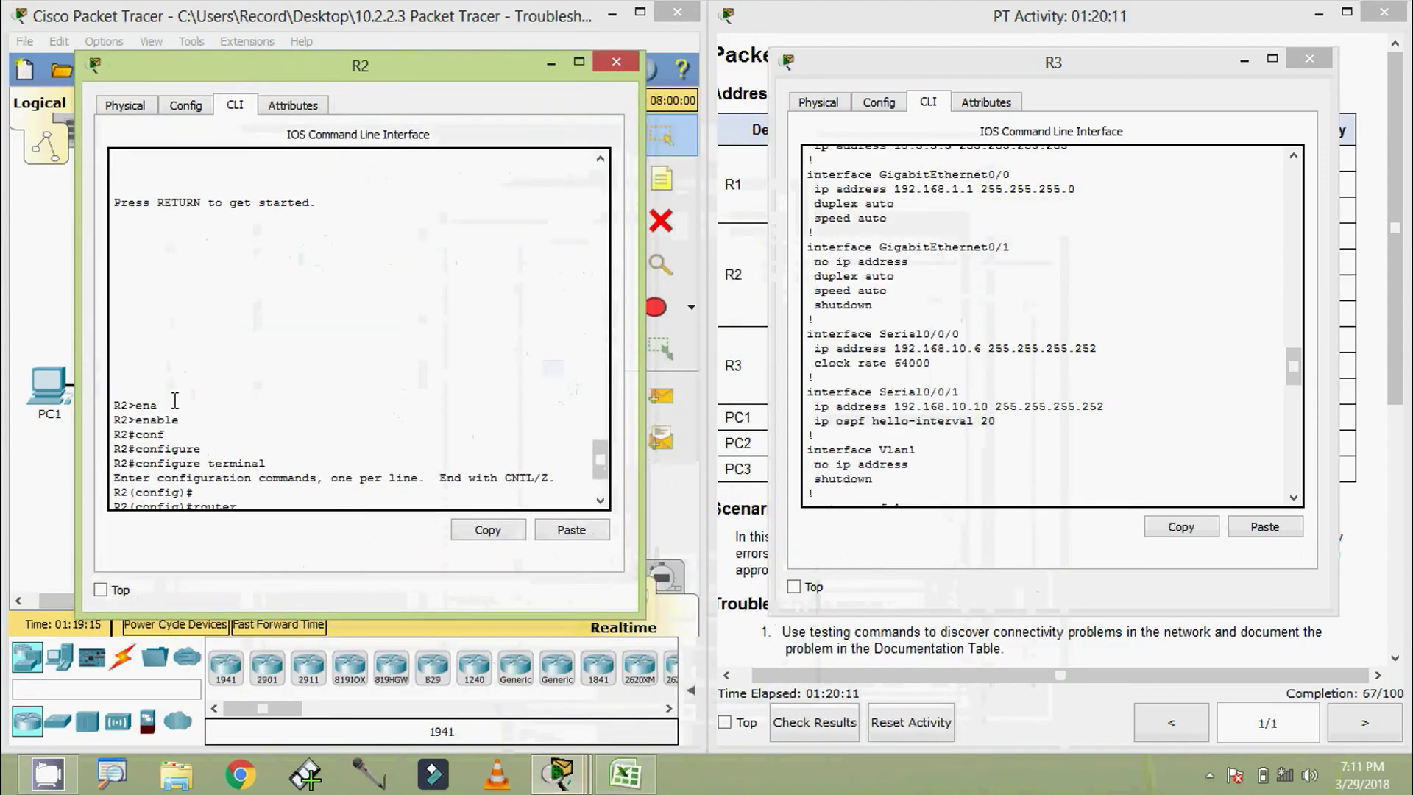
click(194, 448)
key(ctrl+z)
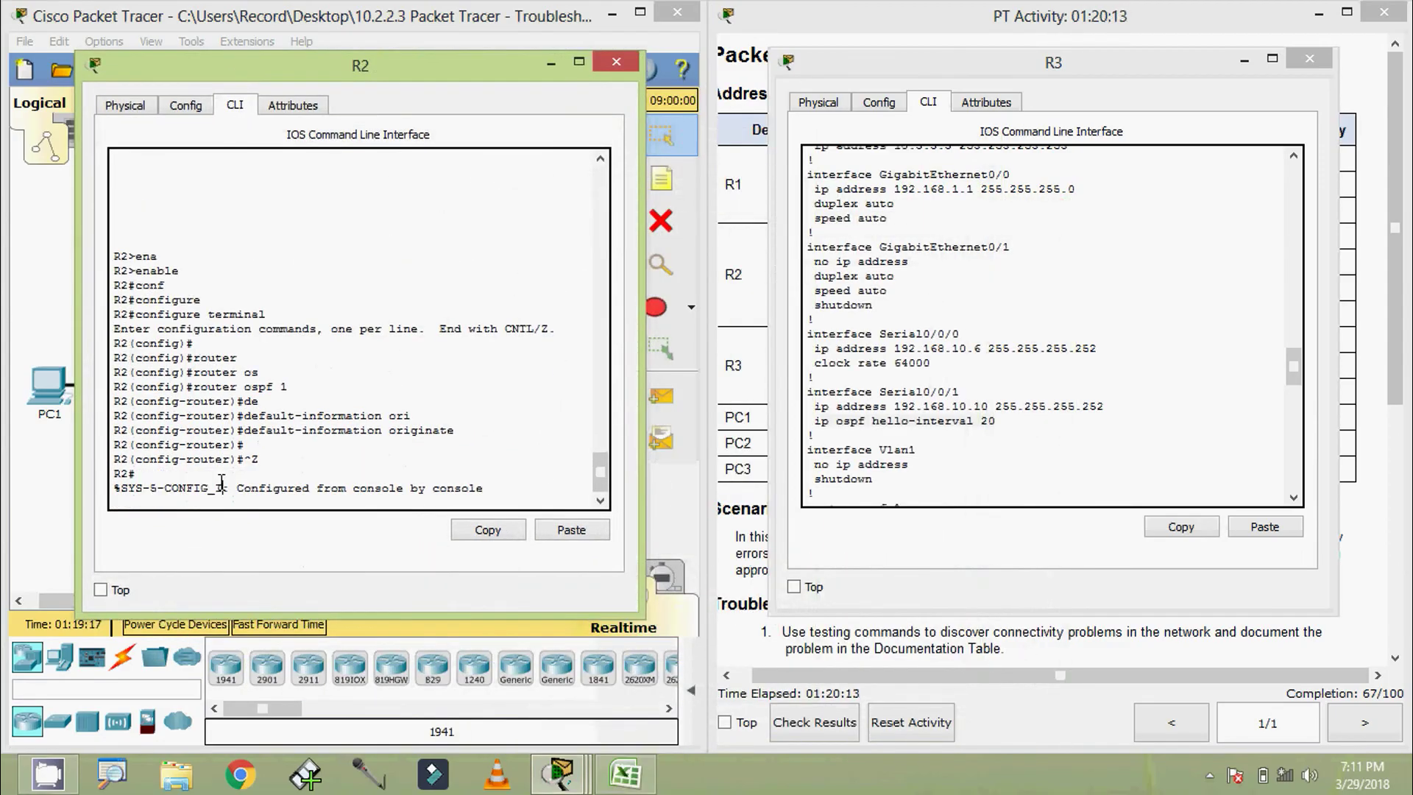
Run "show running-config" on R2 and page through to the interface and OSPF sections.
key(Return)
key(Return)
text(sh)
key(Tab)
text(ru)
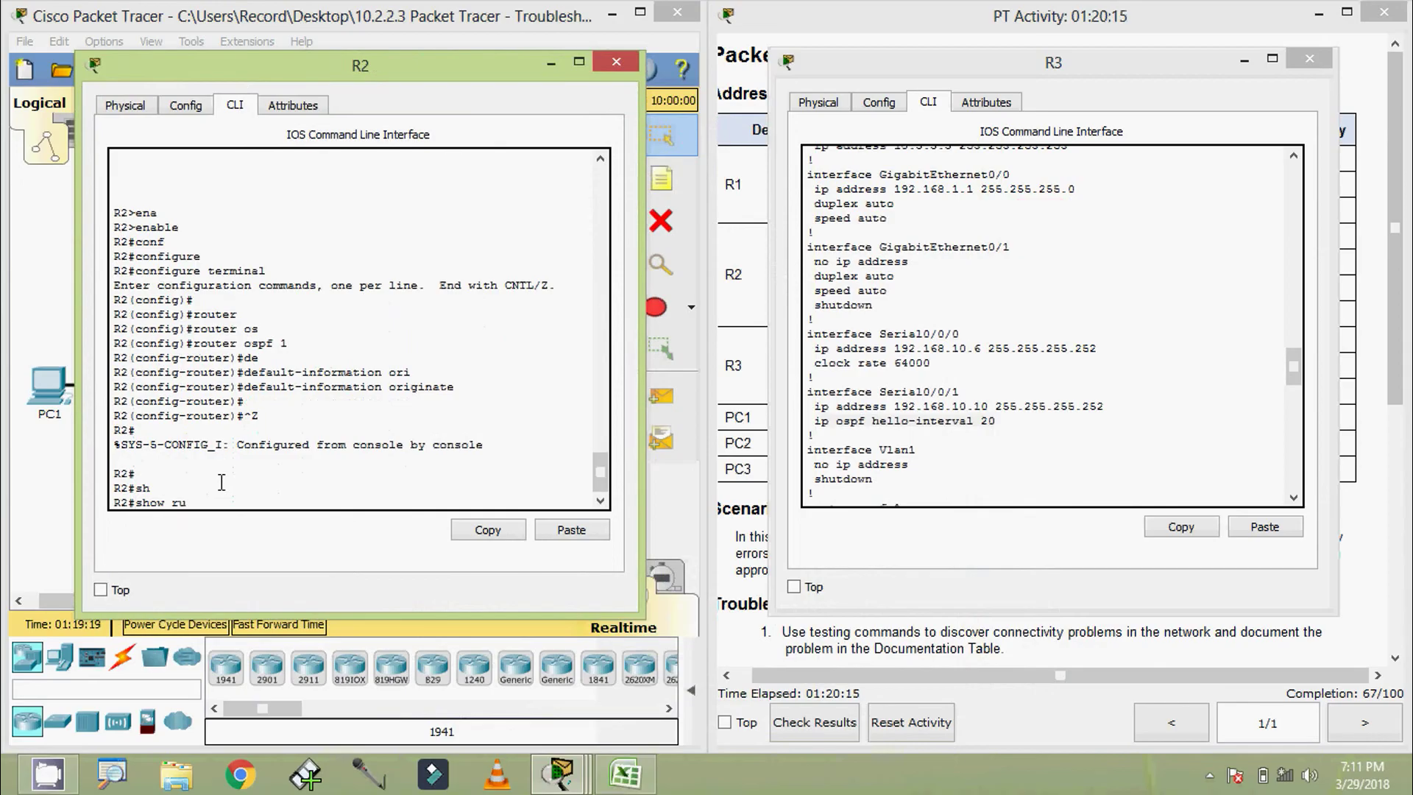
key(Tab)
key(Return)
key(space)
key(space)
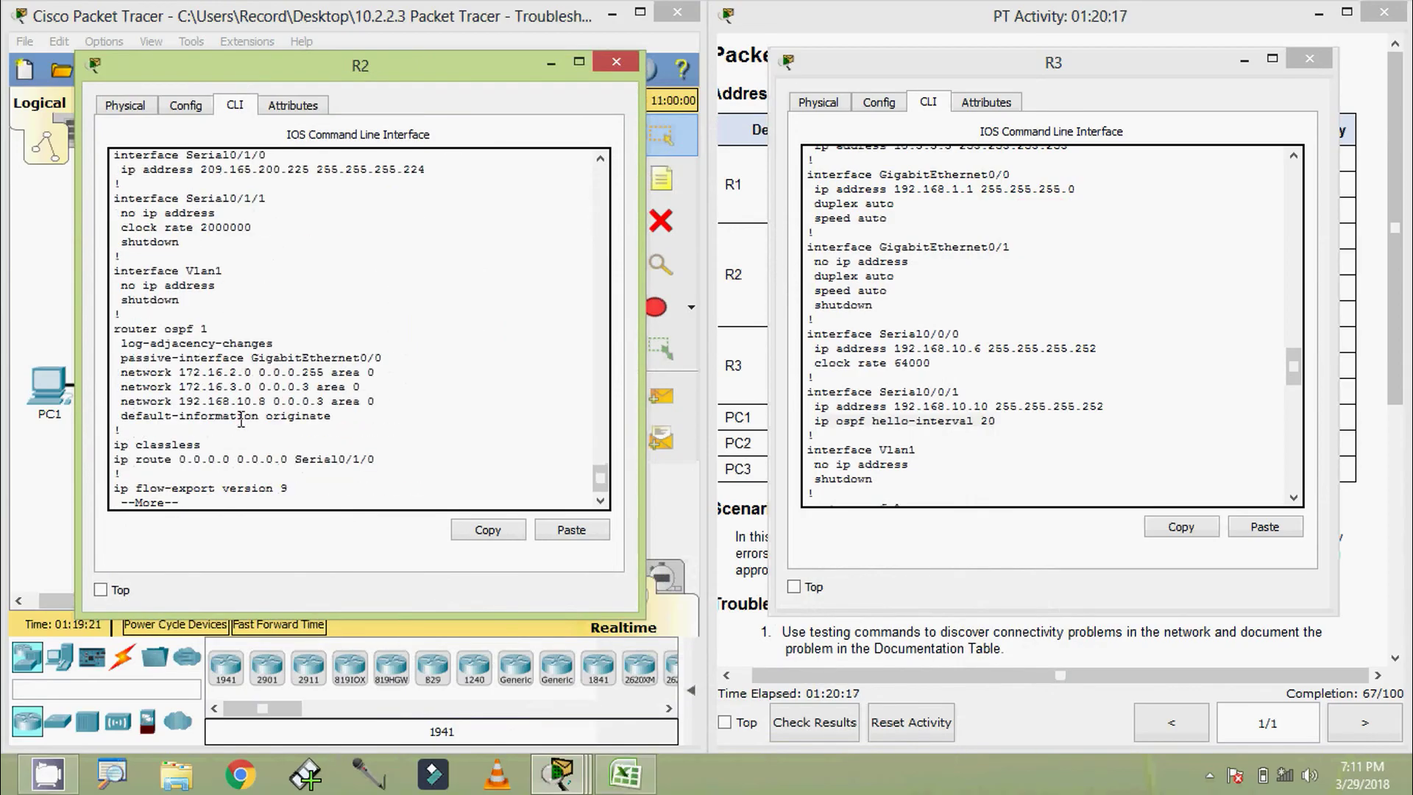
Compare R2's Serial0/0/1 configuration with R3's Serial0/0/1 configuration, focusing on the OSPF hello interval.
scroll(241, 421, up, 1)
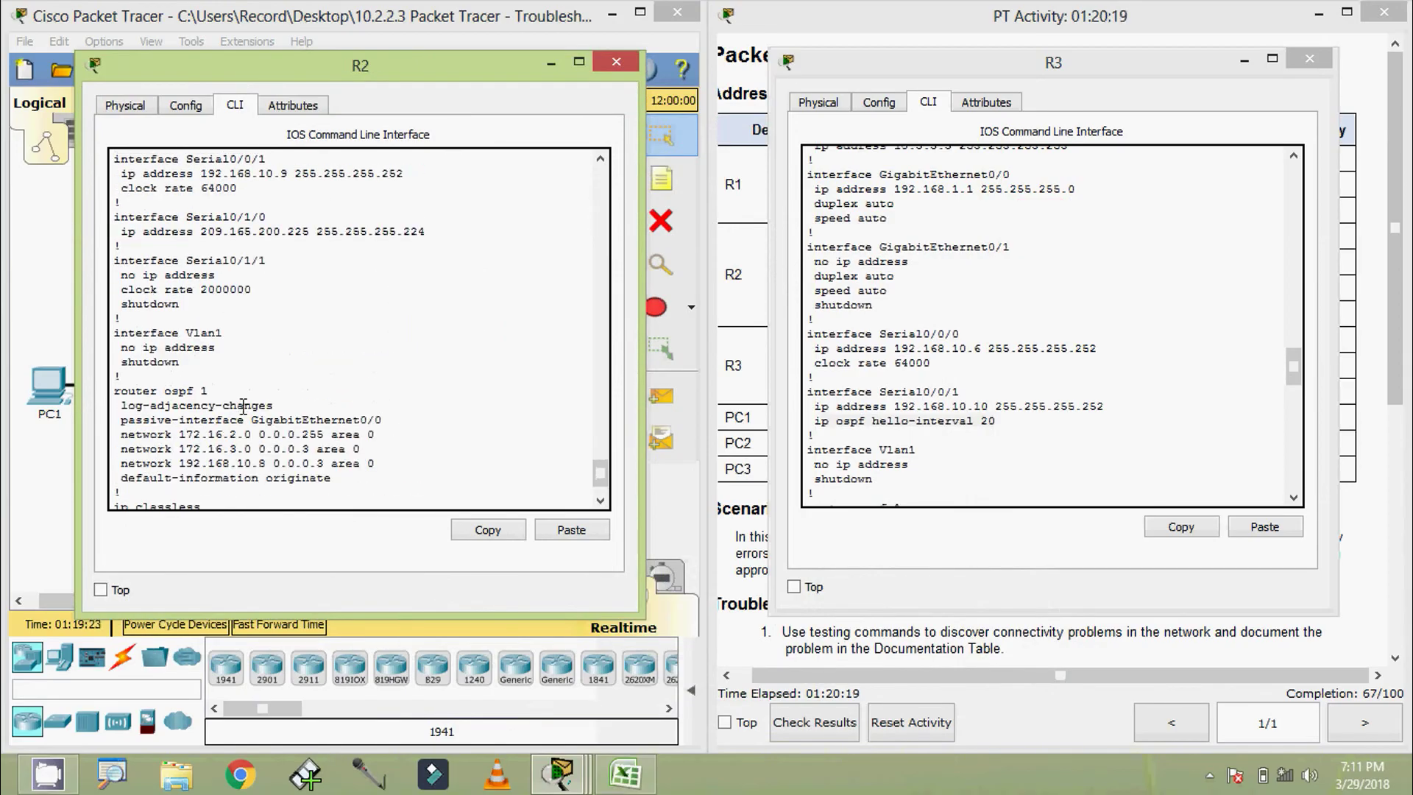
scroll(247, 370, up, 1)
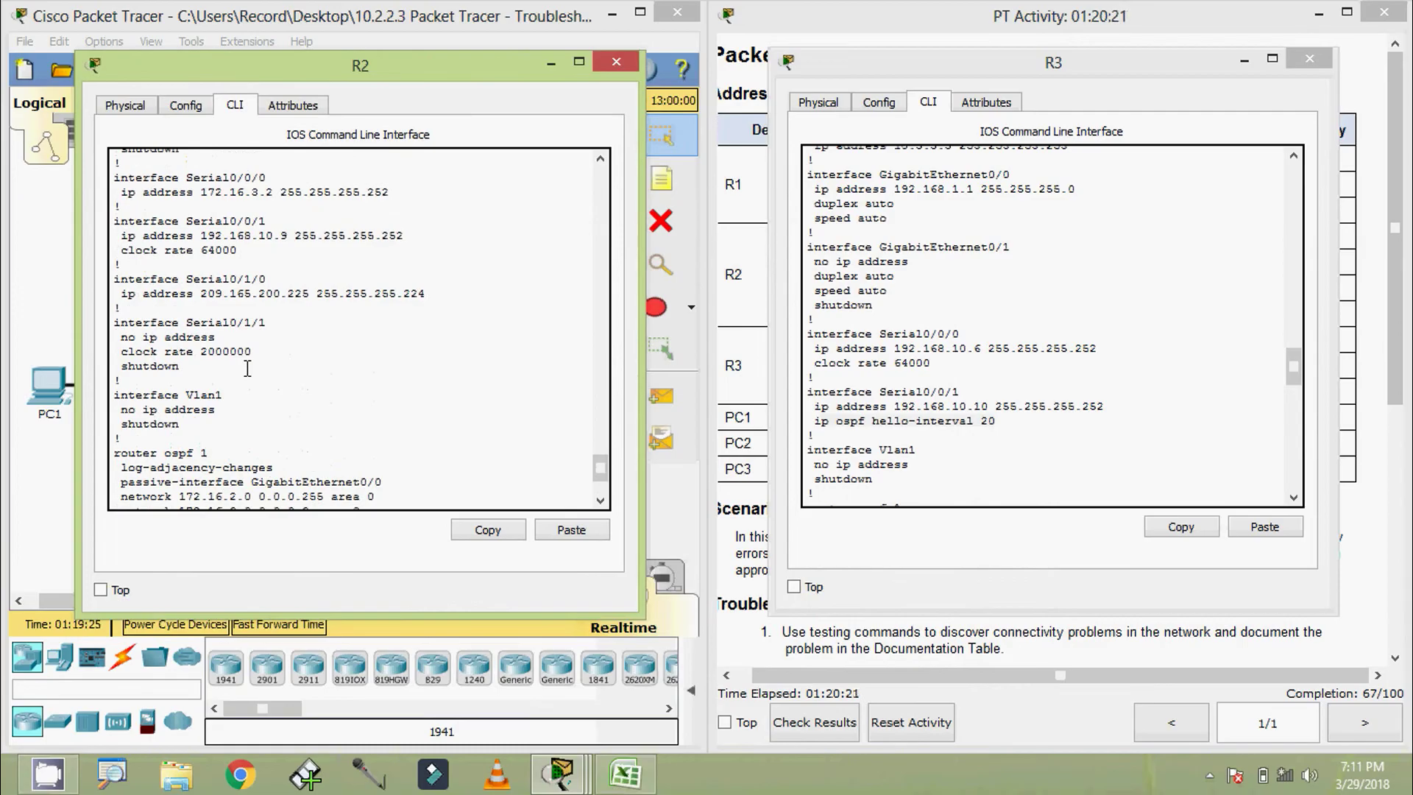
scroll(247, 369, down, 1)
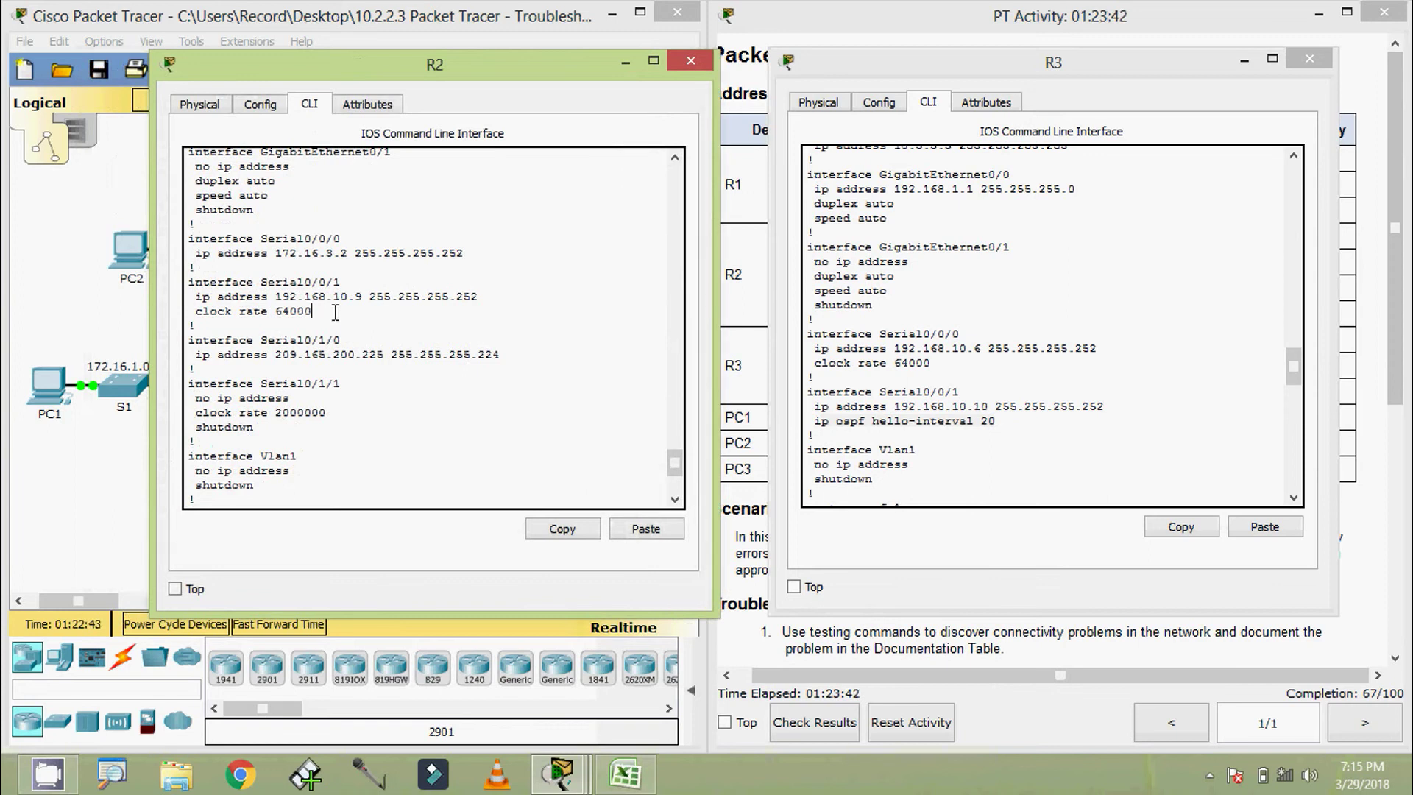
drag(312, 312, 190, 267)
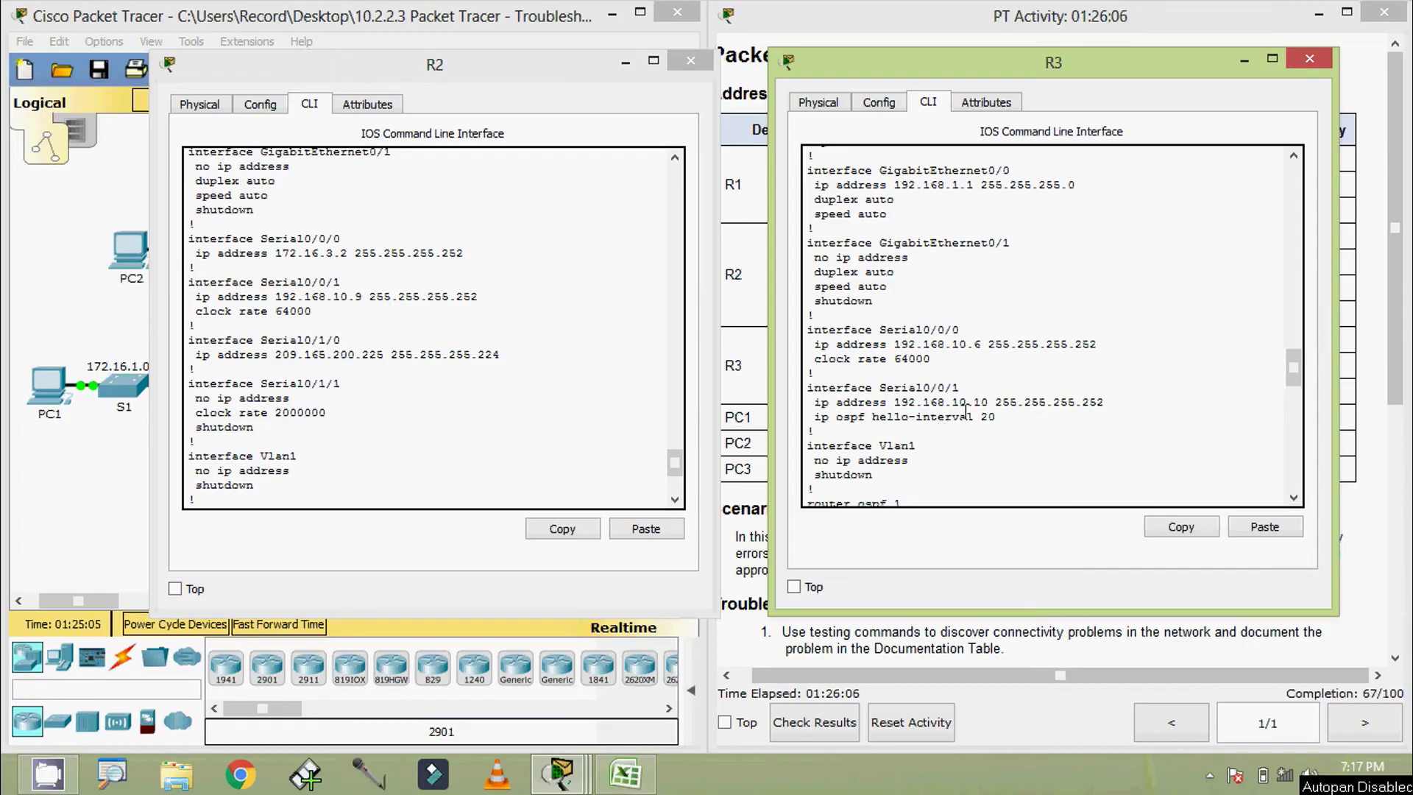
drag(996, 418, 813, 425)
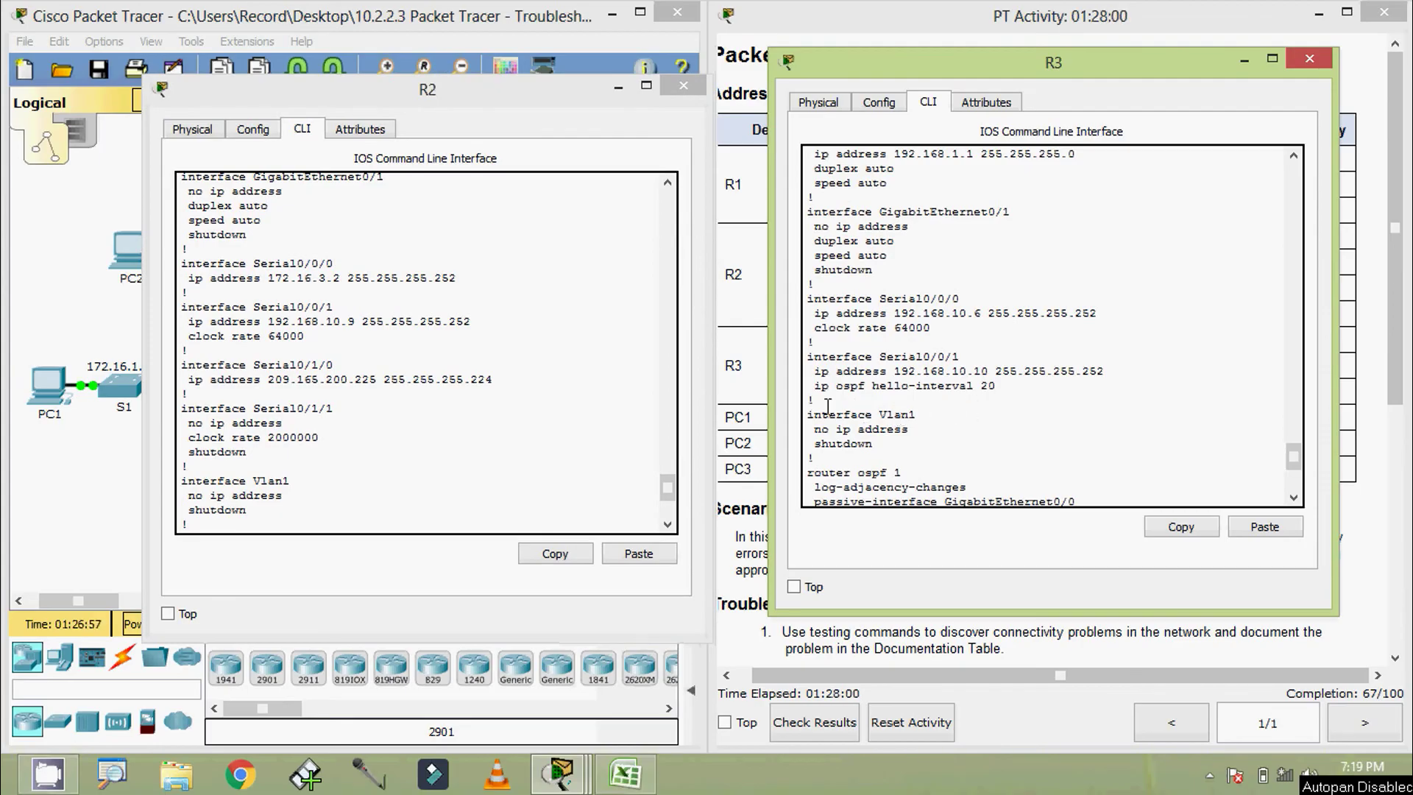
drag(813, 387, 999, 389)
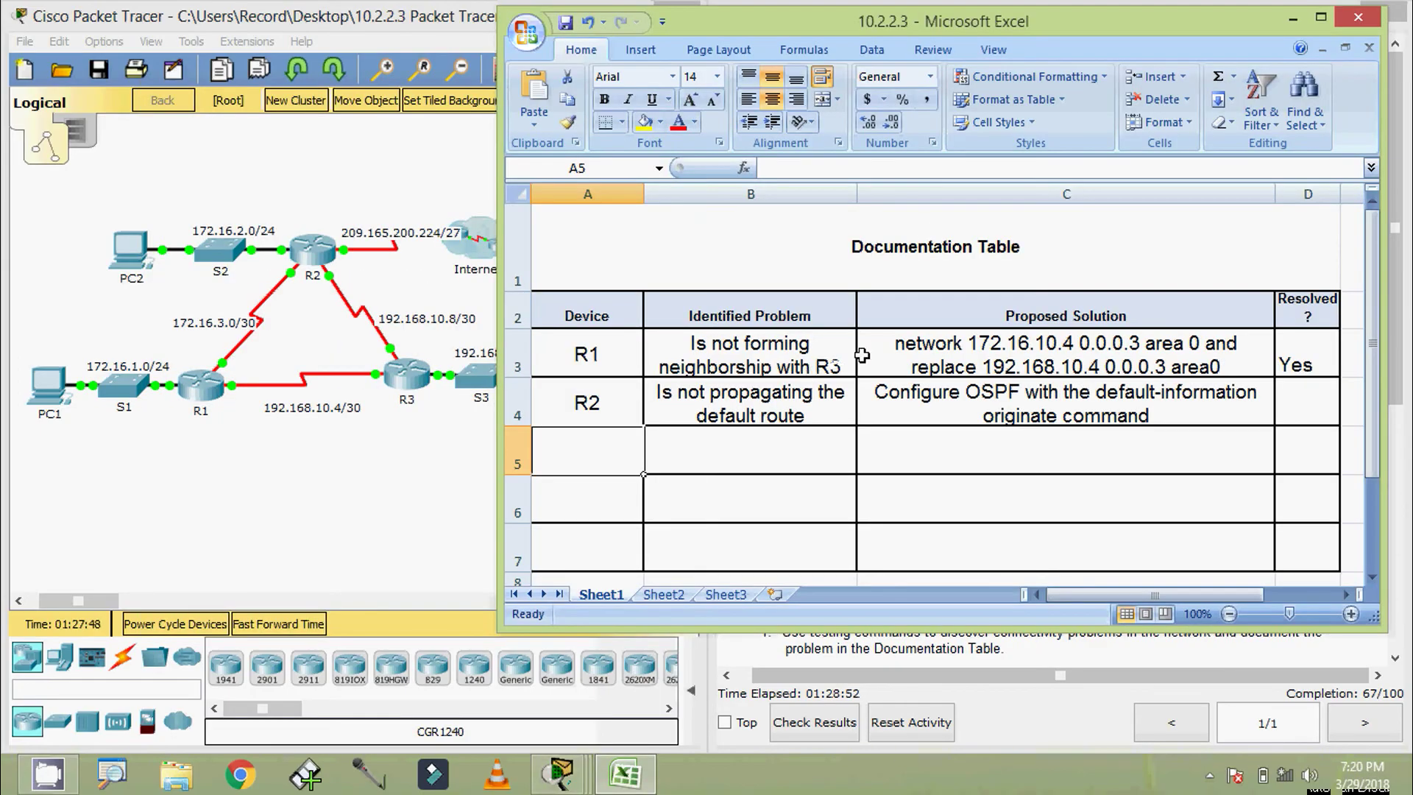
Record device R3 in the first empty row of the documentation table with the identified problem "Is not forming neighborship with R2".
drag(940, 20, 879, 25)
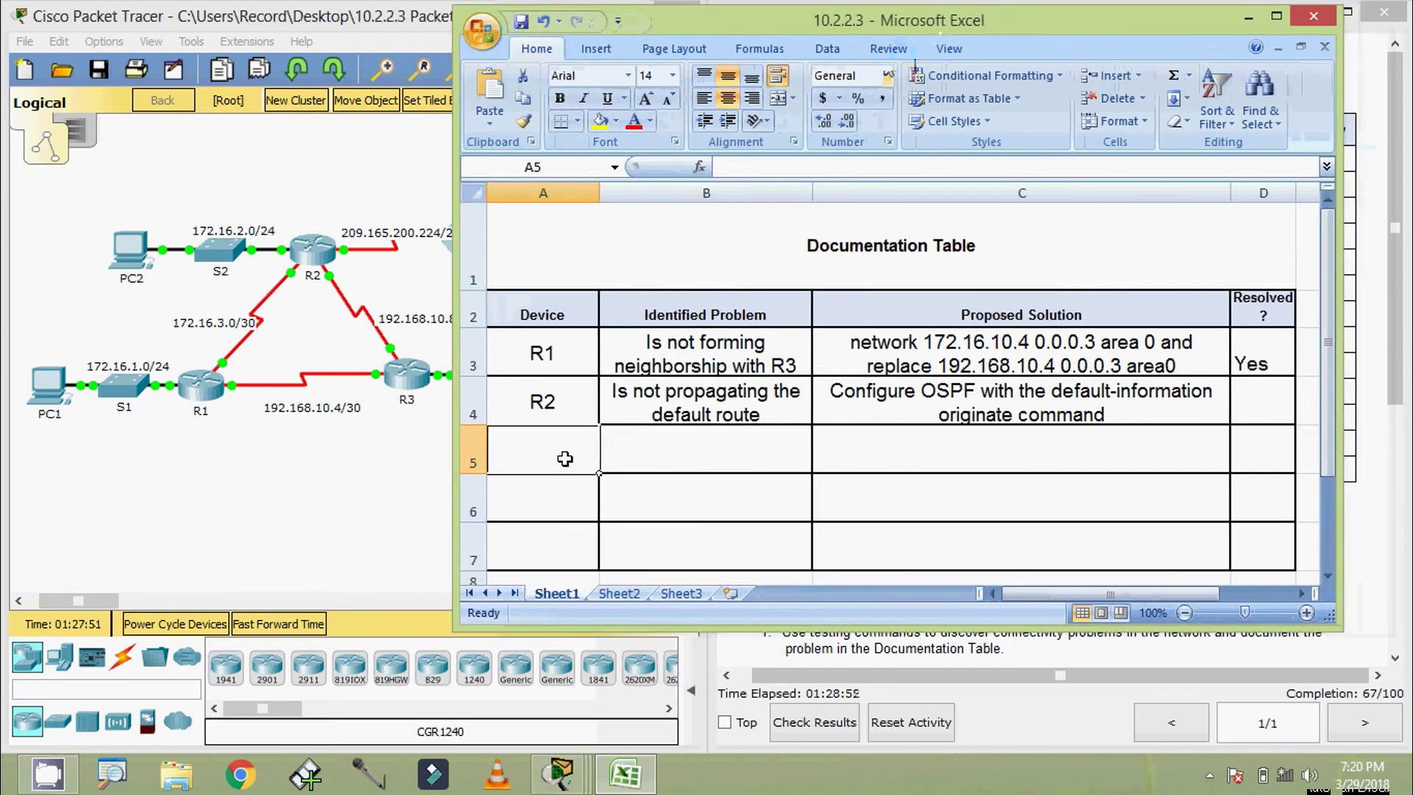
text(R3)
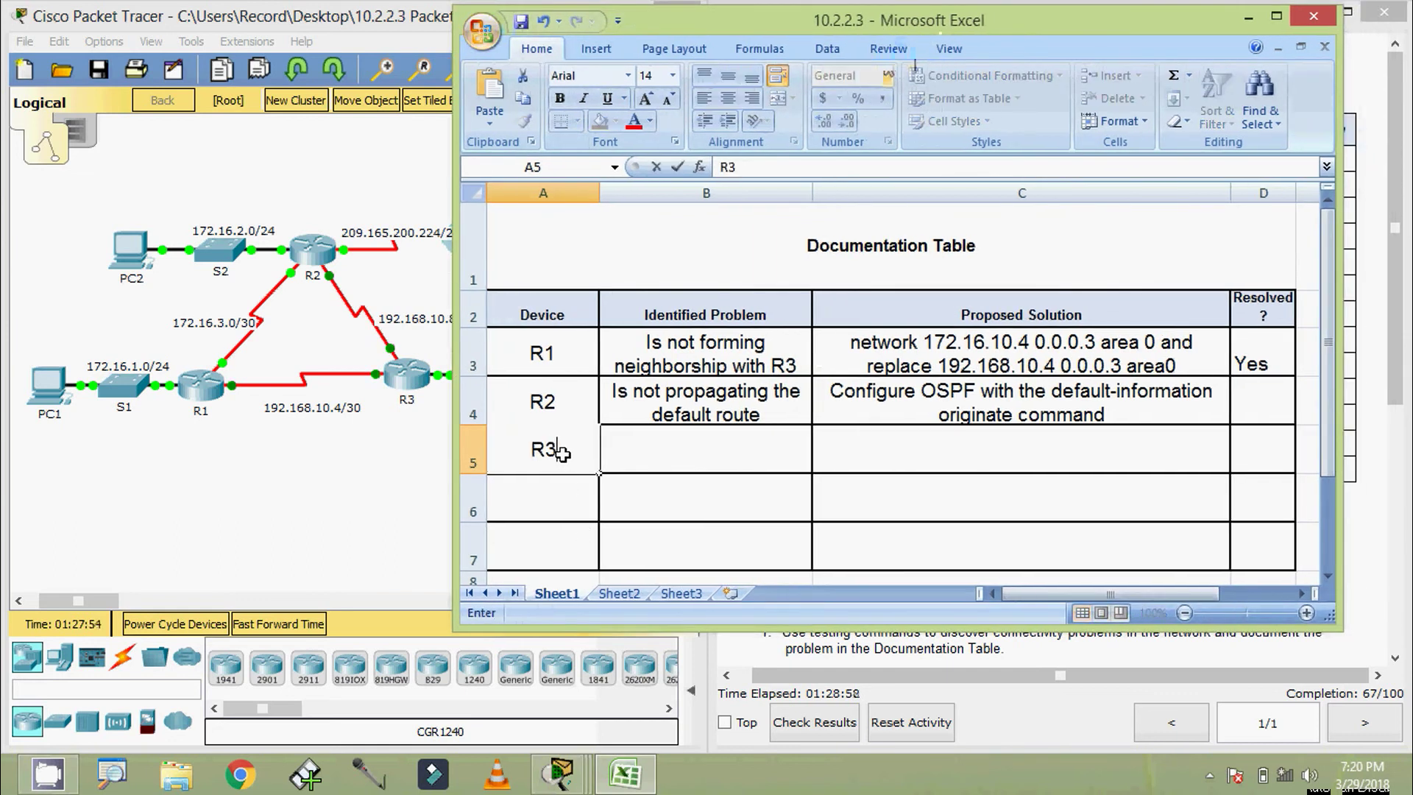
key(Tab)
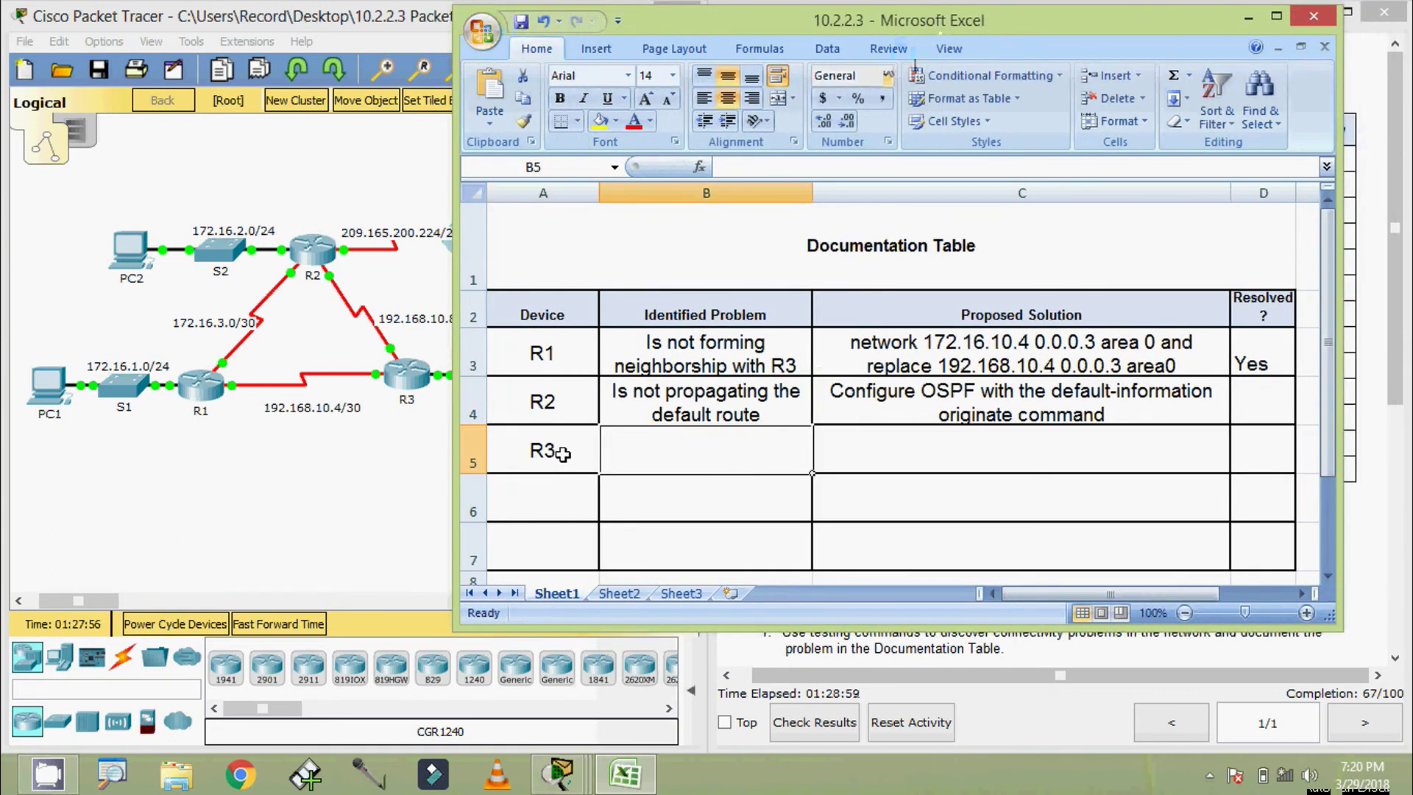
text(Is n)
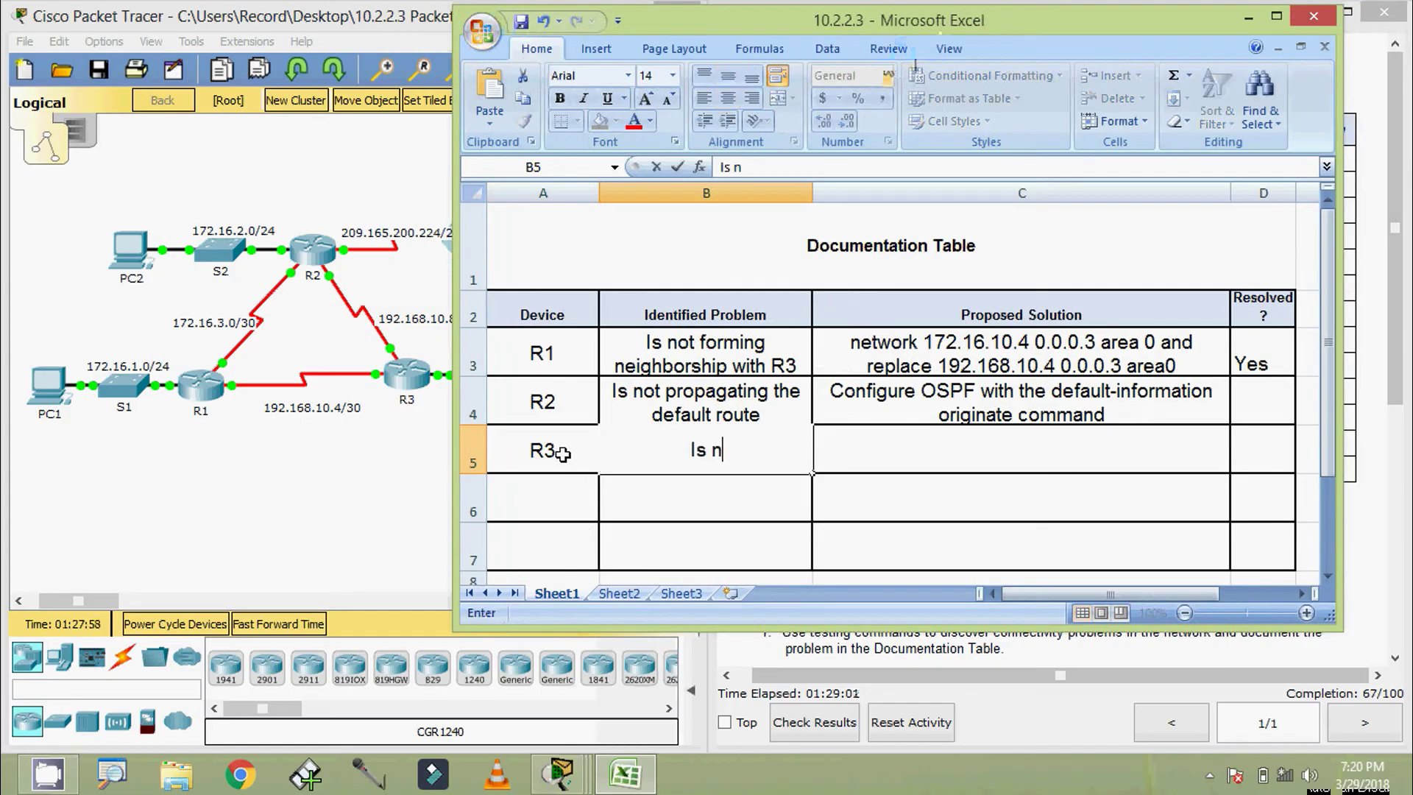
text(ot for)
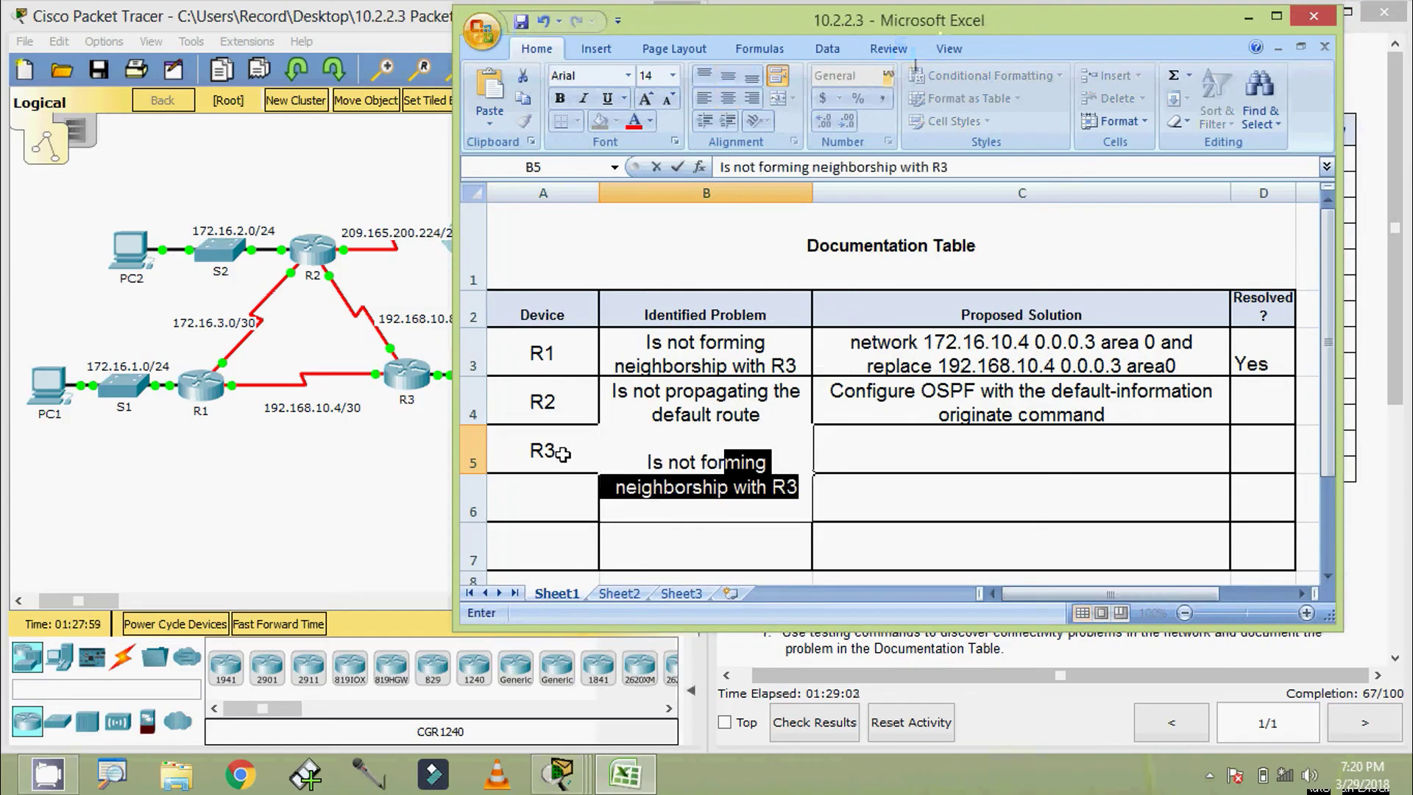
text(ming neig)
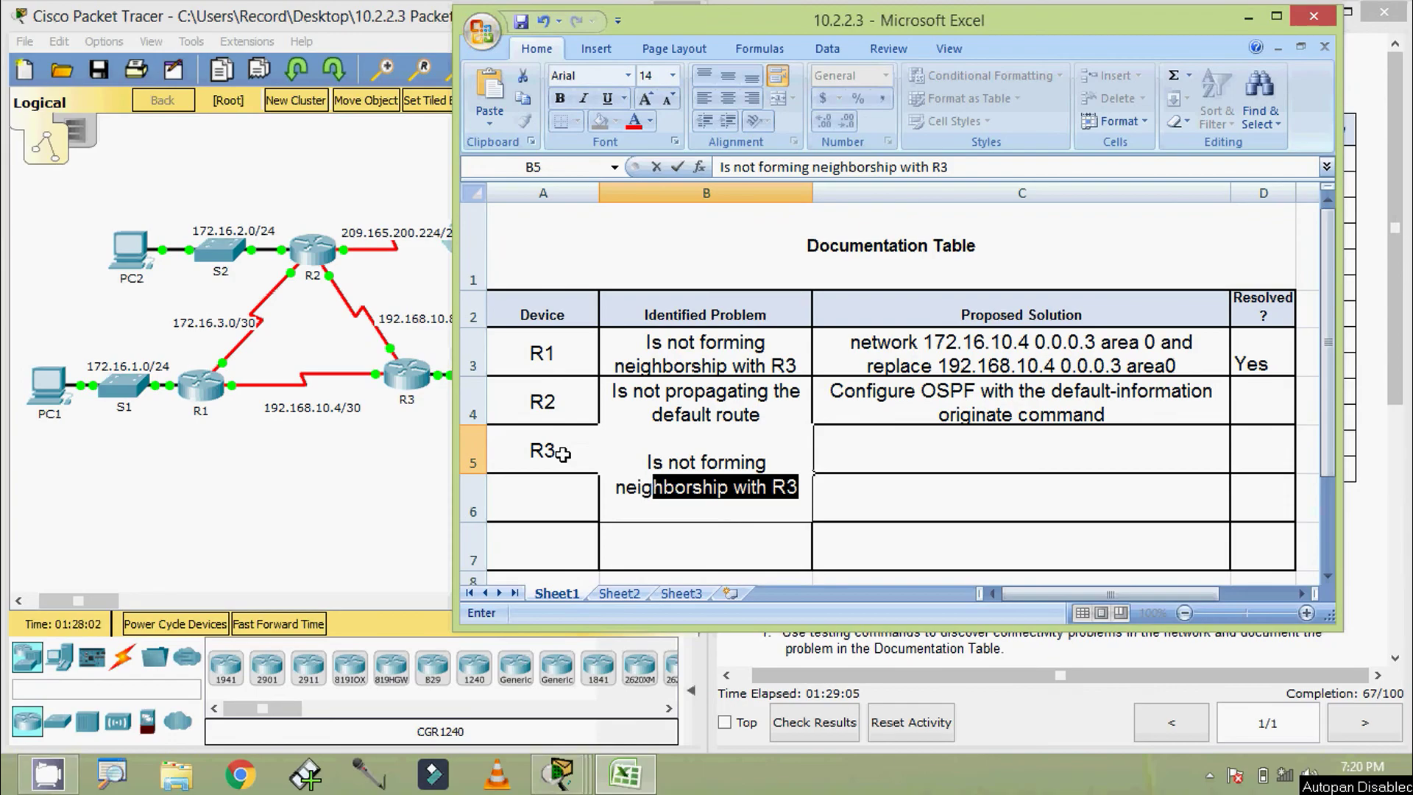
text(hborship with )
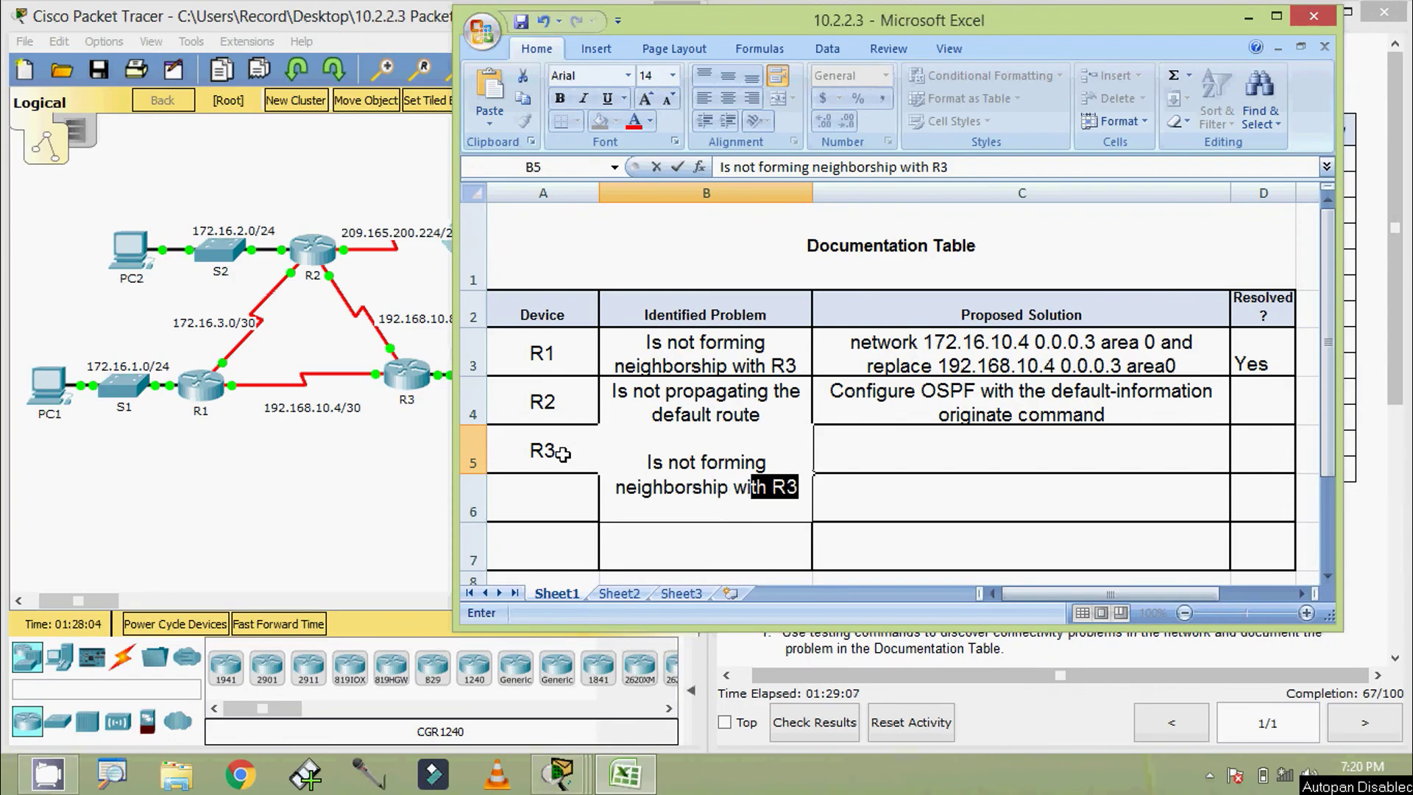
text(R2)
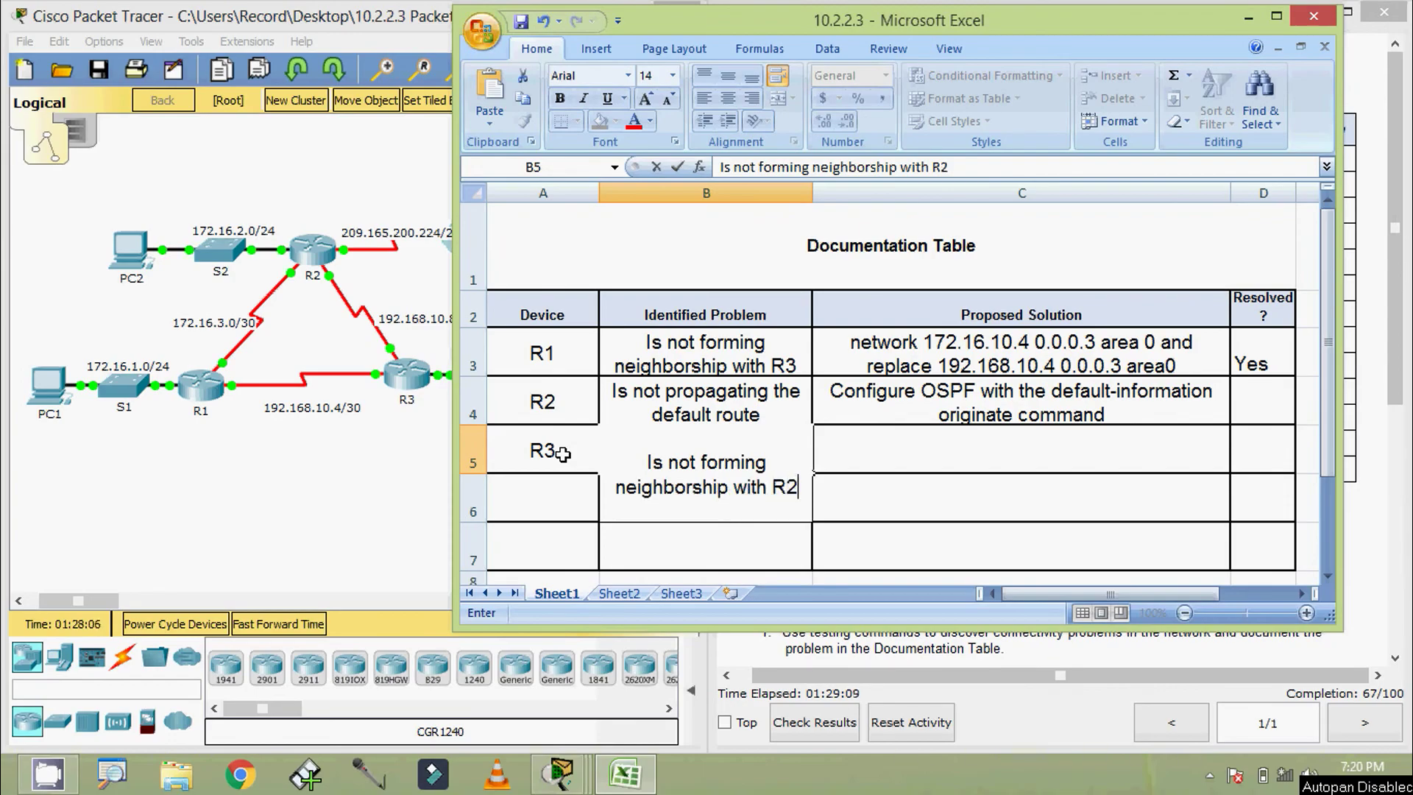
key(Tab)
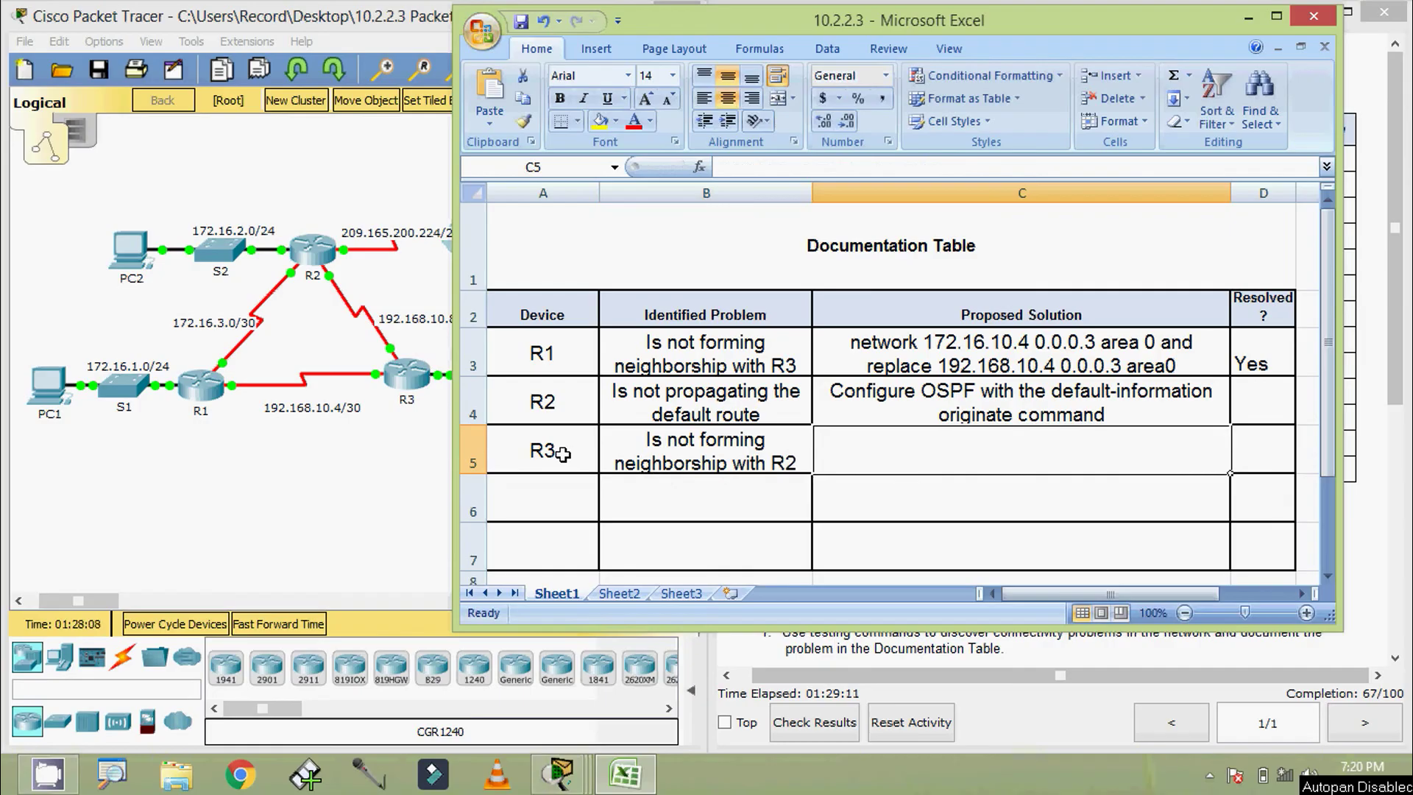
Enter "Remove the hello-interval command on the R3 S0/0/1 interface" as the proposed solution for R3 in the documentation table.
text(Re)
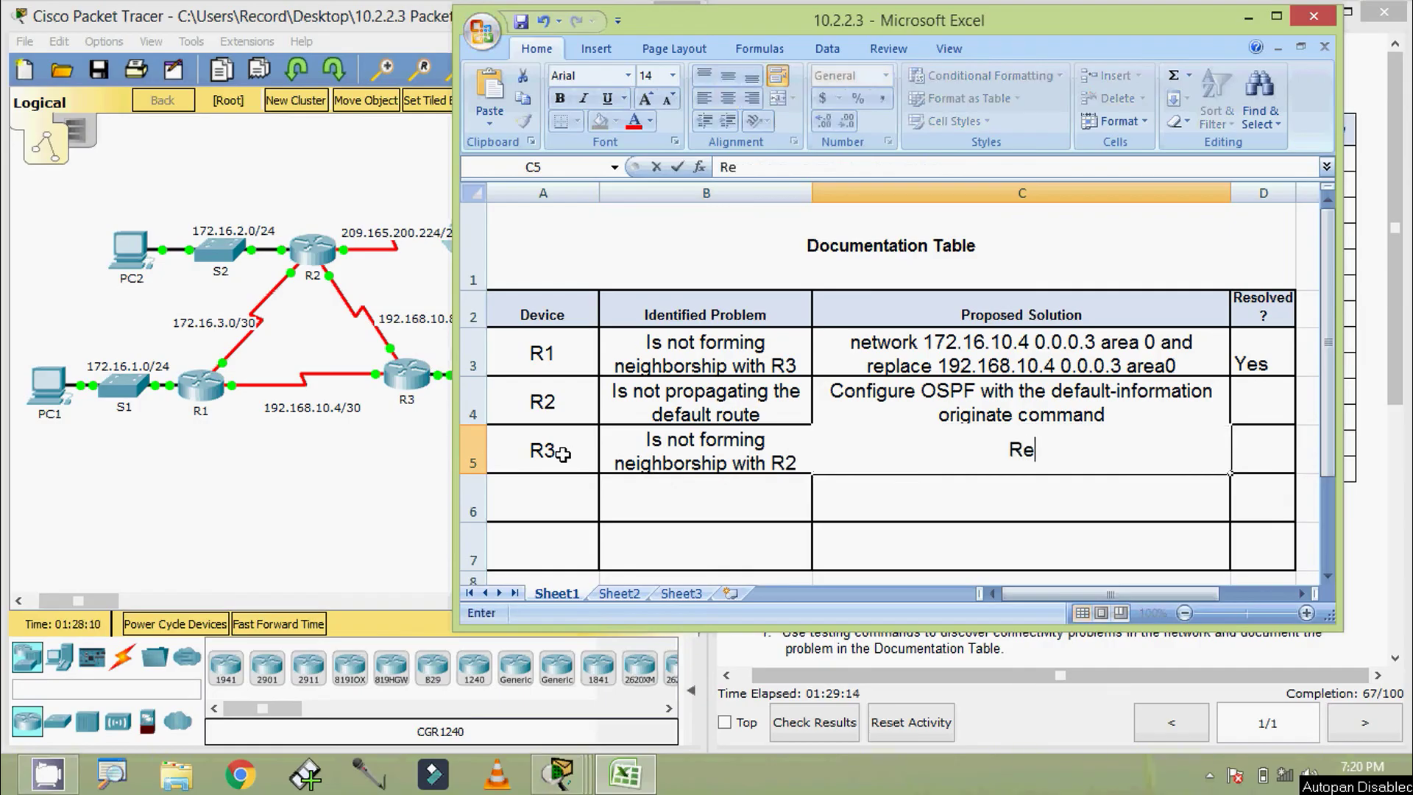
text(move the hello-)
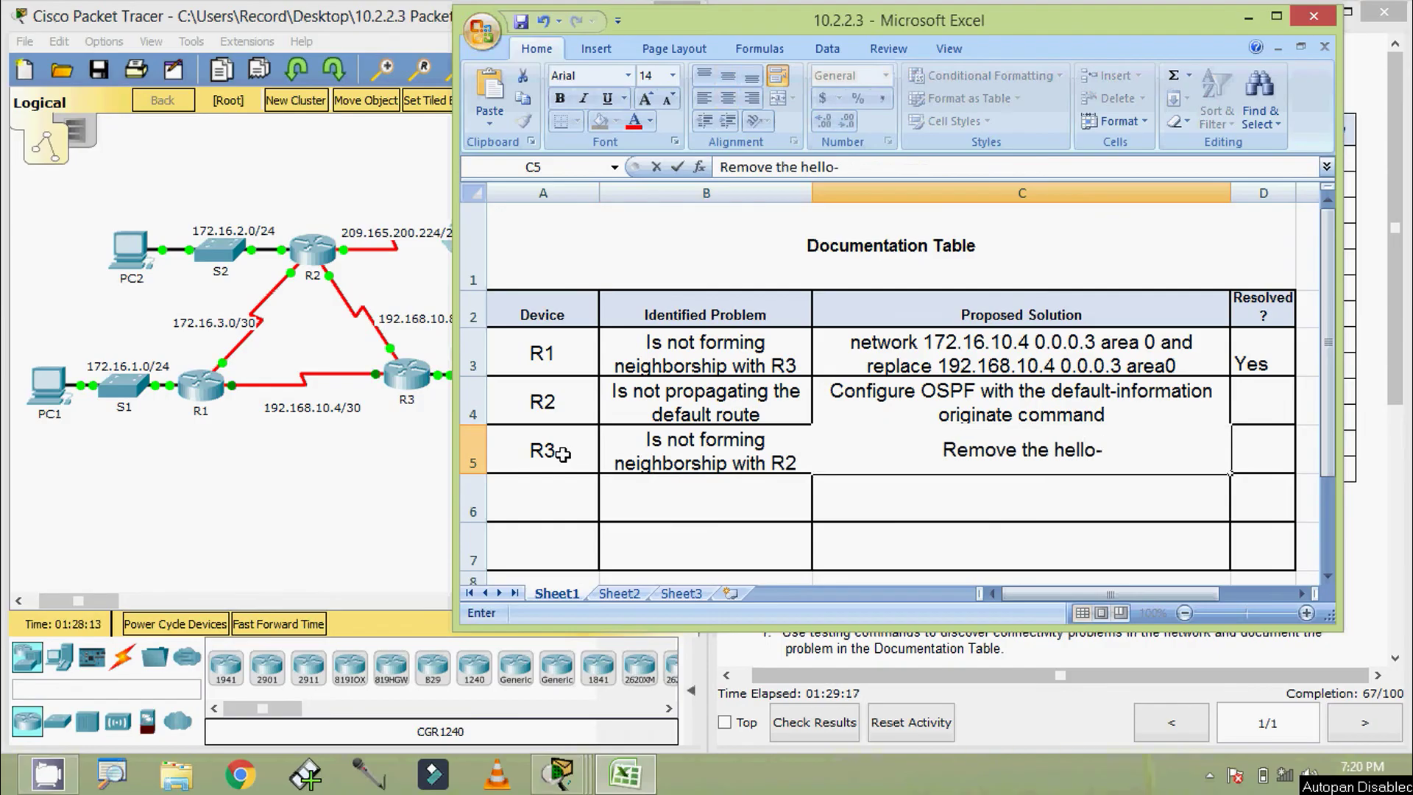
text(interv)
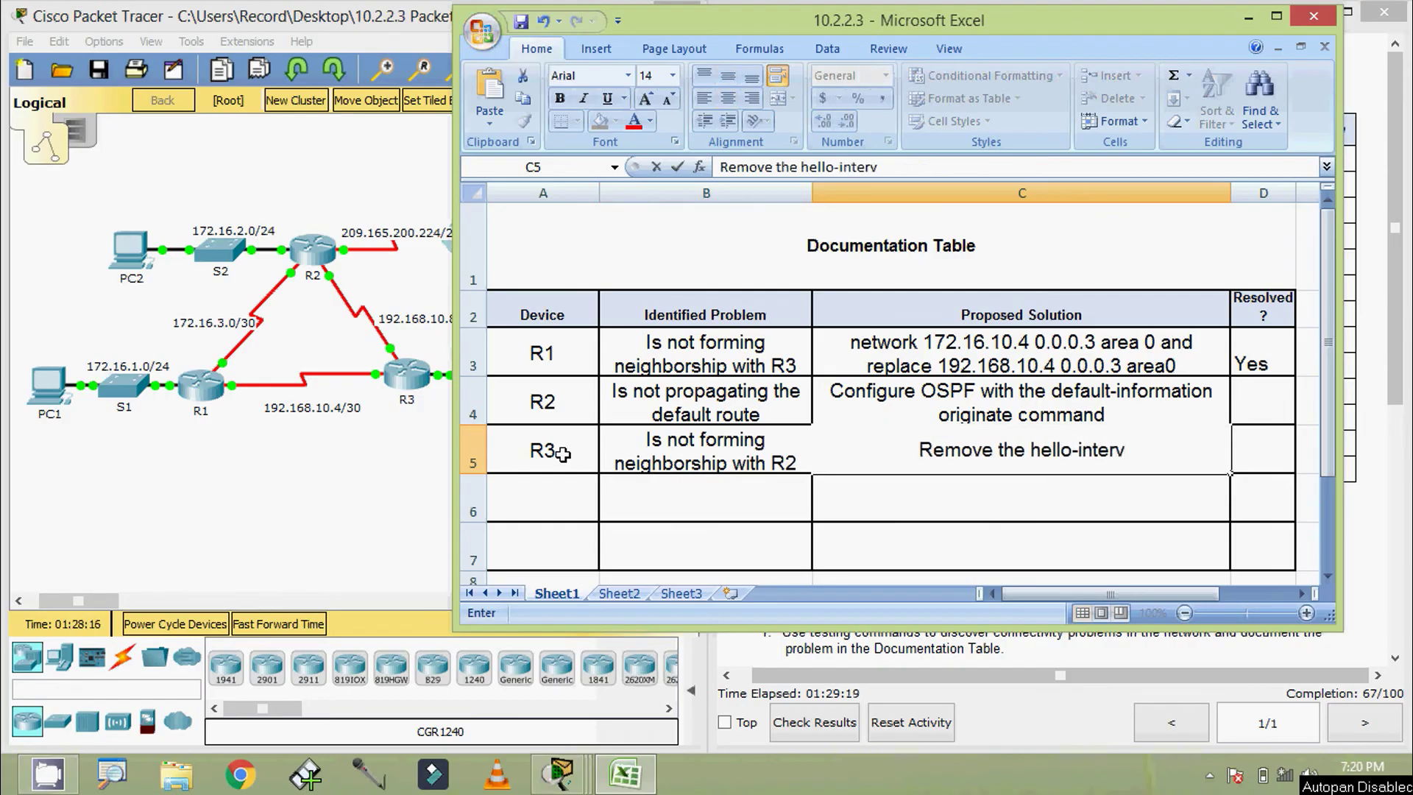
text(al command)
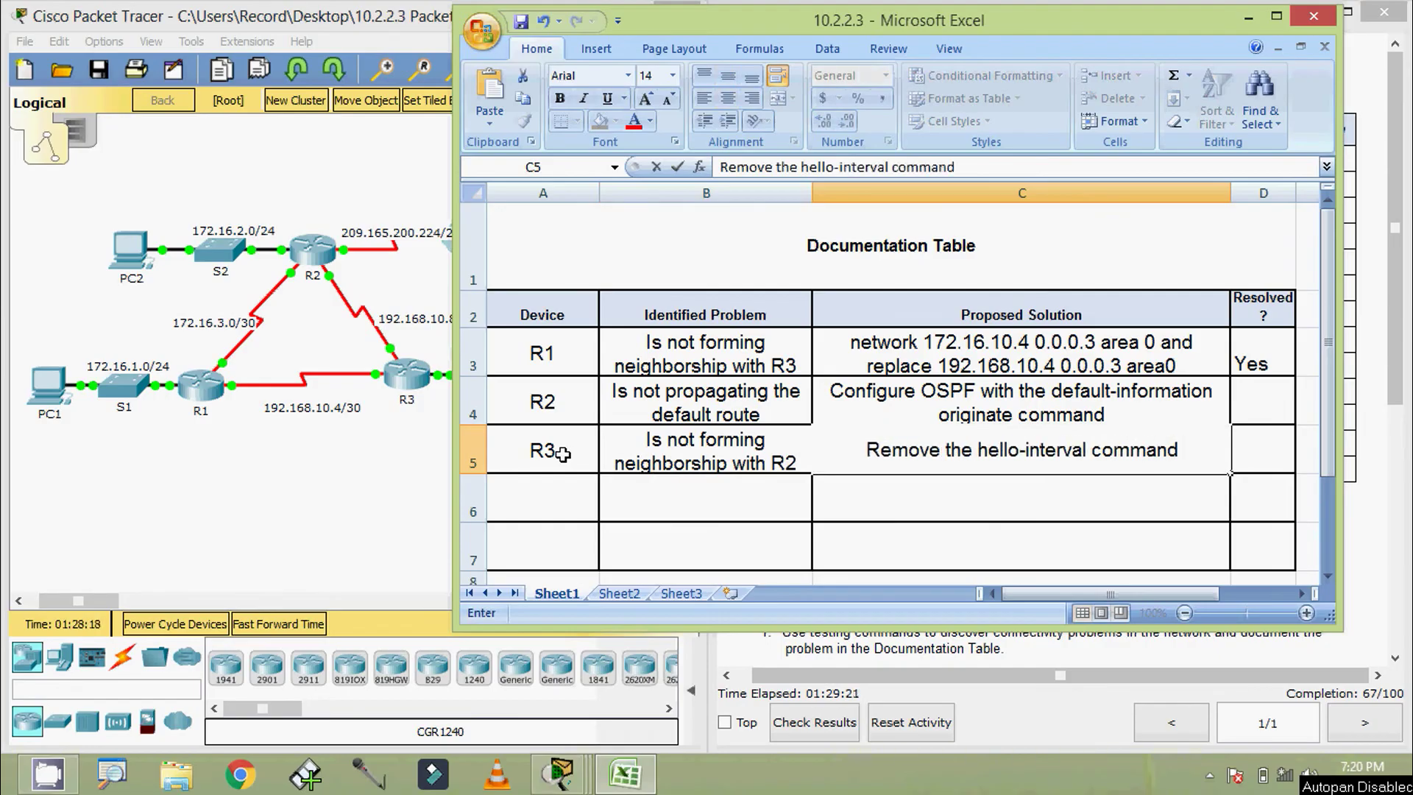
text( on the R)
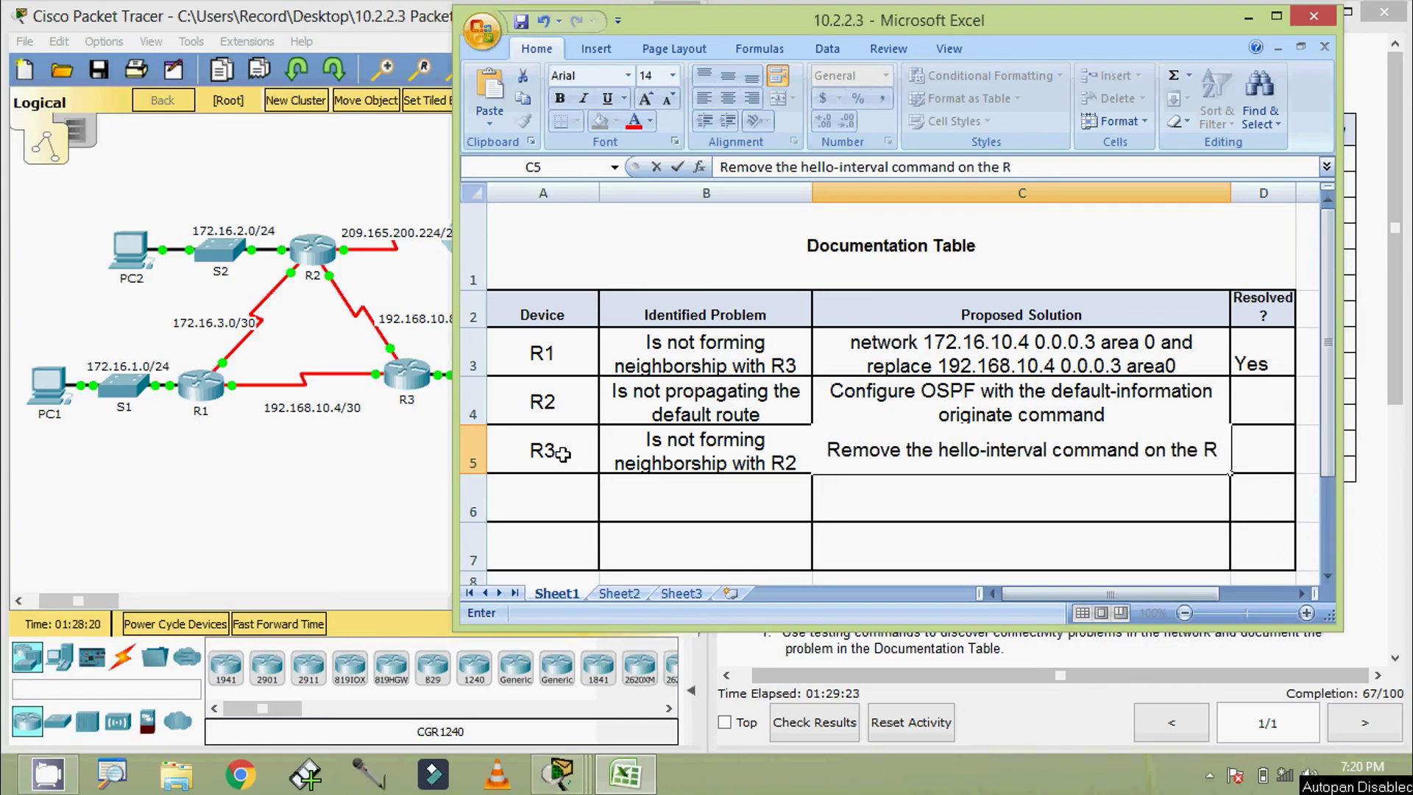
text(3 S)
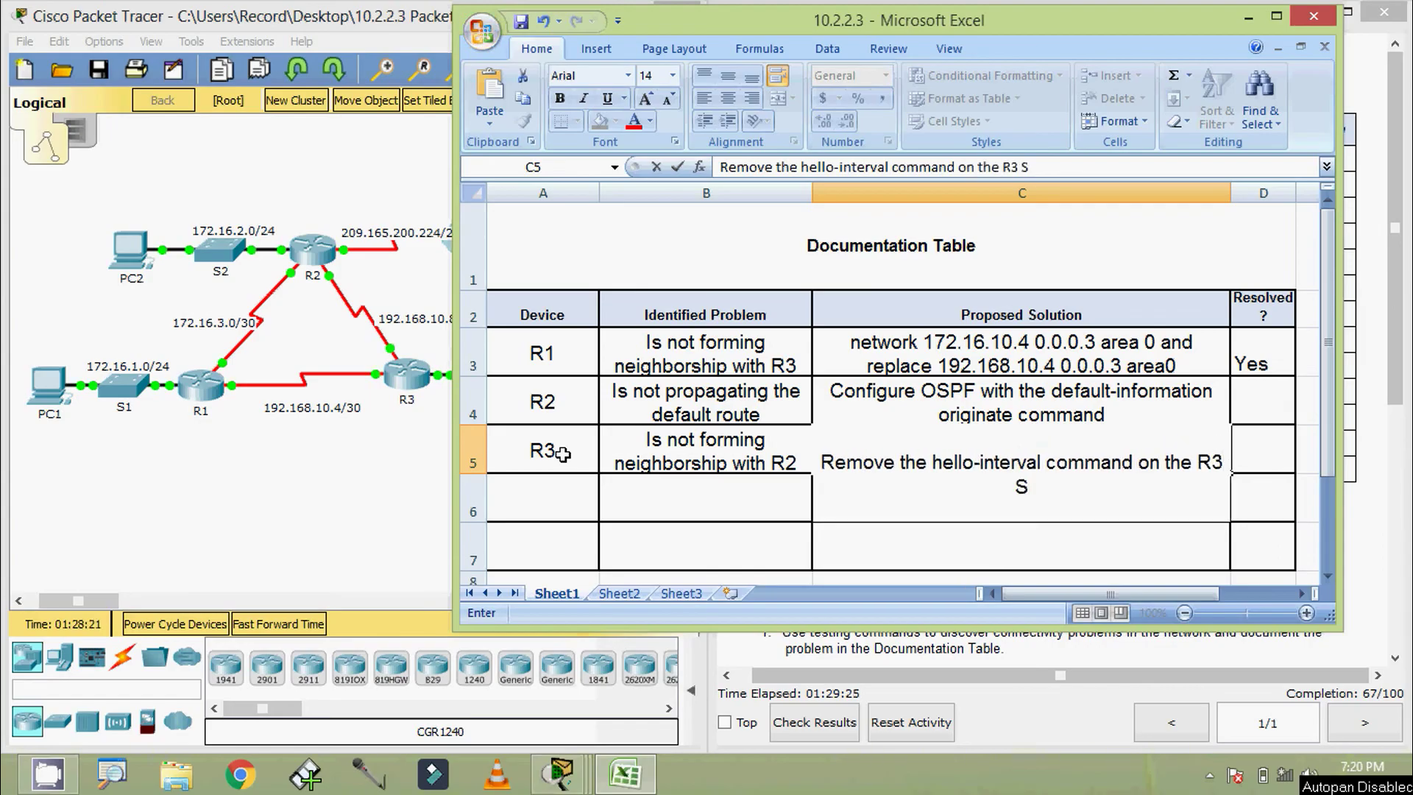
text(0/0/1)
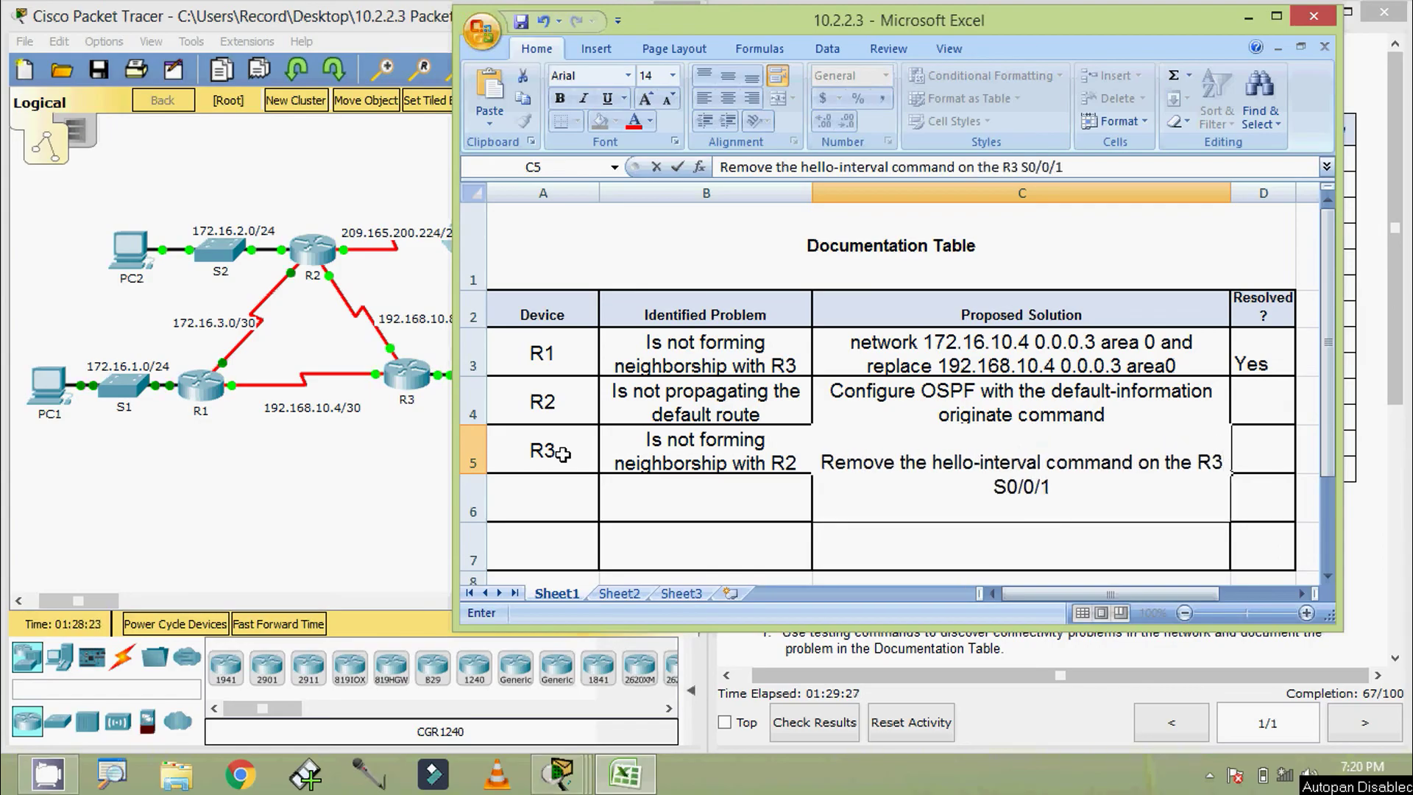
text( interface)
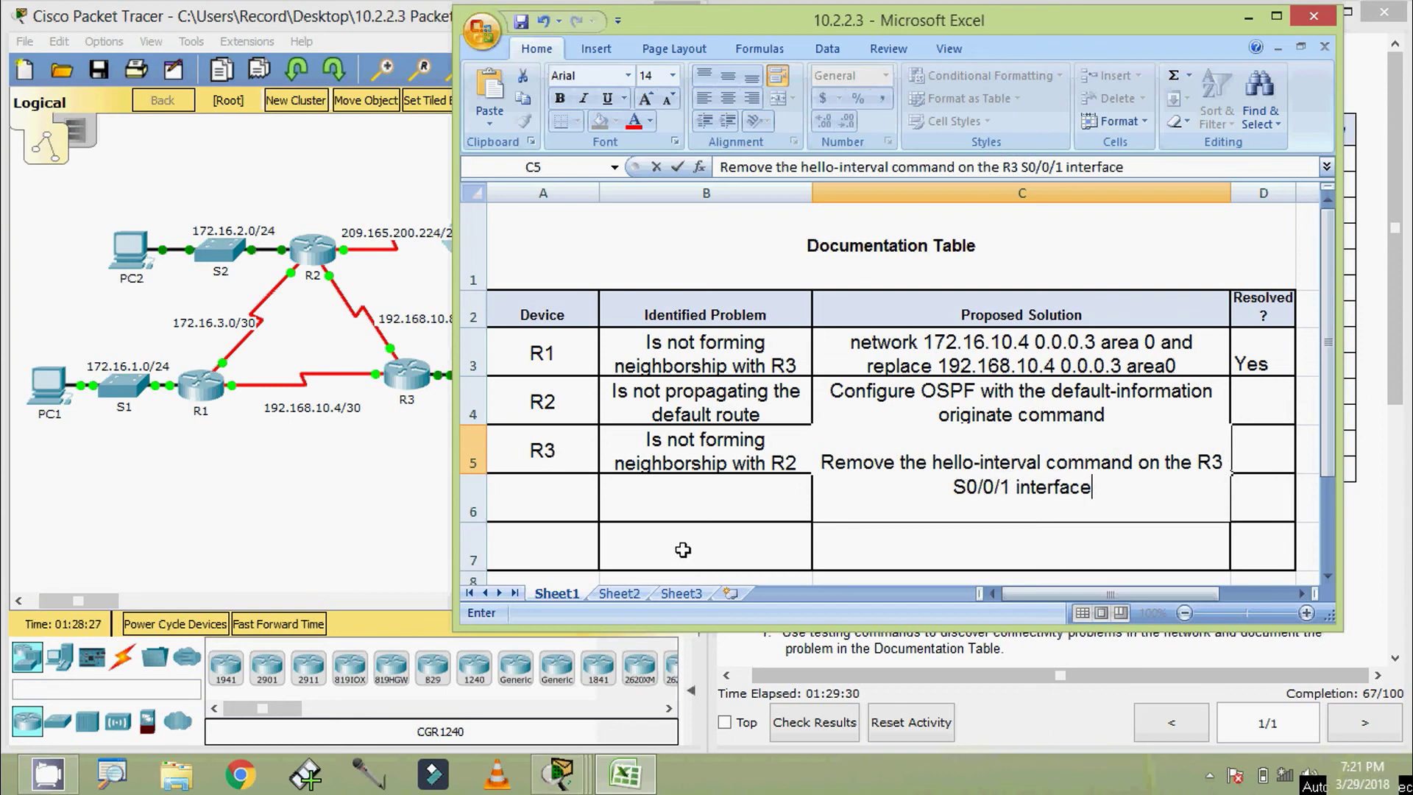
key(Return)
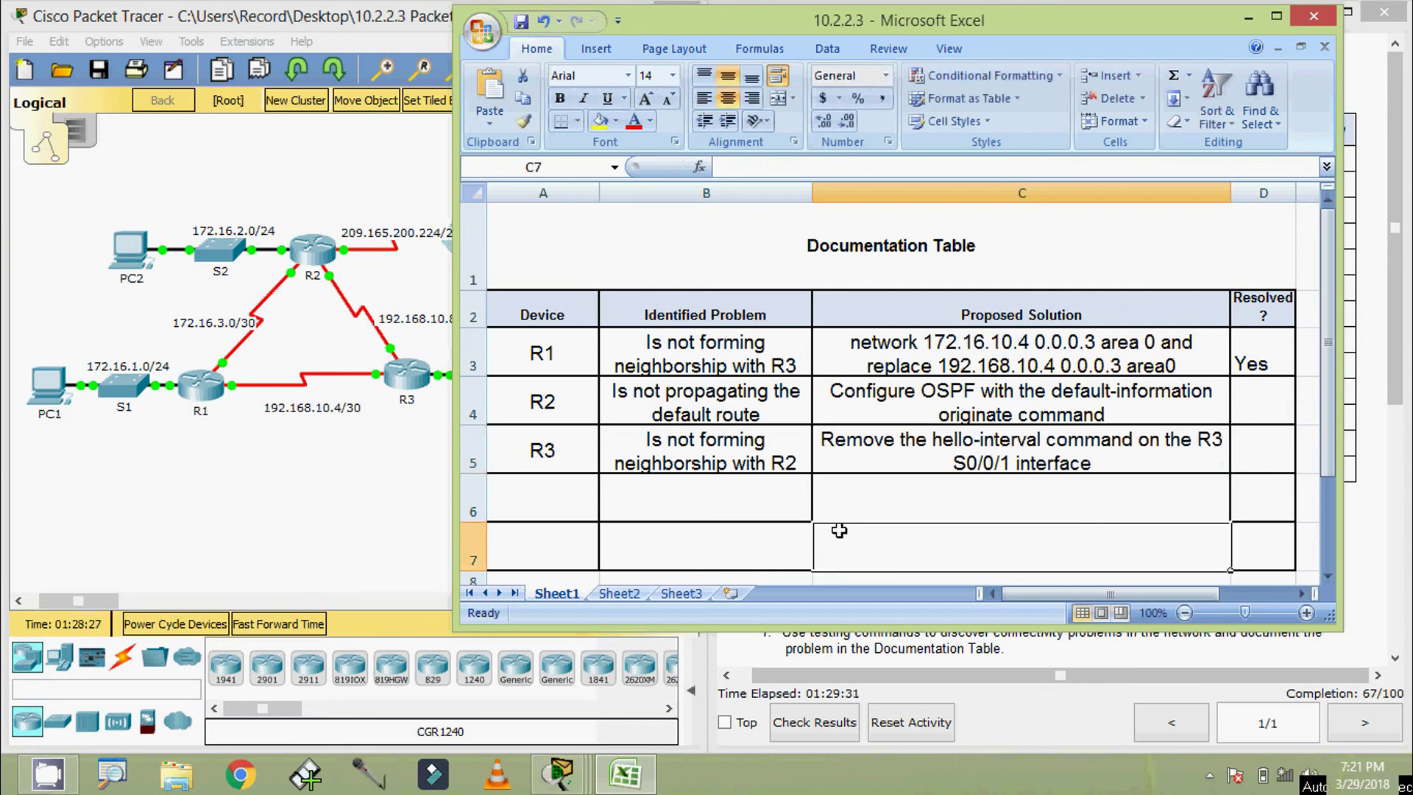
Mark R2's default-route problem as resolved with "Yes" in the documentation table.
click(1057, 457)
click(1241, 398)
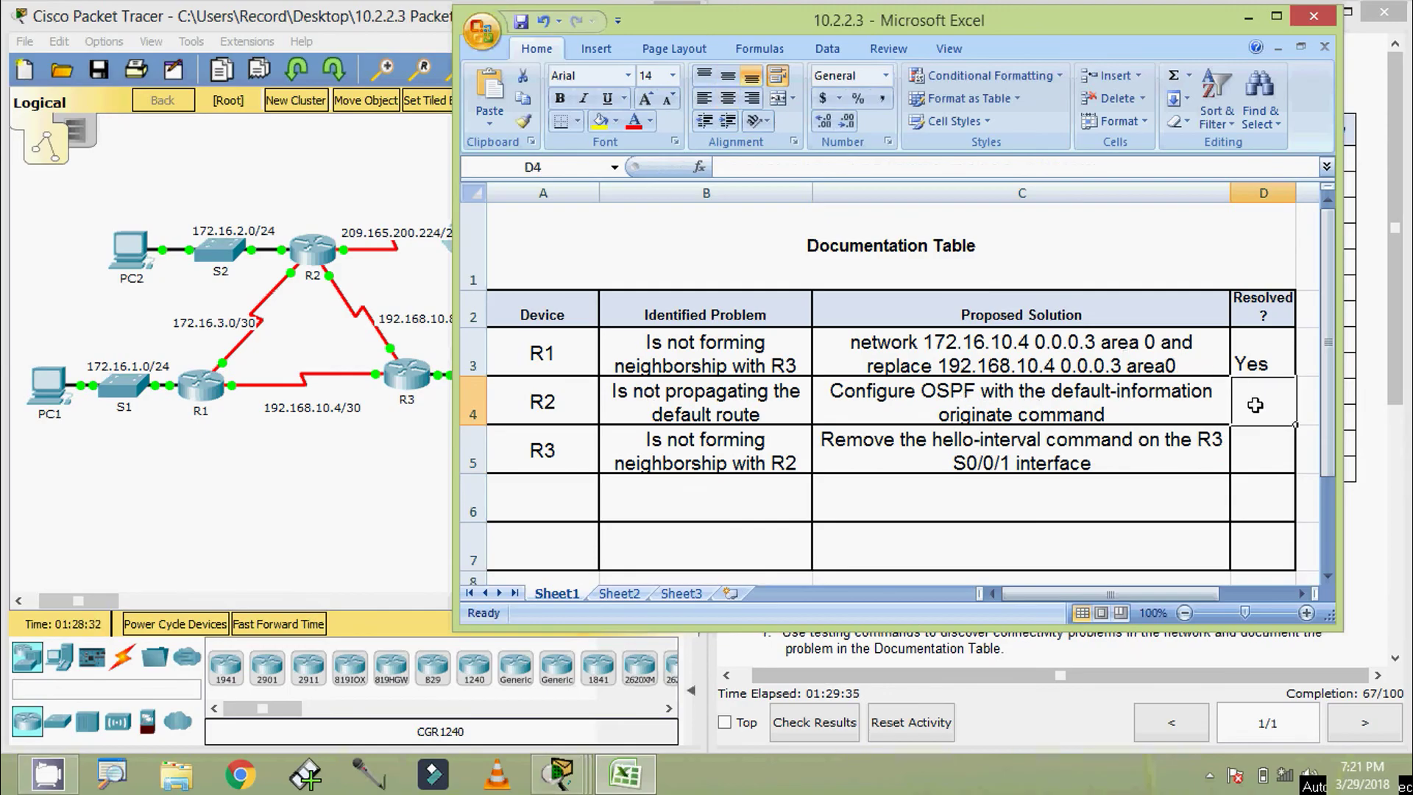
text(Yes)
key(Return)
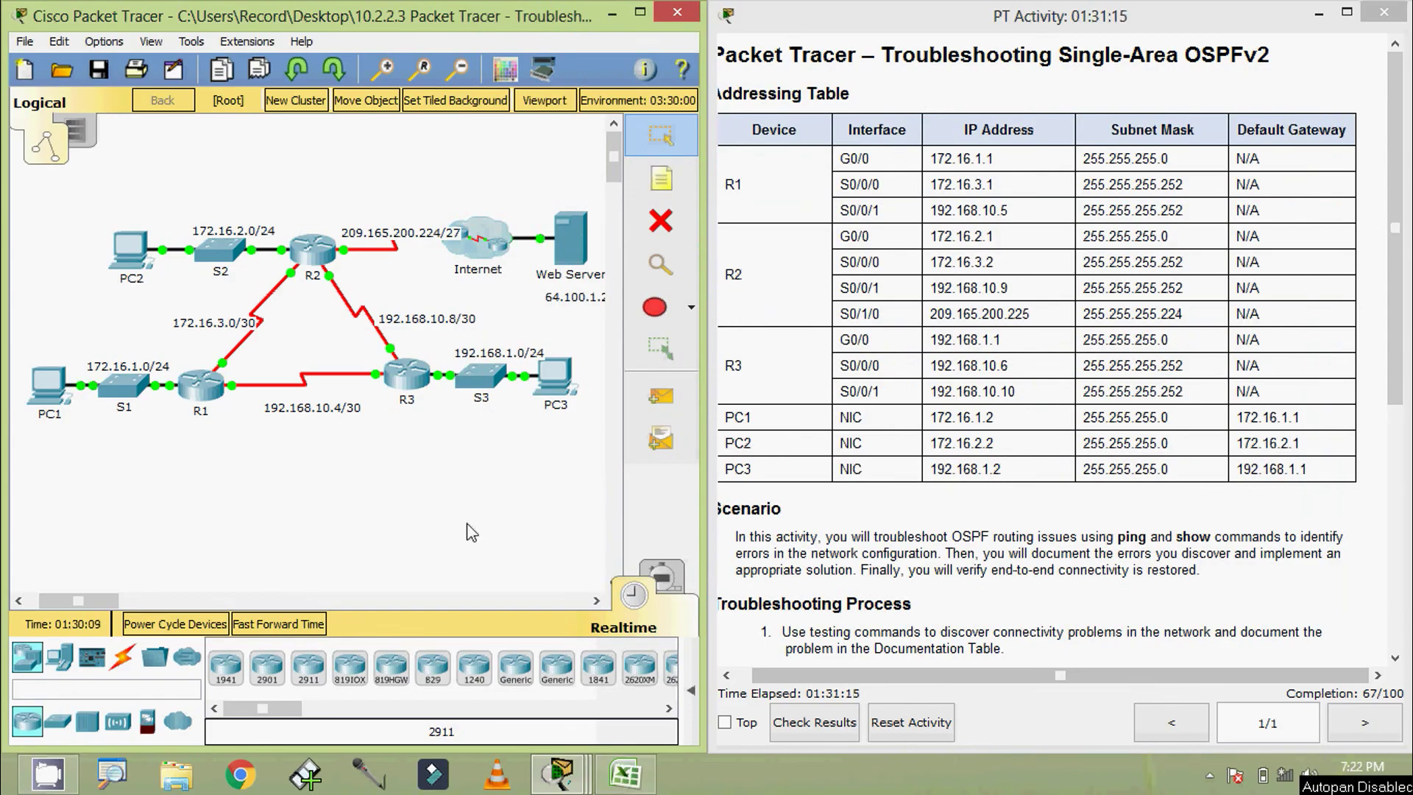
Open R3's command line in Packet Tracer, quit the paged configuration listing and enter global configuration mode.
click(406, 379)
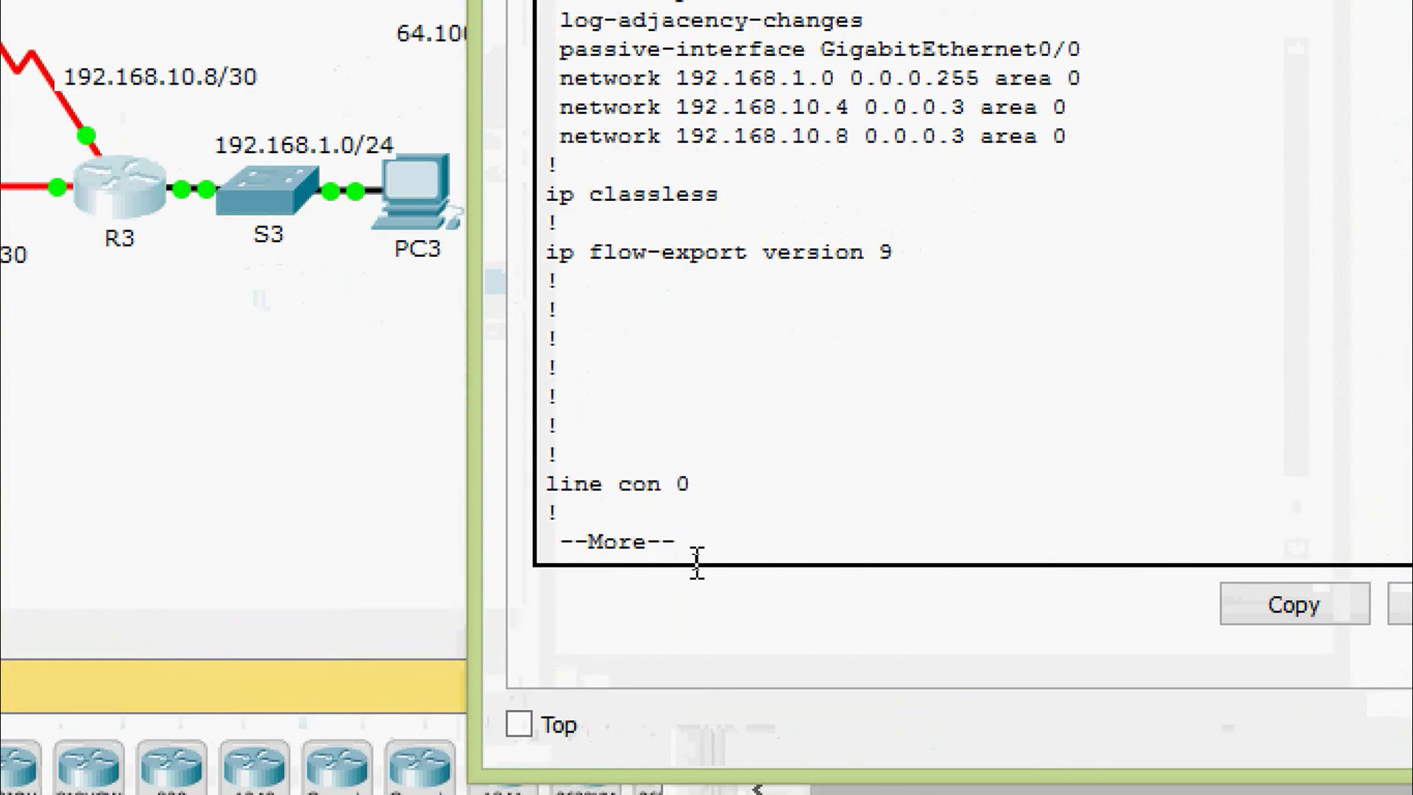
key(q)
key(Return)
key(Return)
key(Return)
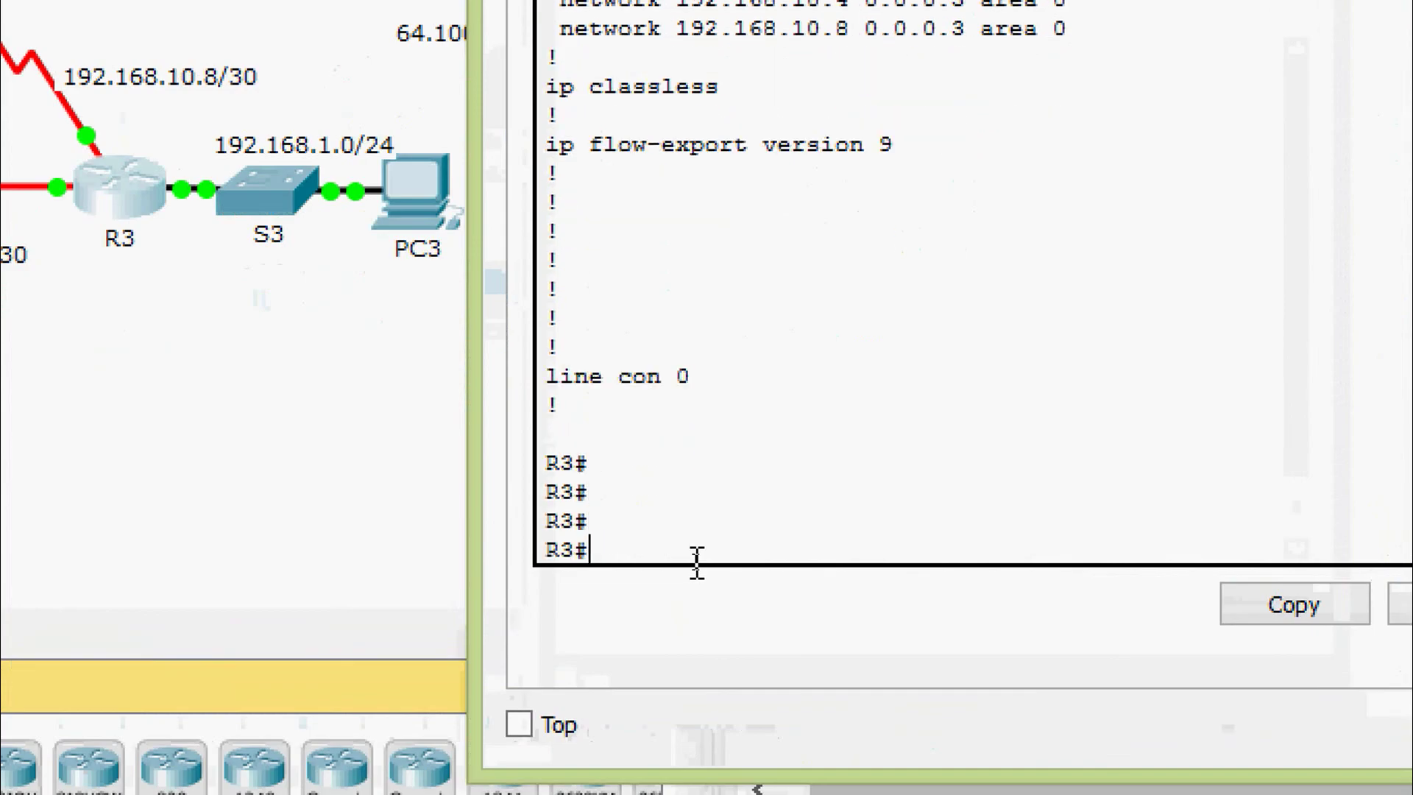
text(conf)
key(Tab)
key(Tab)
key(Return)
key(Return)
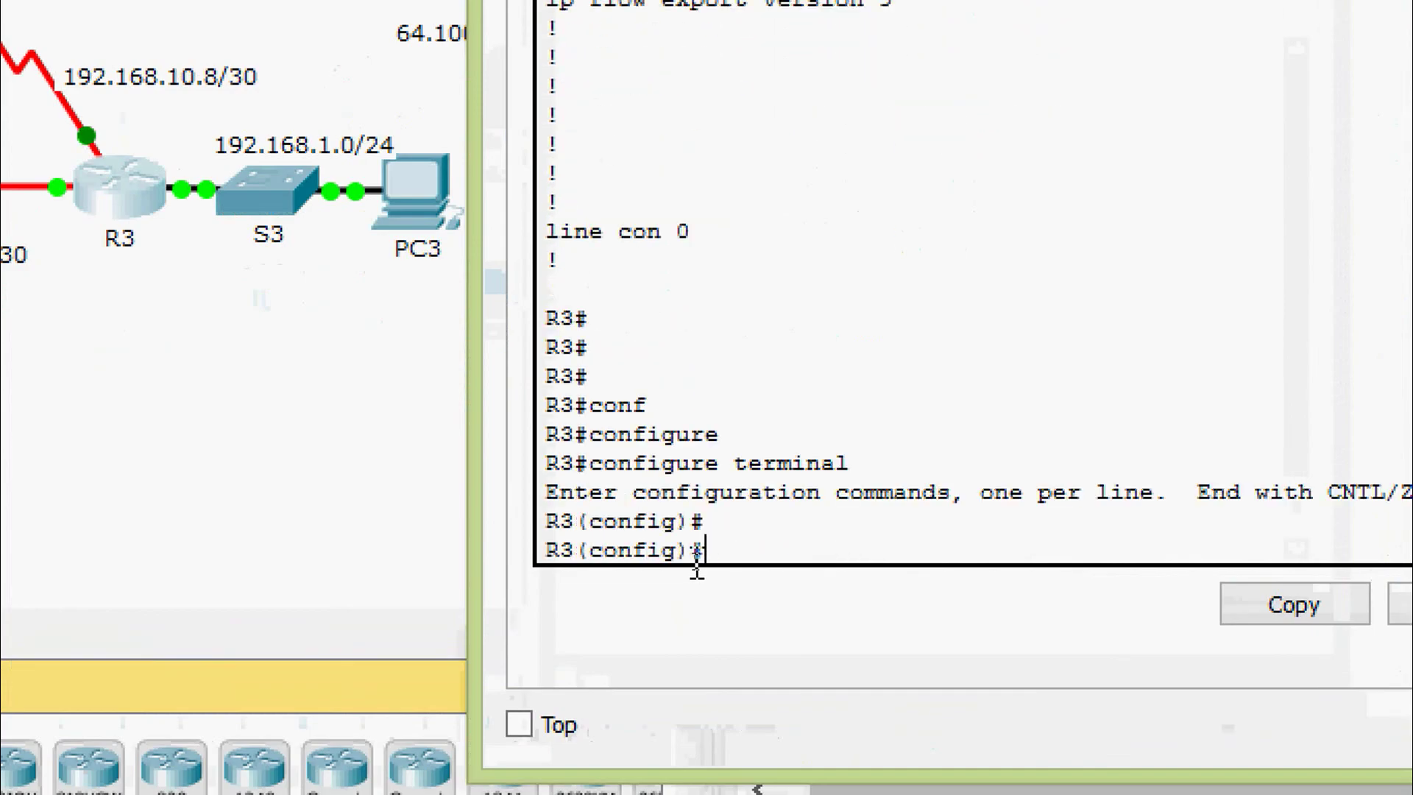
Remove the OSPF hello interval of 20 from R3's Serial 0/0/1 interface with "no ip ospf hello-interval 20".
text(inter)
key(Tab)
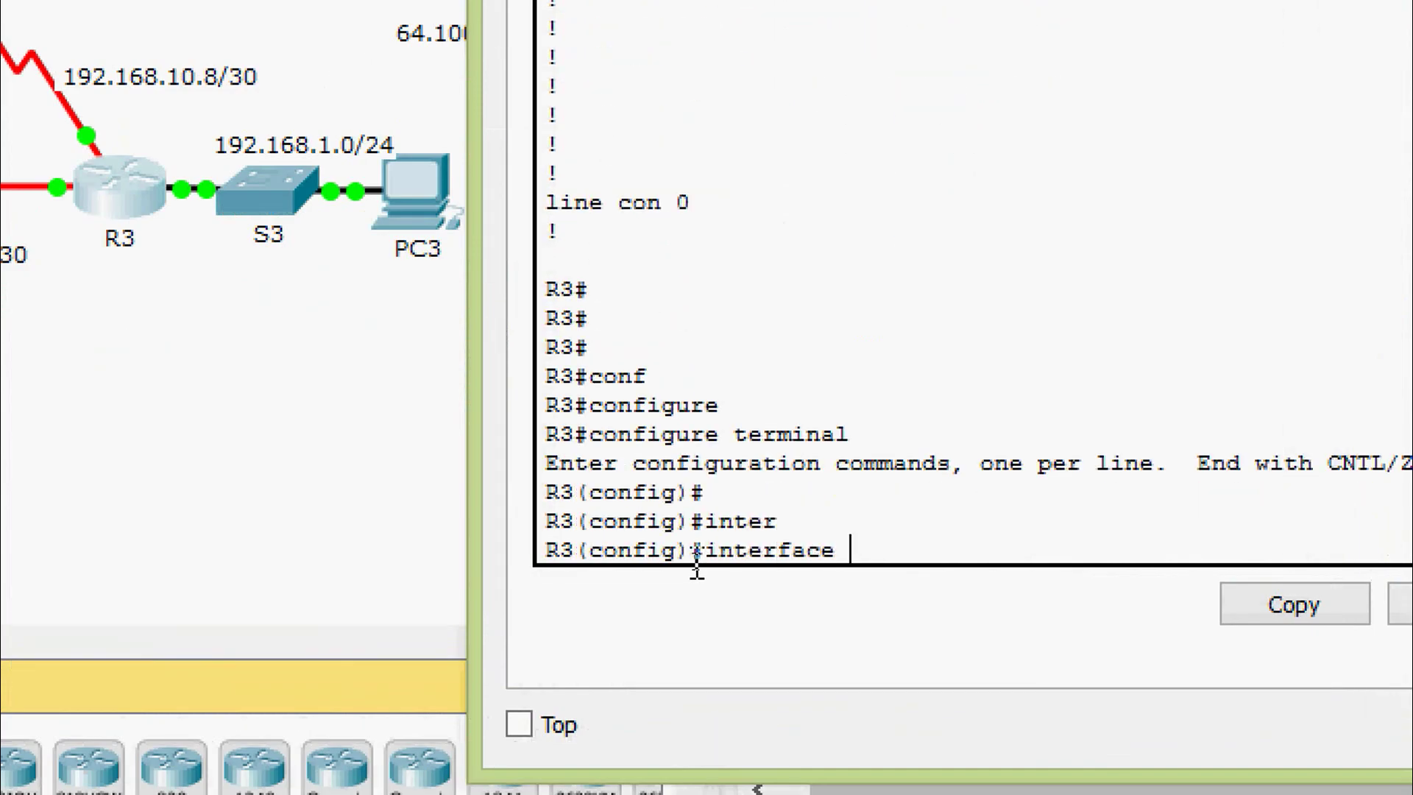
text(ser)
key(Tab)
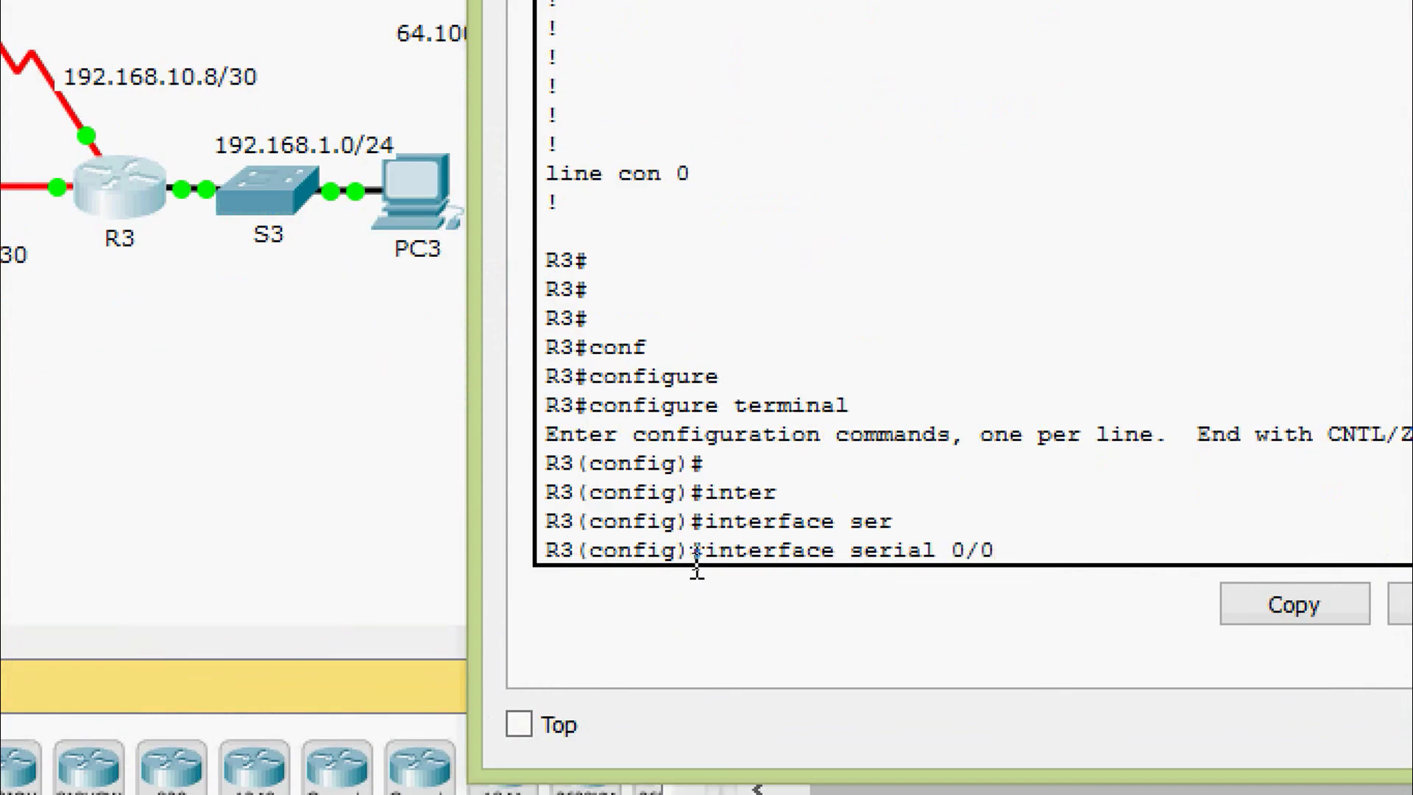
text(0/0/1)
key(Return)
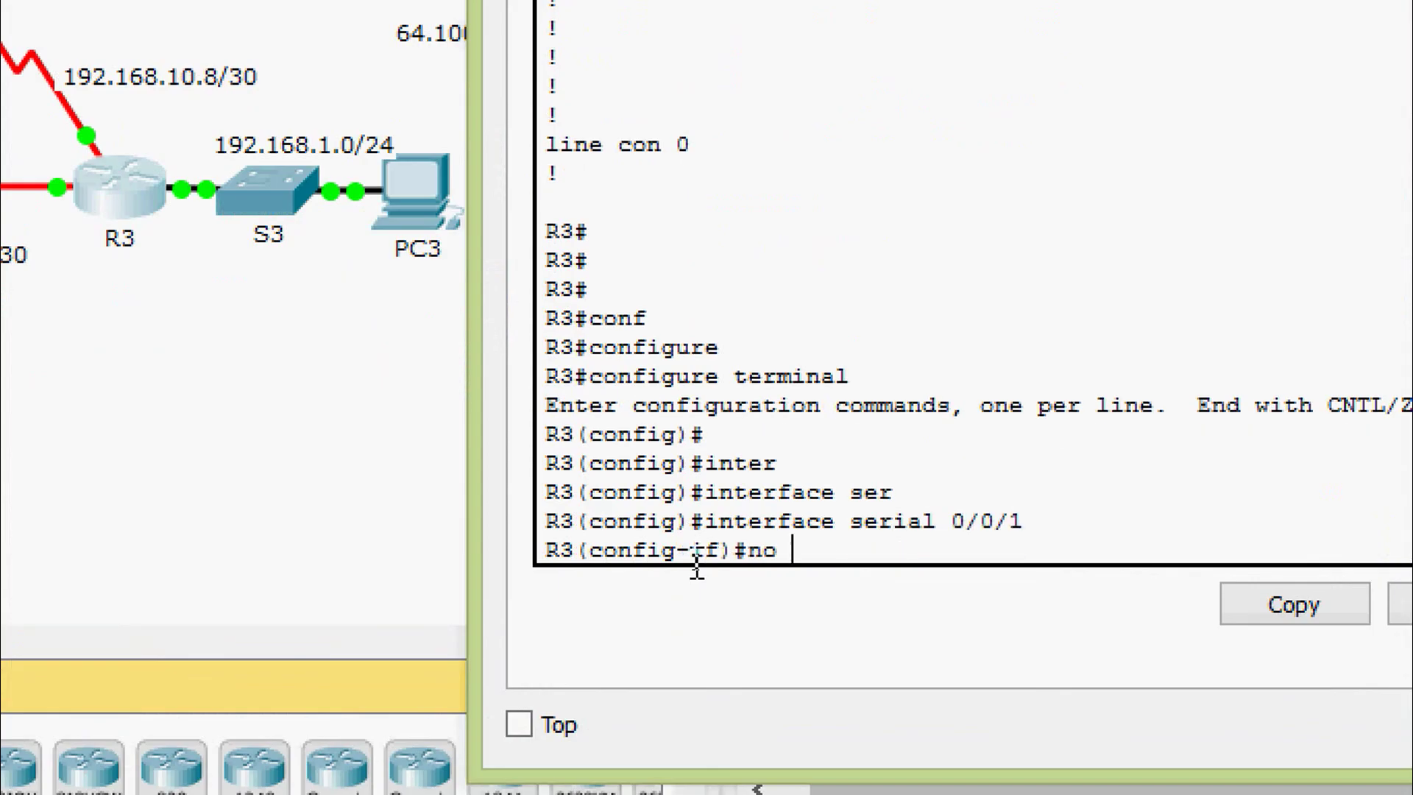
text(no ip os)
key(Tab)
text(h)
key(Tab)
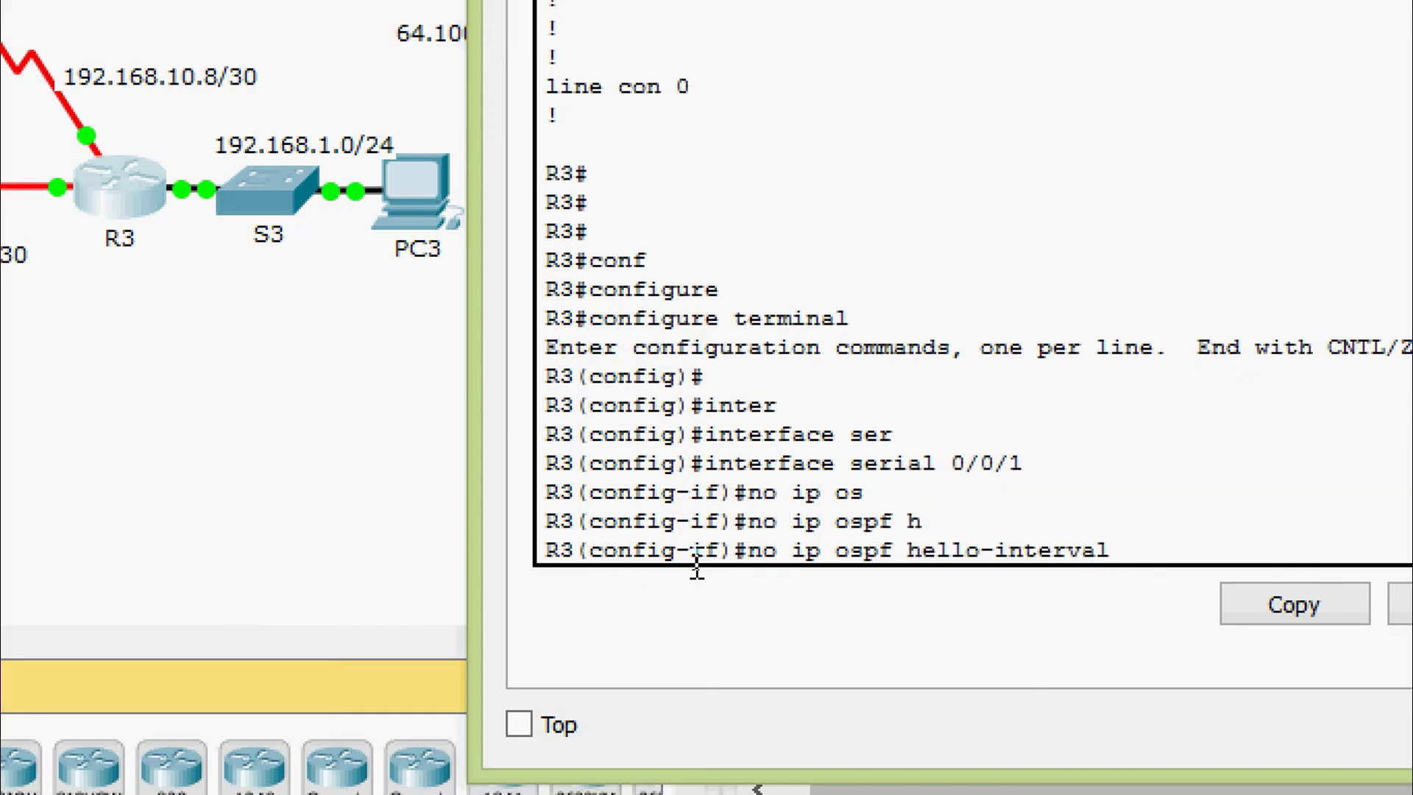
text(20)
key(Return)
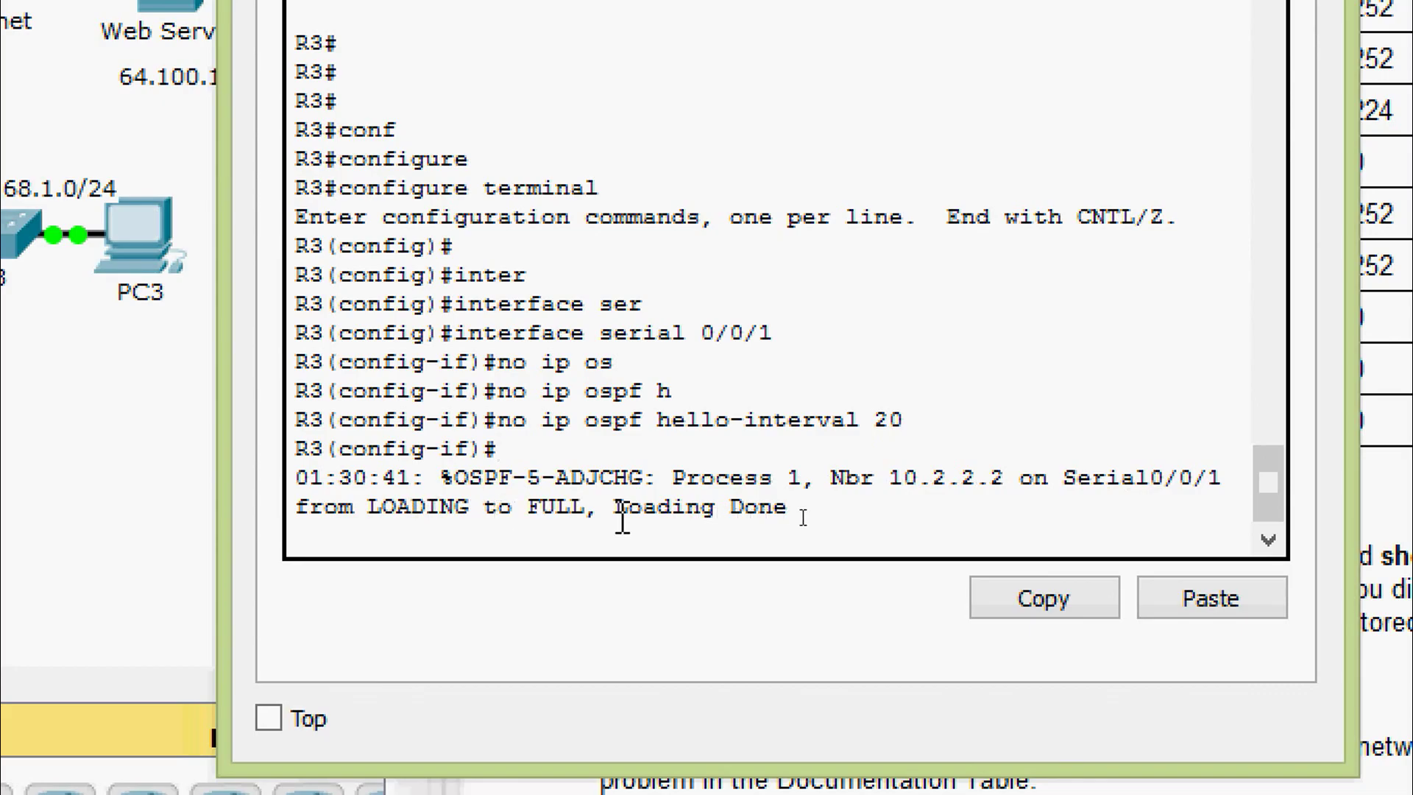
Leave interface configuration on R3 and return to privileged EXEC mode.
click(680, 526)
key(Return)
key(Return)
key(Return)
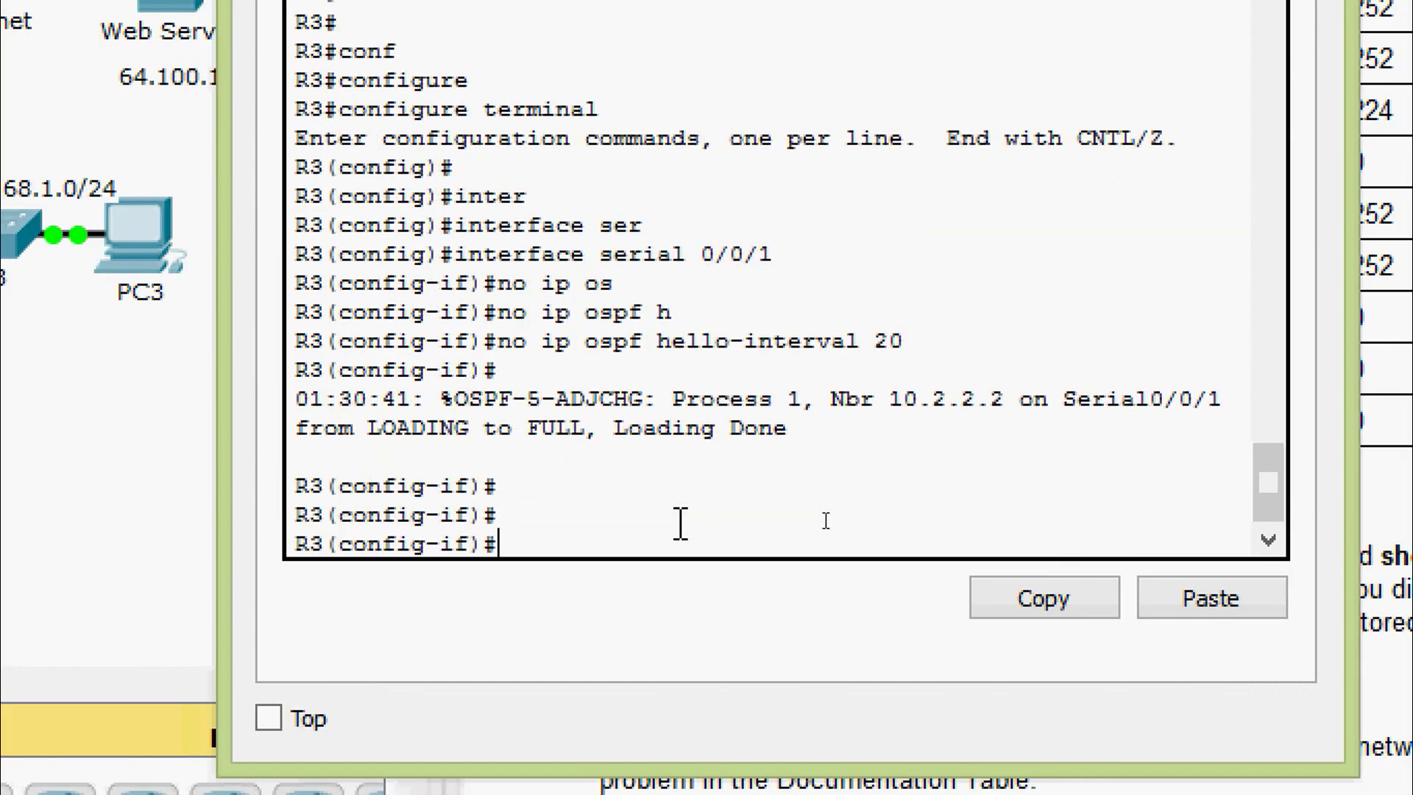
key(ctrl+z)
Run "show ip ospf neighbor" on R3 and check the entry for neighbor 10.2.2.2.
text(sh)
key(Tab)
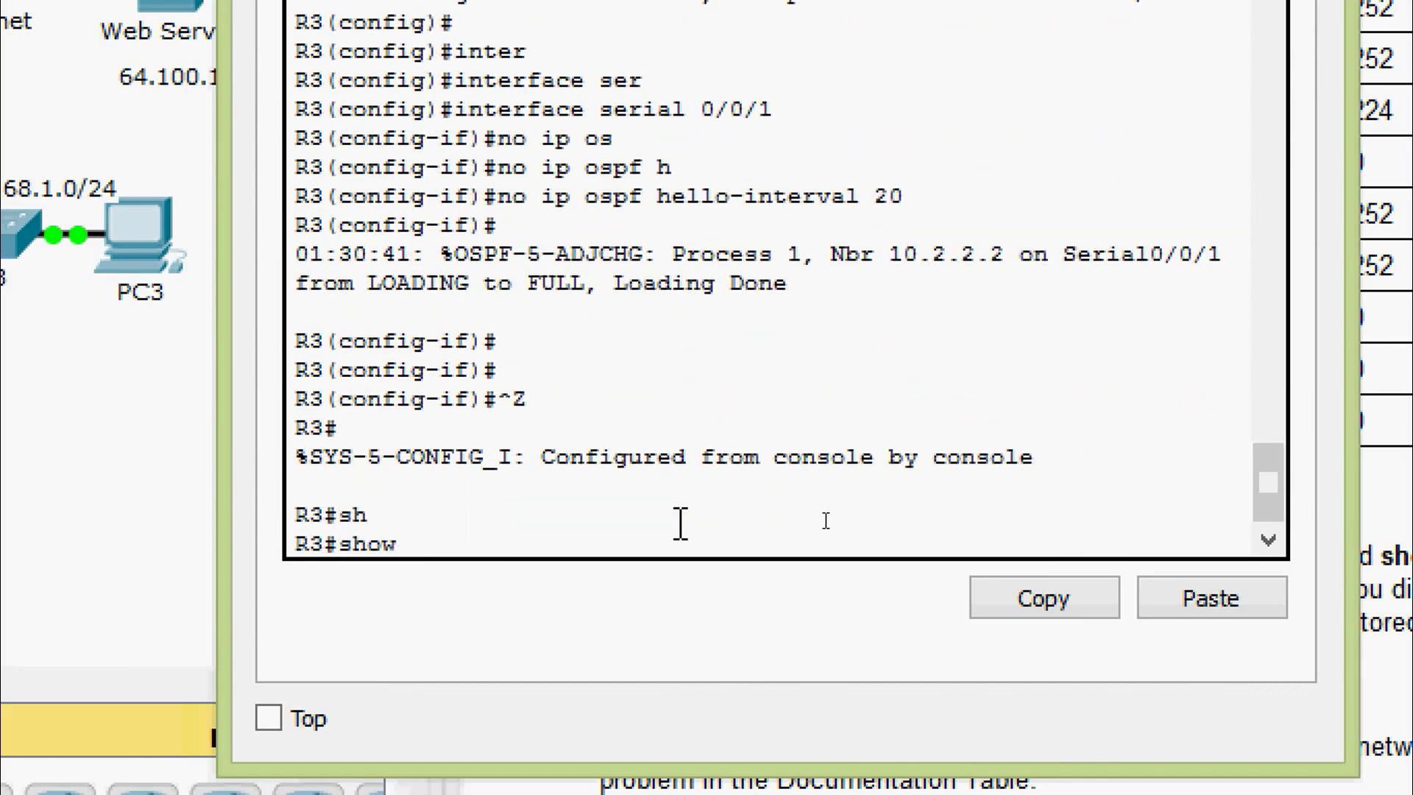
text(ip os)
key(Tab)
text(ne)
key(Tab)
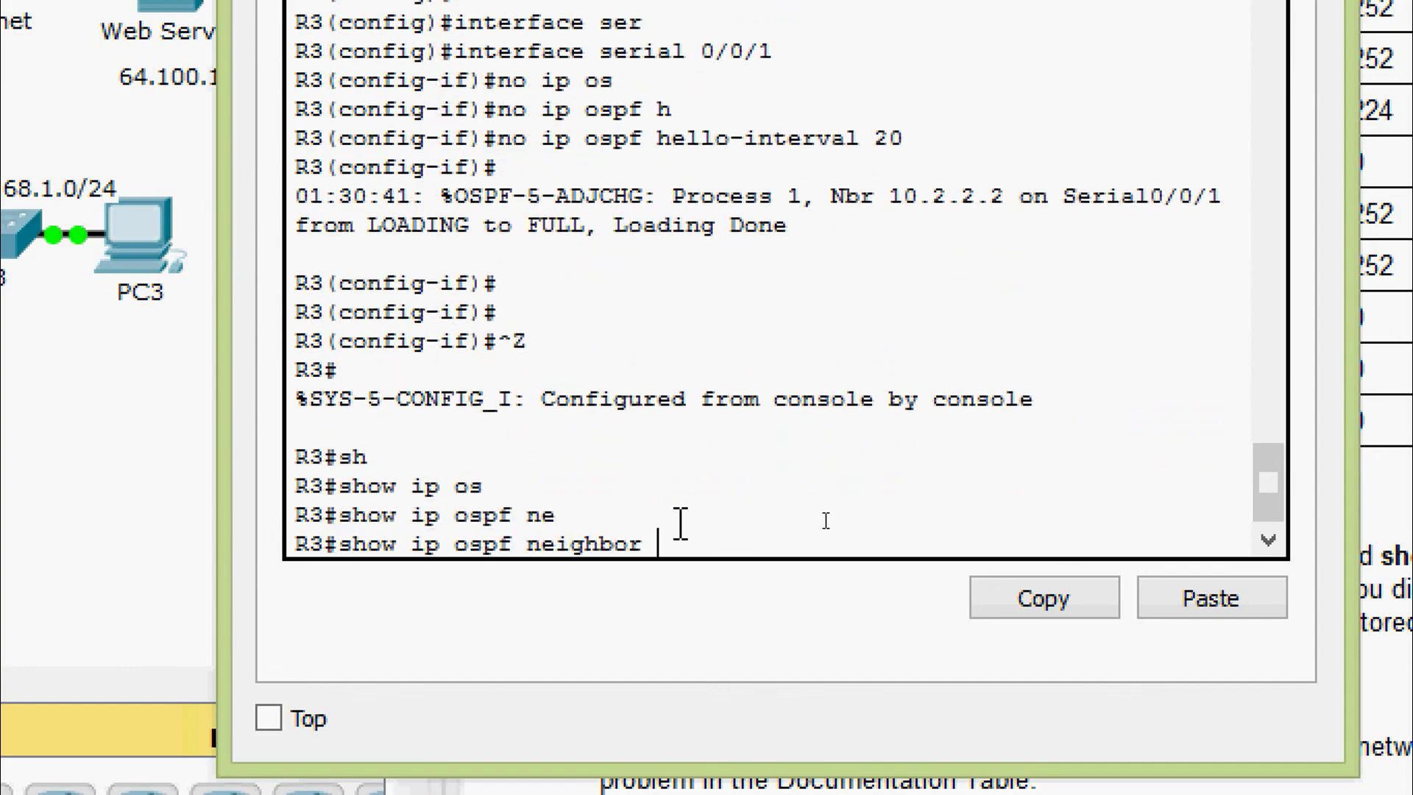
key(Return)
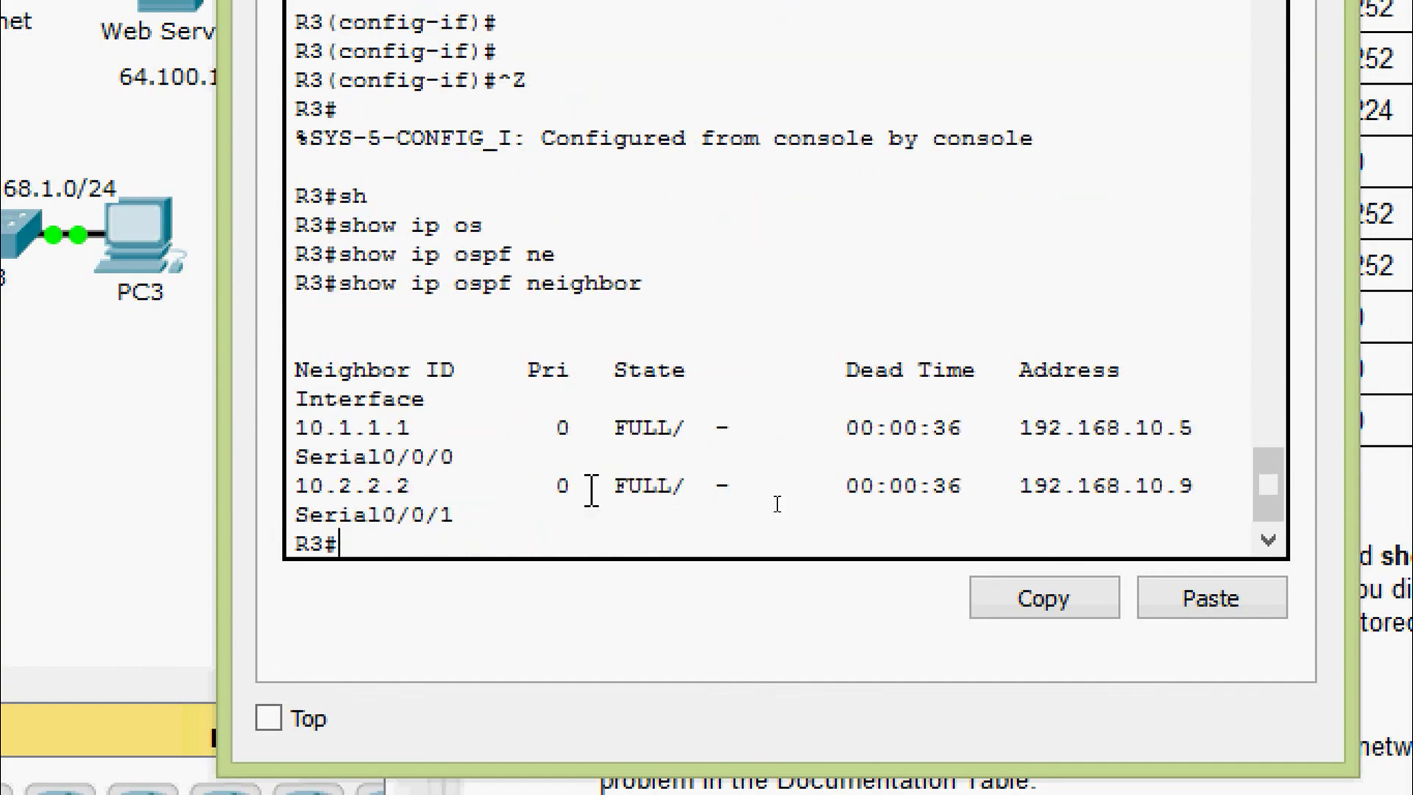
drag(453, 486, 291, 496)
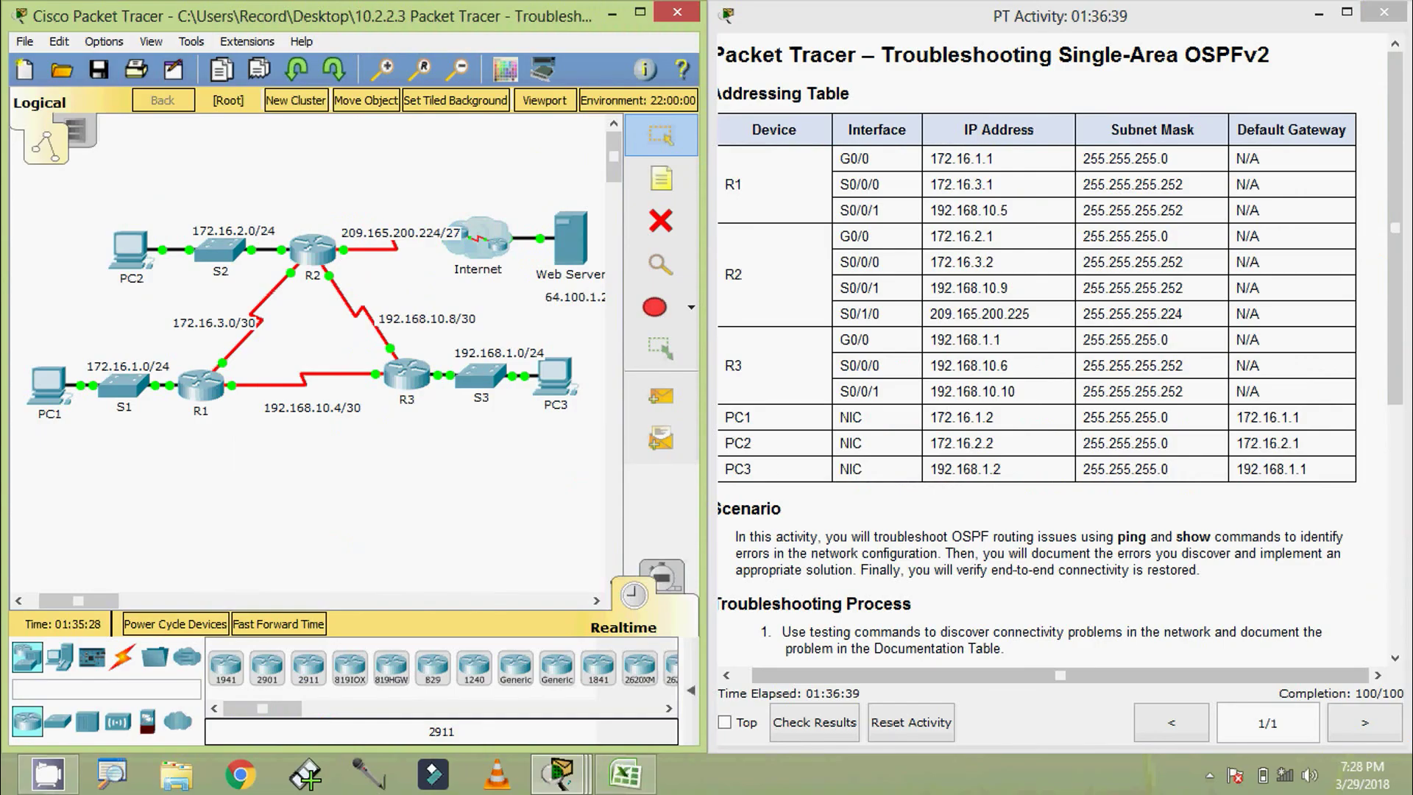
Open R2's command line and page out of the running-configuration listing to the privileged EXEC prompt.
click(310, 250)
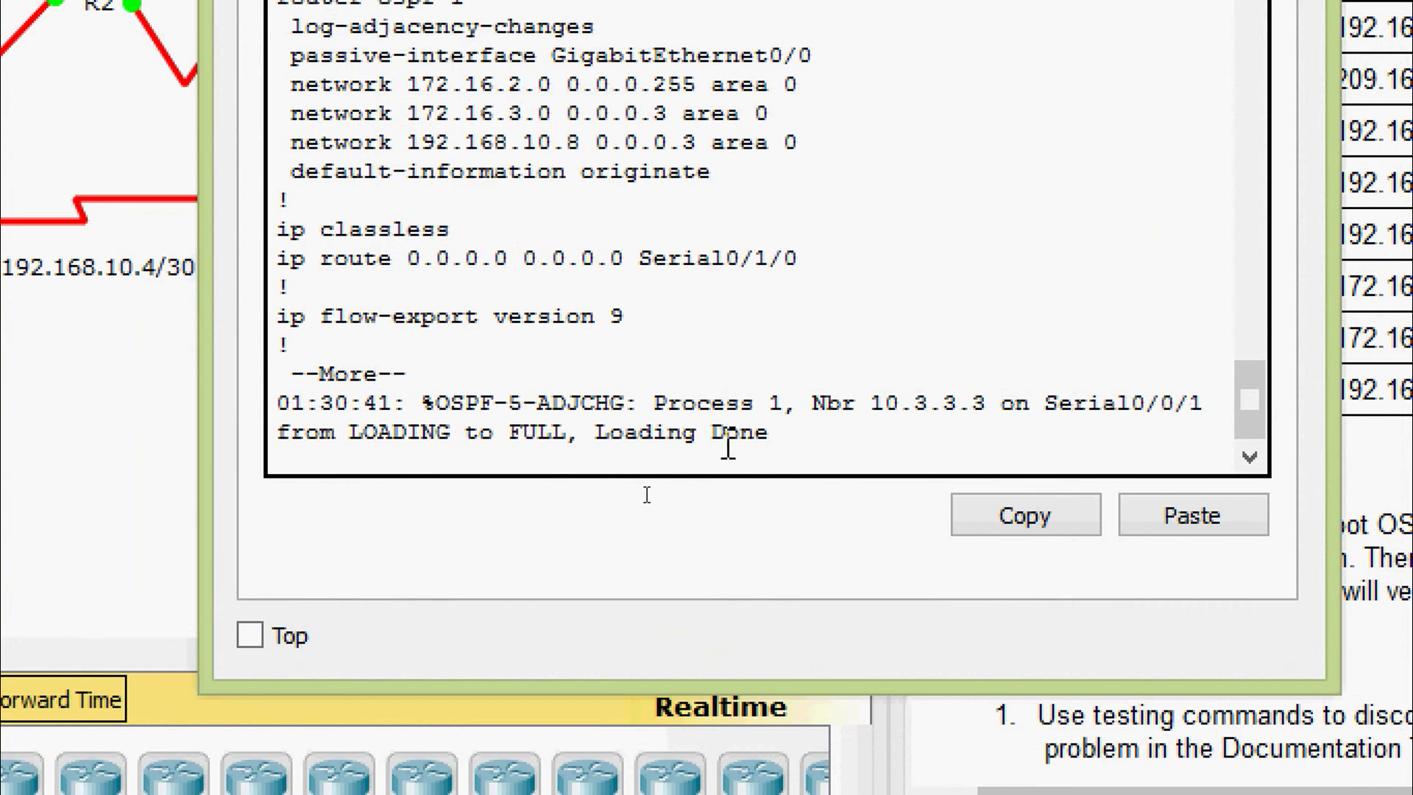
key(Return)
key(Return)
key(Return)
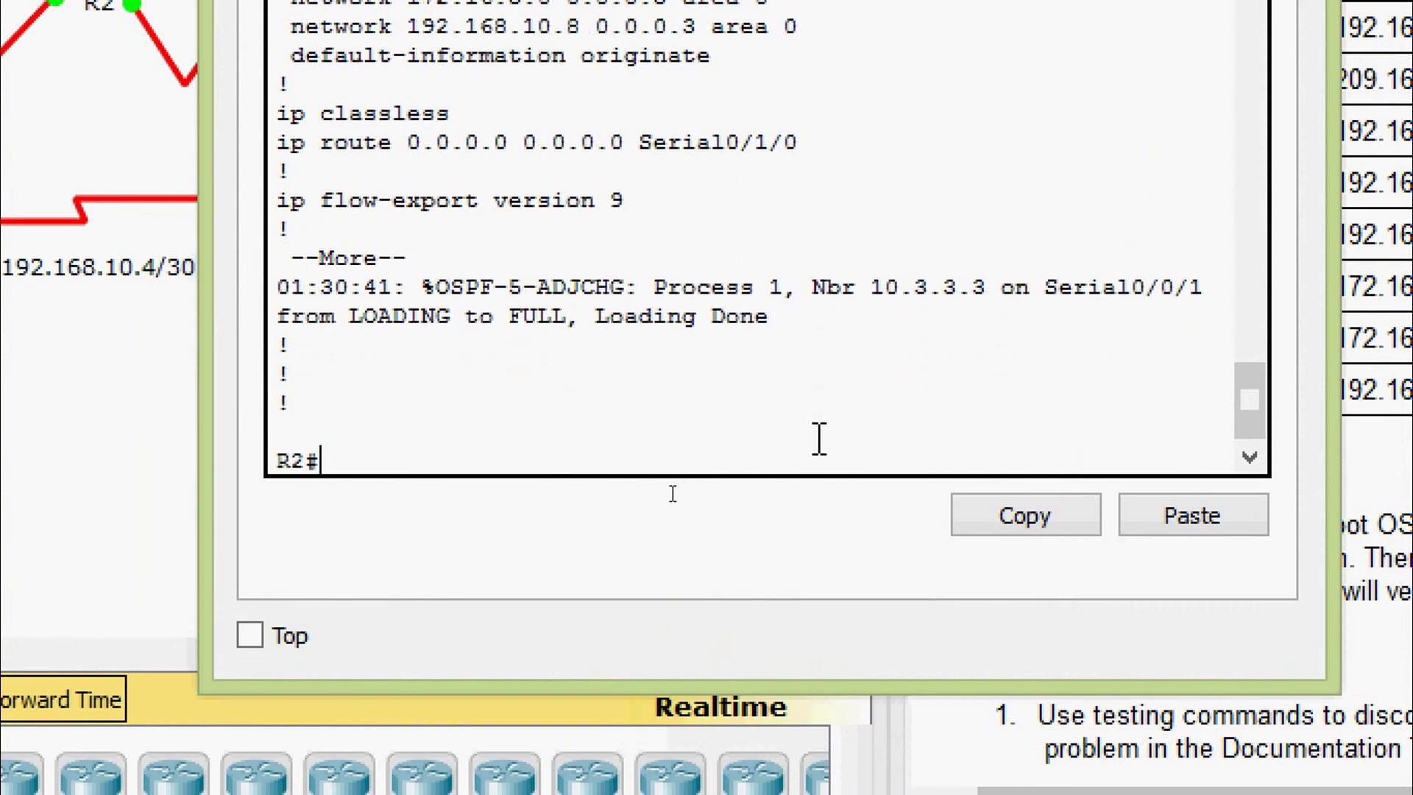
Run "show ip ospf neighbor" on R2 and check the entry for neighbor 10.3.3.3.
key(Return)
key(Return)
text(sh)
key(Tab)
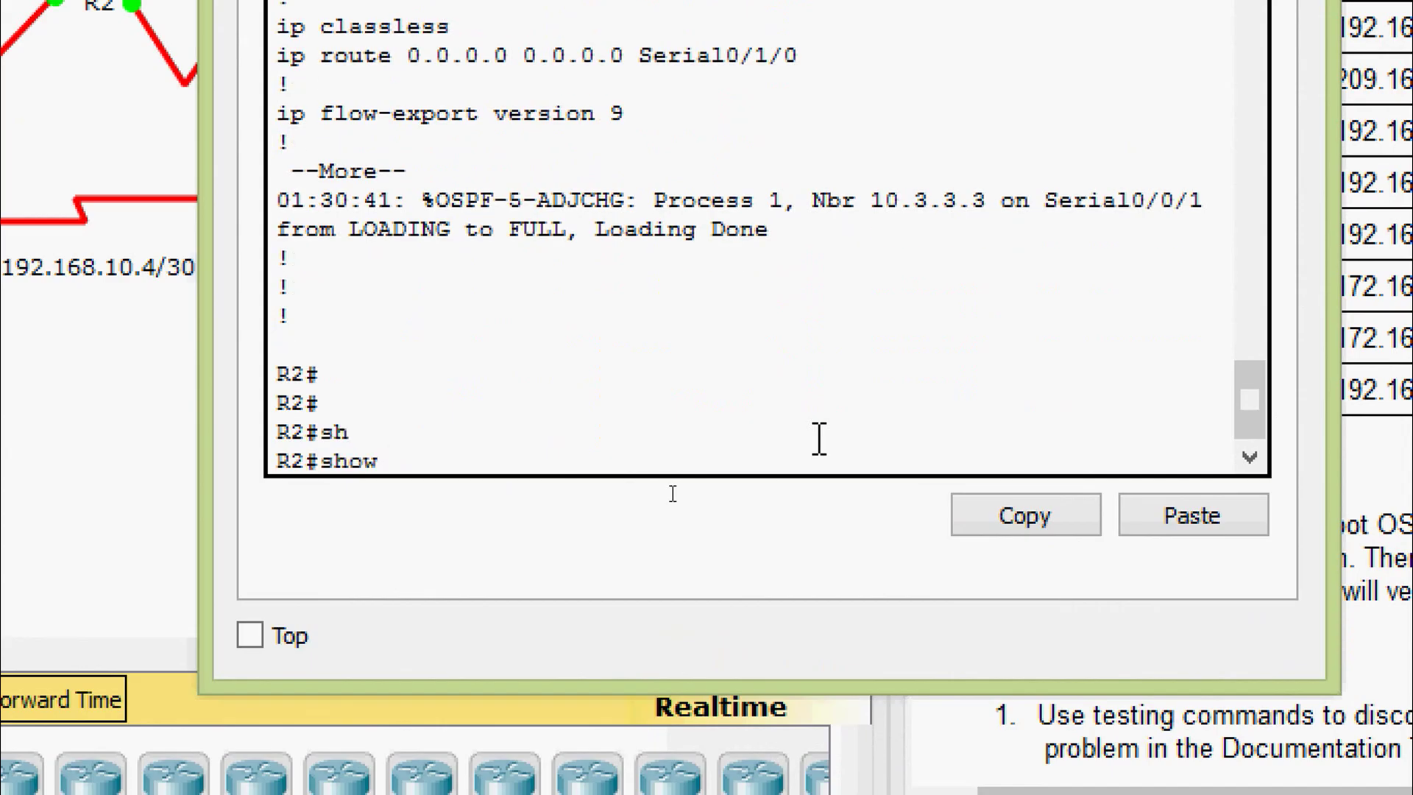
text(ip os)
key(Tab)
text(ne)
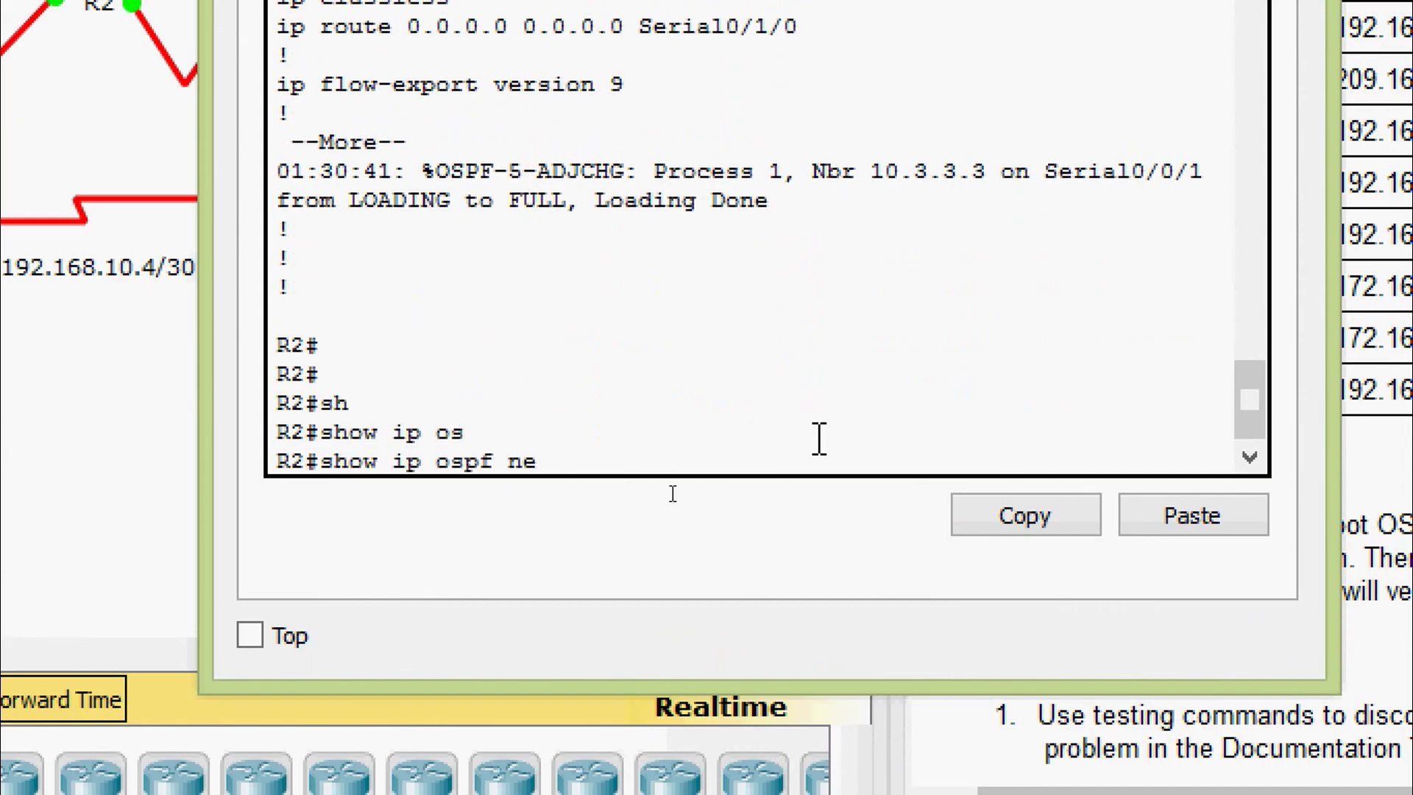
key(Tab)
key(Return)
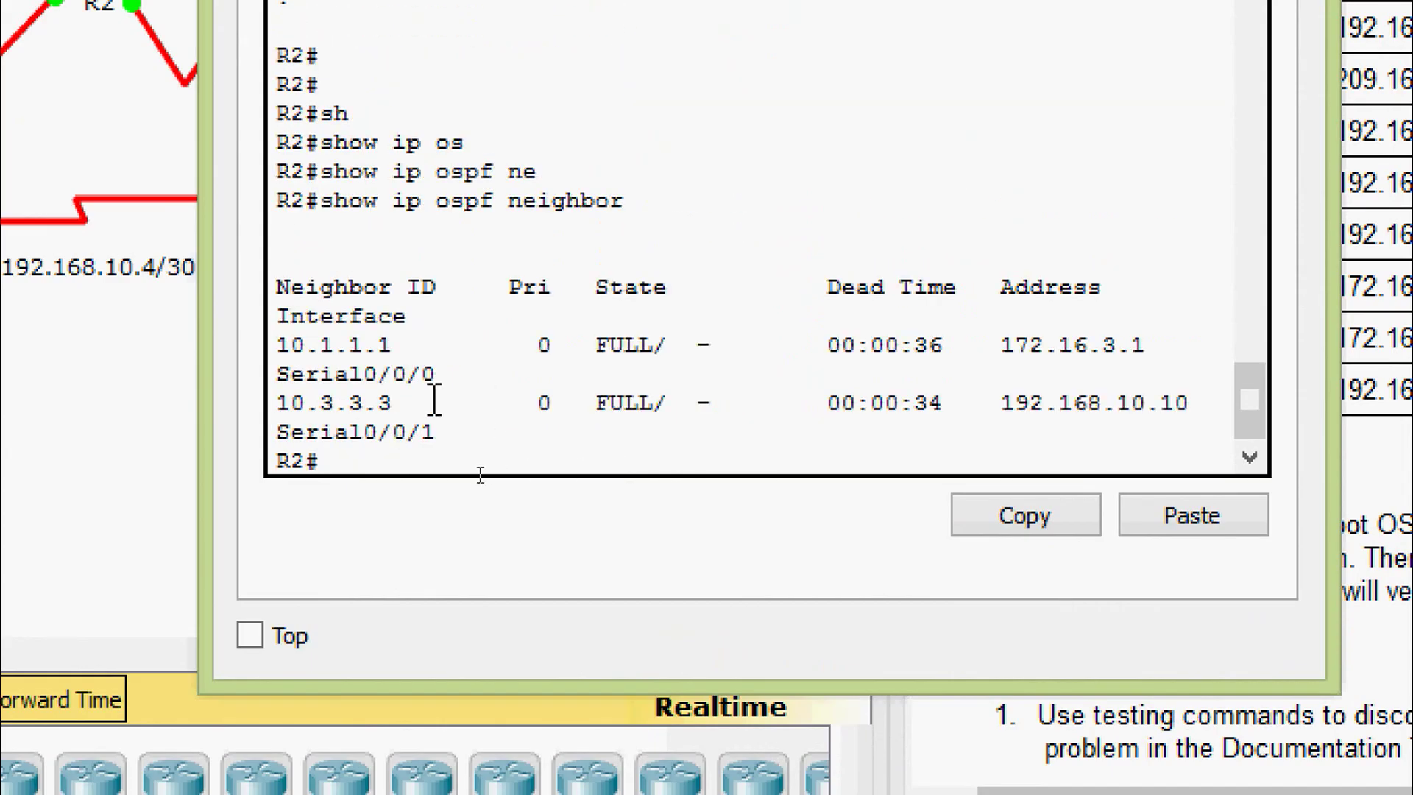
drag(425, 402, 254, 404)
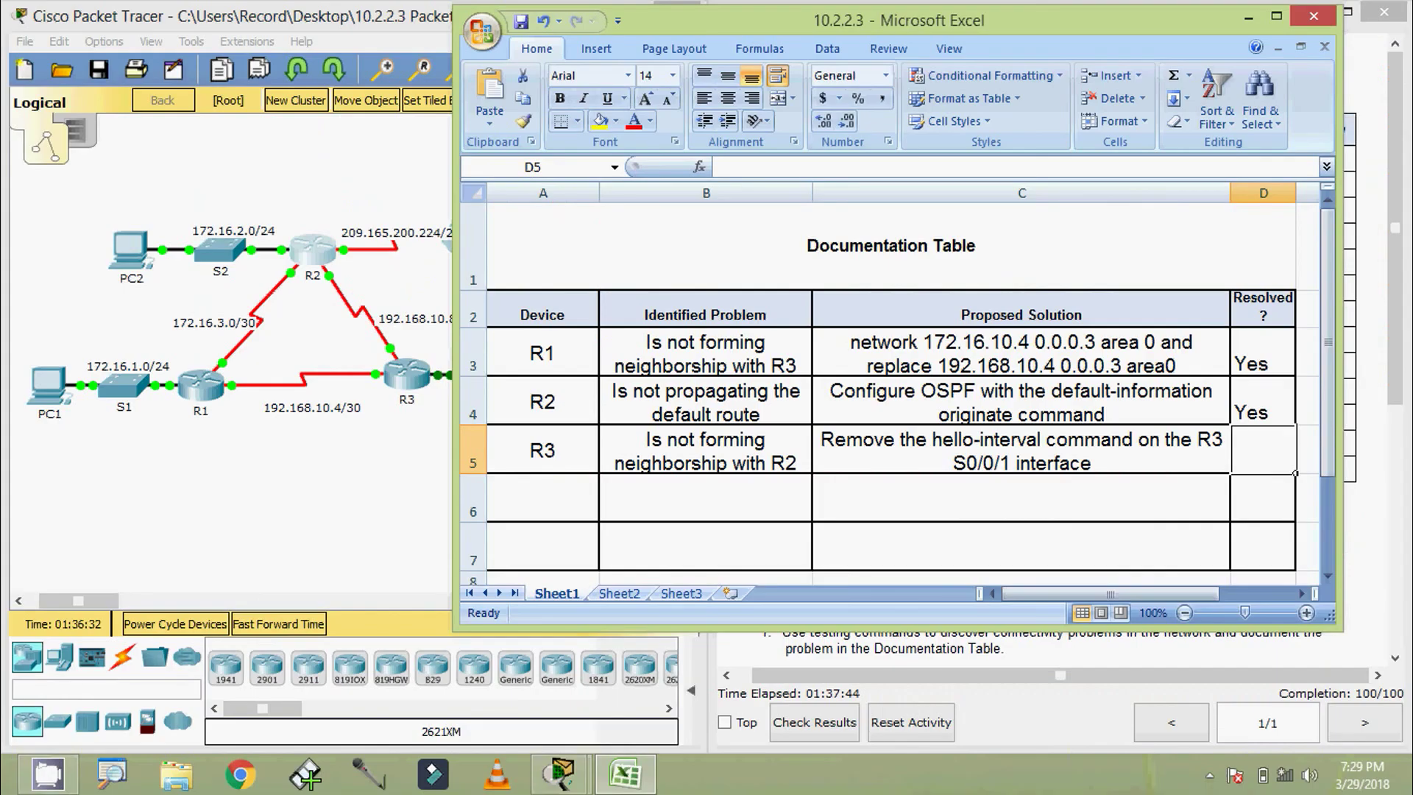
Switch to the Excel documentation table, enter "Yes" as the Resolved value for R3, and minimize the workbook.
key(alt)
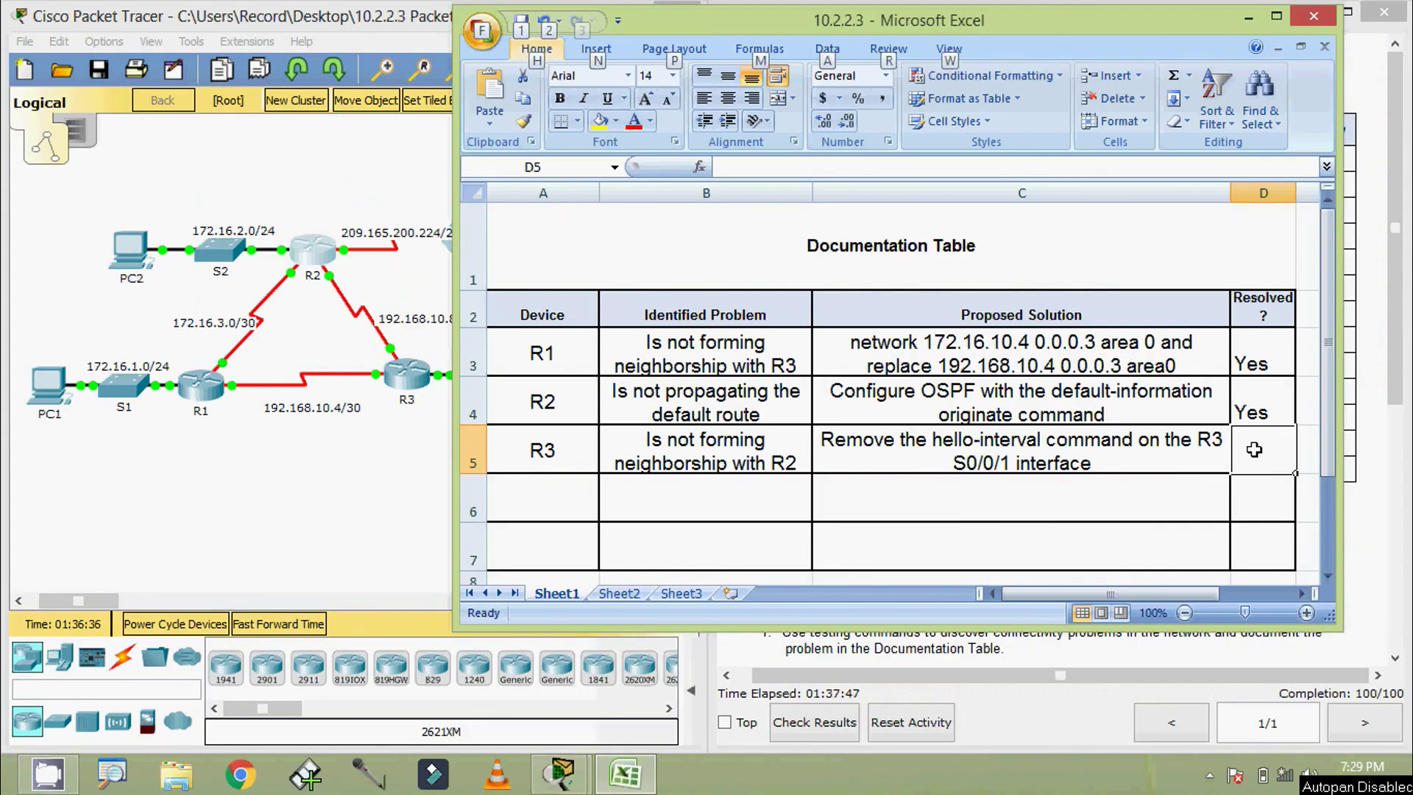
key(alt)
text(Yes)
key(Return)
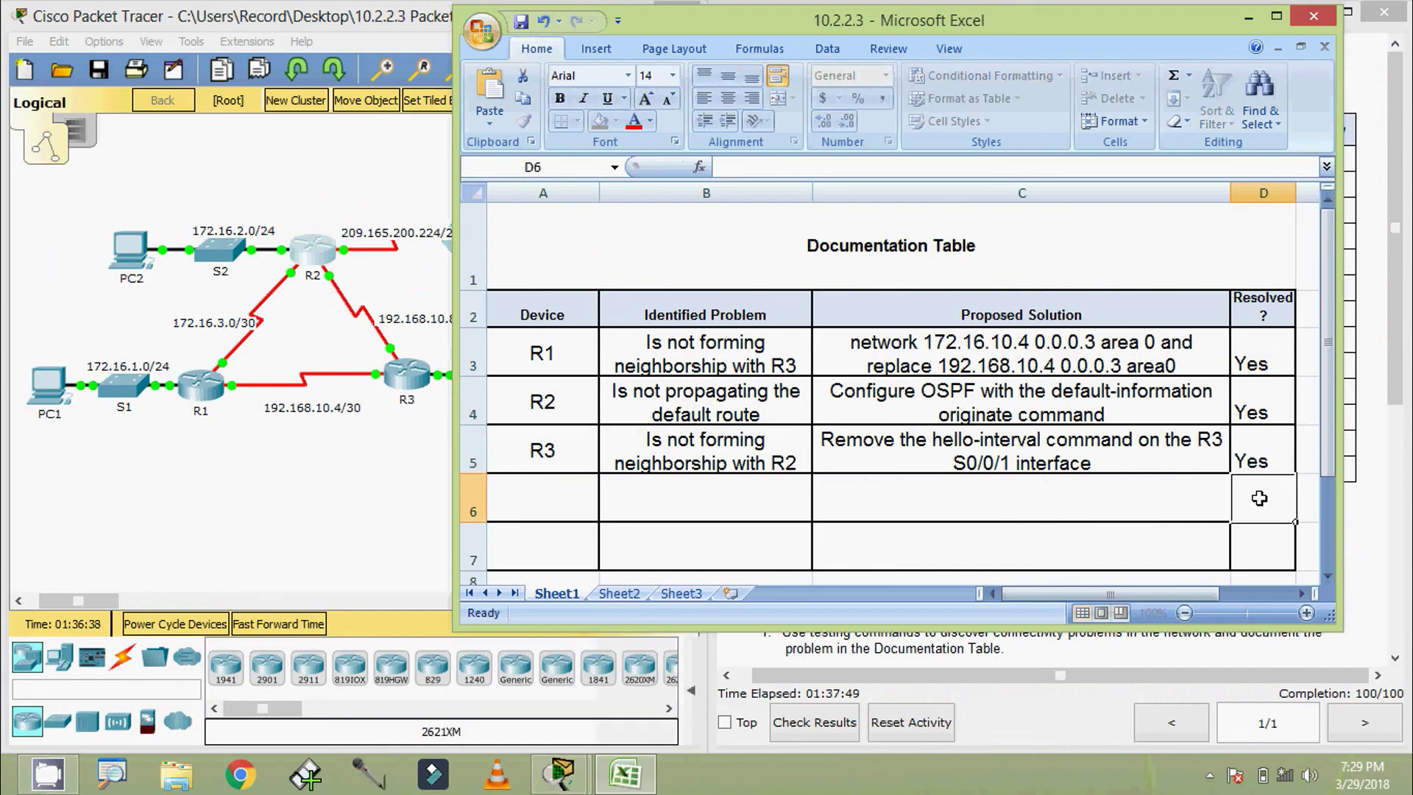
click(1249, 16)
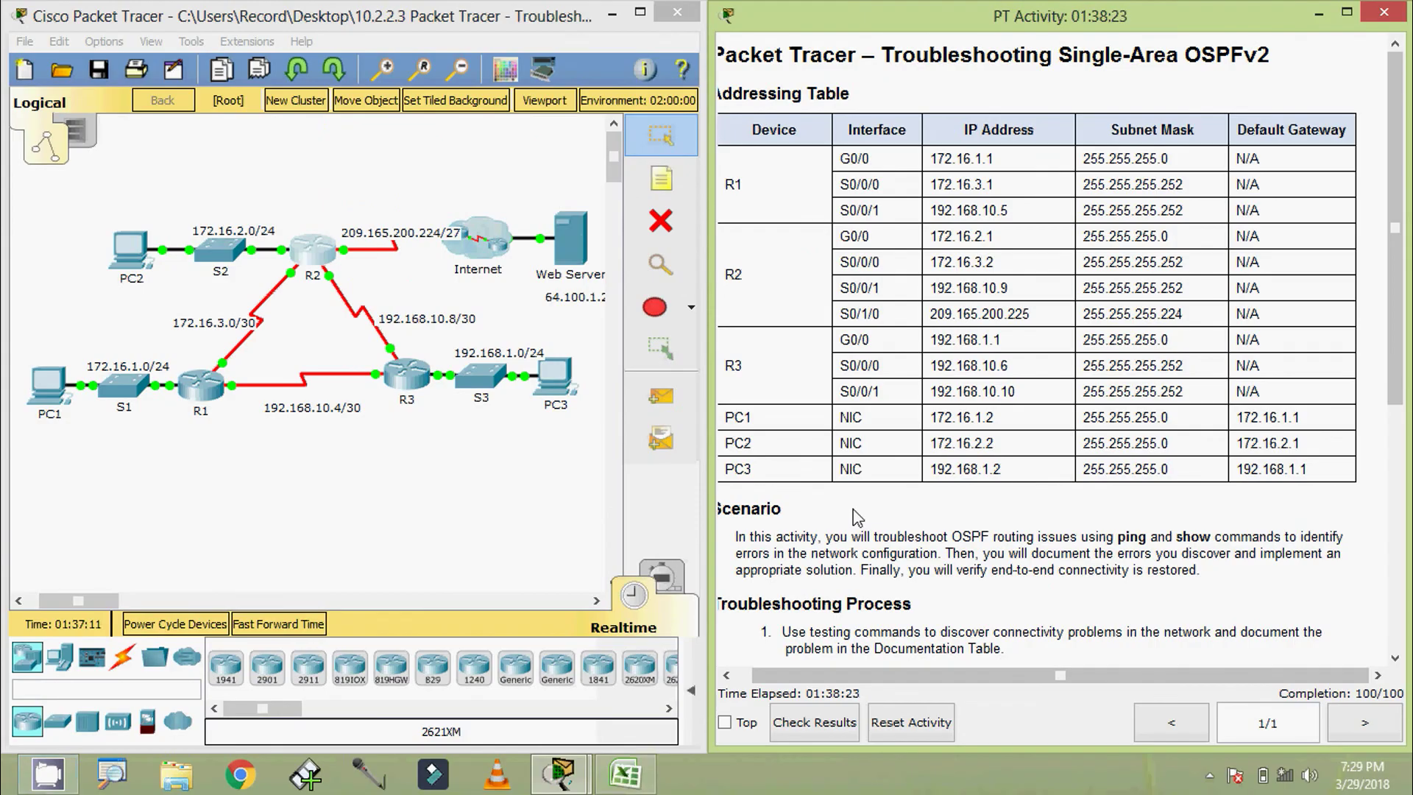